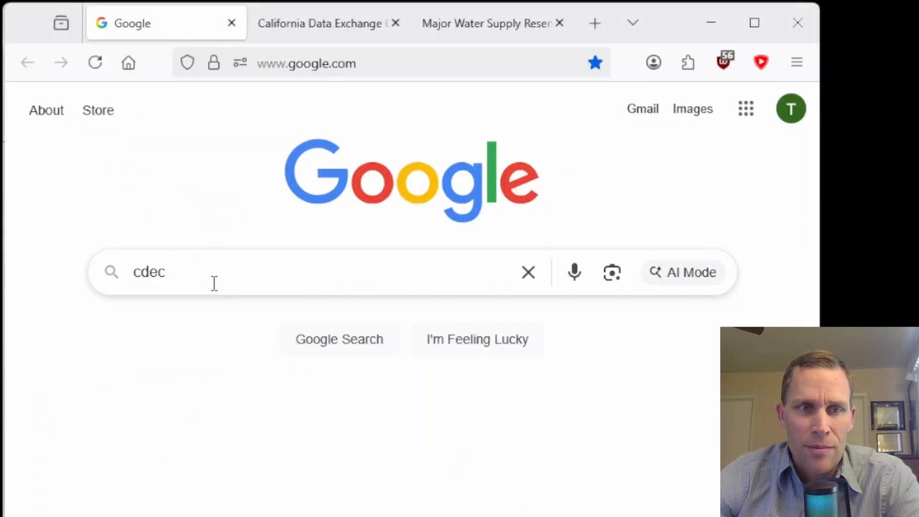
# Step: Search Google for "cdec data" and open the California Data Exchange Center (CDEC) website
pyautogui.click(215, 280)
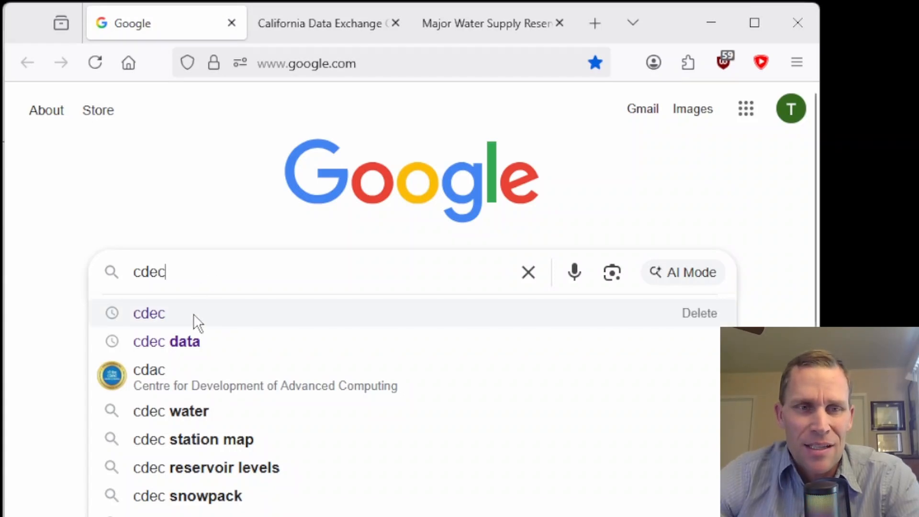
pyautogui.click(177, 340)
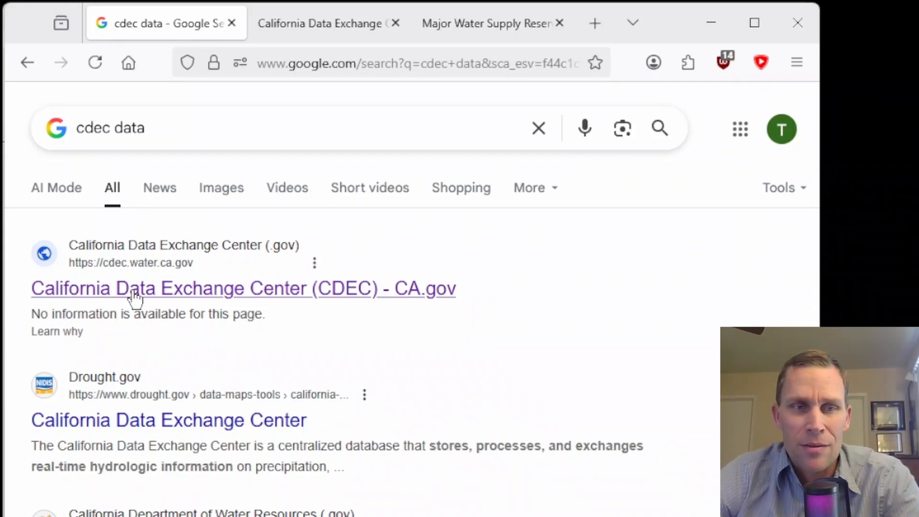
pyautogui.click(136, 297)
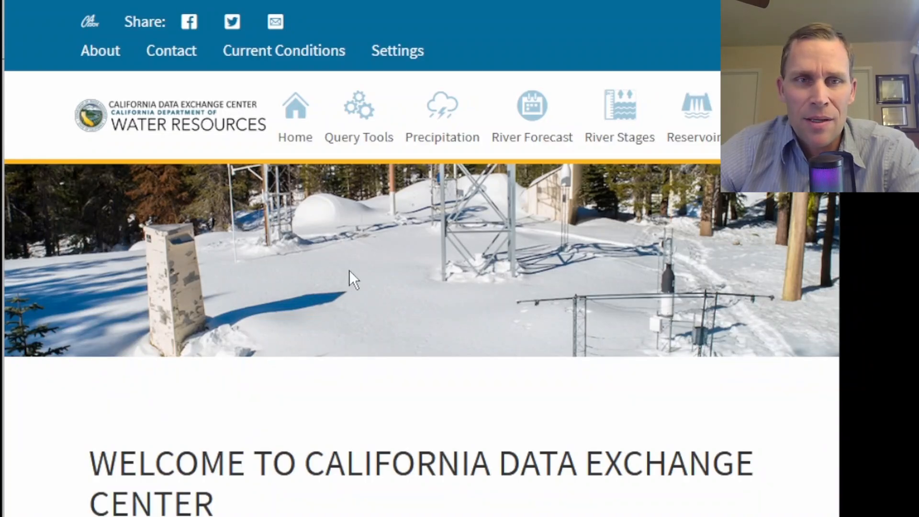
# Step: Open the CDEC Station Search page from the More Information links on the home page
pyautogui.scroll(-6, 349, 277)
pyautogui.scroll(-4, 349, 271)
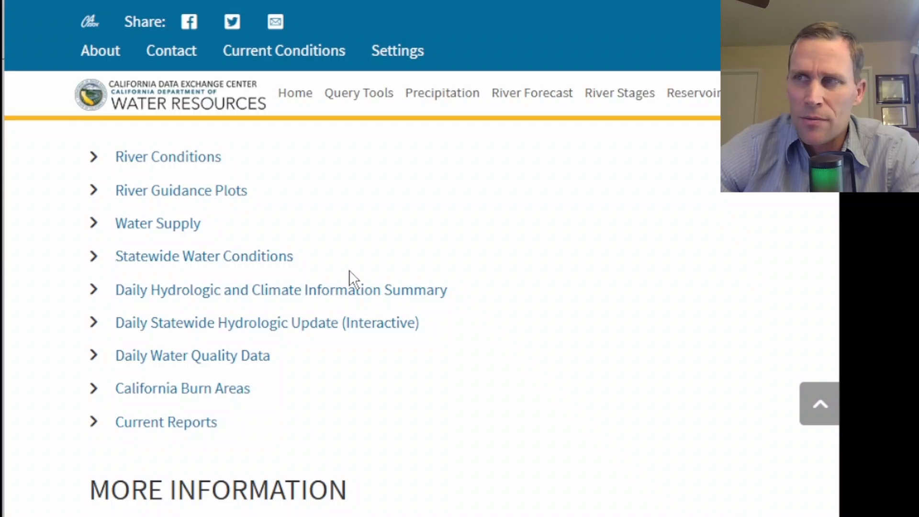
pyautogui.scroll(-7, 349, 270)
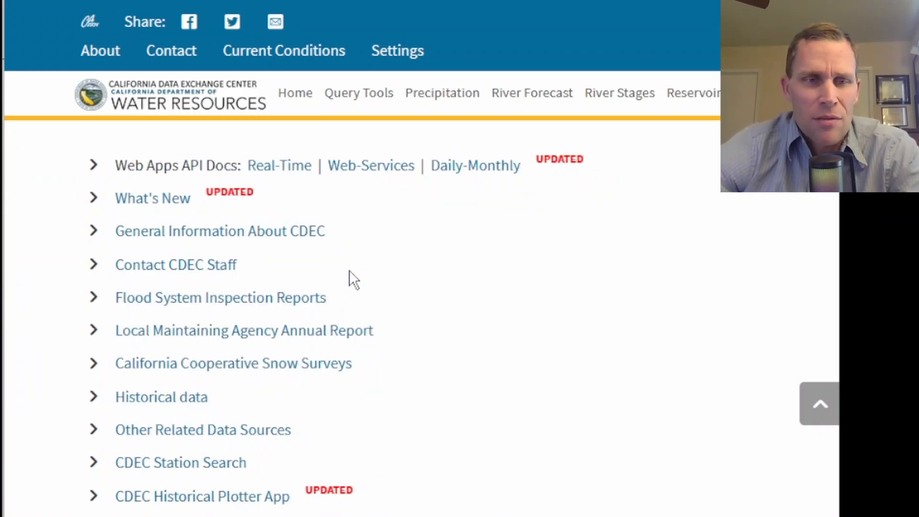
pyautogui.scroll(-2, 349, 270)
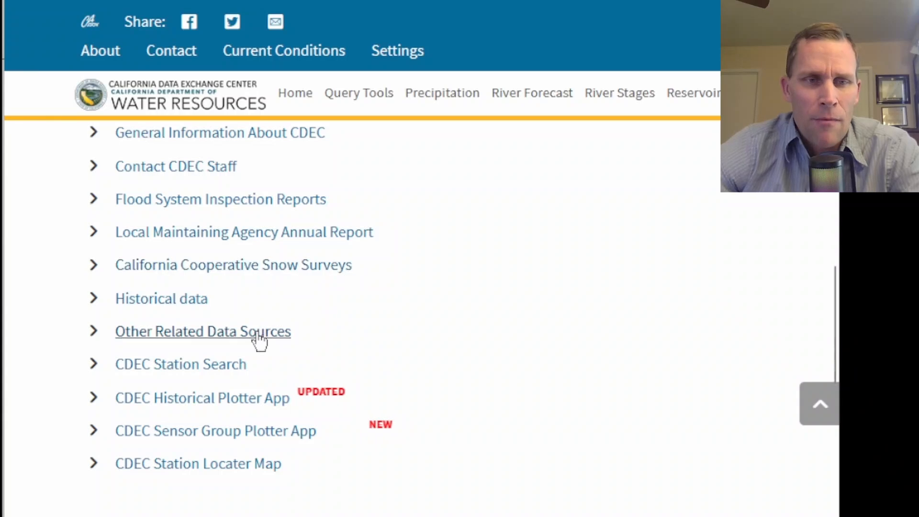
pyautogui.click(180, 373)
# Step: Search for CDEC stations with sensor type INFLOW (76) and daily duration, and find New Bullards Bar's station ID in the list
pyautogui.scroll(-6, 253, 350)
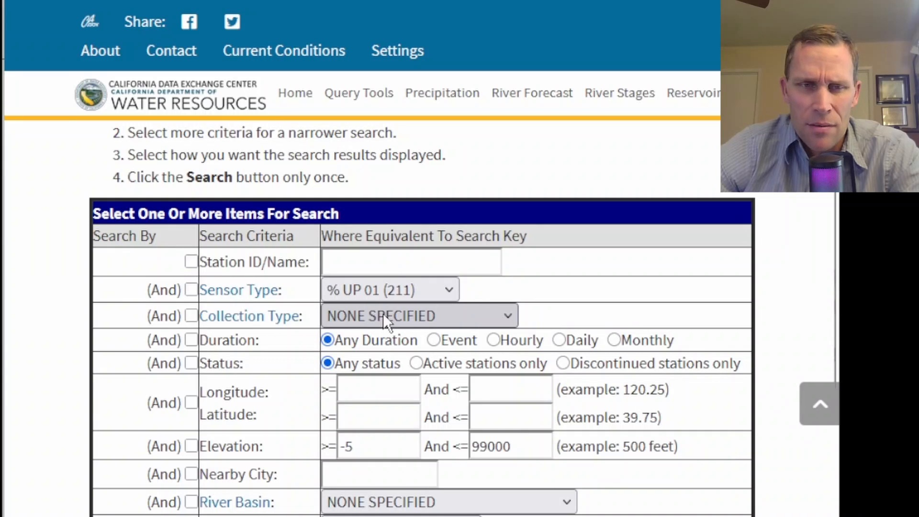
pyautogui.click(353, 293)
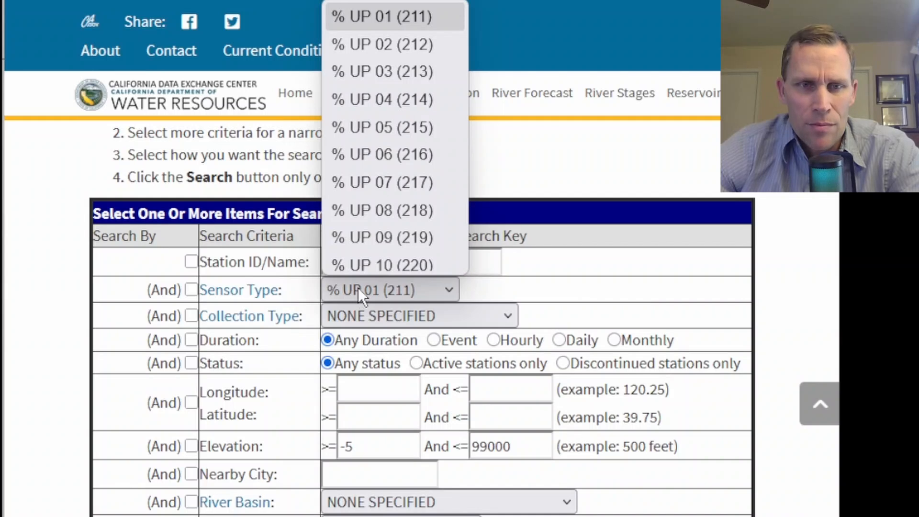
pyautogui.scroll(-10, 369, 254)
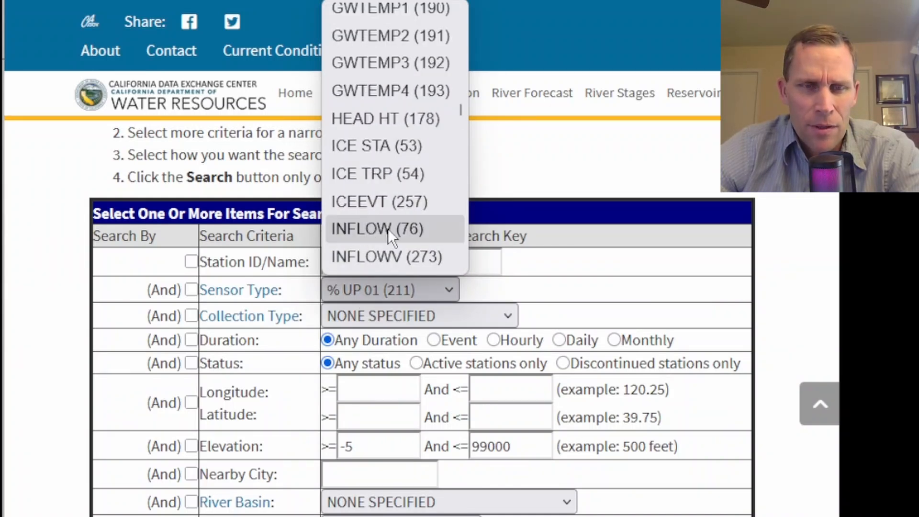
pyautogui.click(380, 229)
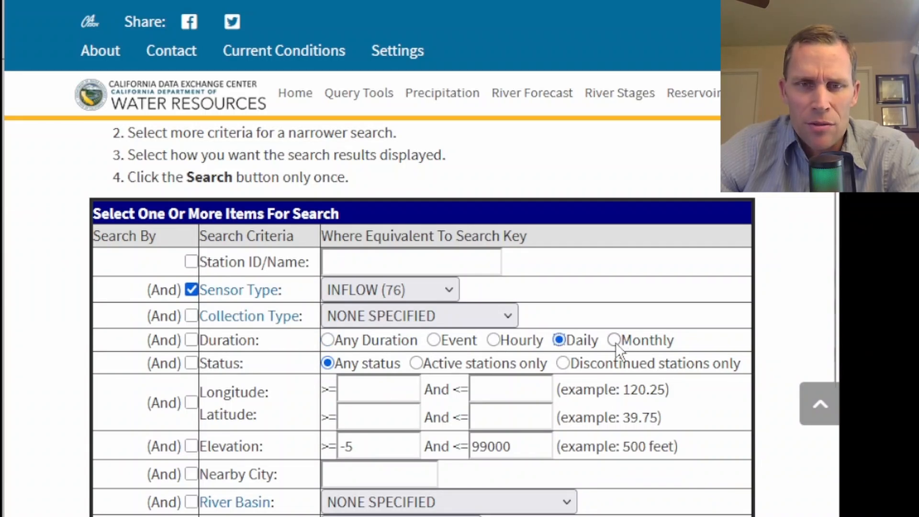
pyautogui.scroll(-5, 312, 300)
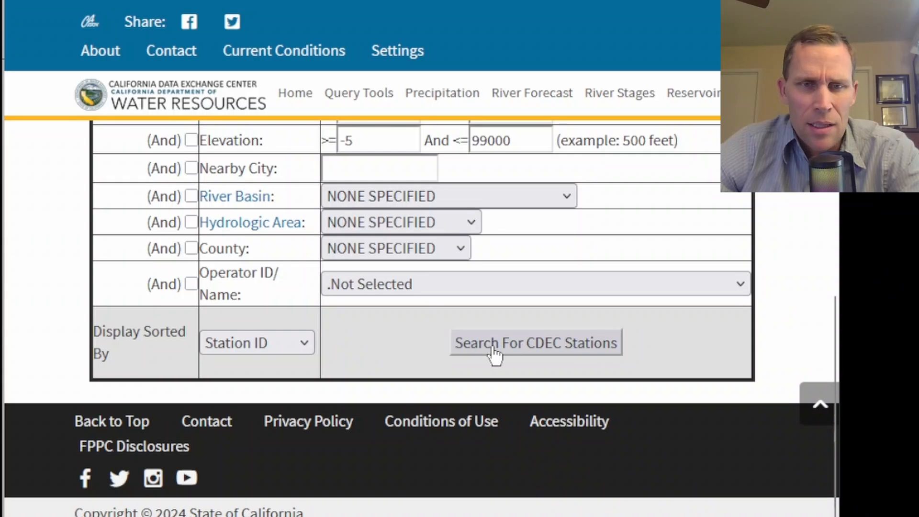
pyautogui.click(495, 354)
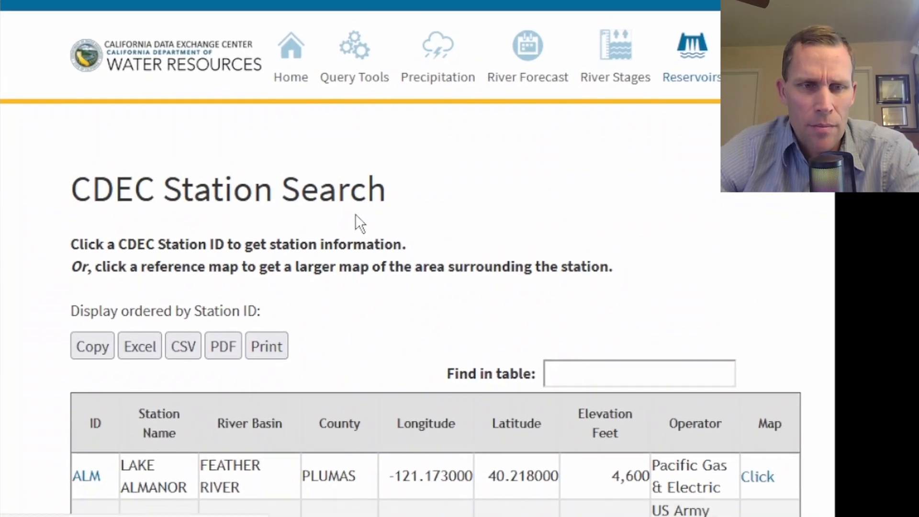
pyautogui.scroll(-4, 355, 210)
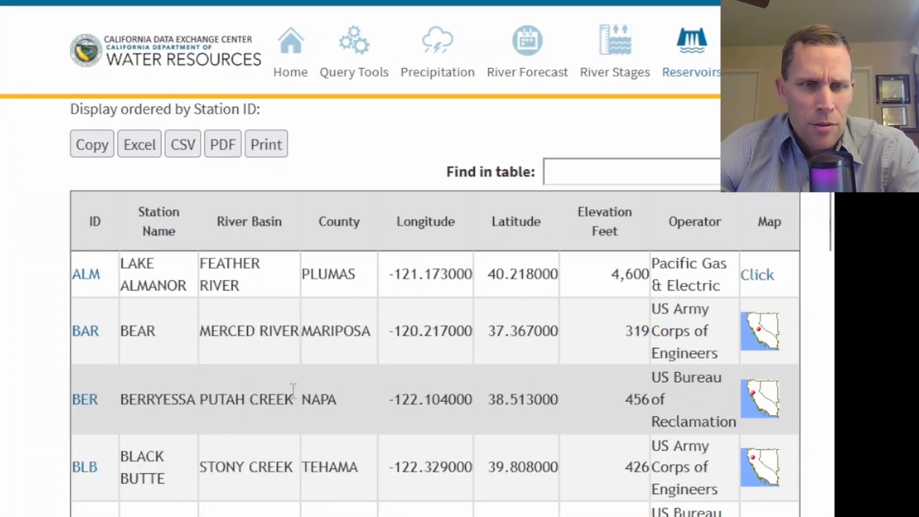
pyautogui.scroll(-2, 162, 340)
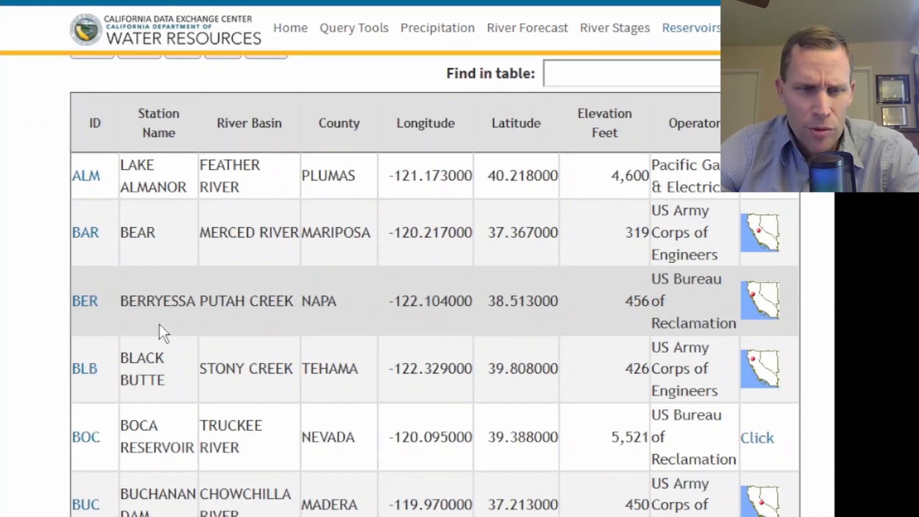
pyautogui.scroll(-4, 159, 324)
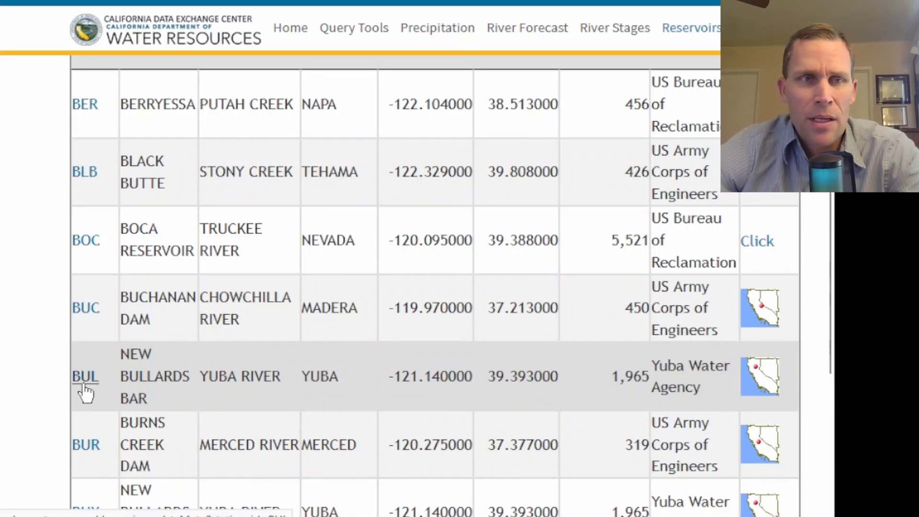
# Step: Return to the CDEC home page and open the Historical data page from its More Information links
pyautogui.click(149, 38)
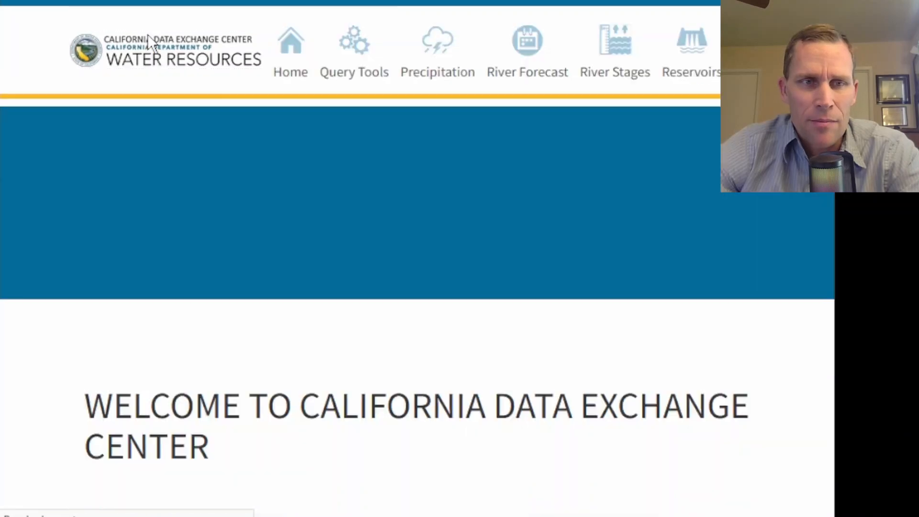
pyautogui.scroll(-10, 191, 101)
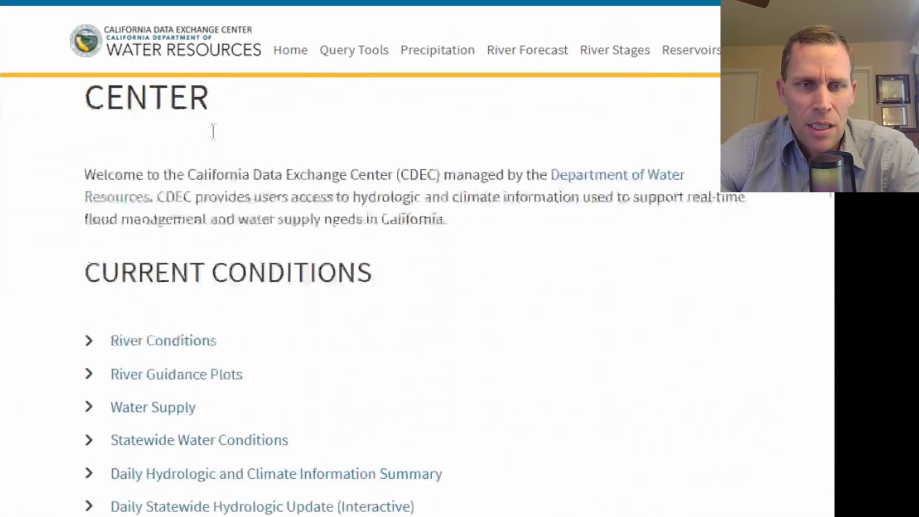
pyautogui.scroll(-8, 215, 139)
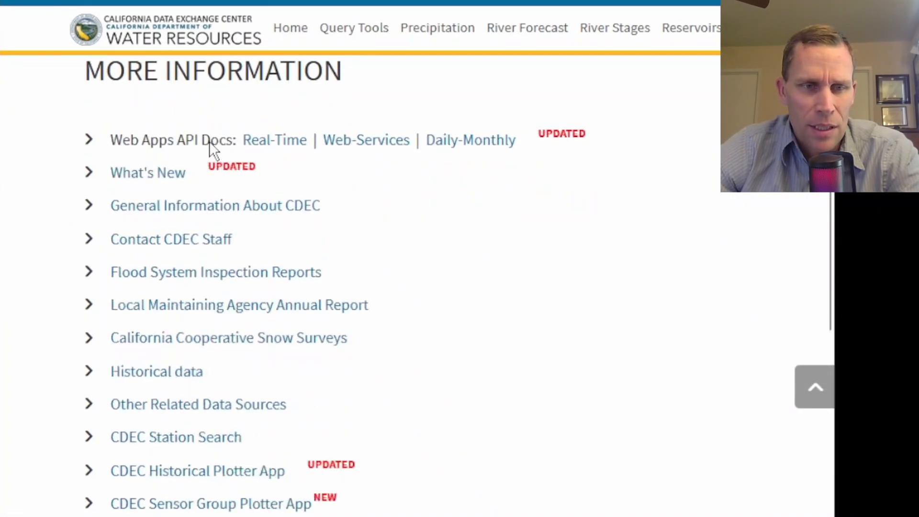
pyautogui.scroll(-1, 180, 215)
pyautogui.click(163, 236)
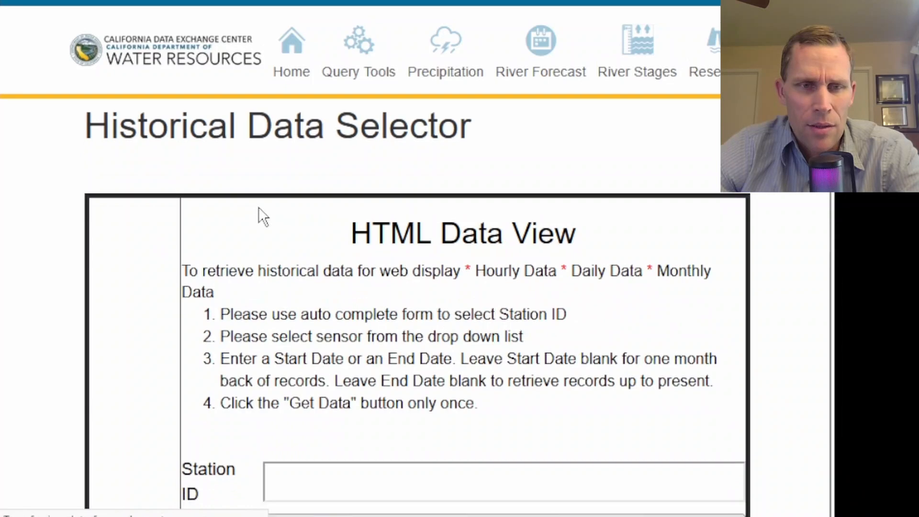
# Step: Set the station ID to BUL (New Bullards Bar) in the Historical Data Selector's HTML Data View form
pyautogui.scroll(-1, 258, 207)
pyautogui.scroll(-4, 618, 243)
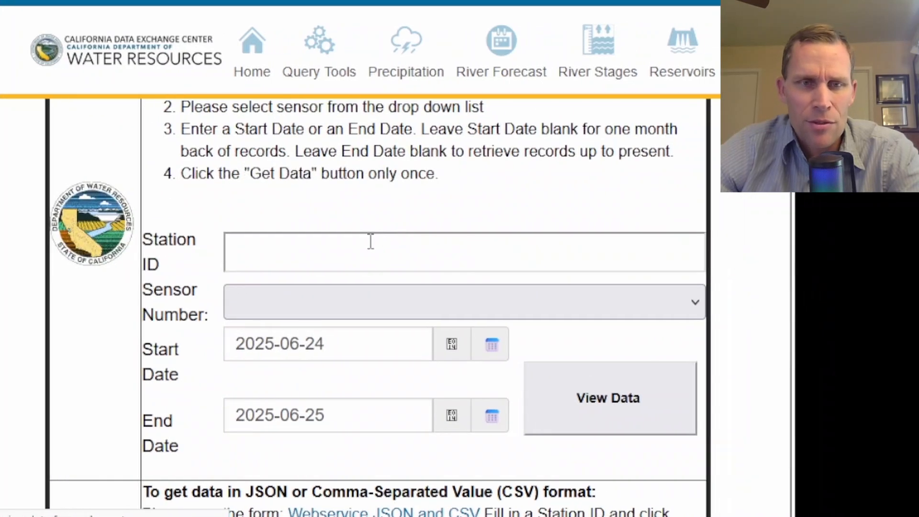
pyautogui.click(410, 242)
pyautogui.write('BUL')
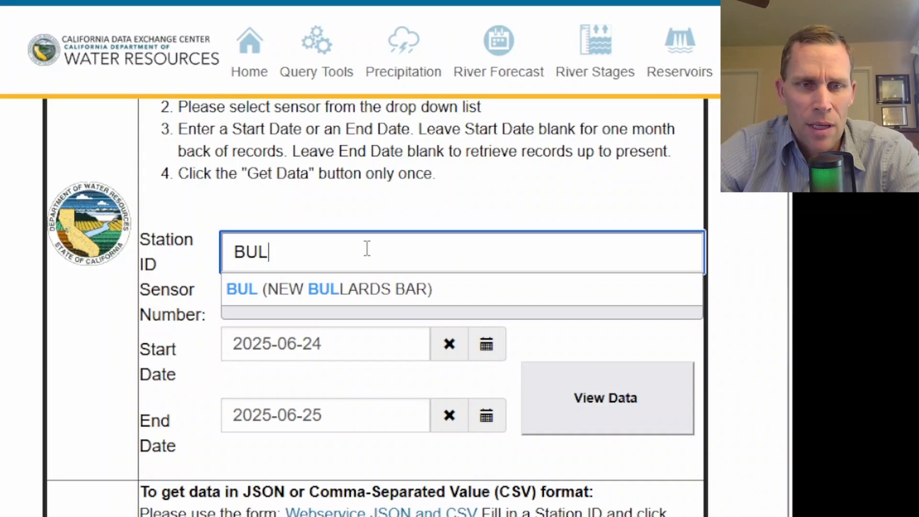
pyautogui.click(329, 289)
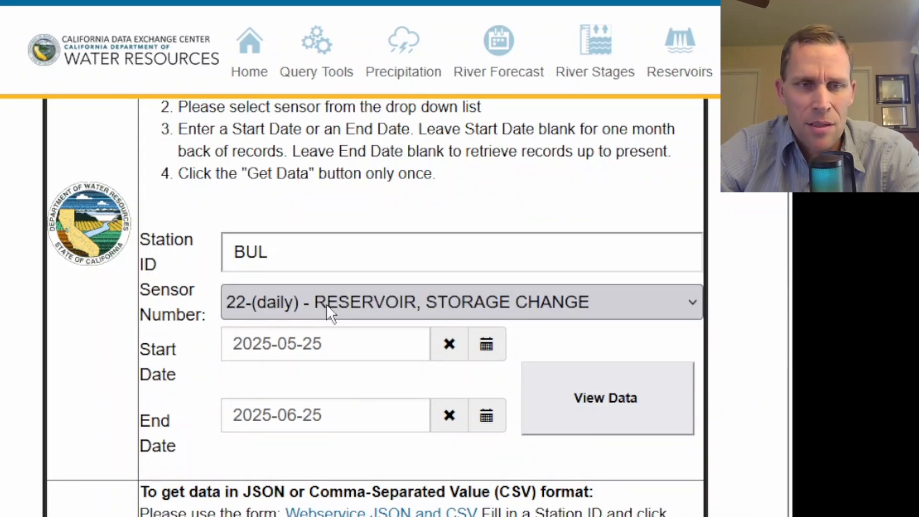
# Step: Set the sensor number to 76-(daily) - RESERVOIR INFLOW
pyautogui.scroll(-2, 319, 307)
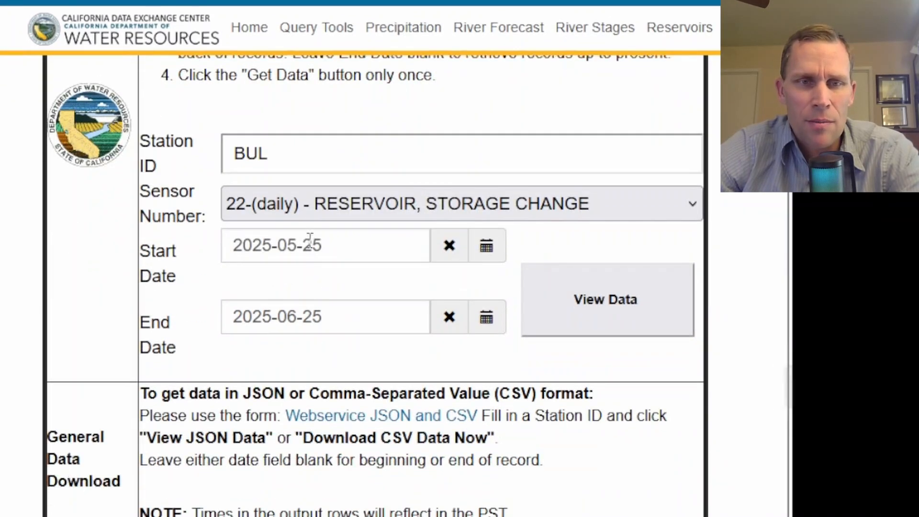
pyautogui.click(309, 204)
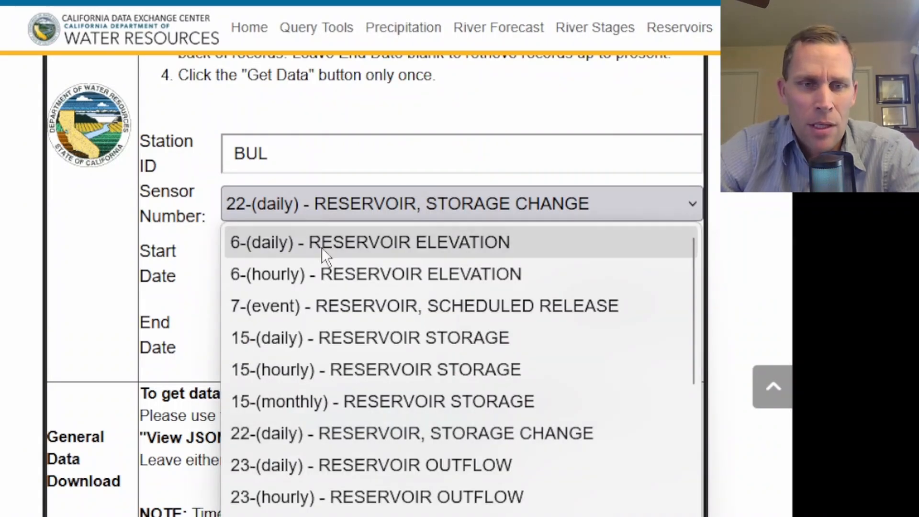
pyautogui.scroll(-3, 360, 298)
pyautogui.scroll(-1, 361, 298)
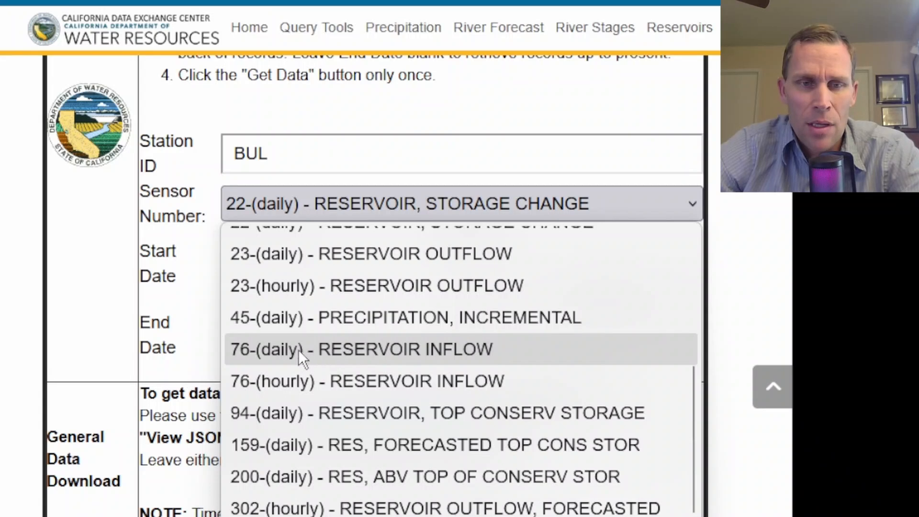
pyautogui.click(351, 351)
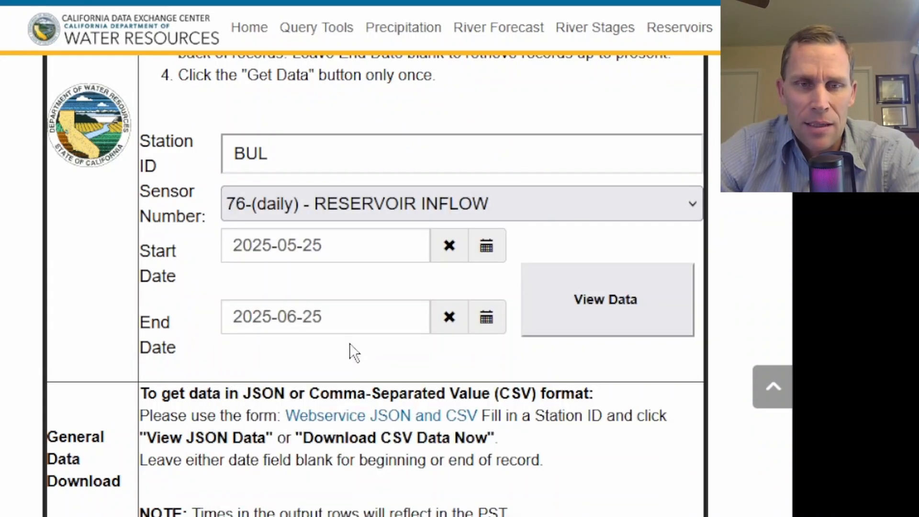
# Step: Set the start date to 2017-10-01 and the end date to 2024-09-30
pyautogui.click(242, 237)
pyautogui.hotkey('ctrl', 'a')
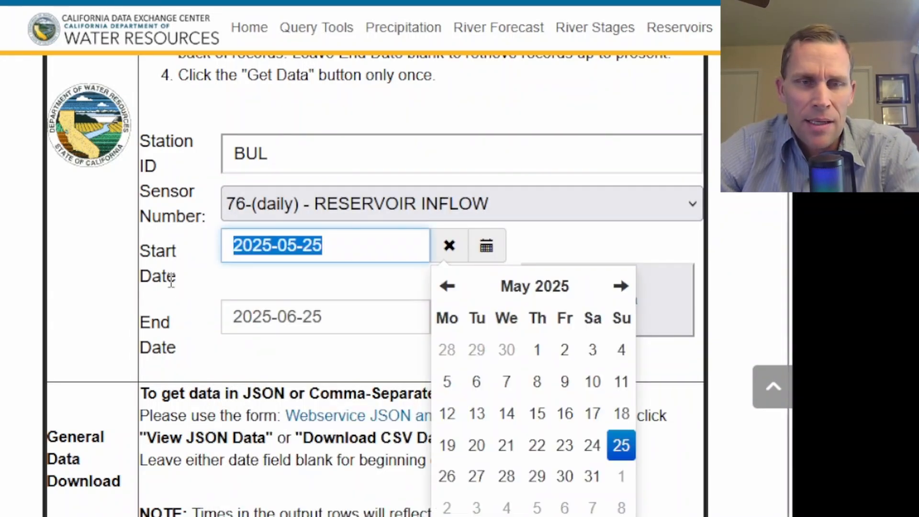
pyautogui.write('2017-10-01')
pyautogui.click(247, 286)
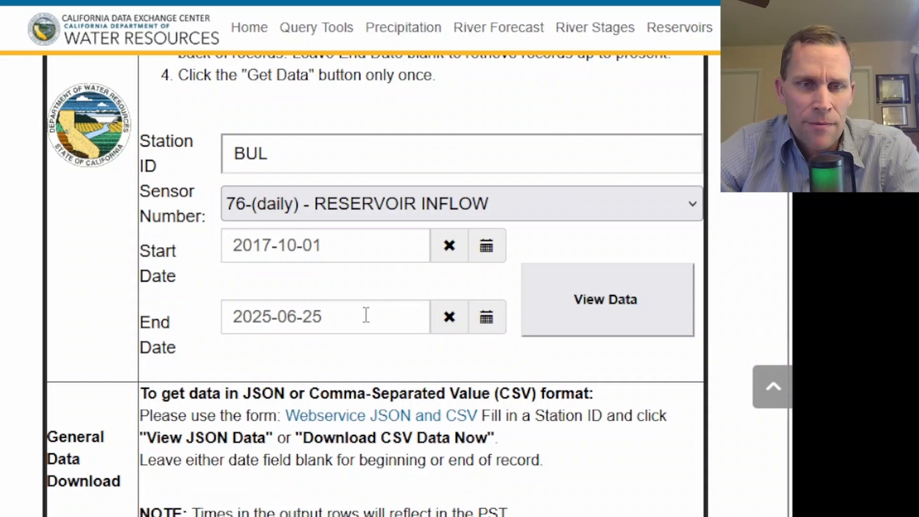
pyautogui.click(366, 315)
pyautogui.hotkey('ctrl', 'a')
pyautogui.write('2024-09-30')
pyautogui.click(259, 277)
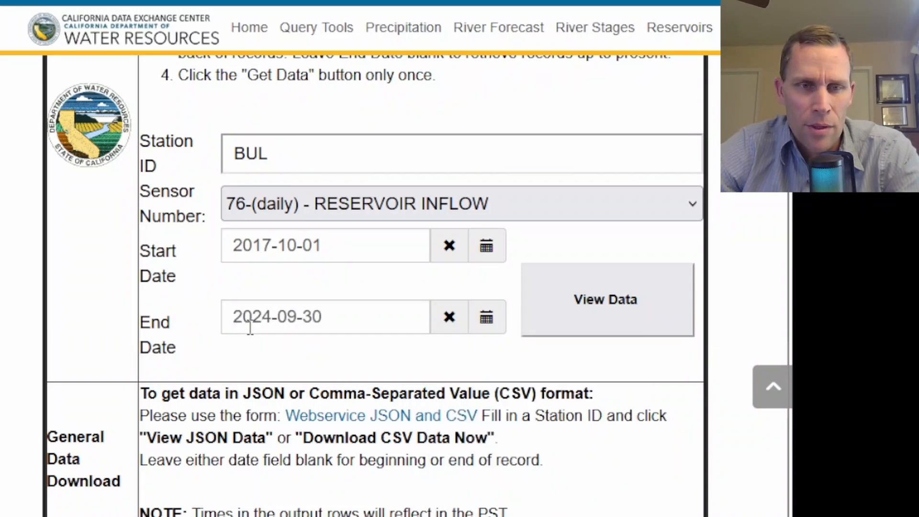
# Step: Retrieve the station's daily inflow data and examine the first date and inflow values in the table
pyautogui.click(570, 294)
pyautogui.scroll(-10, 125, 191)
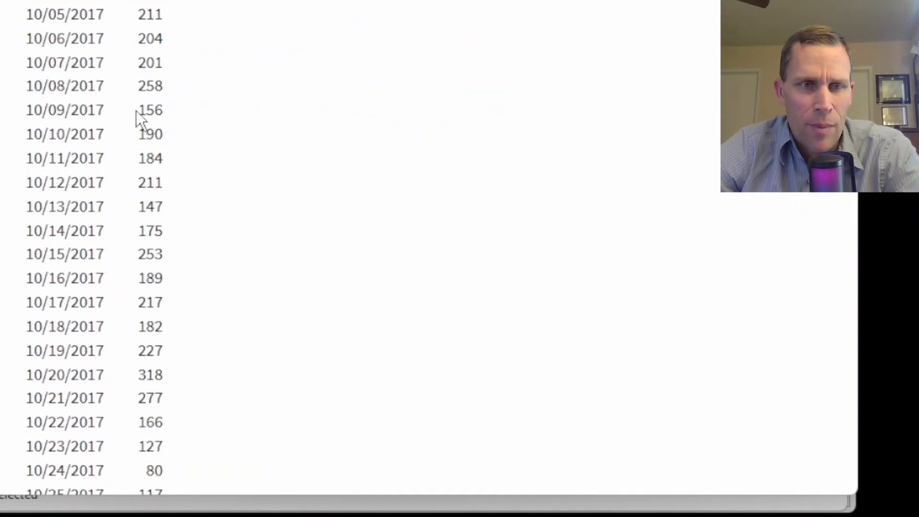
pyautogui.scroll(4, 136, 110)
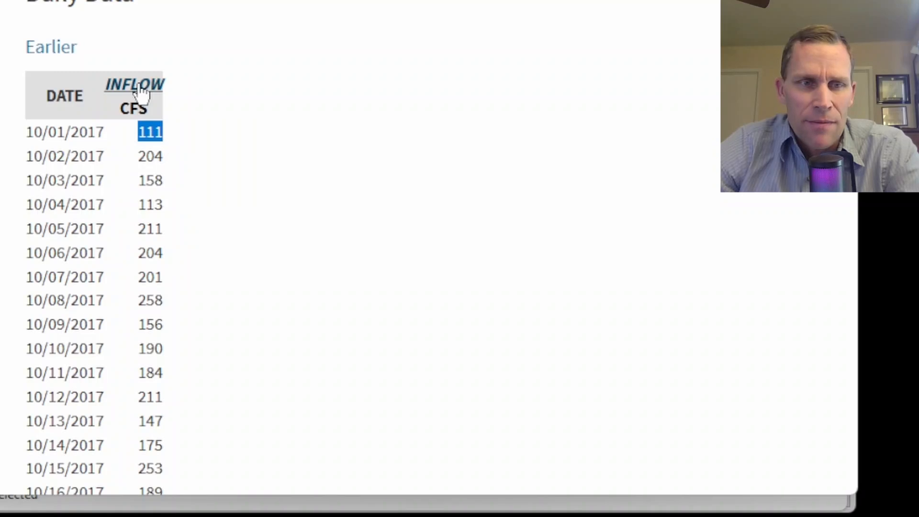
pyautogui.moveTo(28, 134); pyautogui.dragTo(106, 136)
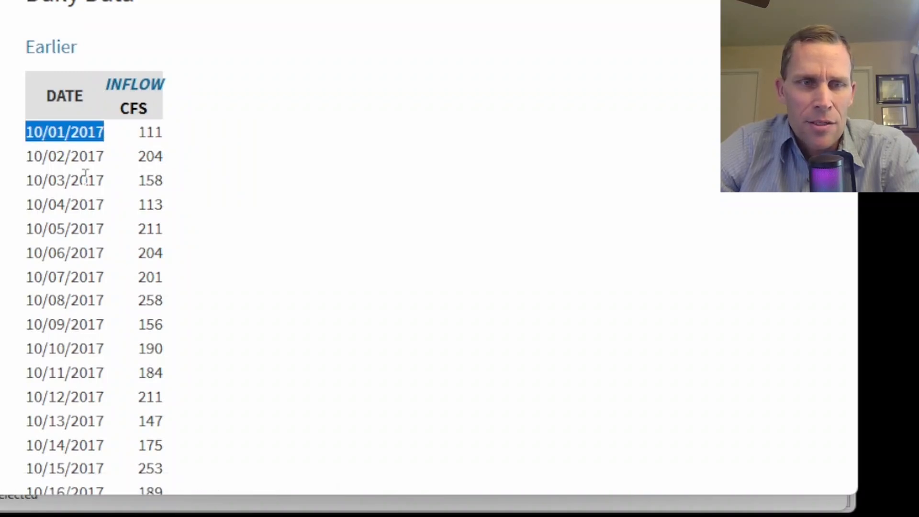
pyautogui.click(285, 120)
# Step: Export the full daily inflow table to an Excel file
pyautogui.scroll(3, 229, 146)
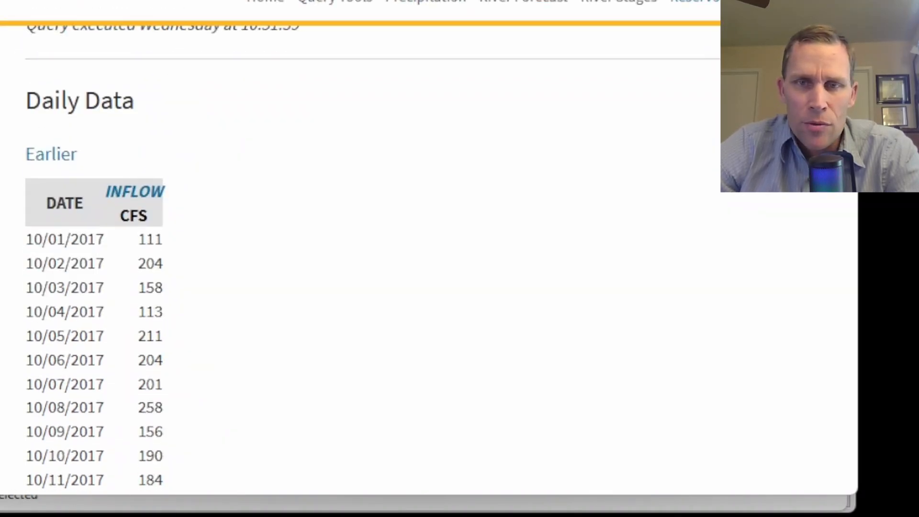
pyautogui.moveTo(852, 24); pyautogui.dragTo(855, 493)
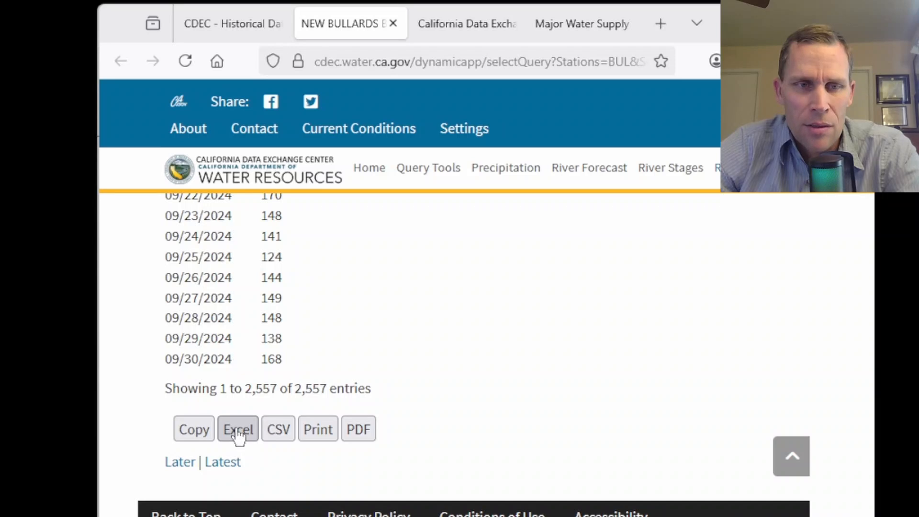
pyautogui.click(238, 431)
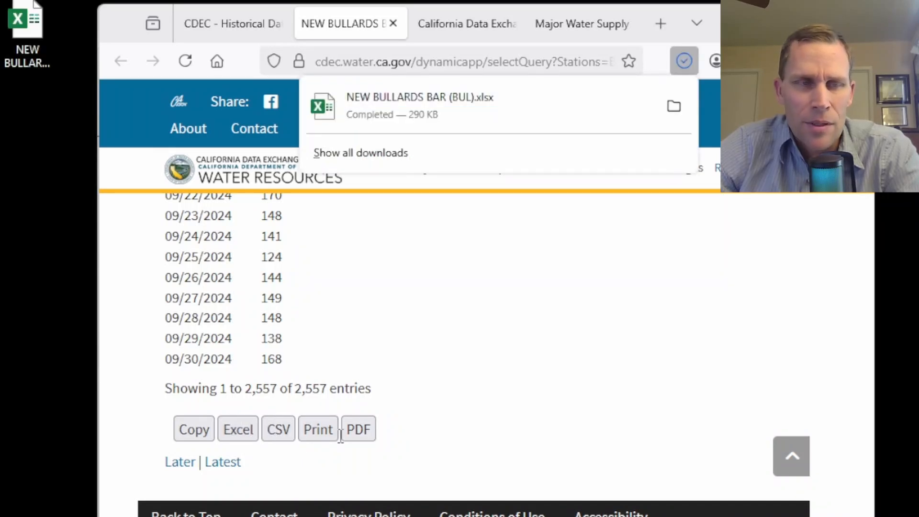
# Step: Open the downloaded NEW BULLARDS BAR (BUL).xlsx, copy all inflow values from row 3 to the last row, and close the workbook
pyautogui.moveTo(27, 29); pyautogui.dragTo(56, 94)
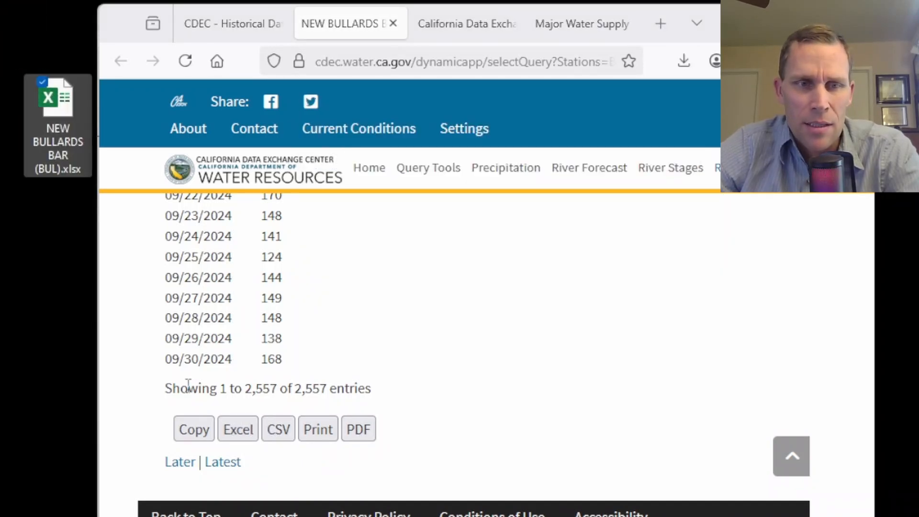
pyautogui.doubleClick(56, 103)
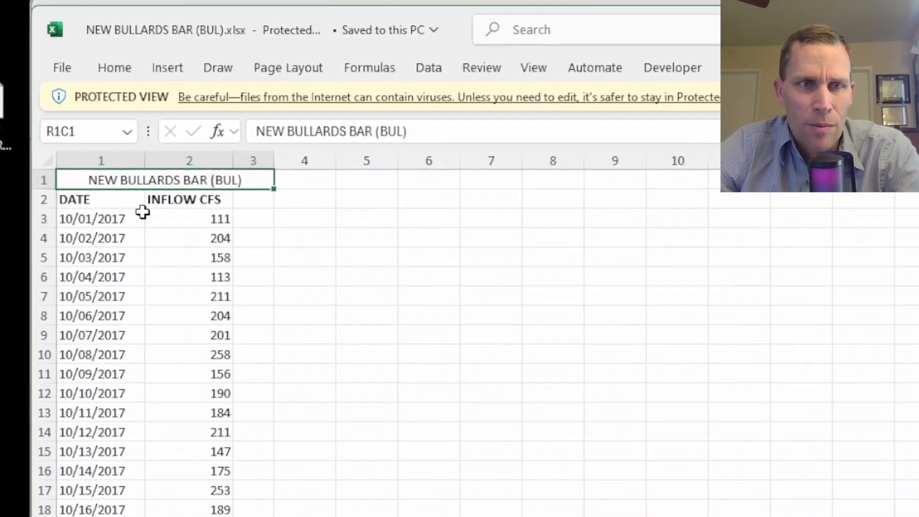
pyautogui.moveTo(158, 218); pyautogui.dragTo(160, 514)
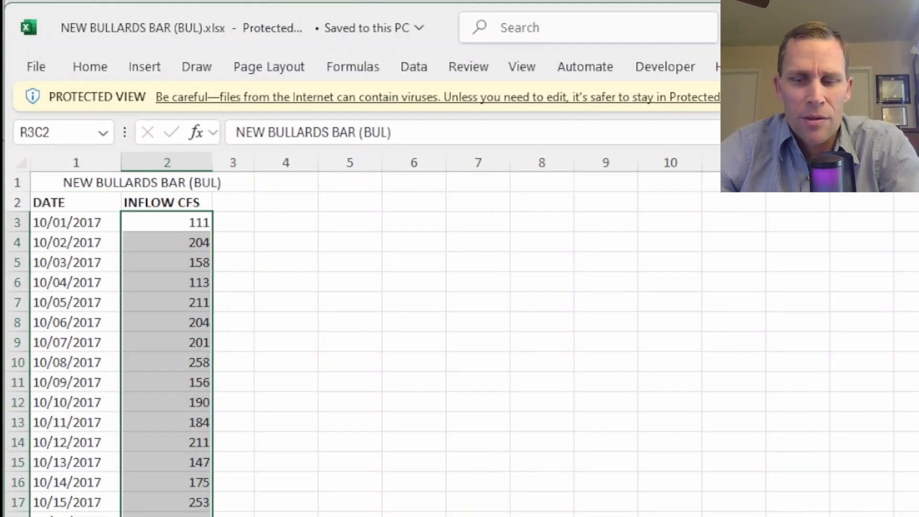
pyautogui.hotkey('ctrl', 'shift', 'Down')
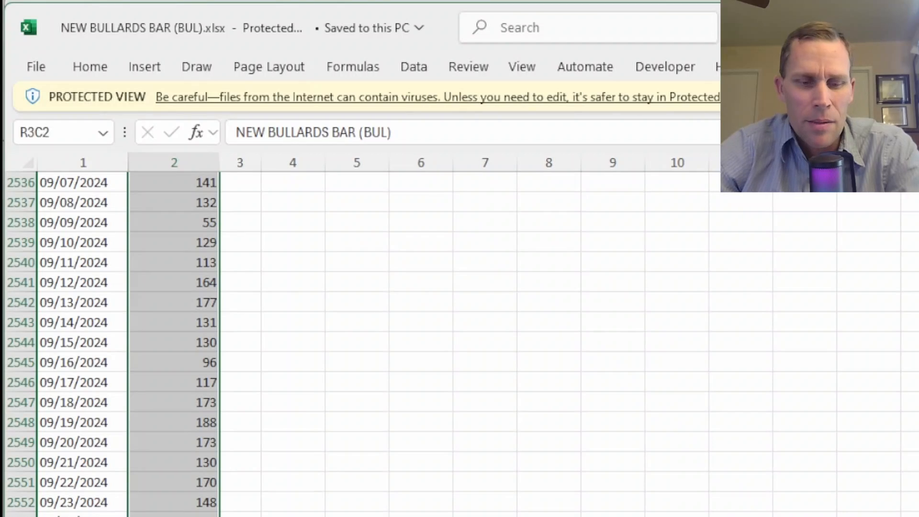
pyautogui.hotkey('ctrl', 'c')
pyautogui.hotkey('alt', 'F4')
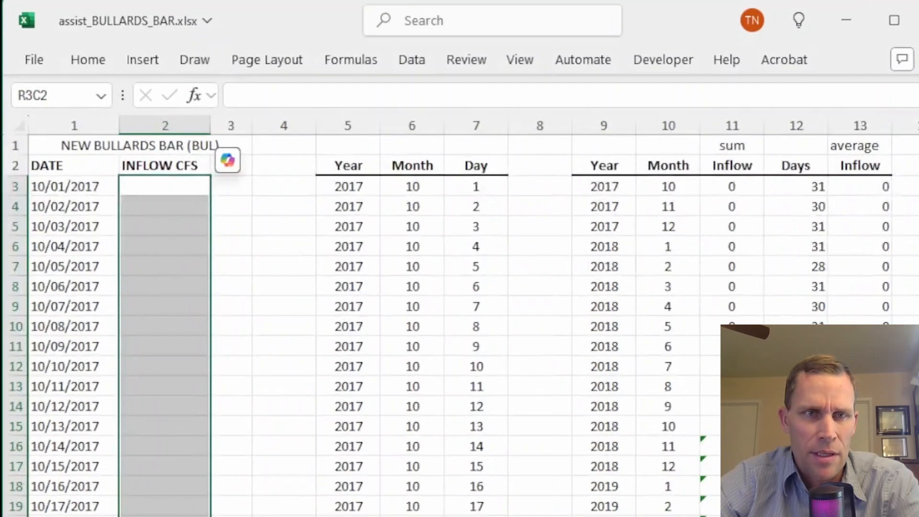
# Step: Paste the copied inflows under INFLOW CFS from row 3 in assist_BULLARDS_BAR.xlsx and check them down to the last row
pyautogui.click(177, 185)
pyautogui.rightClick(177, 185)
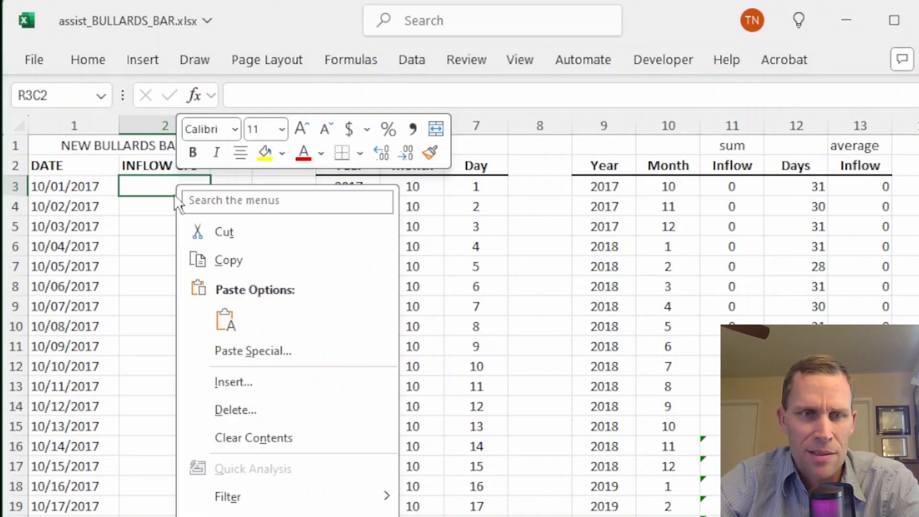
pyautogui.click(224, 321)
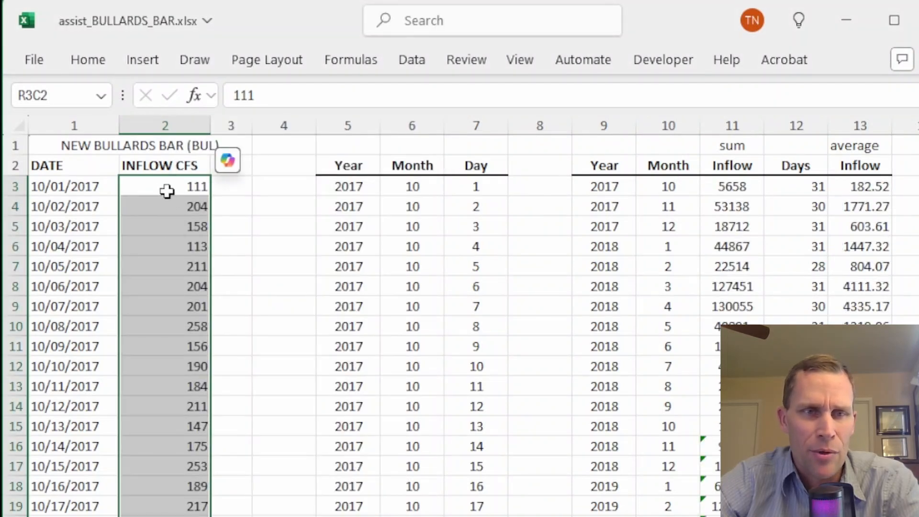
pyautogui.click(167, 187)
pyautogui.moveTo(166, 187); pyautogui.dragTo(174, 441)
pyautogui.click(175, 441)
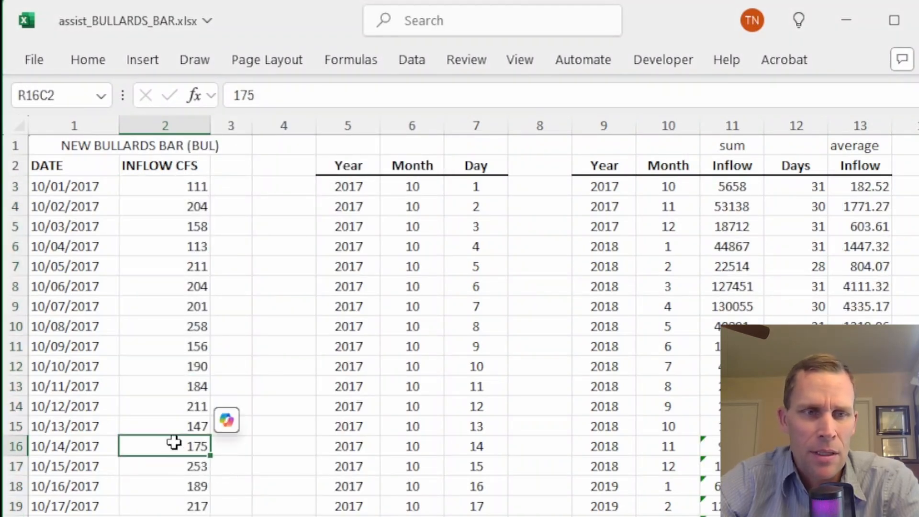
pyautogui.hotkey('ctrl', 'Down')
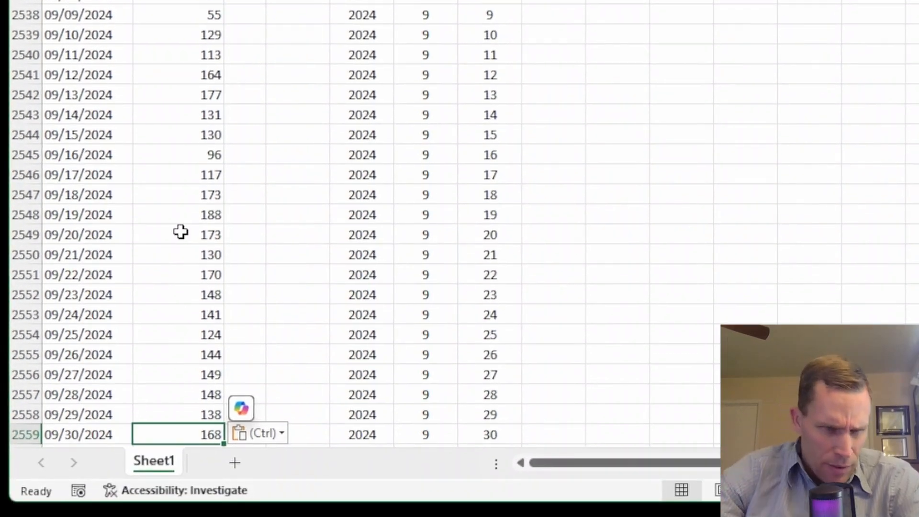
pyautogui.hotkey('ctrl', 'Up')
pyautogui.hotkey('ctrl', 'Up')
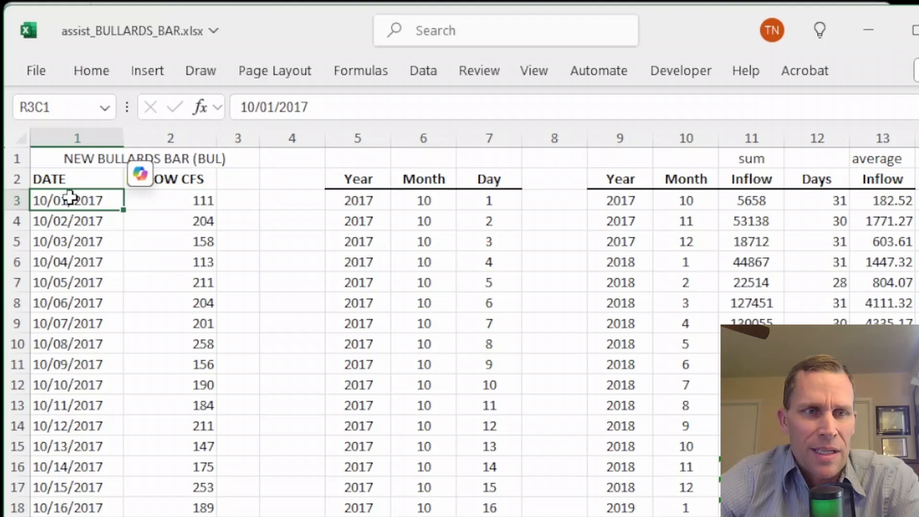
# Step: Review the date and inflow columns and the formula that extracts the day beside the Year and Month columns
pyautogui.moveTo(70, 197); pyautogui.dragTo(75, 364)
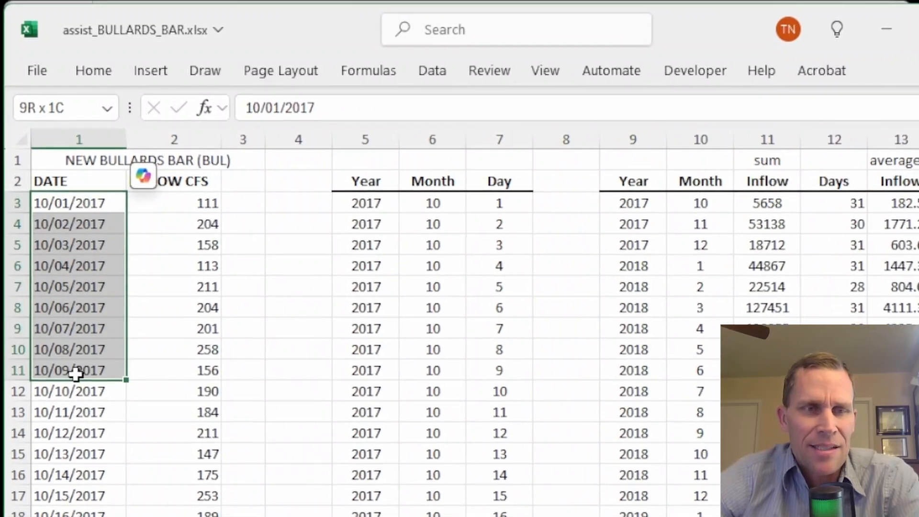
pyautogui.click(55, 201)
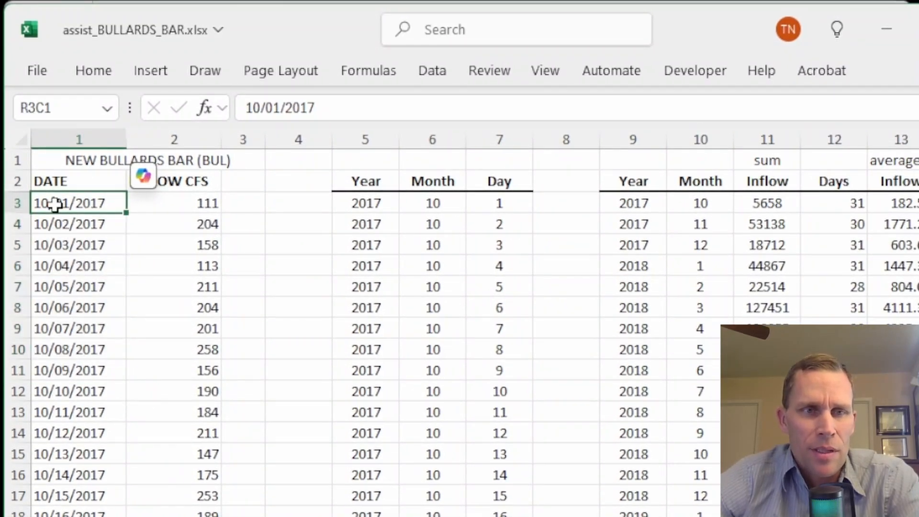
pyautogui.moveTo(172, 203); pyautogui.dragTo(191, 293)
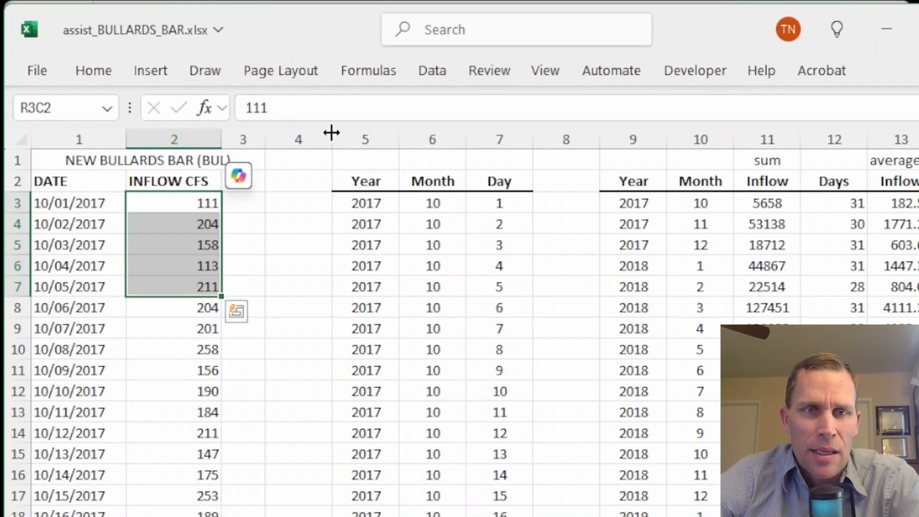
pyautogui.moveTo(364, 180); pyautogui.dragTo(489, 332)
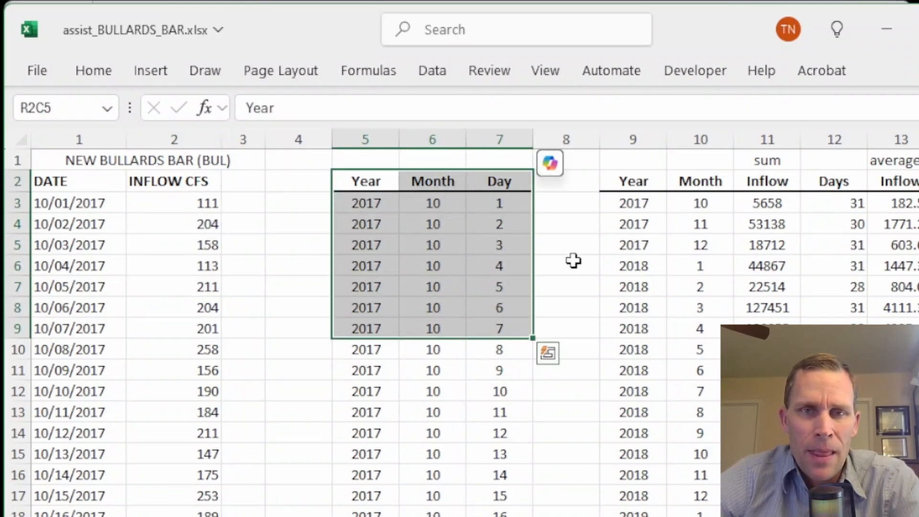
pyautogui.click(485, 202)
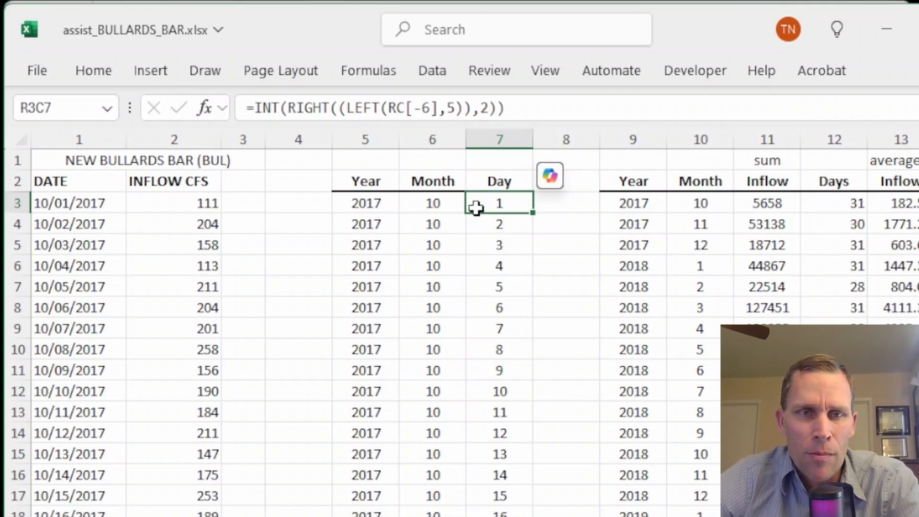
pyautogui.moveTo(476, 207); pyautogui.dragTo(104, 501)
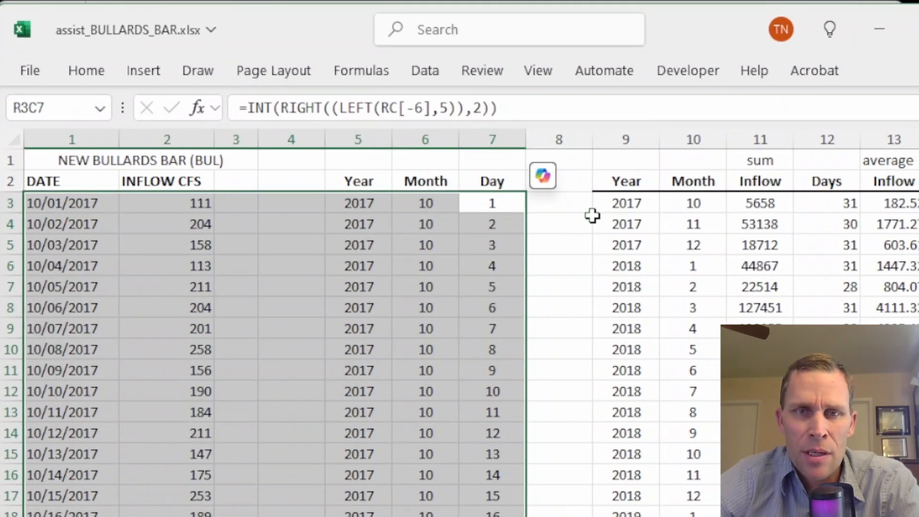
# Step: Inspect the SUMIFS formula for the first monthly inflow sum and the year and month cells it uses as criteria
pyautogui.moveTo(634, 205); pyautogui.dragTo(855, 263)
pyautogui.click(751, 202)
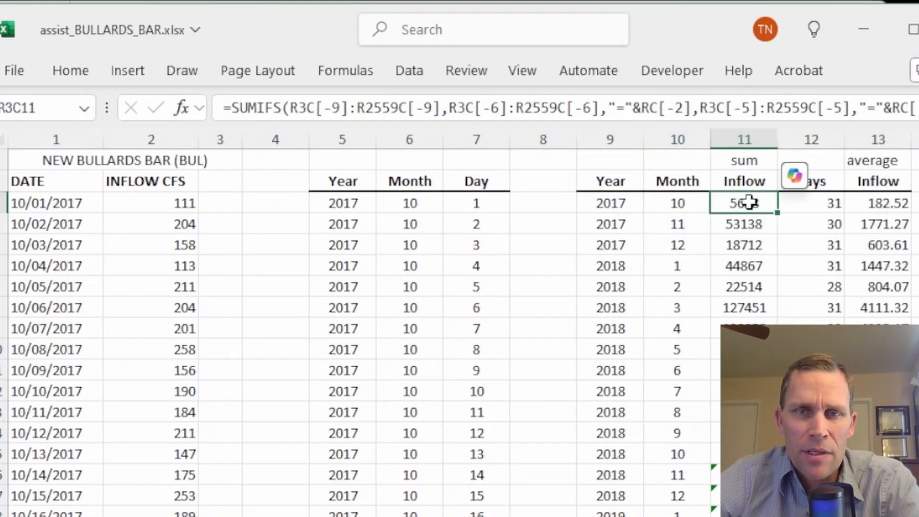
pyautogui.click(712, 113)
pyautogui.press('Tab')
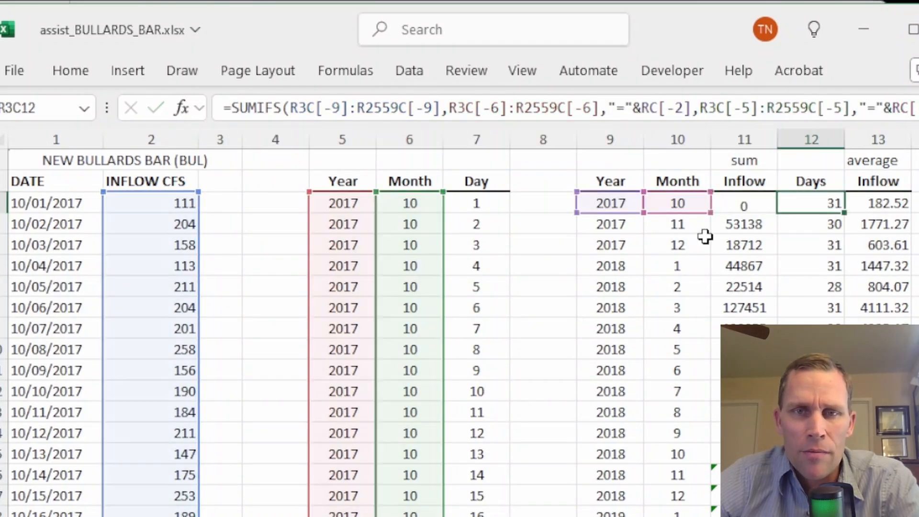
pyautogui.click(609, 201)
pyautogui.click(676, 205)
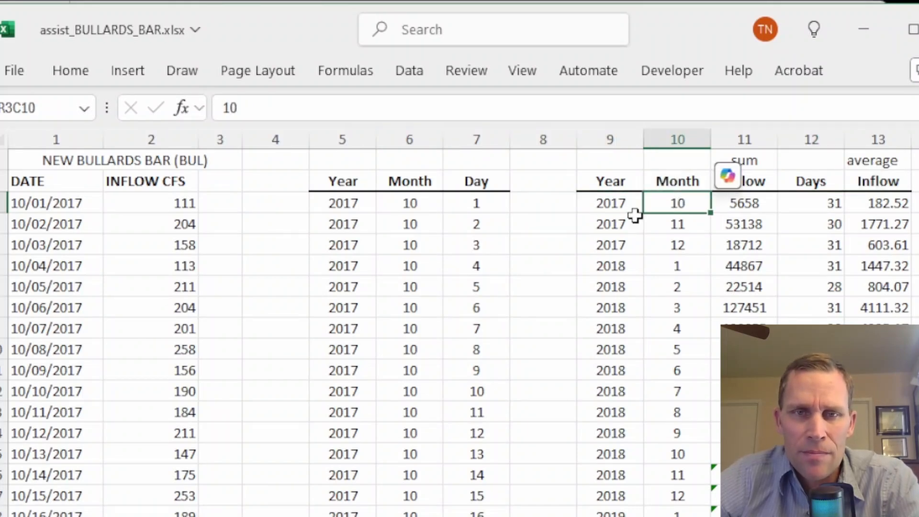
# Step: Go through the monthly inflow sums from November 2017 to March 2018 in the summary table
pyautogui.scroll(2, 636, 213)
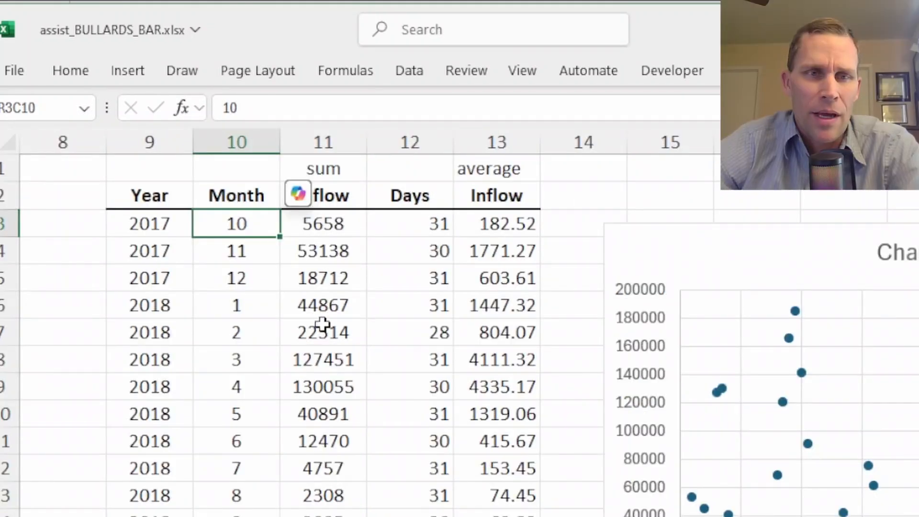
pyautogui.click(321, 254)
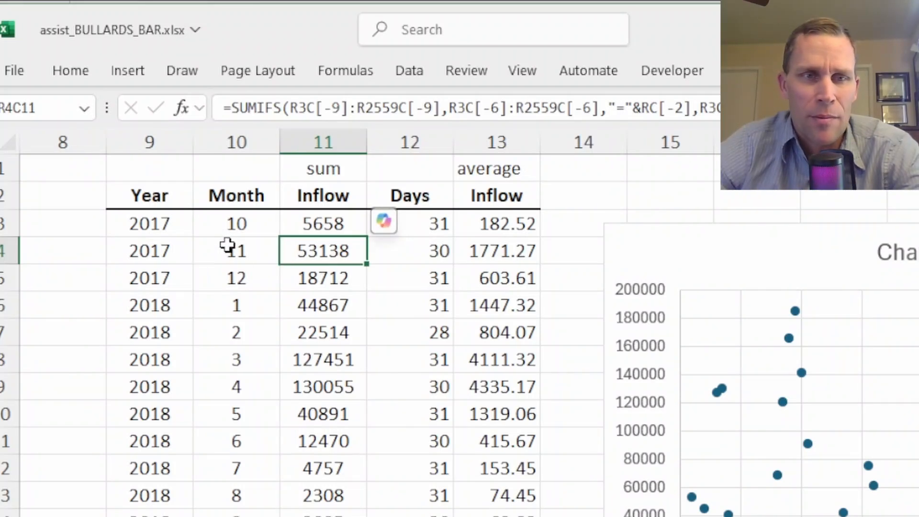
pyautogui.press('Down')
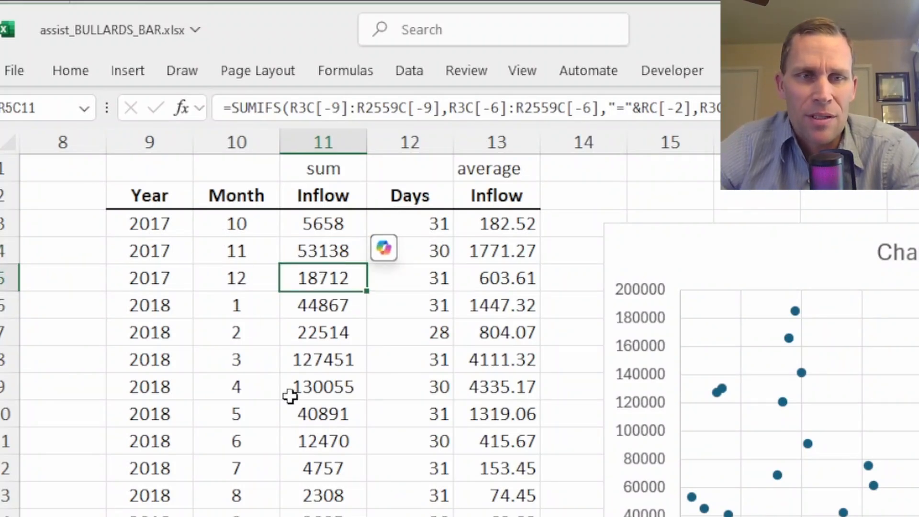
pyautogui.press('Down')
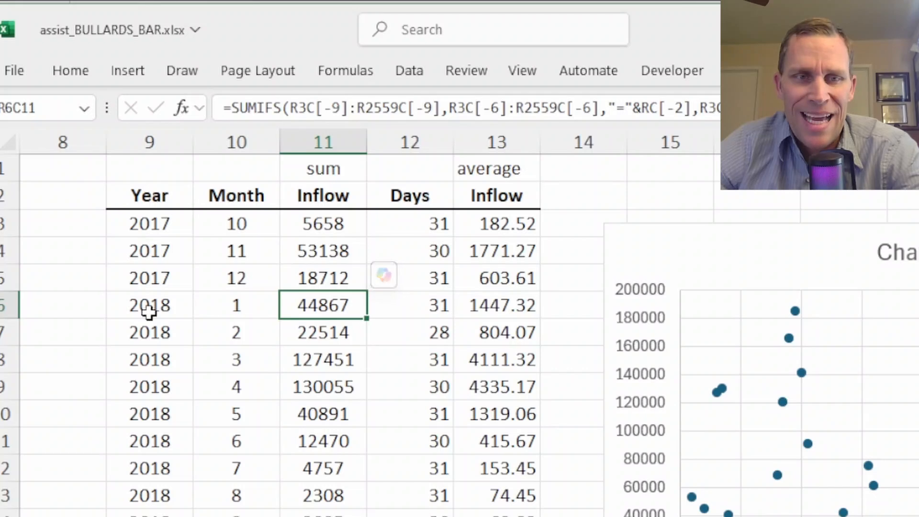
pyautogui.press('Down')
pyautogui.press('Down')
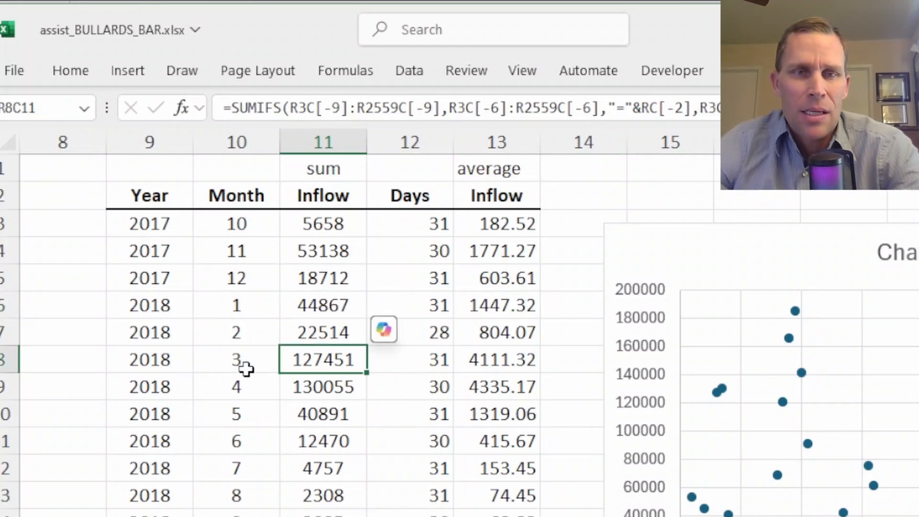
# Step: Examine the Days column and the formula that divides monthly inflow sums by days to get the average inflow
pyautogui.moveTo(378, 222); pyautogui.dragTo(410, 381)
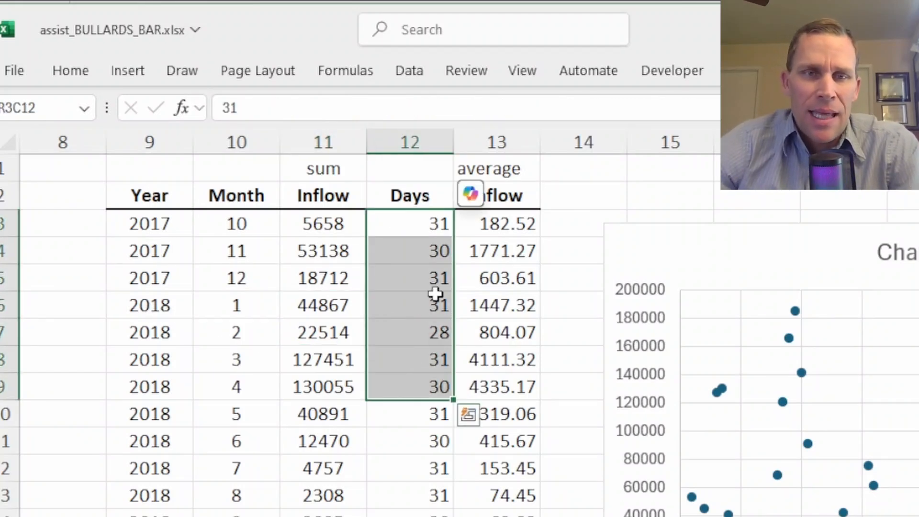
pyautogui.moveTo(485, 225); pyautogui.dragTo(498, 441)
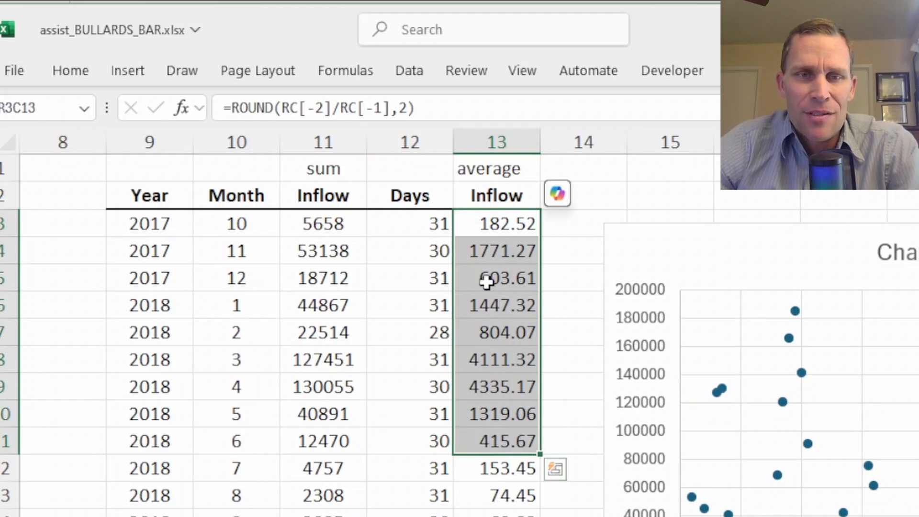
pyautogui.click(496, 223)
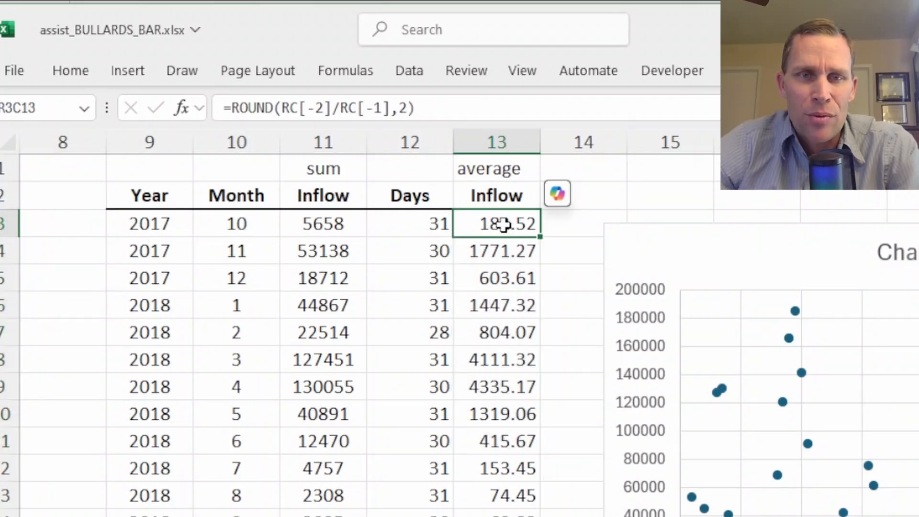
pyautogui.moveTo(512, 234); pyautogui.dragTo(497, 515)
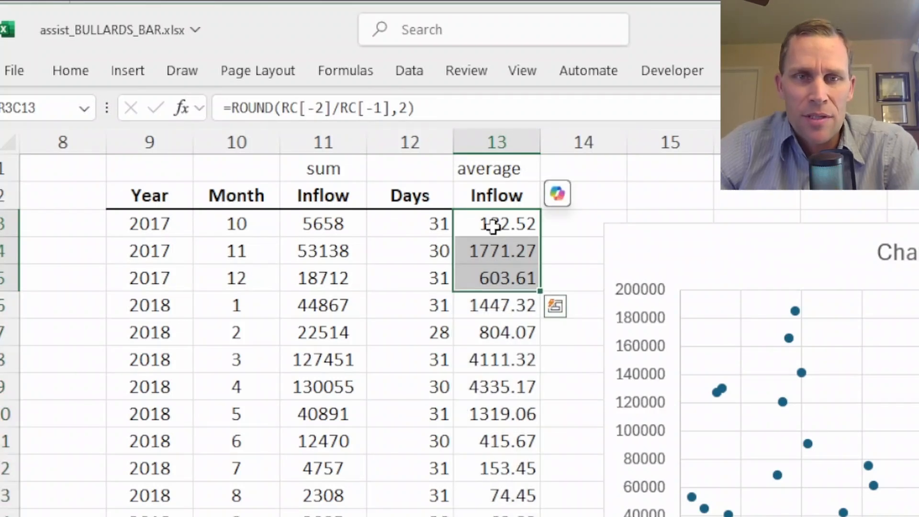
pyautogui.moveTo(494, 227); pyautogui.dragTo(475, 456)
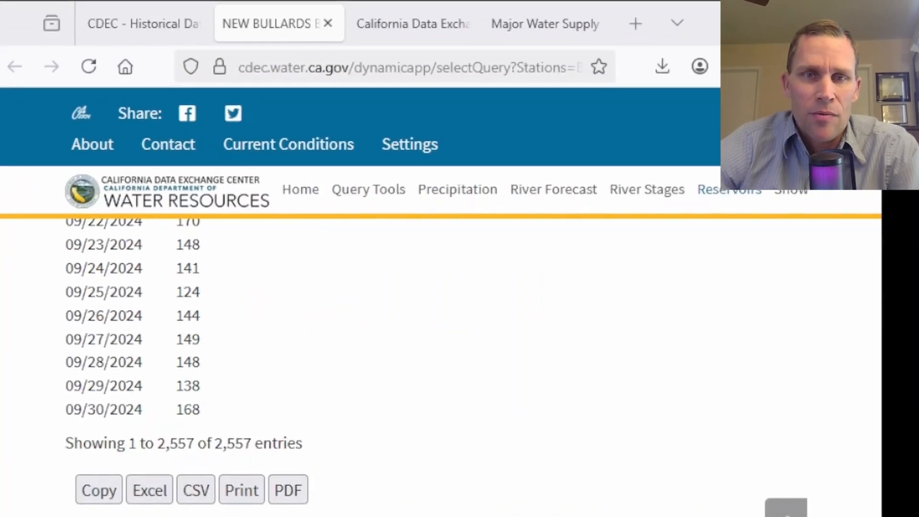
# Step: Switch to the text notes and review the project directory structure, including the dss and run folders and the launch and .project files
pyautogui.hotkey('alt', 'Tab')
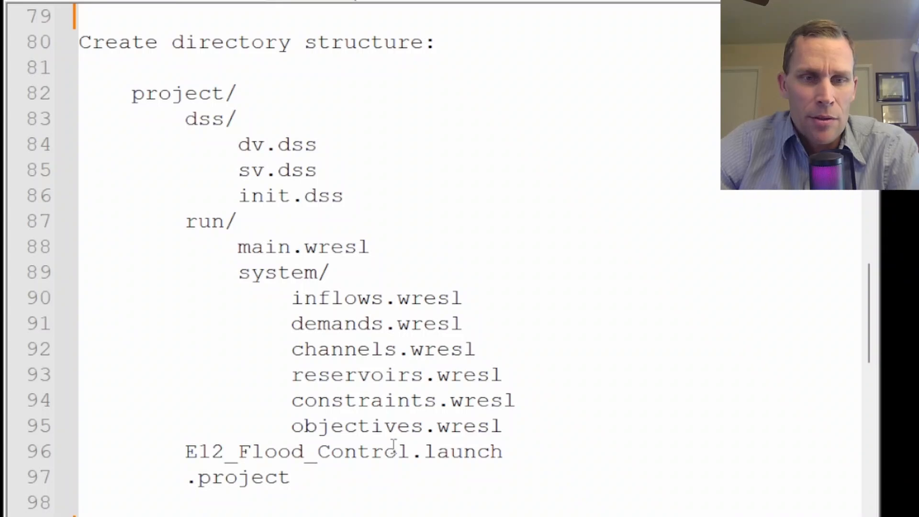
pyautogui.moveTo(307, 500); pyautogui.dragTo(81, 93)
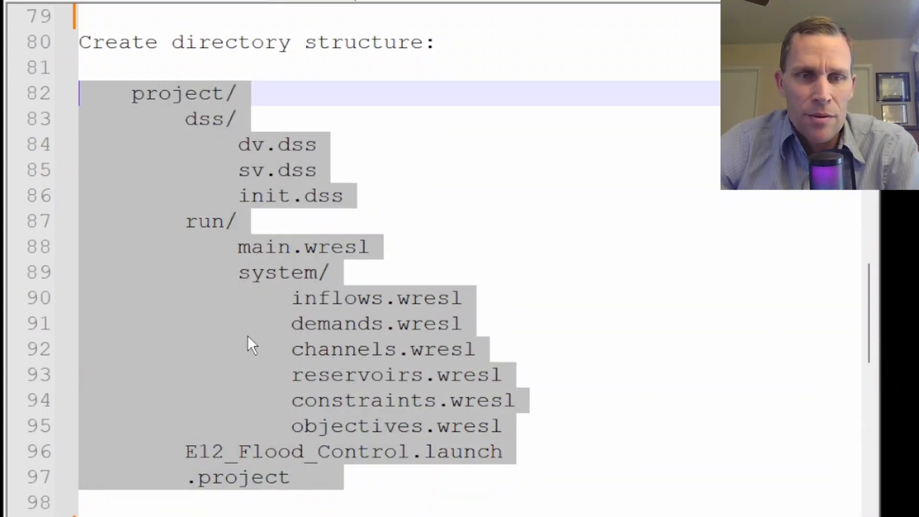
pyautogui.click(185, 143)
pyautogui.doubleClick(173, 93)
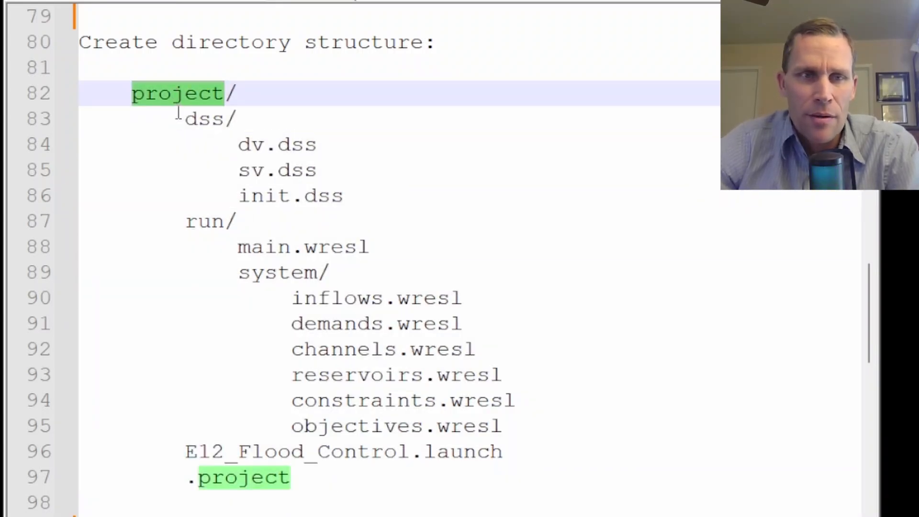
pyautogui.moveTo(178, 115); pyautogui.dragTo(249, 129)
pyautogui.moveTo(190, 225); pyautogui.dragTo(249, 229)
pyautogui.moveTo(317, 487); pyautogui.dragTo(9, 458)
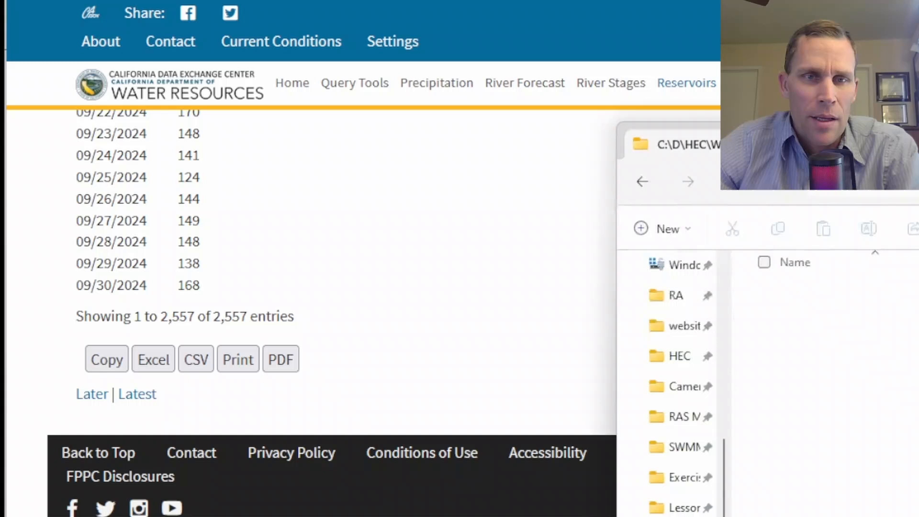
# Step: Switch to File Explorer and create a folder named dss in the exercise's empty project folder
pyautogui.moveTo(670, 139); pyautogui.dragTo(701, 10)
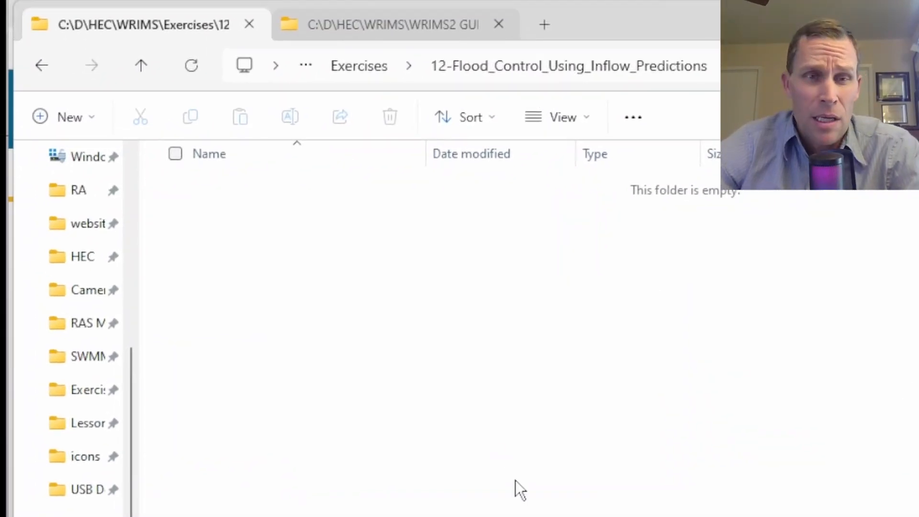
pyautogui.rightClick(214, 193)
pyautogui.moveTo(325, 360)
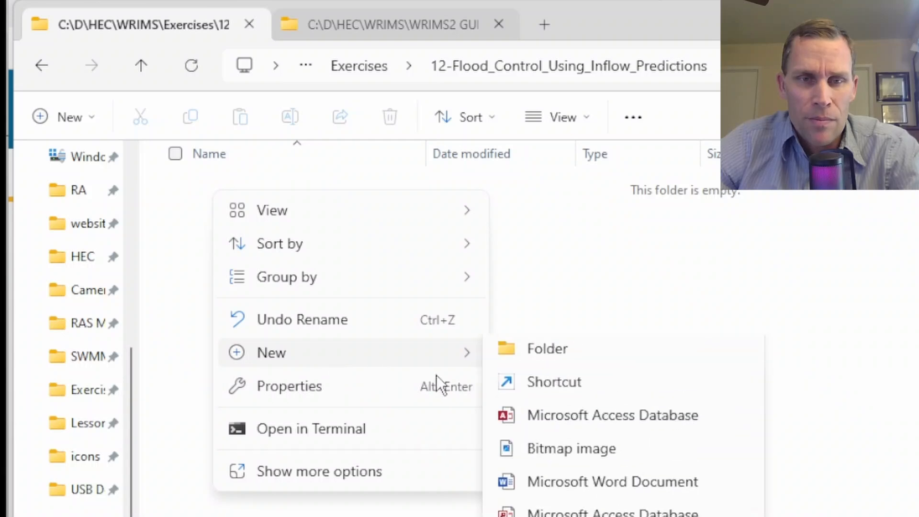
pyautogui.click(564, 360)
pyautogui.write('dss')
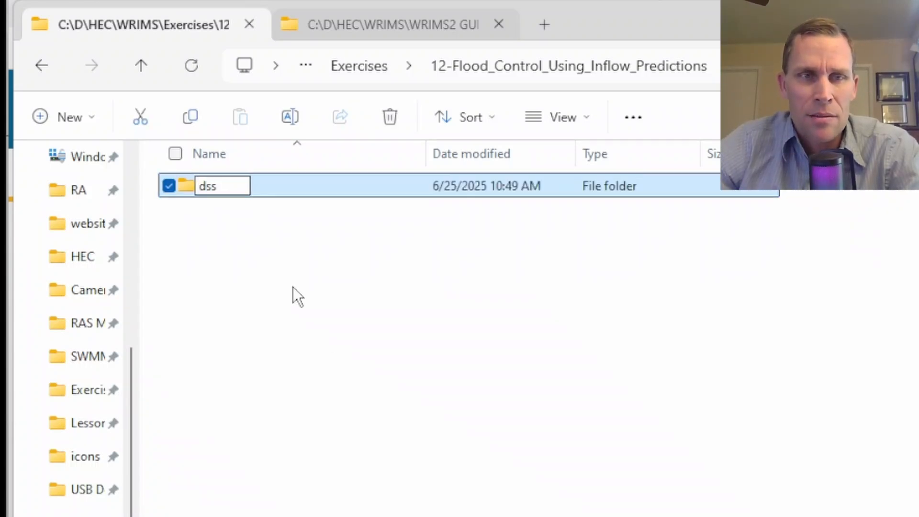
pyautogui.click(258, 271)
# Step: Create a second folder named run beside the dss folder
pyautogui.rightClick(231, 263)
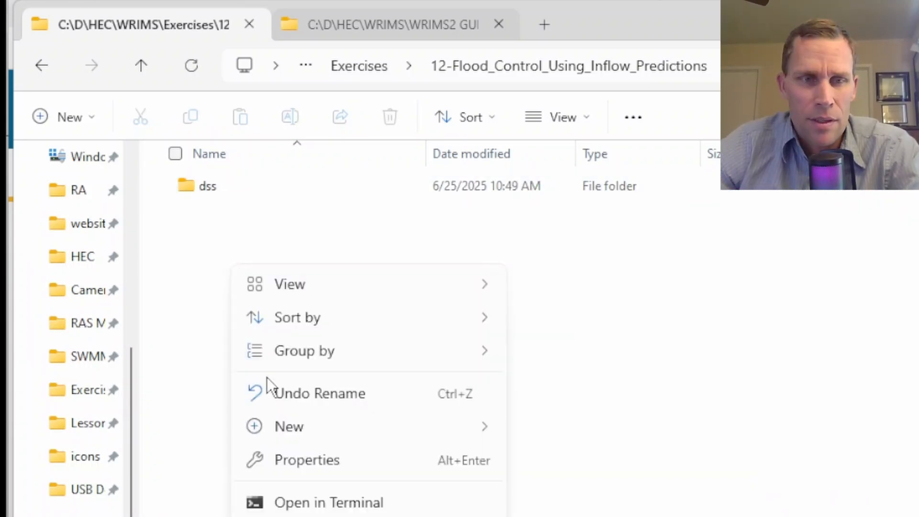
pyautogui.moveTo(406, 432)
pyautogui.click(556, 434)
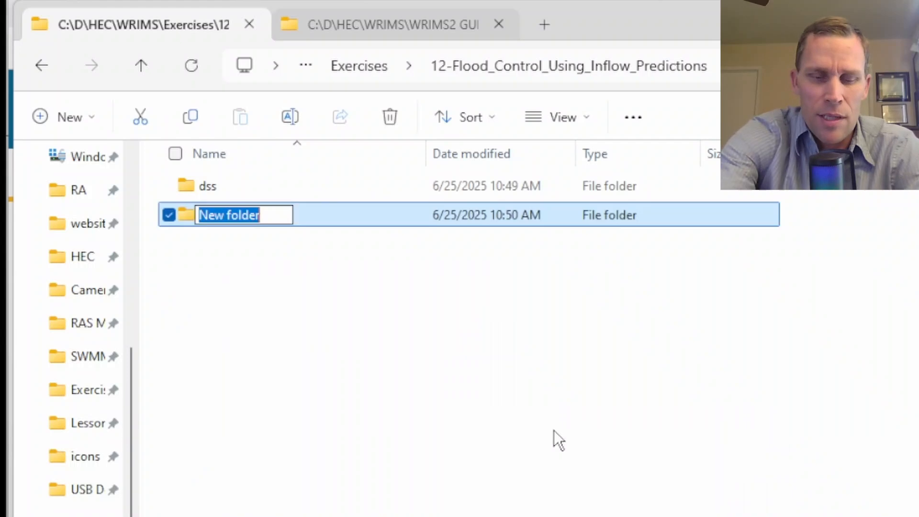
pyautogui.write('run')
pyautogui.press('Return')
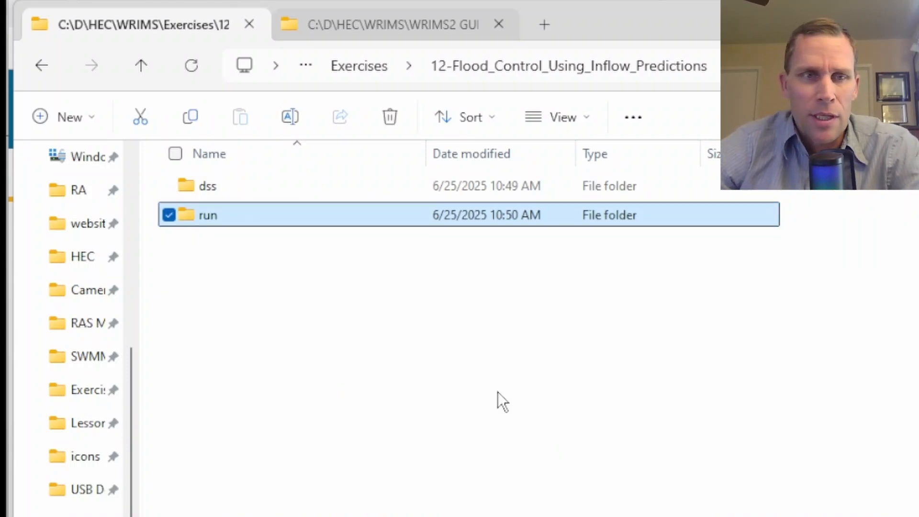
pyautogui.click(430, 357)
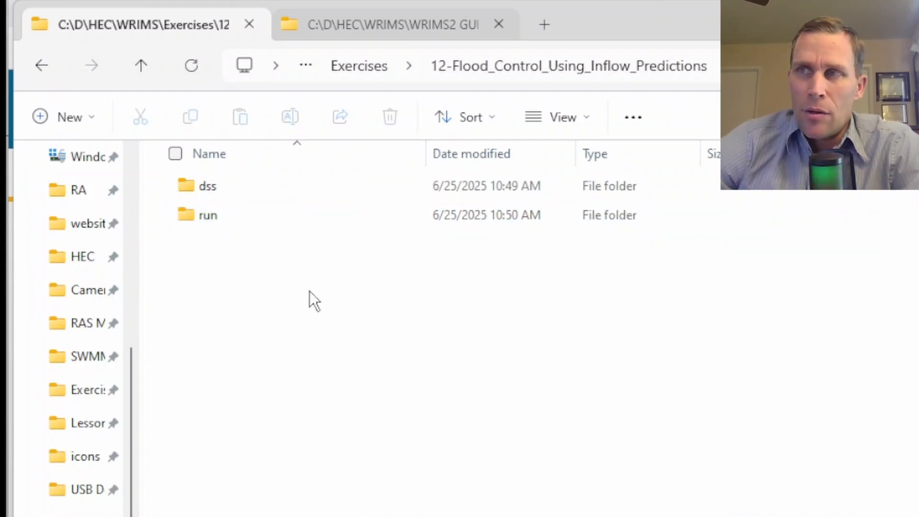
# Step: Inside the dss folder, create a blank text document and name it dv.dss, replacing the .txt extension
pyautogui.click(208, 192)
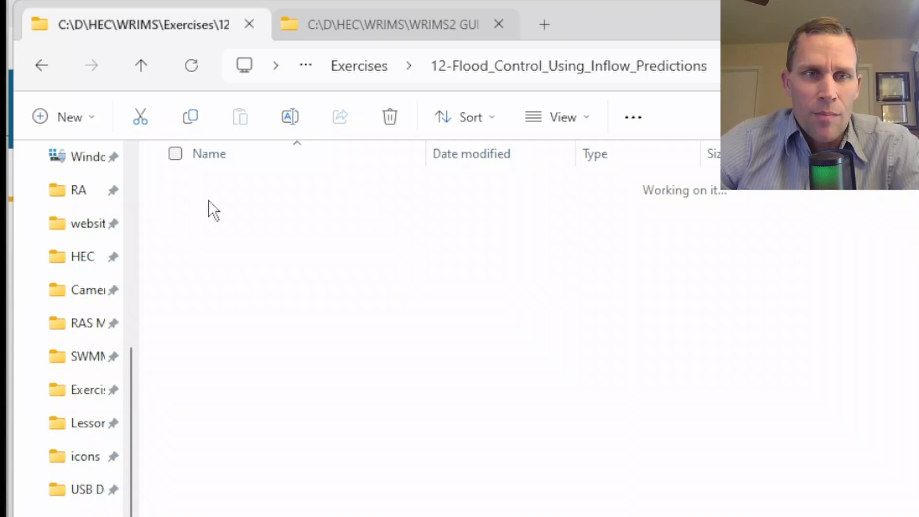
pyautogui.rightClick(203, 237)
pyautogui.moveTo(271, 401)
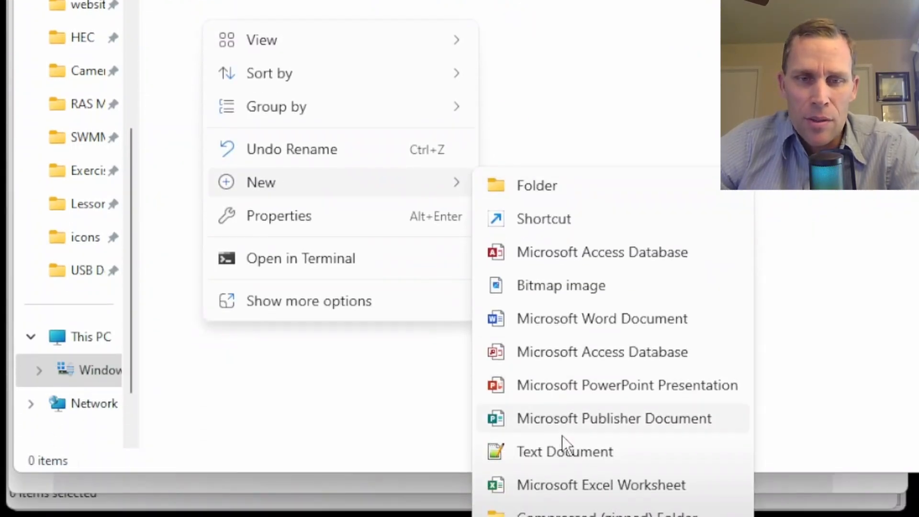
pyautogui.click(548, 458)
pyautogui.write('dv.dss')
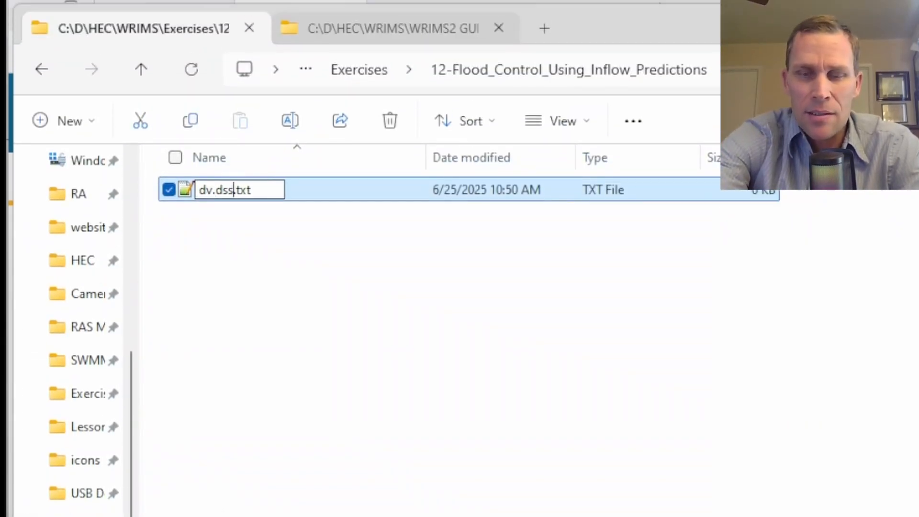
pyautogui.press('Return')
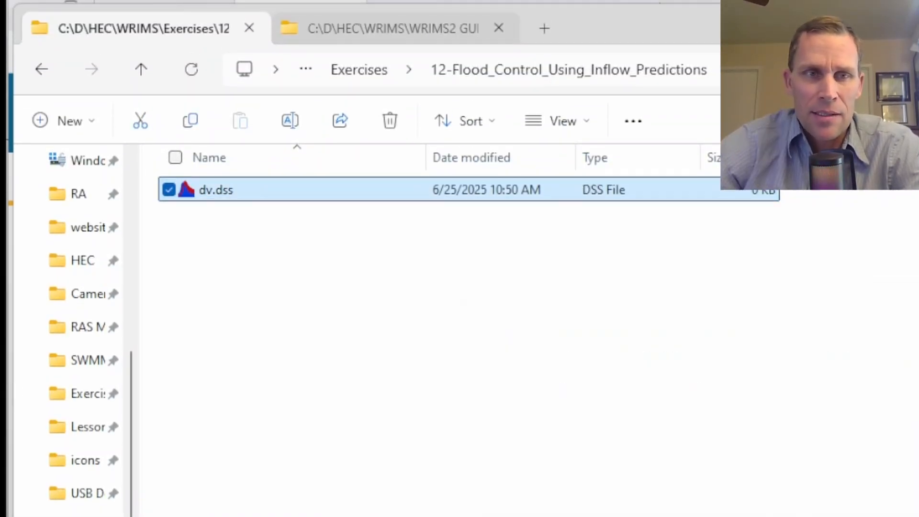
pyautogui.click(333, 323)
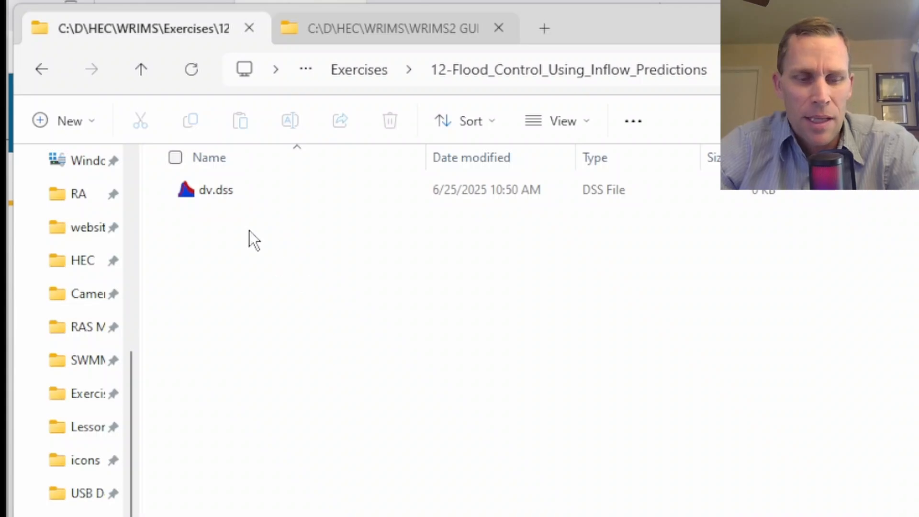
# Step: Duplicate dv.dss in the same folder and rename the copy sv.dss
pyautogui.moveTo(228, 201); pyautogui.dragTo(285, 366)
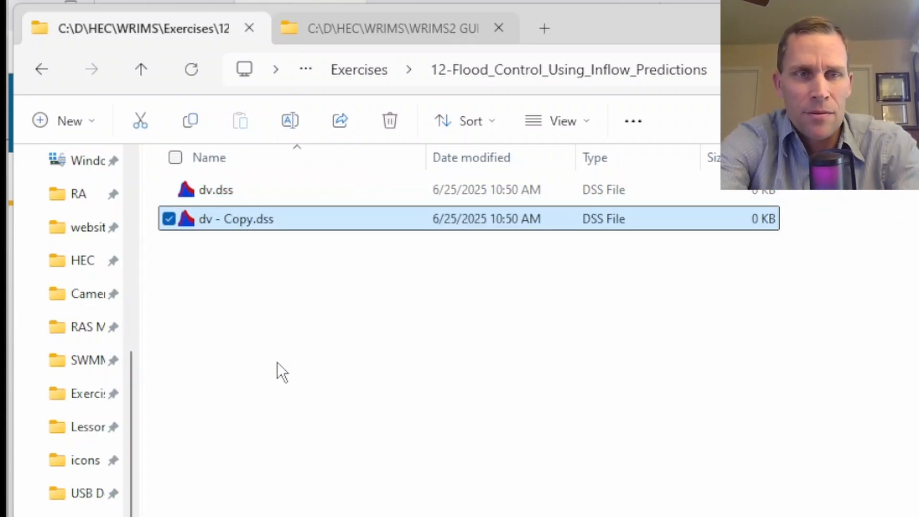
pyautogui.press('F2')
pyautogui.write('sv')
pyautogui.press('Return')
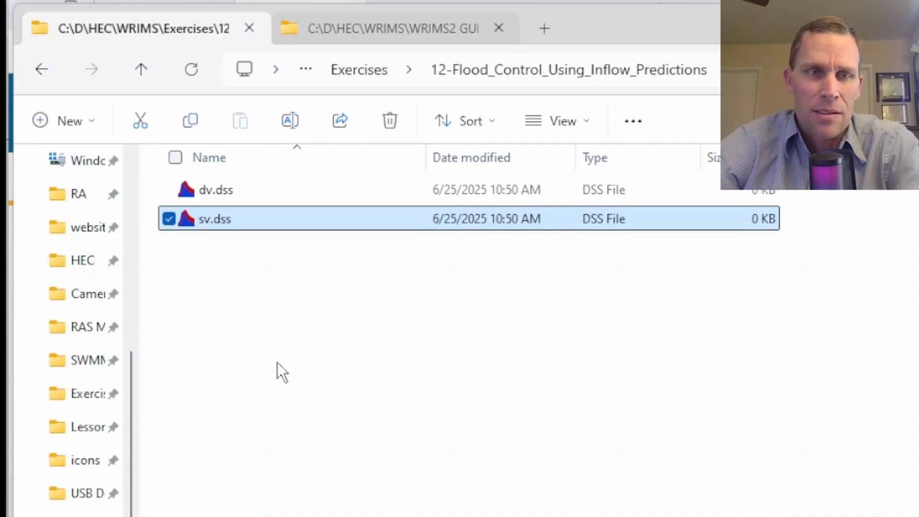
pyautogui.click(277, 363)
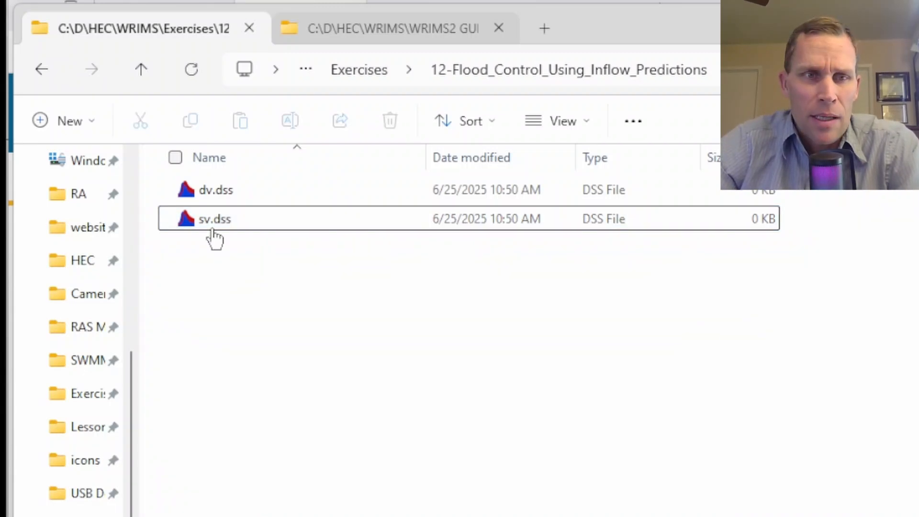
# Step: Duplicate sv.dss in the same folder and rename the copy init.dss
pyautogui.moveTo(214, 238); pyautogui.dragTo(308, 432)
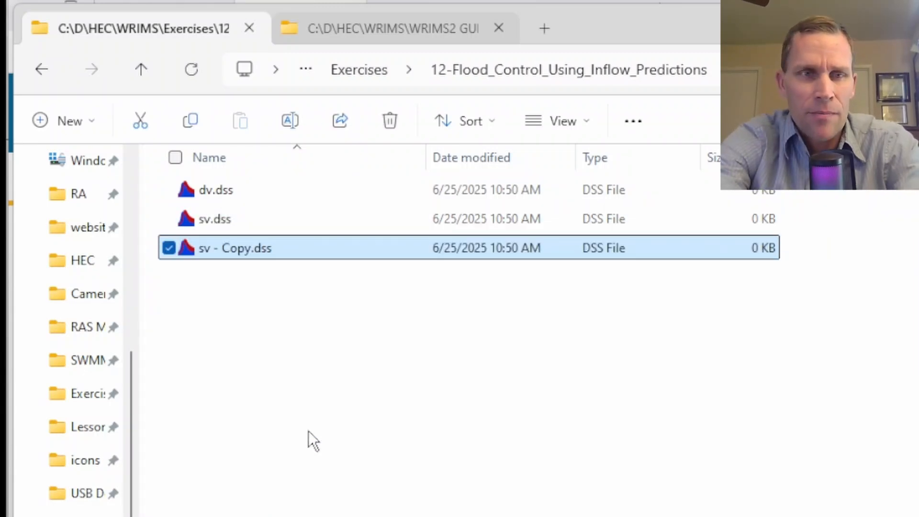
pyautogui.press('F2')
pyautogui.write('init.dss')
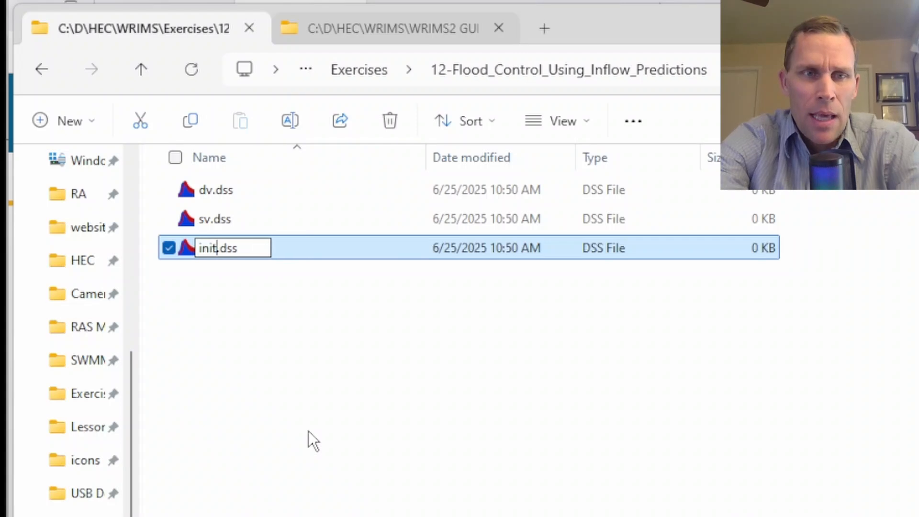
pyautogui.press('Return')
pyautogui.click(305, 416)
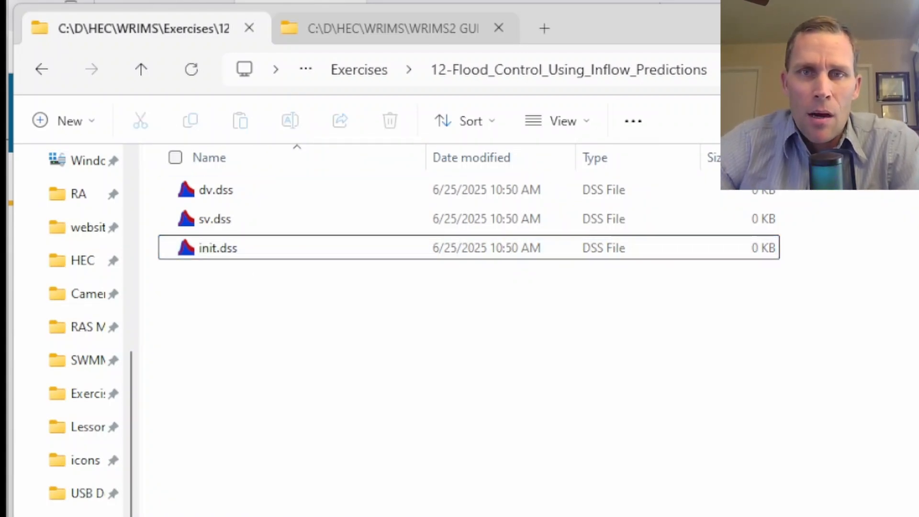
# Step: In the run folder, create a blank text document and name it main.wresl, replacing the .txt extension
pyautogui.hotkey('alt', 'Up')
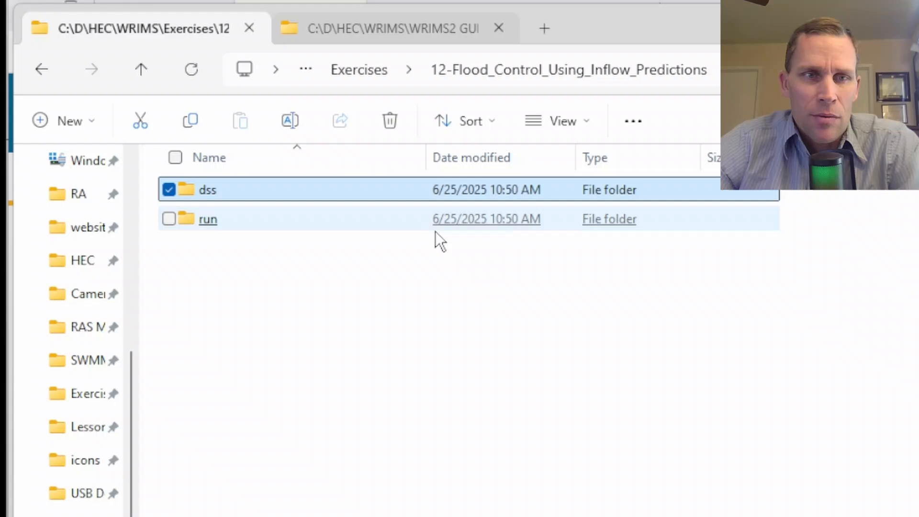
pyautogui.doubleClick(209, 228)
pyautogui.rightClick(209, 237)
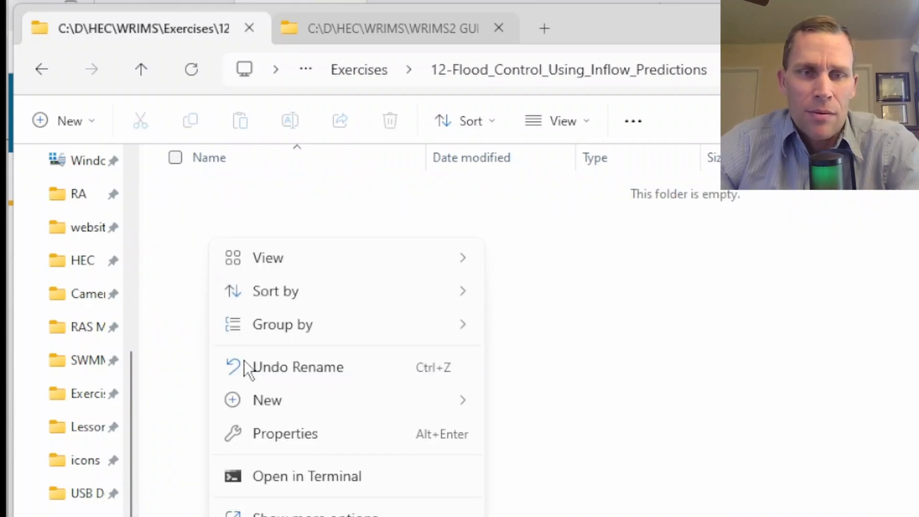
pyautogui.moveTo(474, 331)
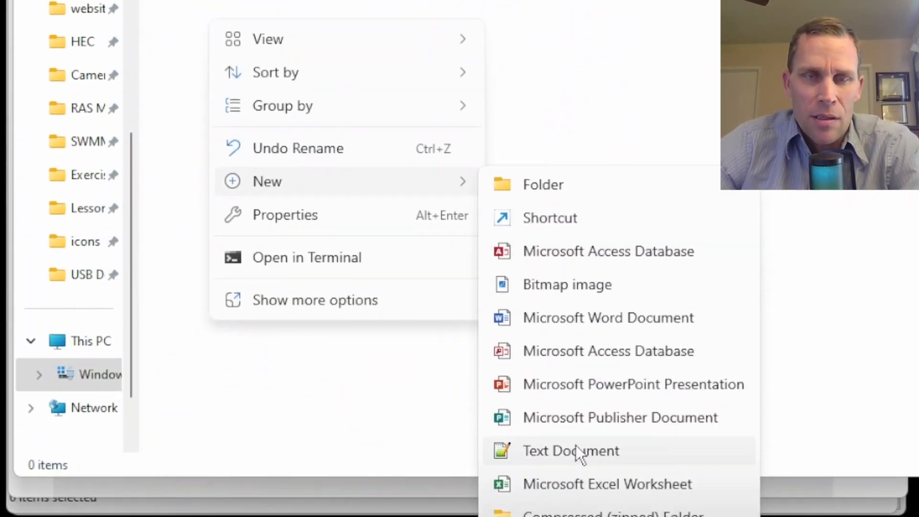
pyautogui.click(576, 450)
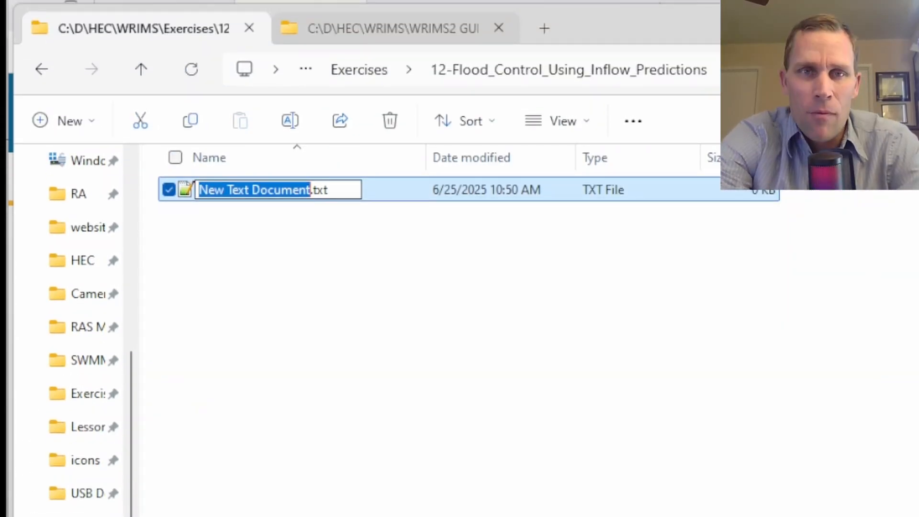
pyautogui.write('main')
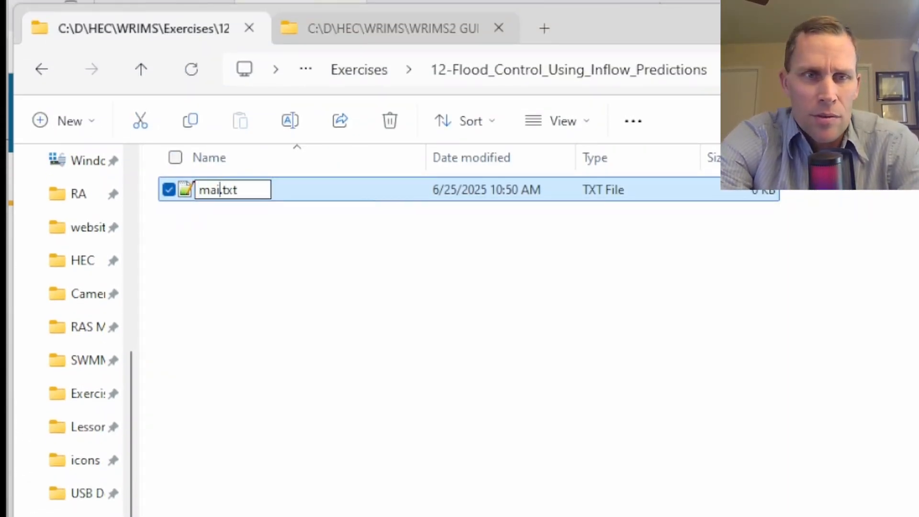
pyautogui.write('.wresl')
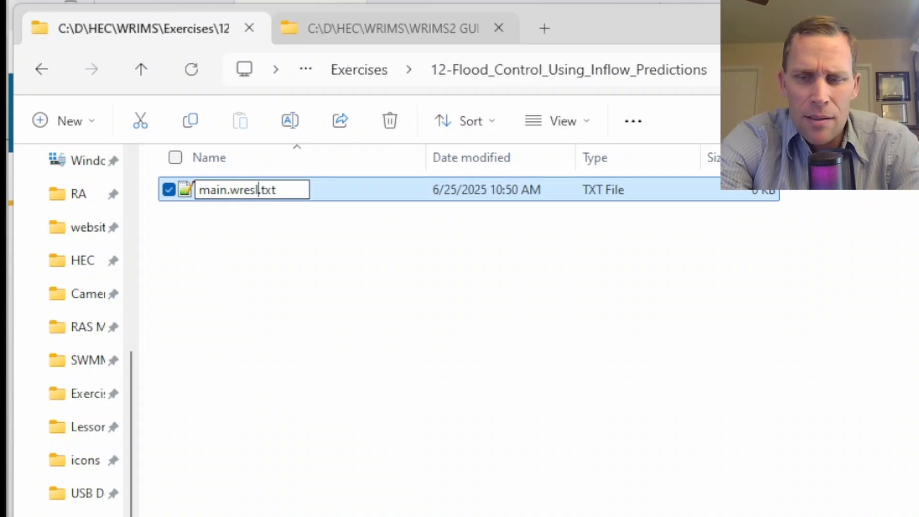
pyautogui.press('Delete')
pyautogui.press('Delete')
pyautogui.press('Delete')
pyautogui.press('Delete')
pyautogui.press('Return')
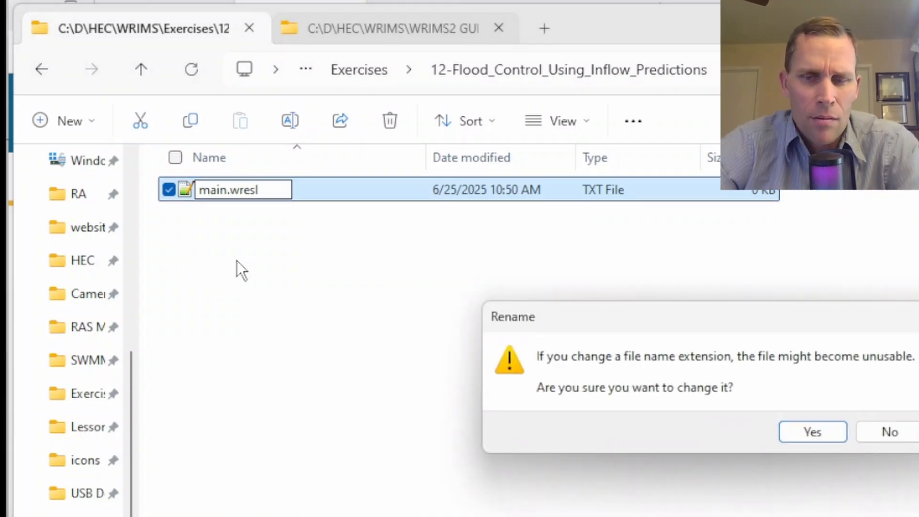
pyautogui.press('Return')
# Step: Copy main.wresl to the clipboard and create a folder named system inside the run folder
pyautogui.rightClick(225, 197)
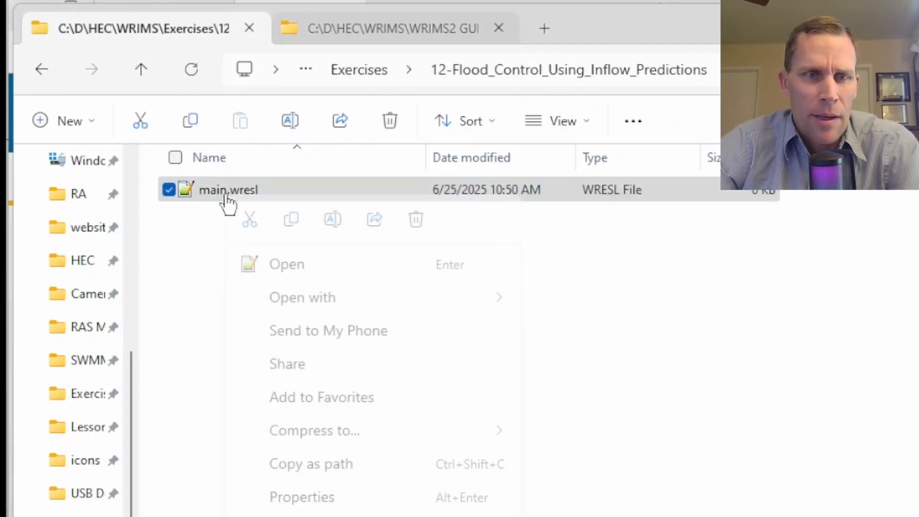
pyautogui.click(290, 220)
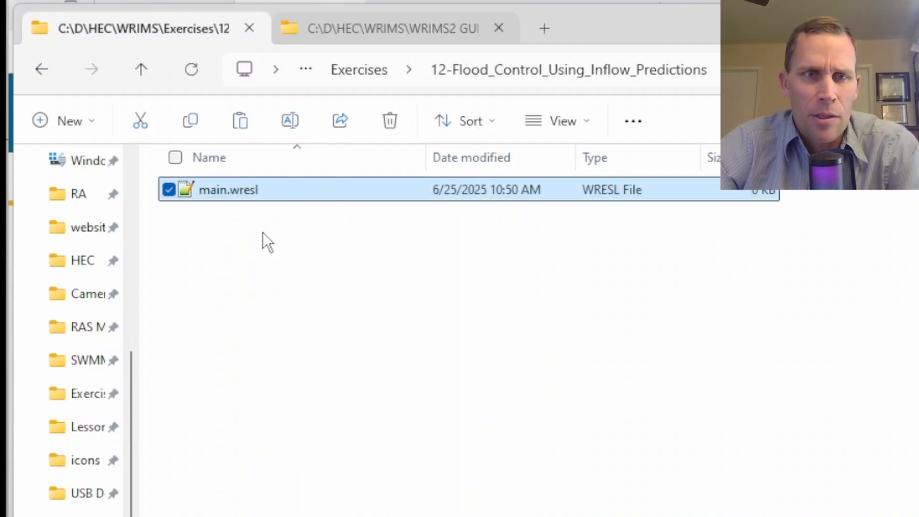
pyautogui.click(249, 234)
pyautogui.rightClick(228, 243)
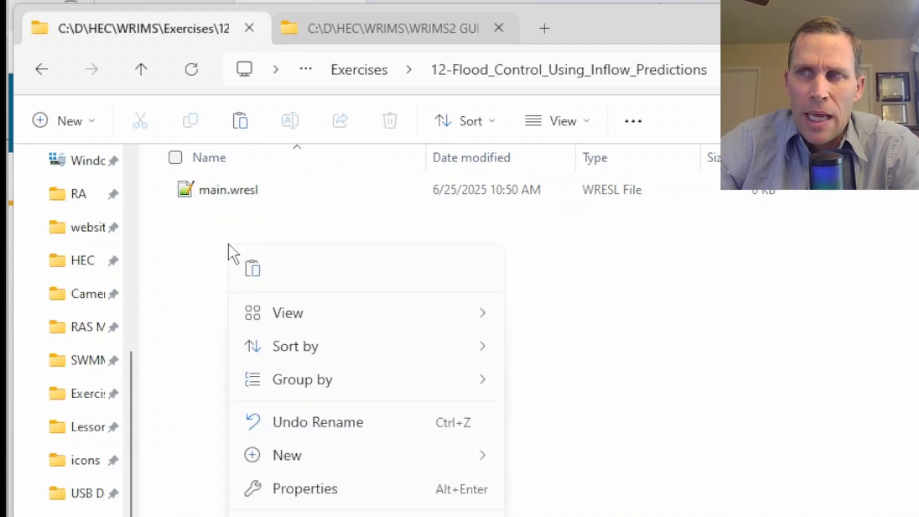
pyautogui.moveTo(318, 455)
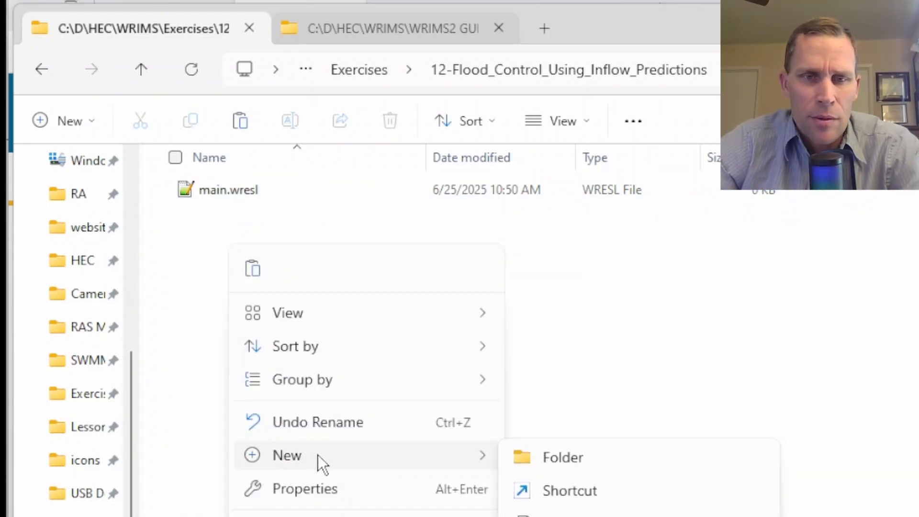
pyautogui.click(562, 458)
pyautogui.write('system')
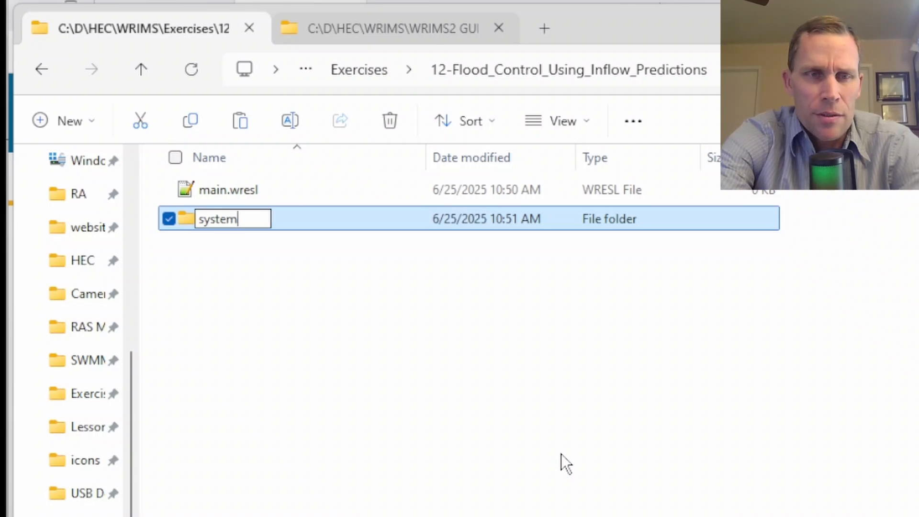
pyautogui.press('Return')
# Step: Paste the copied main.wresl into the system folder and rename it inflows.wresl
pyautogui.press('Return')
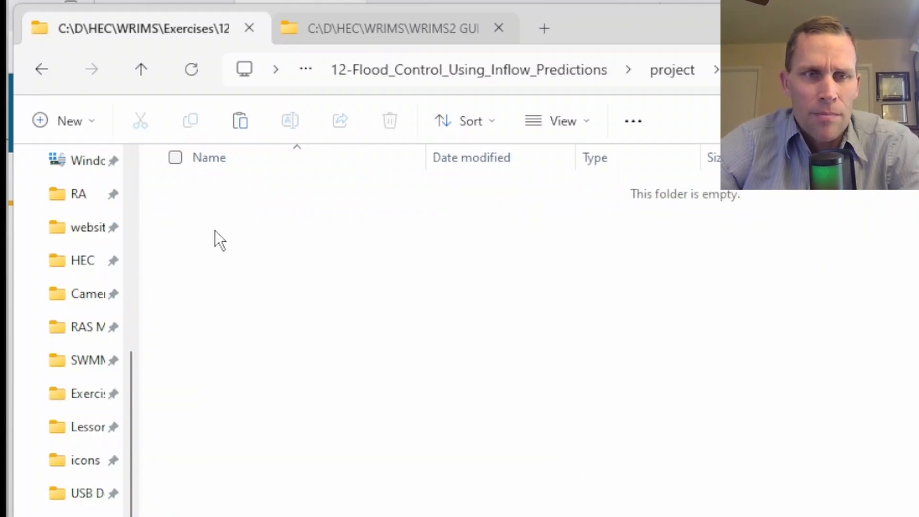
pyautogui.rightClick(214, 231)
pyautogui.click(240, 256)
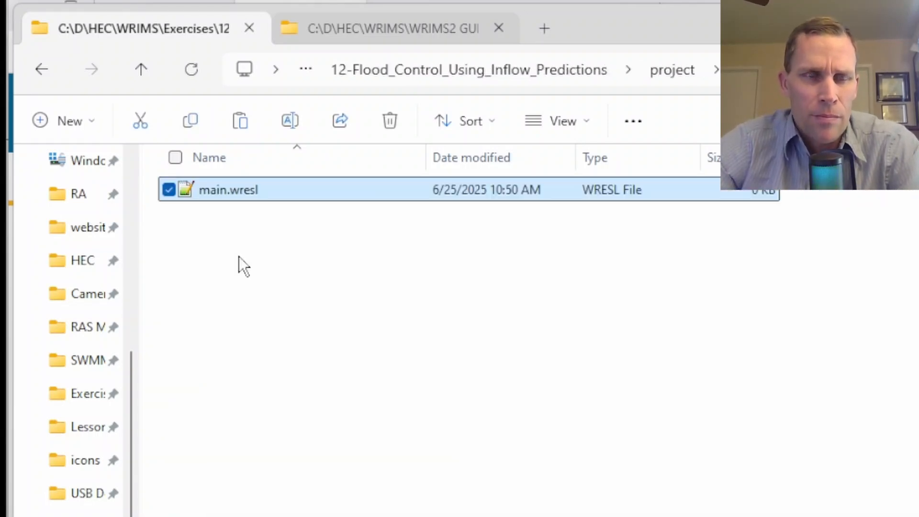
pyautogui.click(239, 257)
pyautogui.moveTo(239, 257); pyautogui.dragTo(212, 173)
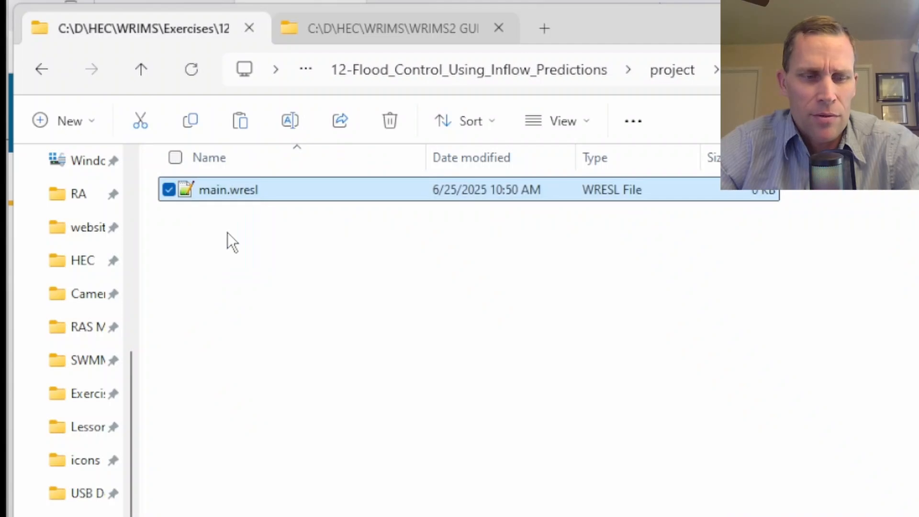
pyautogui.press('F2')
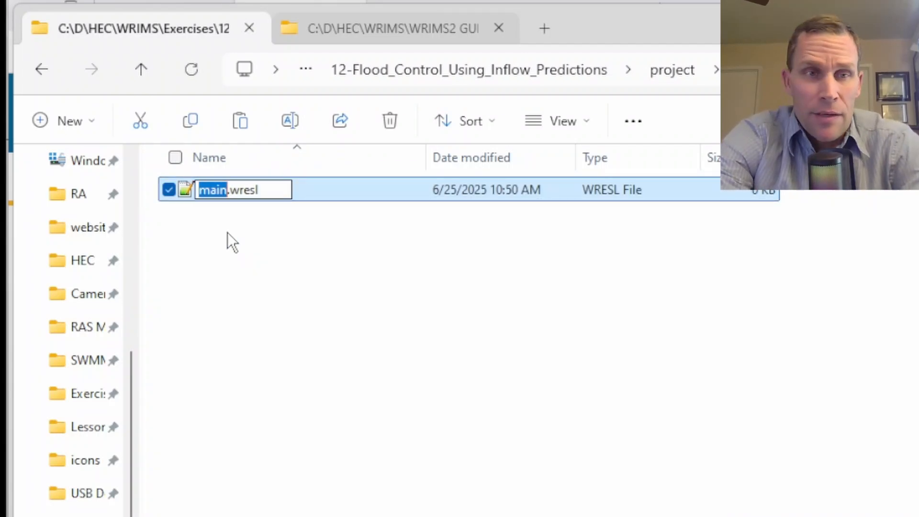
pyautogui.write('inflows')
pyautogui.press('Return')
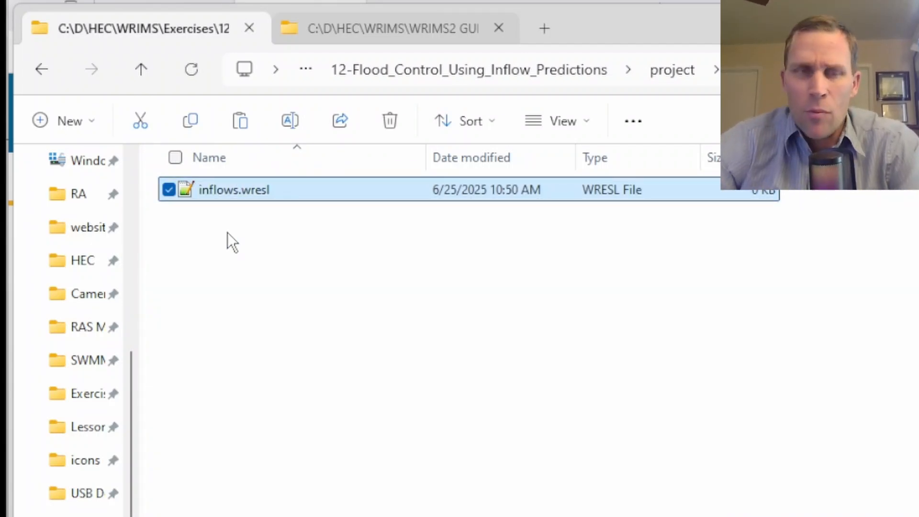
# Step: In the system folder, make copies of inflows.wresl named demands.wresl, channels.wresl, reservoirs.wresl, constraints.wresl and objectives.wresl
pyautogui.click(228, 225)
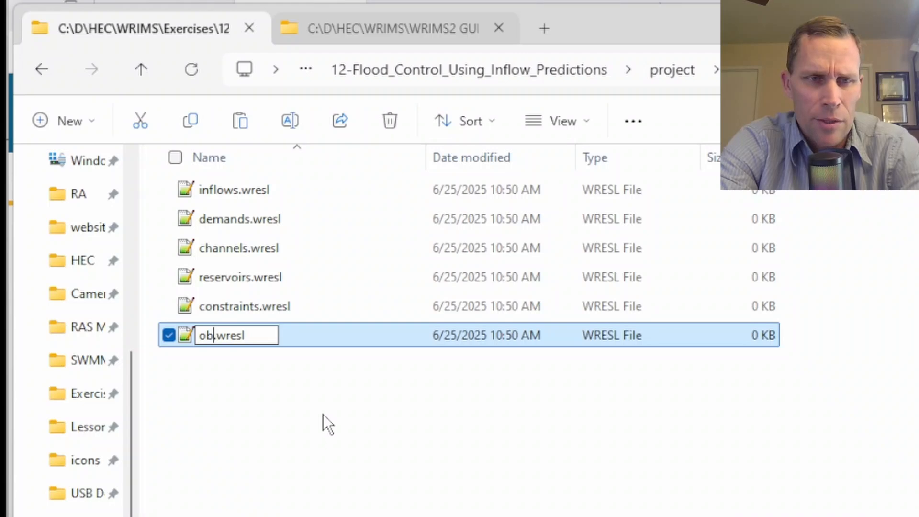
pyautogui.write('jectives')
pyautogui.press('Return')
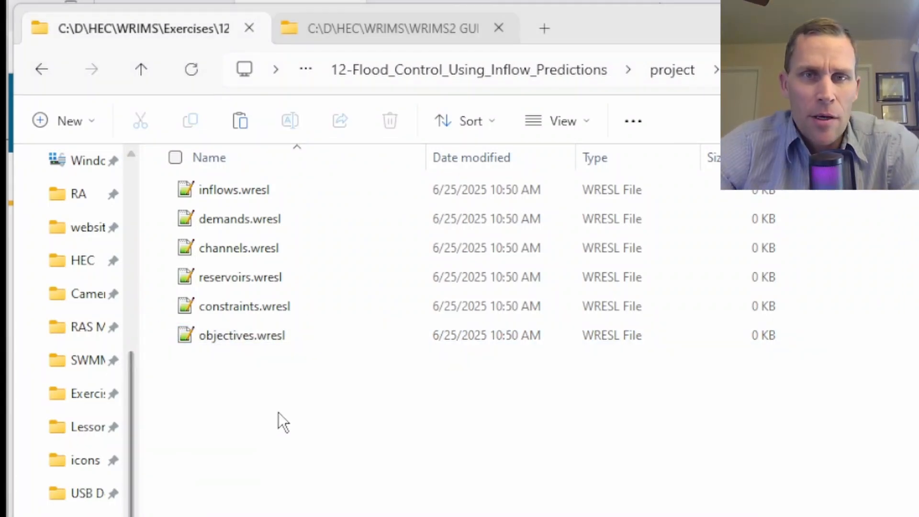
pyautogui.click(278, 413)
# Step: Return to the run folder and open main.wresl in Notepad++
pyautogui.hotkey('alt', 'Up')
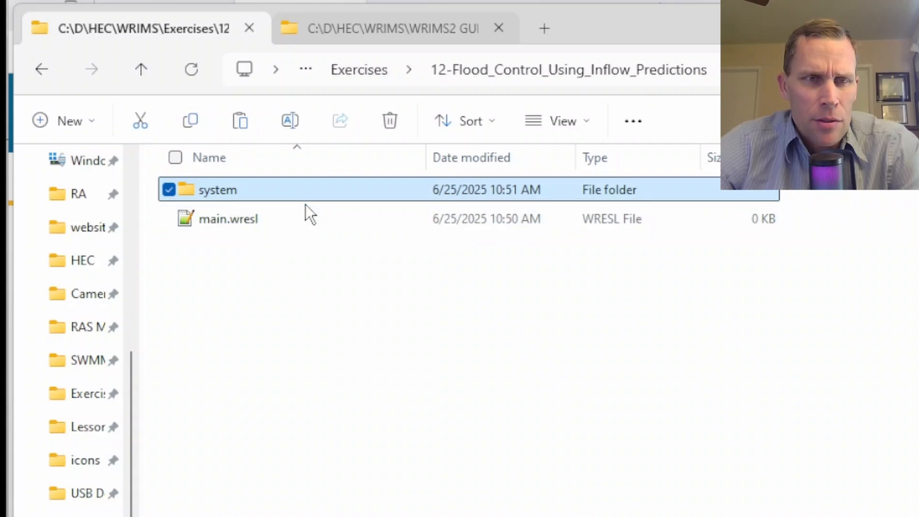
pyautogui.click(259, 225)
pyautogui.doubleClick(258, 225)
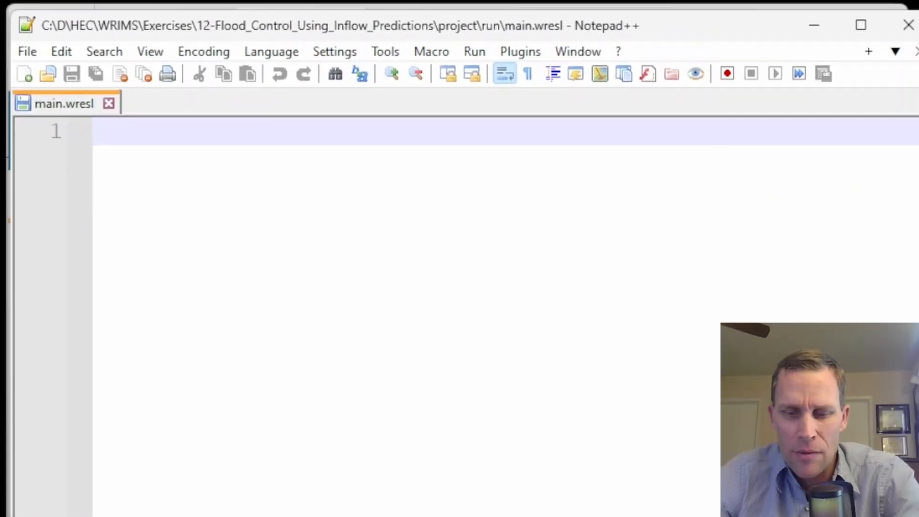
# Step: Open all six wresl files from the system folder alongside main.wresl
pyautogui.hotkey('ctrl', 'o')
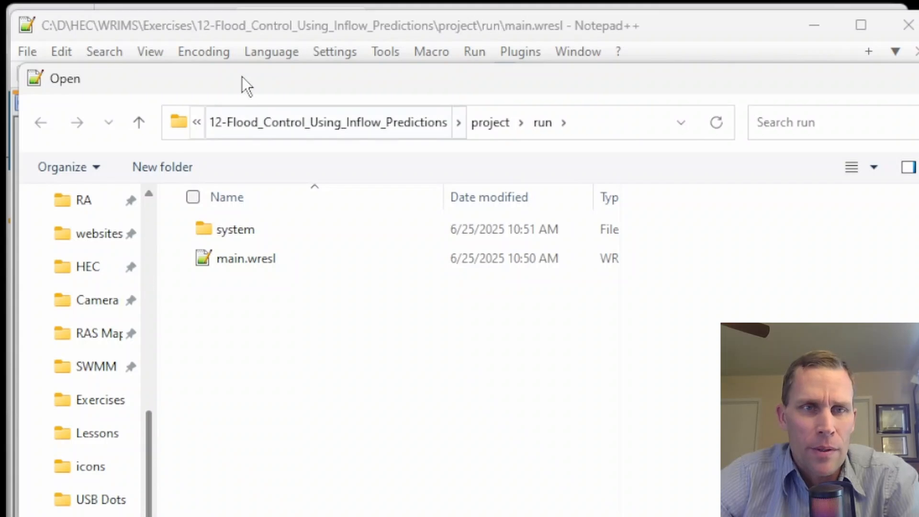
pyautogui.moveTo(243, 77); pyautogui.dragTo(246, 60)
pyautogui.doubleClick(230, 213)
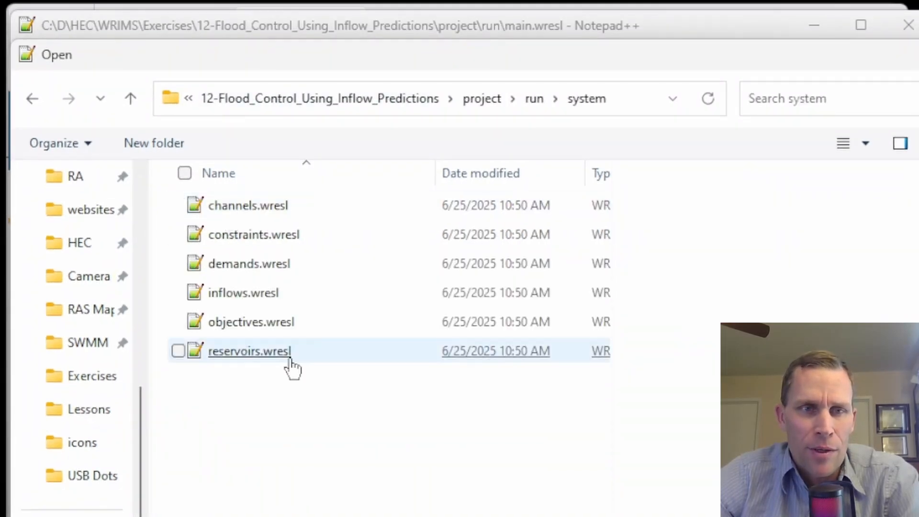
pyautogui.moveTo(324, 416); pyautogui.dragTo(190, 120)
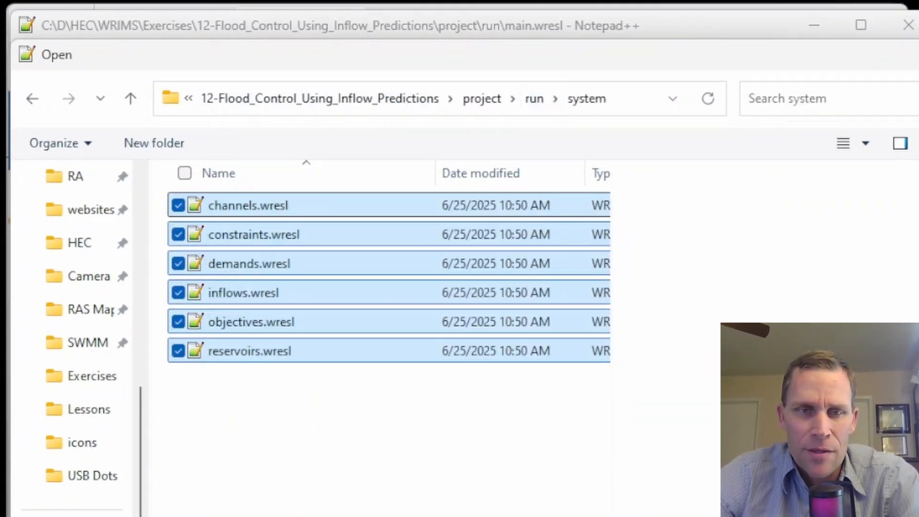
pyautogui.press('Return')
# Step: Reorder the open files as inflows, demands, channels, reservoirs, constraints, objectives and main
pyautogui.moveTo(56, 105); pyautogui.dragTo(874, 103)
pyautogui.moveTo(443, 108); pyautogui.dragTo(89, 96)
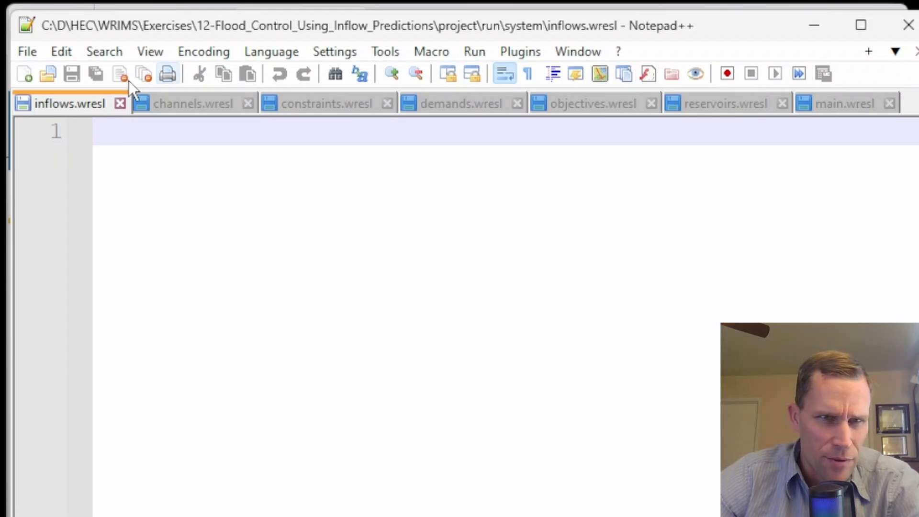
pyautogui.moveTo(439, 108); pyautogui.dragTo(225, 101)
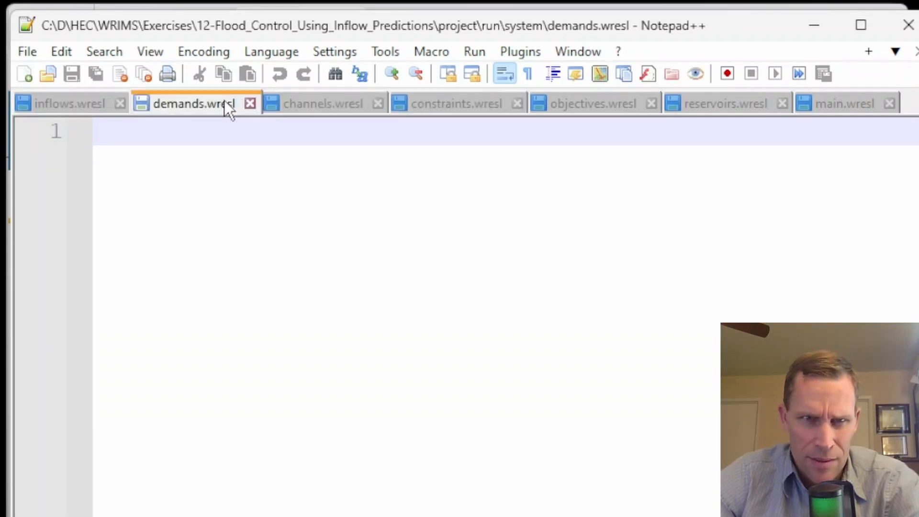
pyautogui.click(335, 106)
pyautogui.moveTo(725, 103); pyautogui.dragTo(513, 106)
pyautogui.click(545, 106)
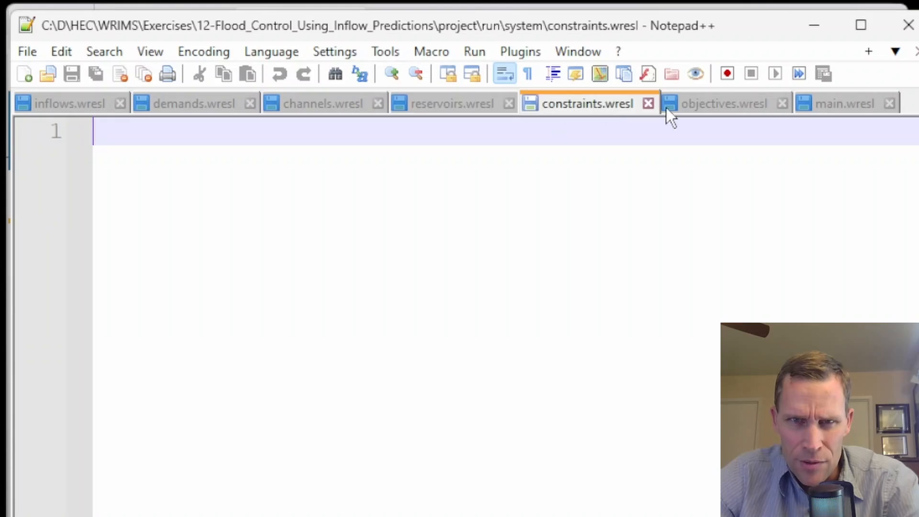
pyautogui.click(682, 108)
pyautogui.click(835, 110)
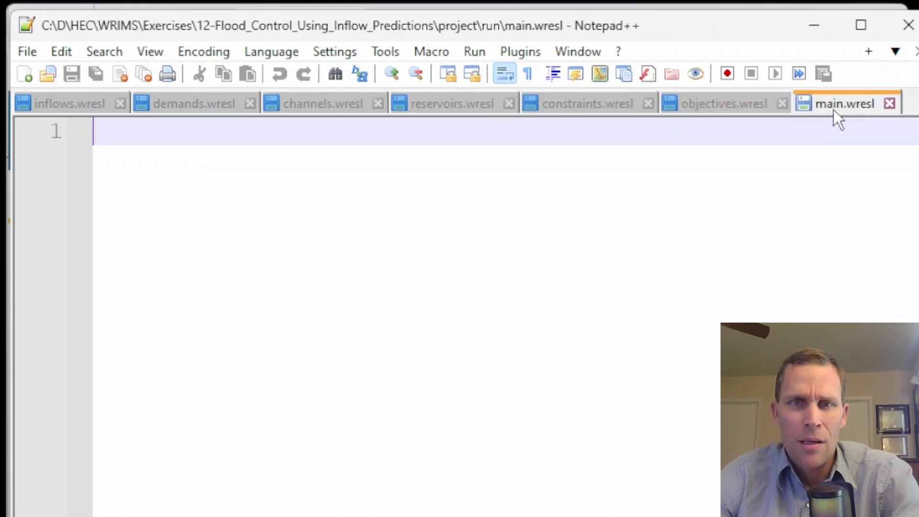
# Step: Check the lookup entries in the notes' directory structure and create a folder named lookup inside the run folder in File Explorer
pyautogui.hotkey('alt', 'Tab')
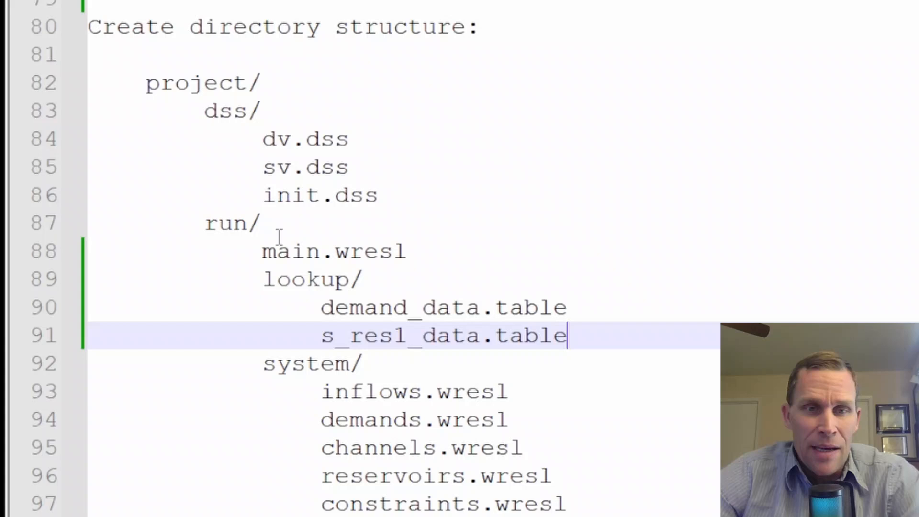
pyautogui.doubleClick(293, 283)
pyautogui.click(235, 229)
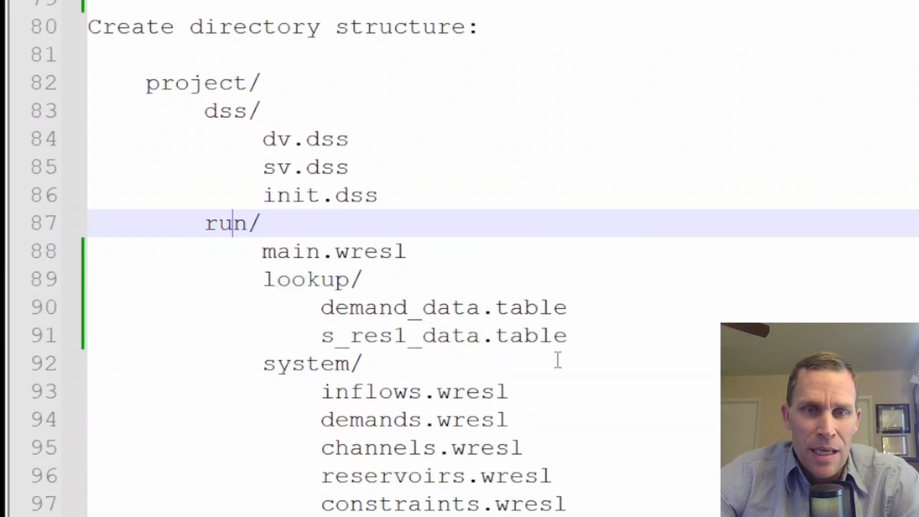
pyautogui.moveTo(593, 339); pyautogui.dragTo(13, 297)
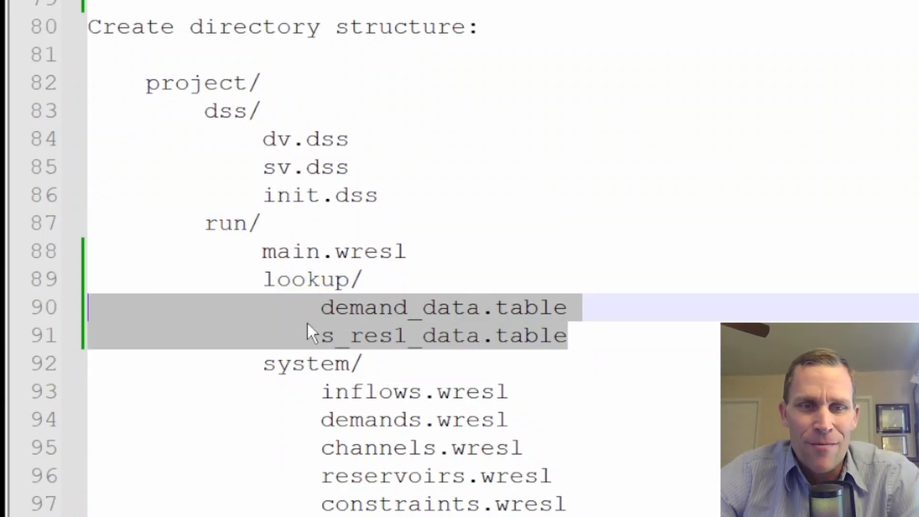
pyautogui.click(316, 312)
pyautogui.click(349, 337)
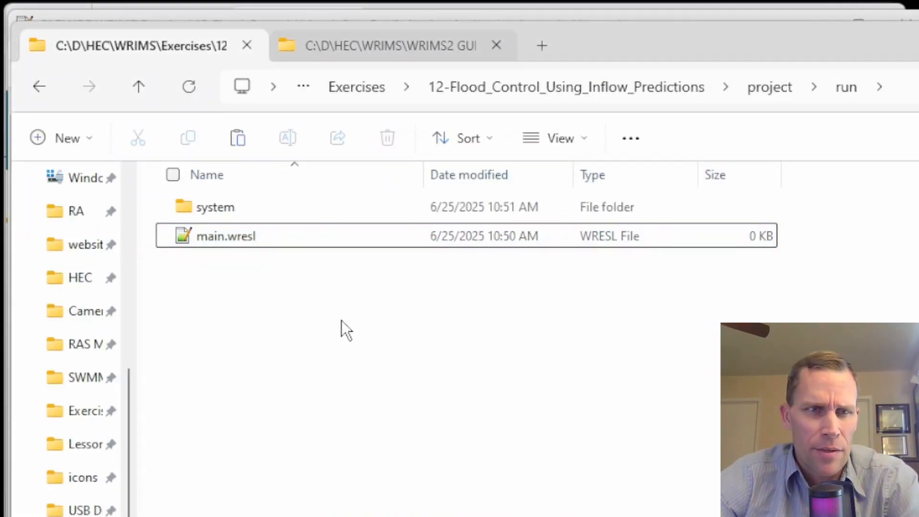
pyautogui.rightClick(209, 294)
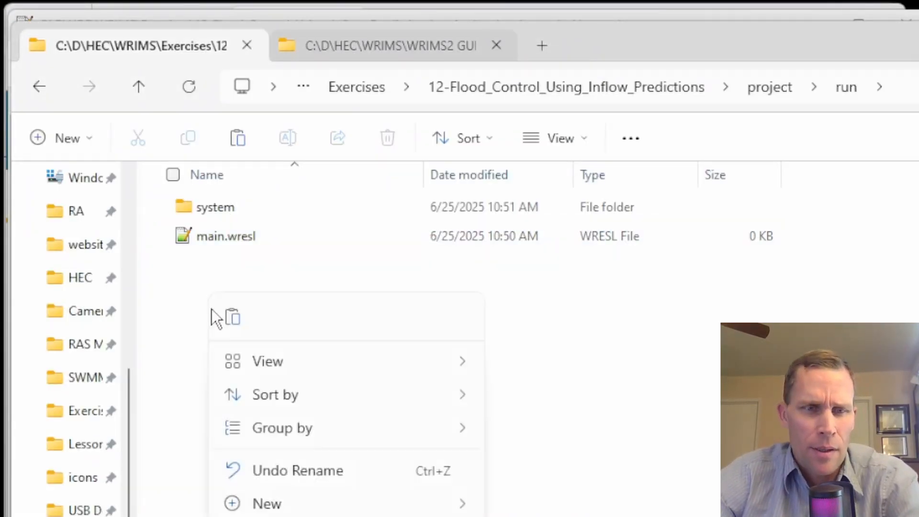
pyautogui.moveTo(451, 505)
pyautogui.click(498, 512)
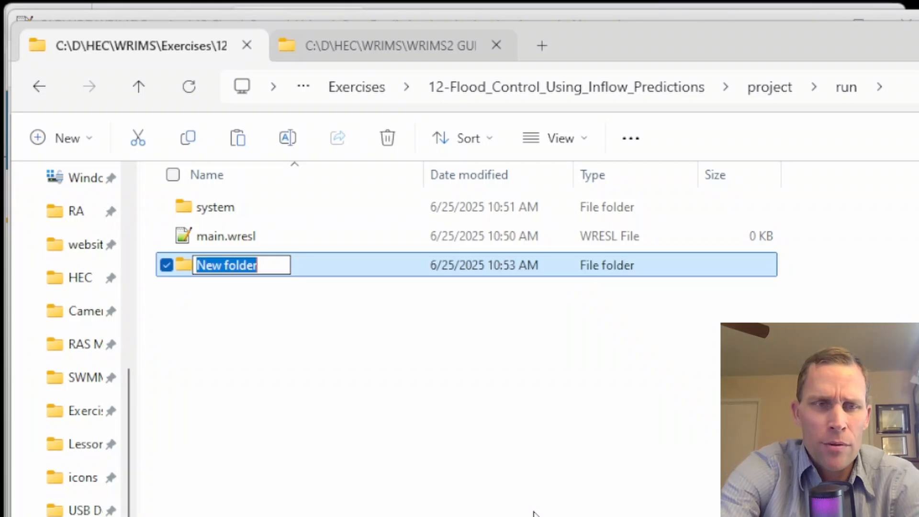
pyautogui.write('lookup')
pyautogui.press('Return')
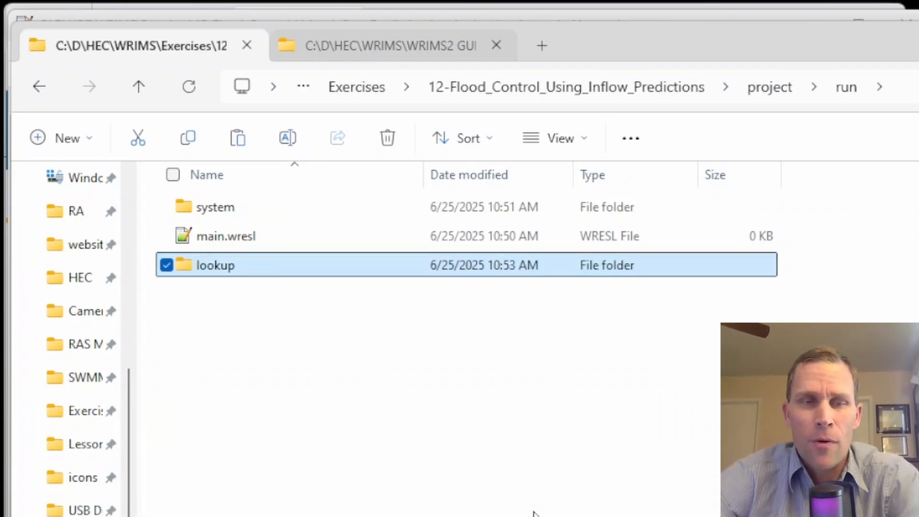
pyautogui.click(301, 327)
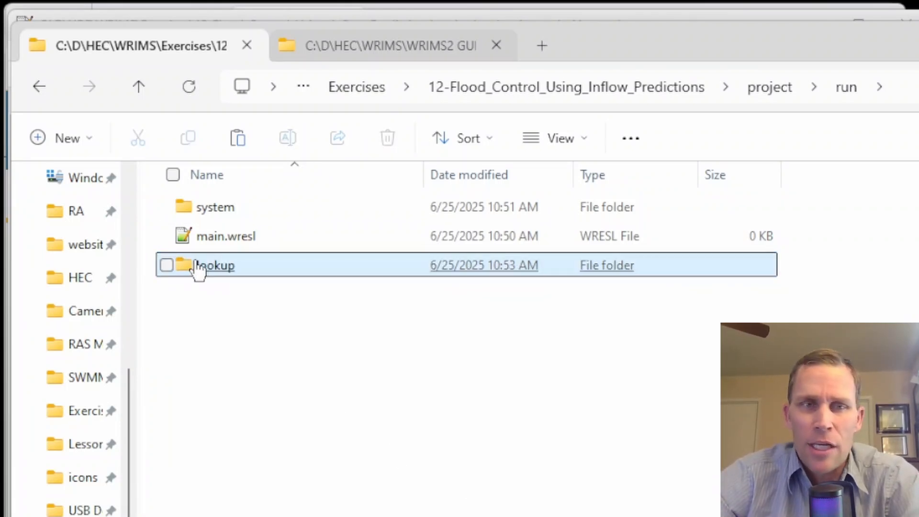
# Step: Create blank files demand_data.table and s_res1_data.table in the lookup folder and open both in Notepad++
pyautogui.doubleClick(201, 265)
pyautogui.rightClick(201, 264)
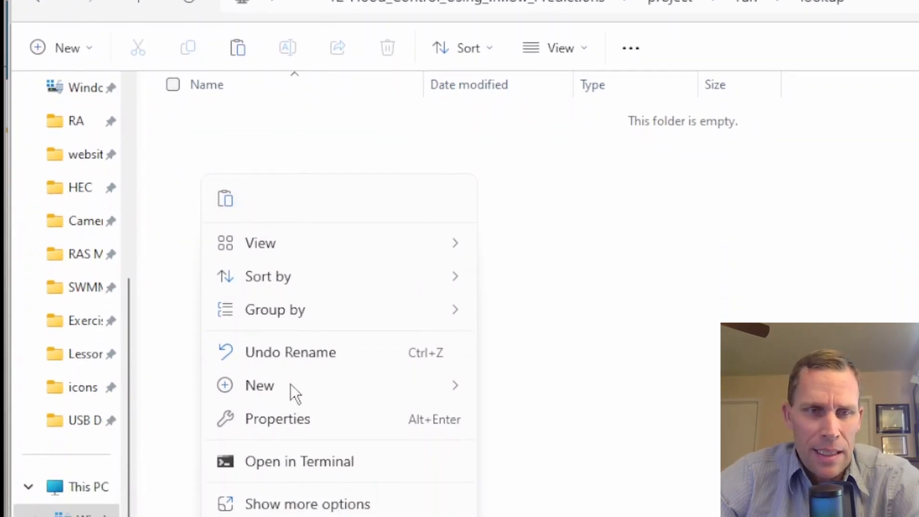
pyautogui.moveTo(351, 481)
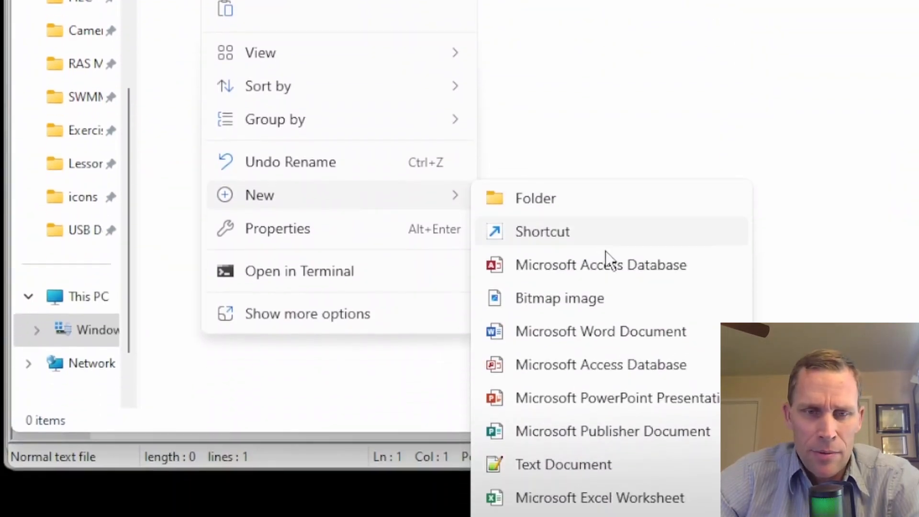
pyautogui.click(560, 464)
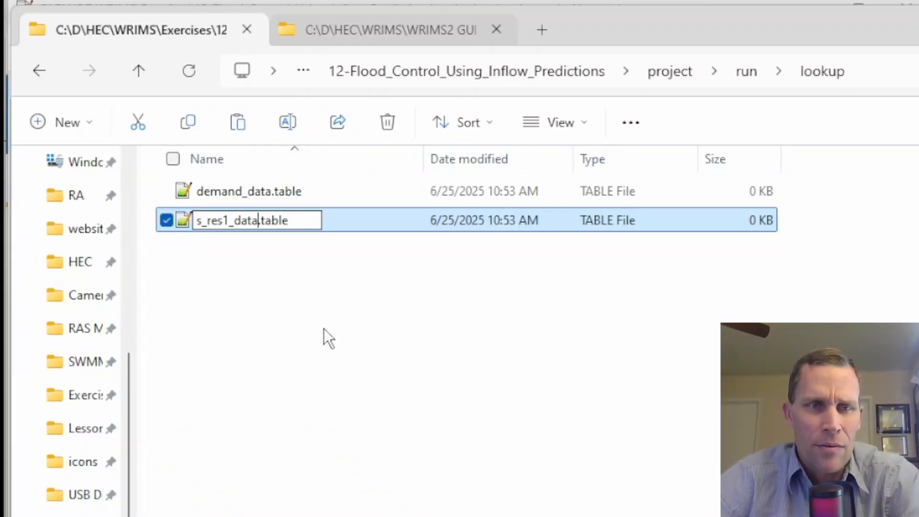
pyautogui.press('Return')
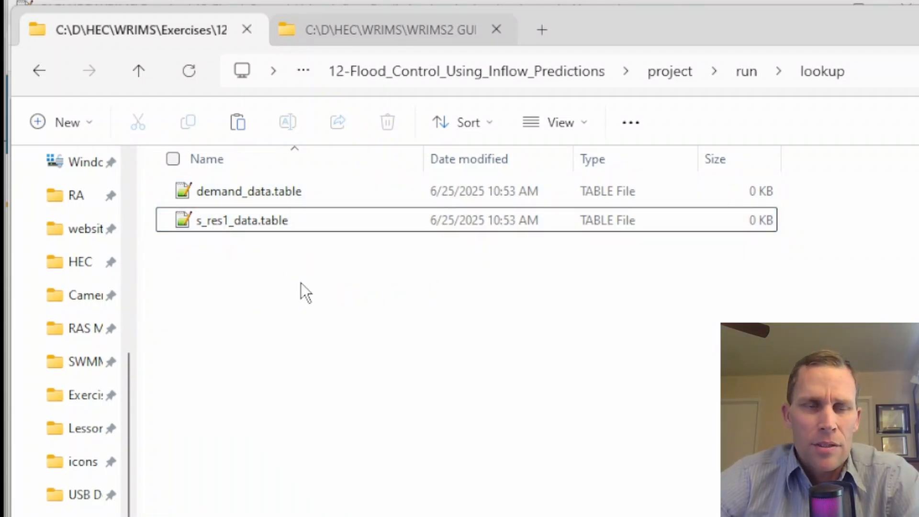
pyautogui.moveTo(321, 295); pyautogui.dragTo(192, 158)
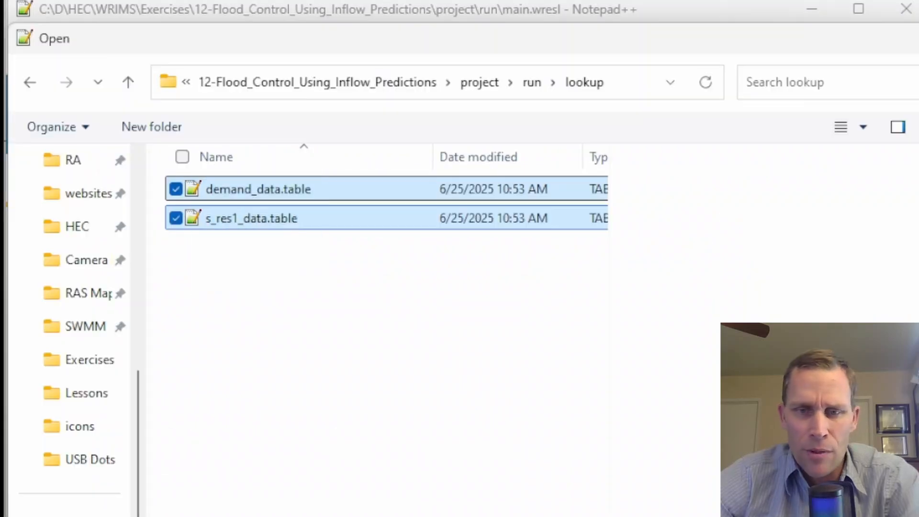
pyautogui.press('Return')
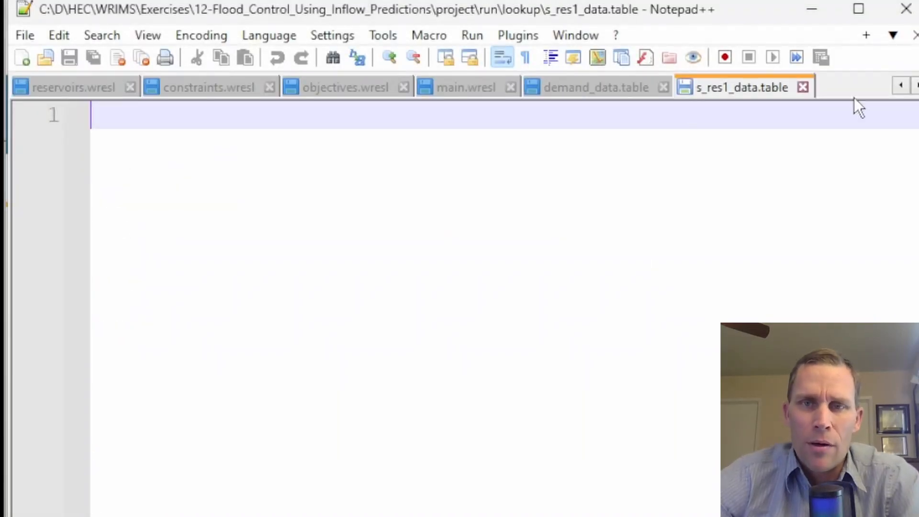
# Step: In inflows.wresl, write "timeseries I_RES1 {kind 'FLOW' units 'CFS'}" and save the file
pyautogui.click(901, 86)
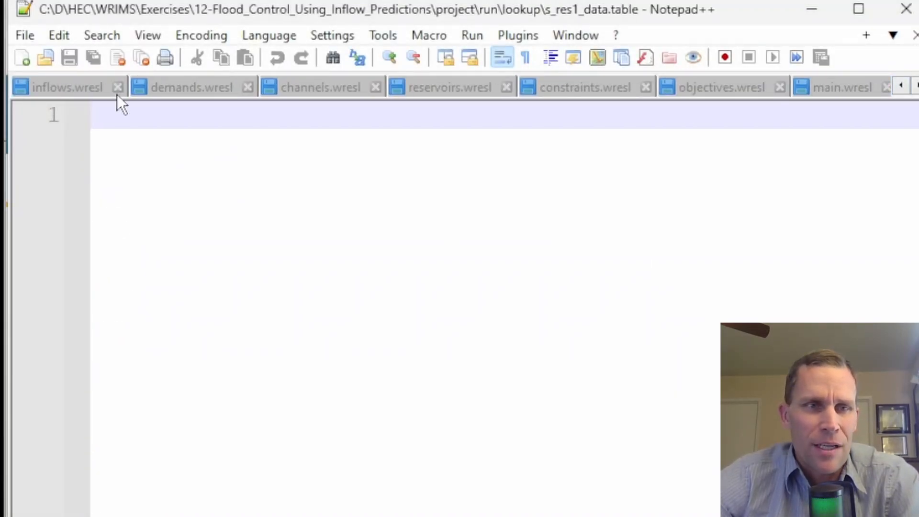
pyautogui.click(99, 88)
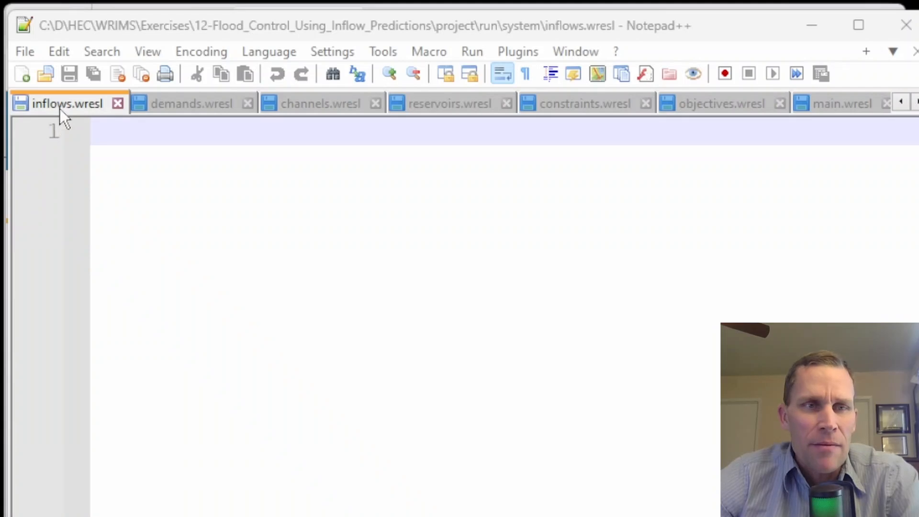
pyautogui.click(61, 107)
pyautogui.write("timeseries I_RES1 {kind 'FLOW' units 'CFS'}")
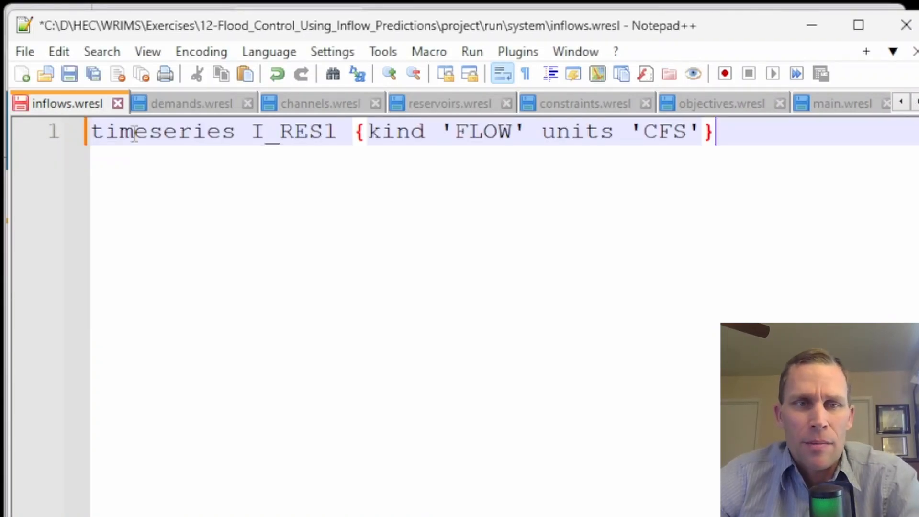
pyautogui.doubleClick(184, 135)
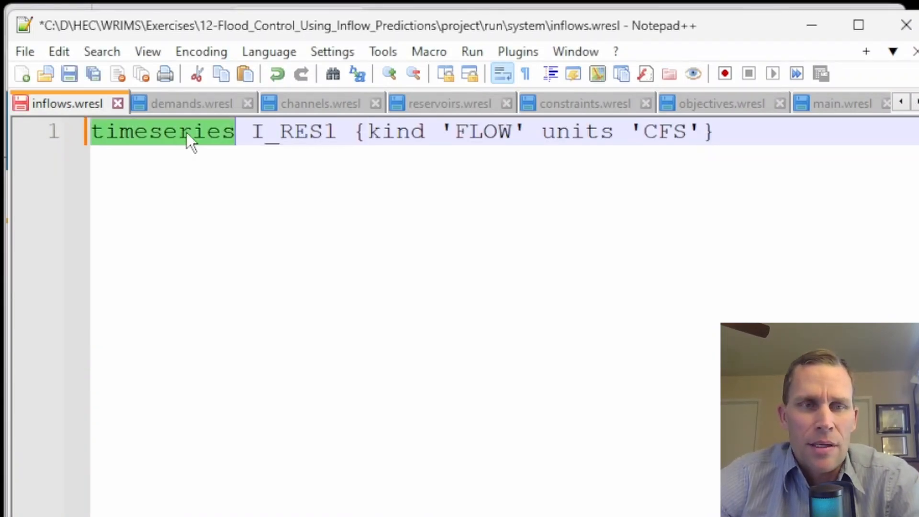
pyautogui.doubleClick(271, 134)
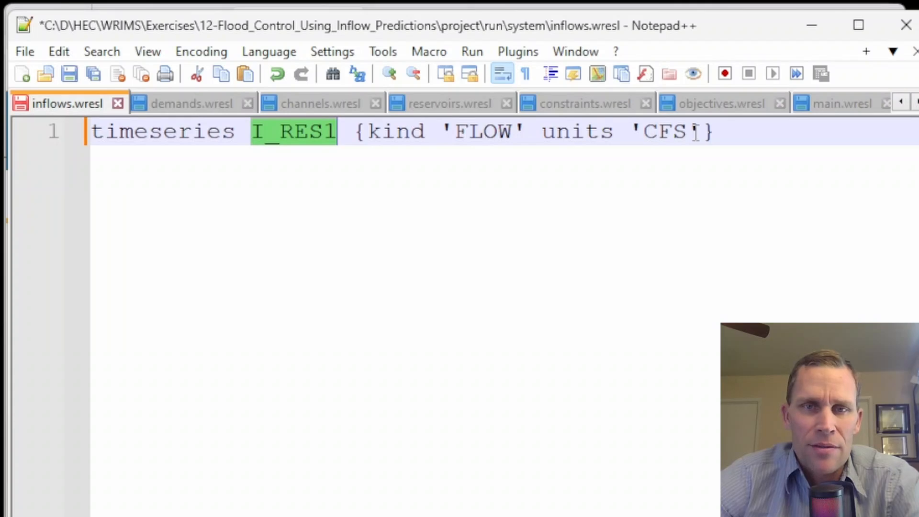
pyautogui.click(727, 133)
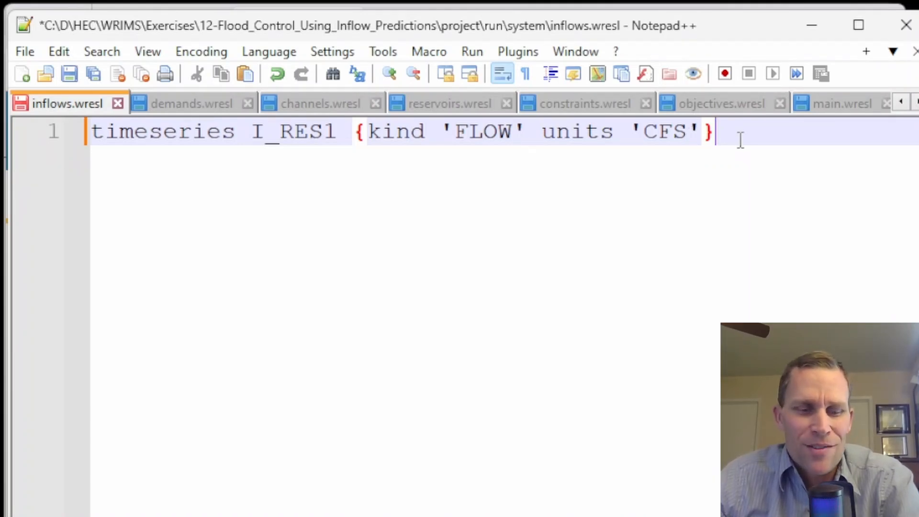
pyautogui.hotkey('ctrl', 's')
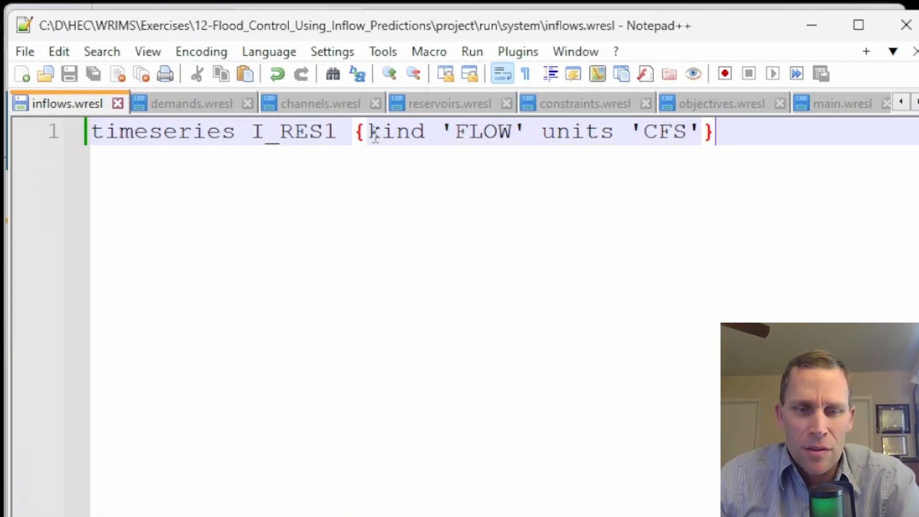
# Step: Switch to HEC-DSSVue and open dv.dss from the exercise project's dss folder
pyautogui.hotkey('alt', 'Tab')
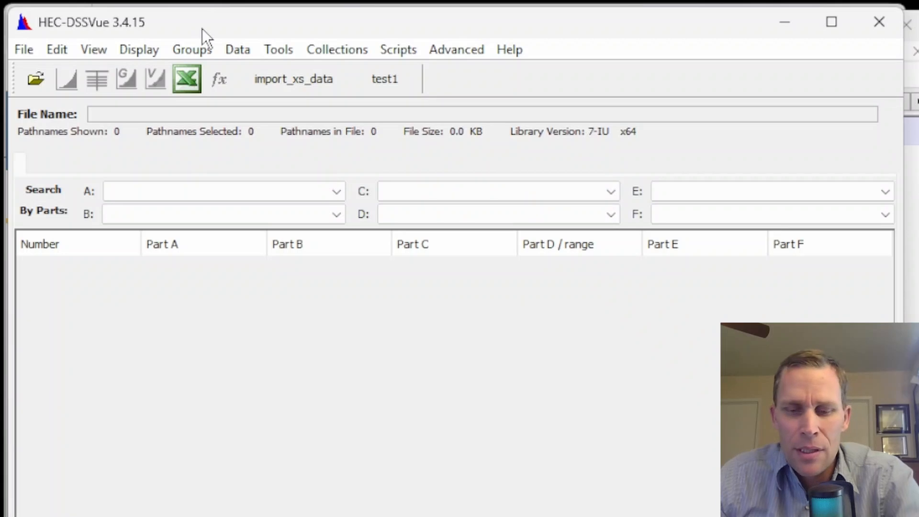
pyautogui.hotkey('ctrl', 'o')
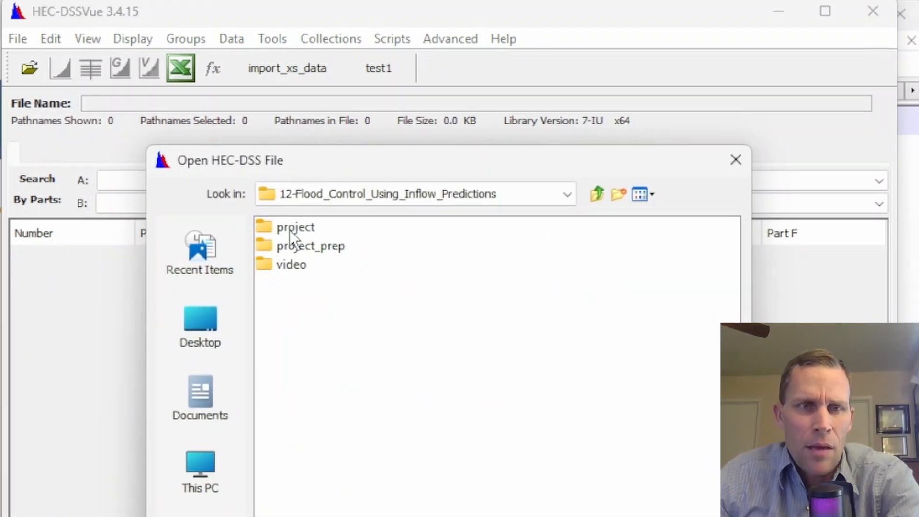
pyautogui.doubleClick(289, 230)
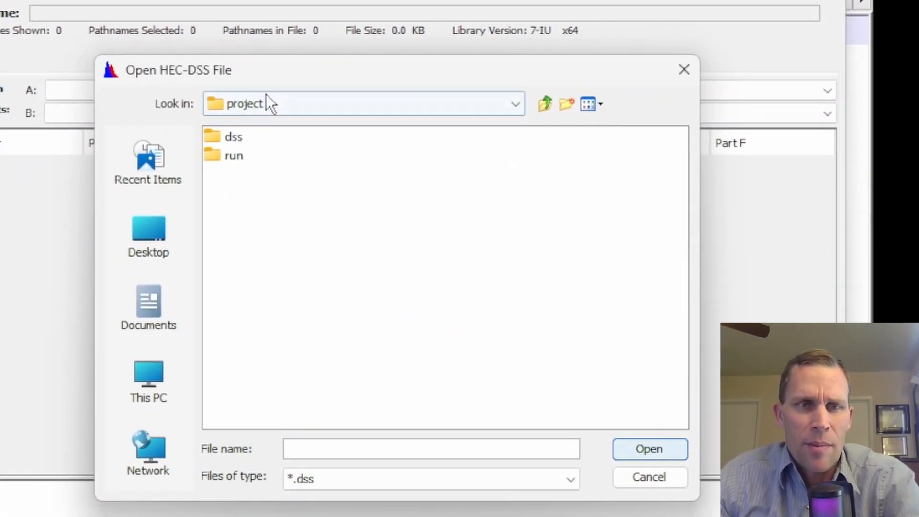
pyautogui.doubleClick(234, 141)
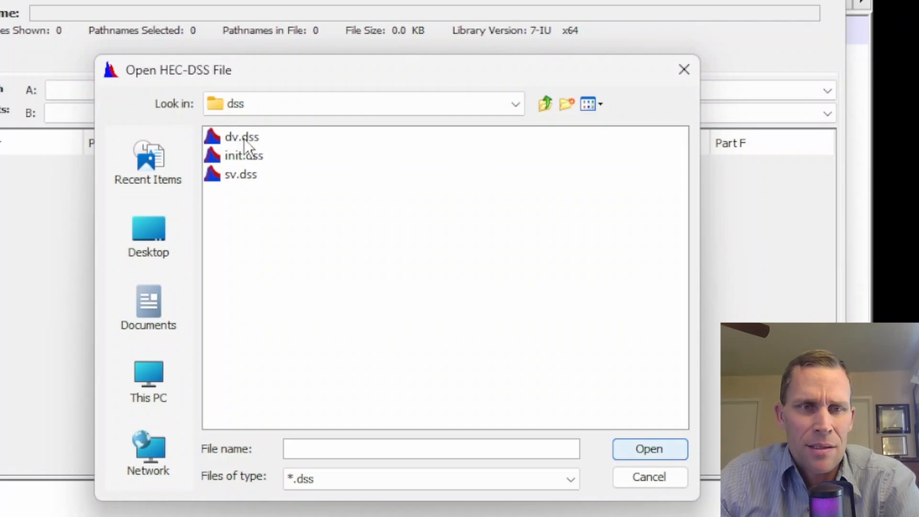
pyautogui.doubleClick(245, 139)
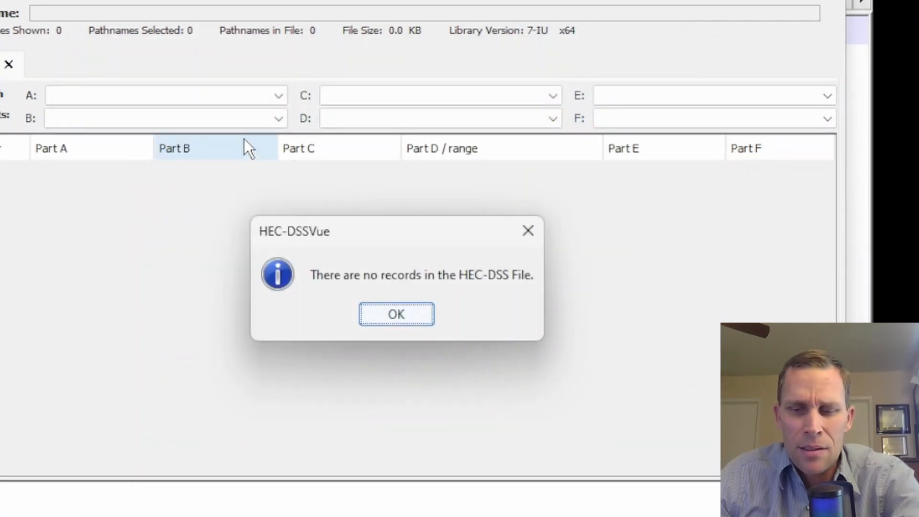
pyautogui.press('Return')
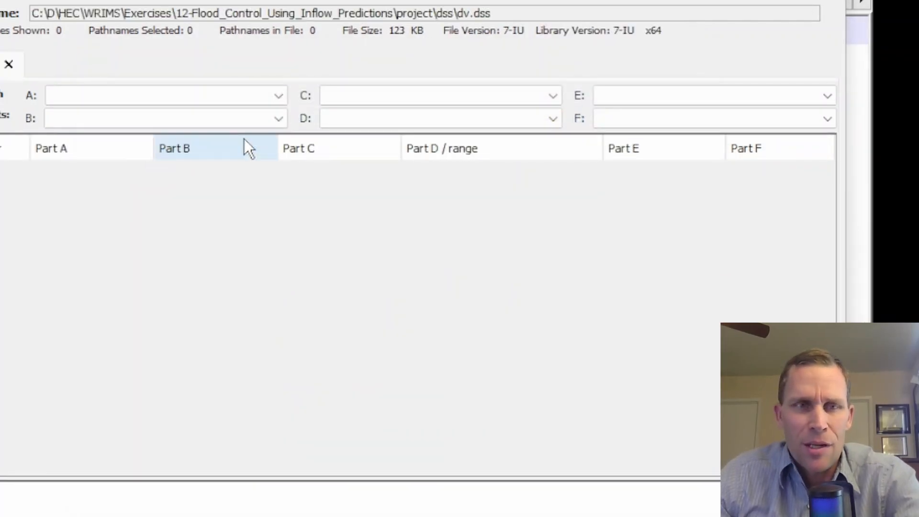
# Step: Open init.dss and sv.dss from the same dss folder
pyautogui.hotkey('ctrl', 'o')
pyautogui.doubleClick(236, 162)
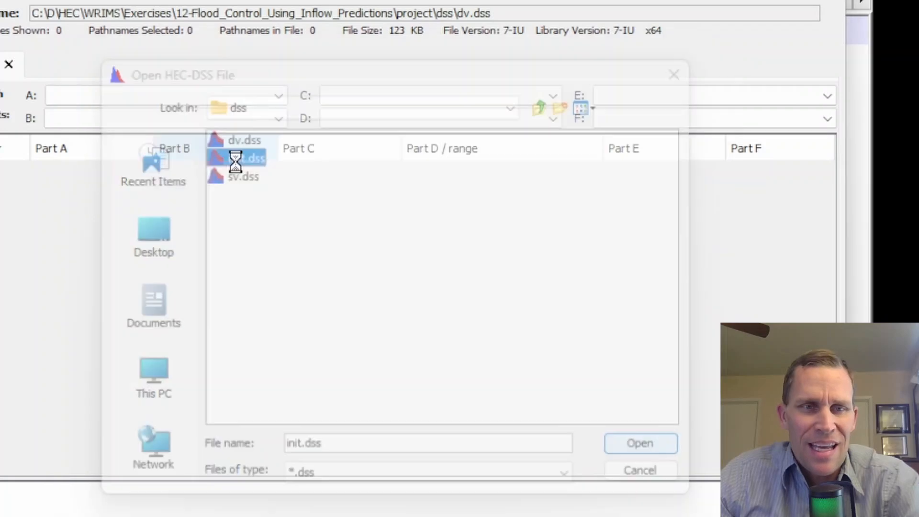
pyautogui.click(378, 312)
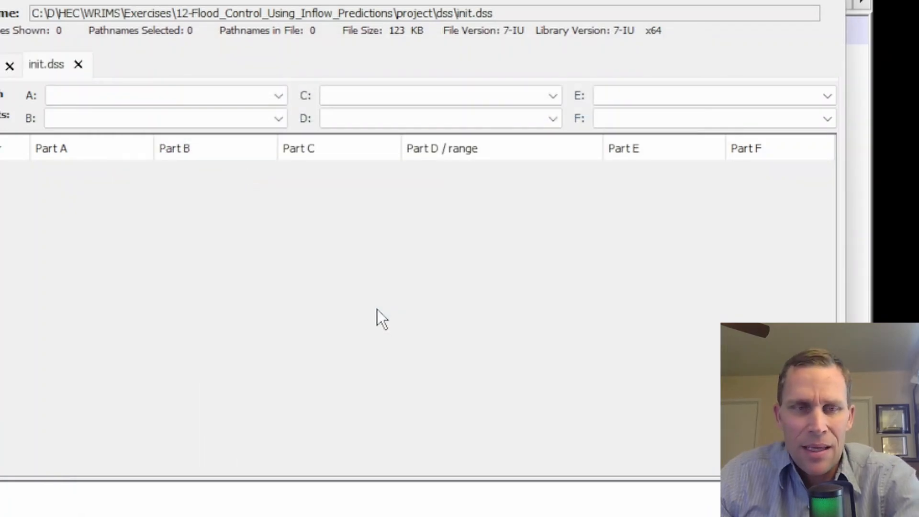
pyautogui.hotkey('ctrl', 'o')
pyautogui.click(213, 176)
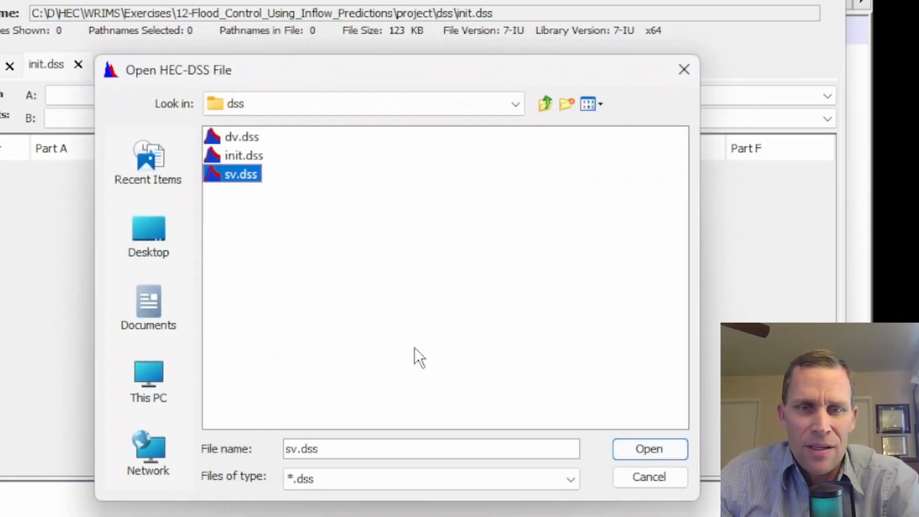
pyautogui.click(618, 448)
pyautogui.click(417, 314)
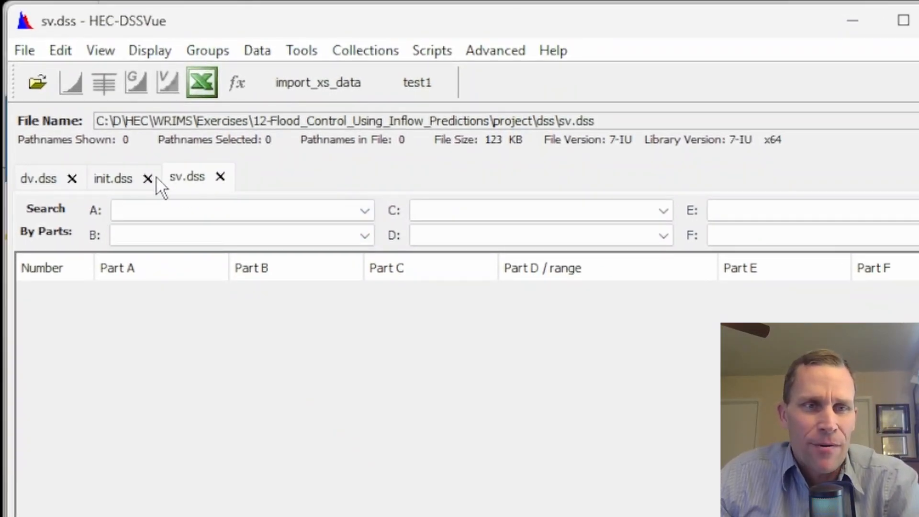
# Step: Start a manual time series entry in init.dss with the pathname /PROJECT/S_RES1/STORAGE//1MON/INIT/
pyautogui.click(100, 182)
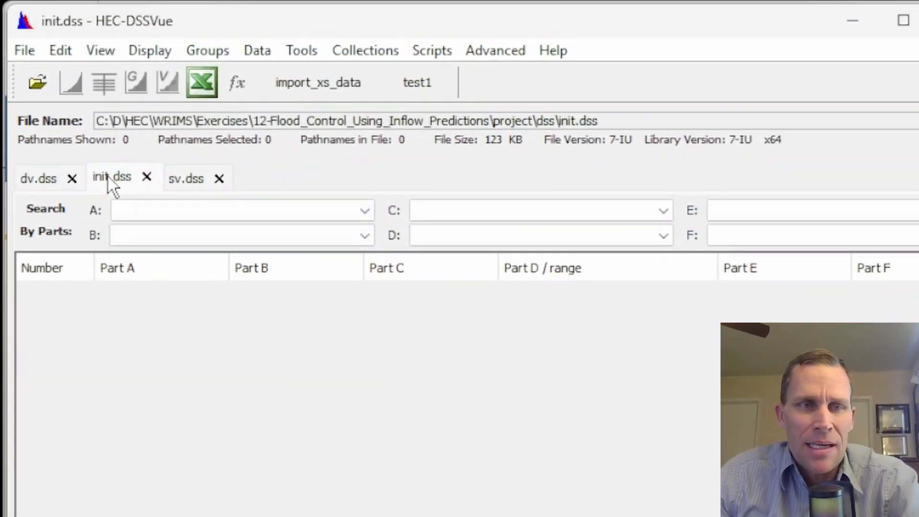
pyautogui.click(256, 53)
pyautogui.click(277, 82)
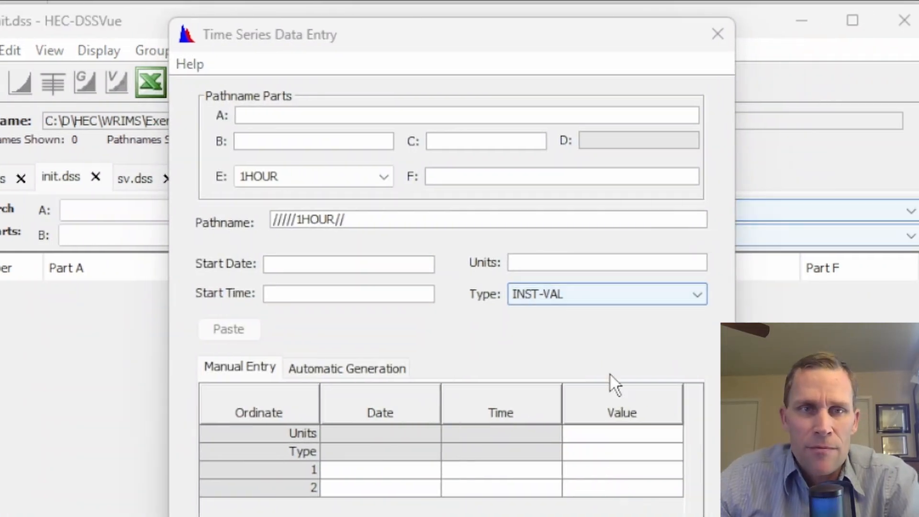
pyautogui.moveTo(314, 29); pyautogui.dragTo(302, 33)
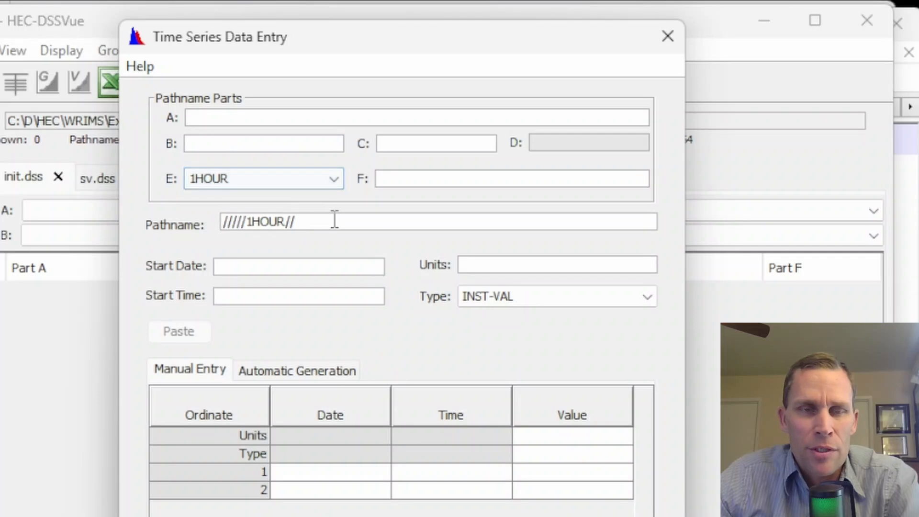
pyautogui.moveTo(335, 221); pyautogui.dragTo(218, 217)
pyautogui.write('/PROJECT/S_RES1/STORAGE//1MON/INIT/')
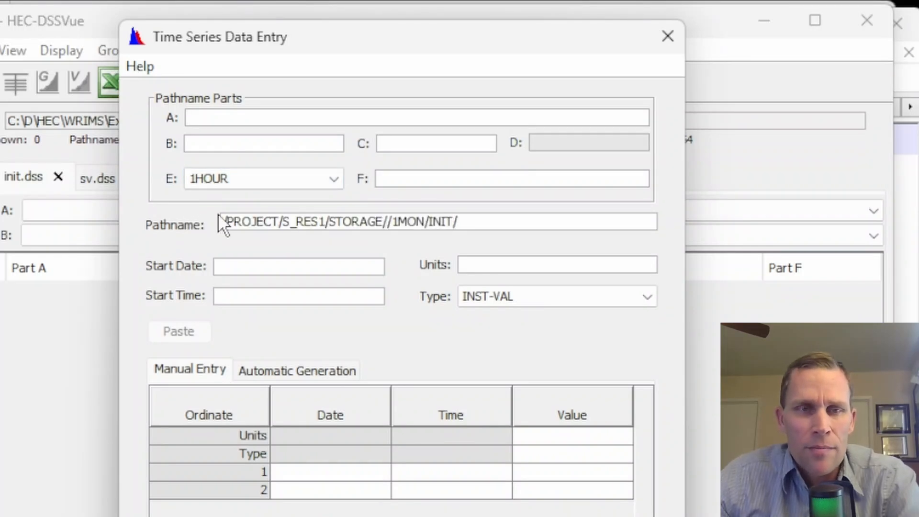
pyautogui.moveTo(474, 224); pyautogui.dragTo(188, 218)
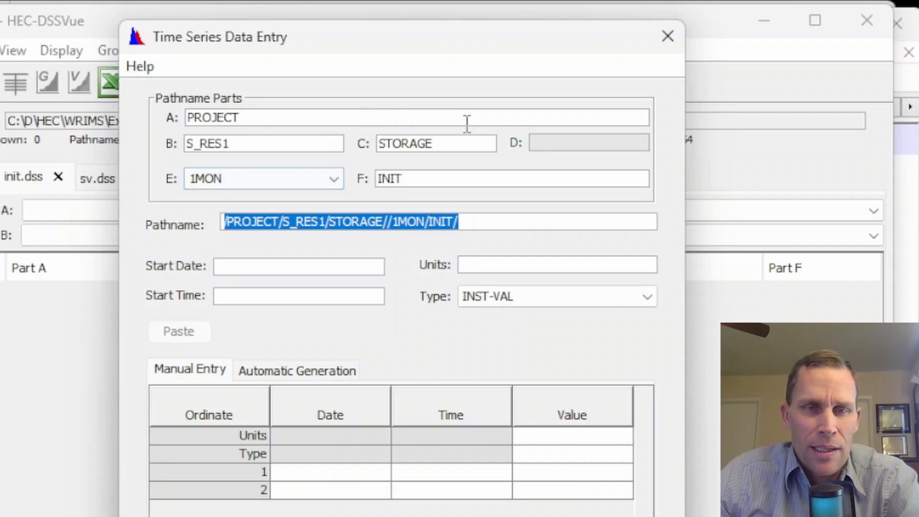
# Step: Set the S_RES1 storage series to start 31JUL2017 at 2400, with units TAF and type PER-AVER
pyautogui.click(280, 266)
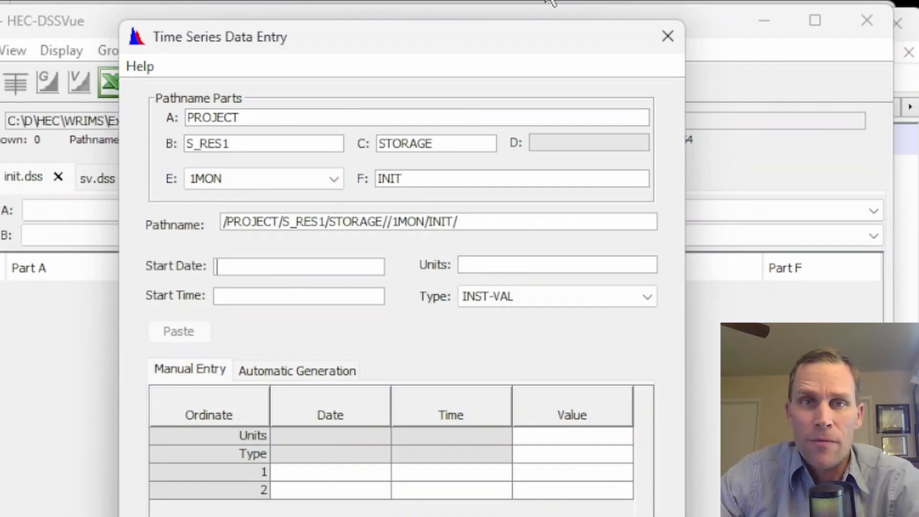
pyautogui.write('31')
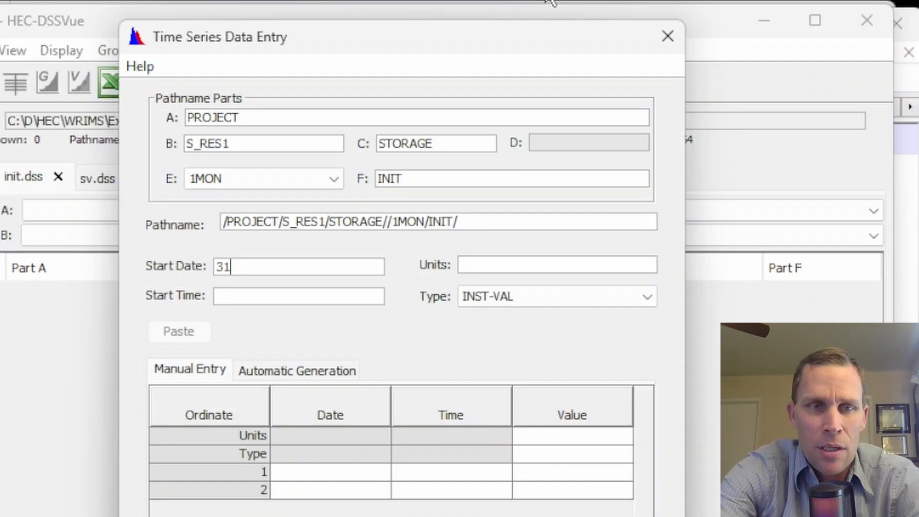
pyautogui.write('JUL')
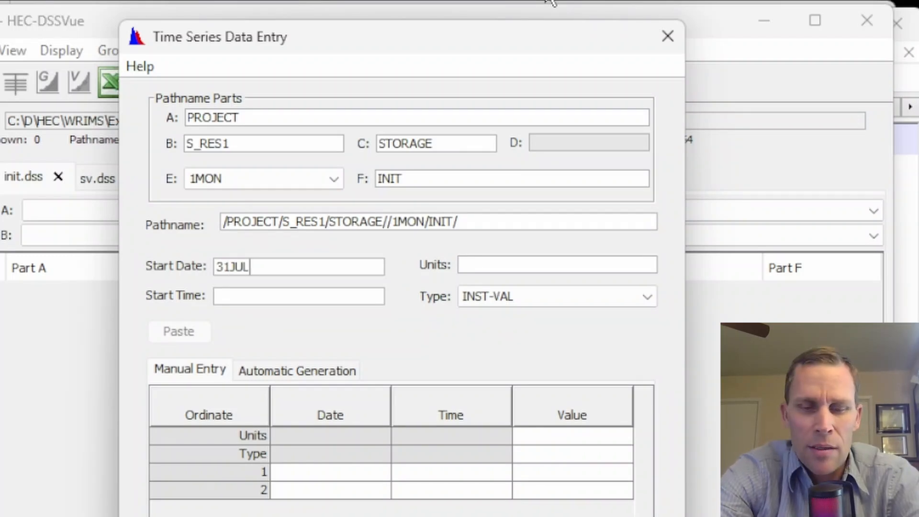
pyautogui.write('2017')
pyautogui.press('Tab')
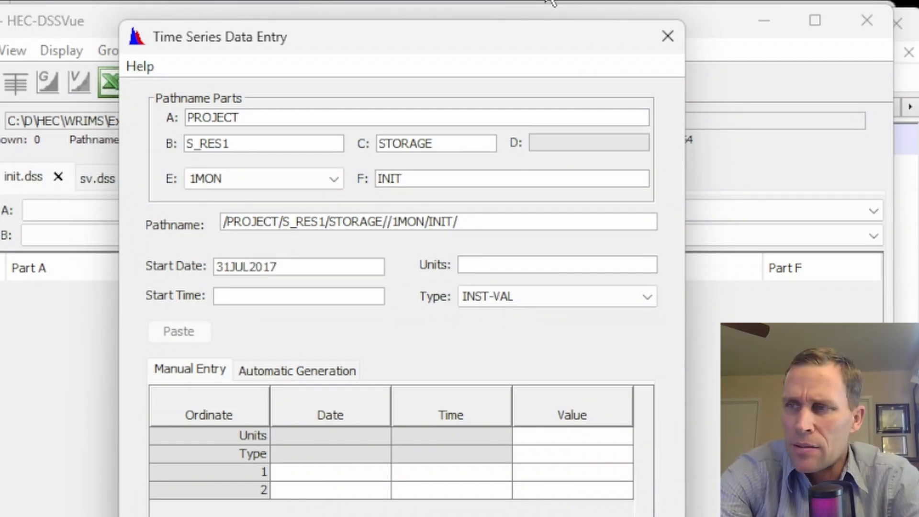
pyautogui.write('2400')
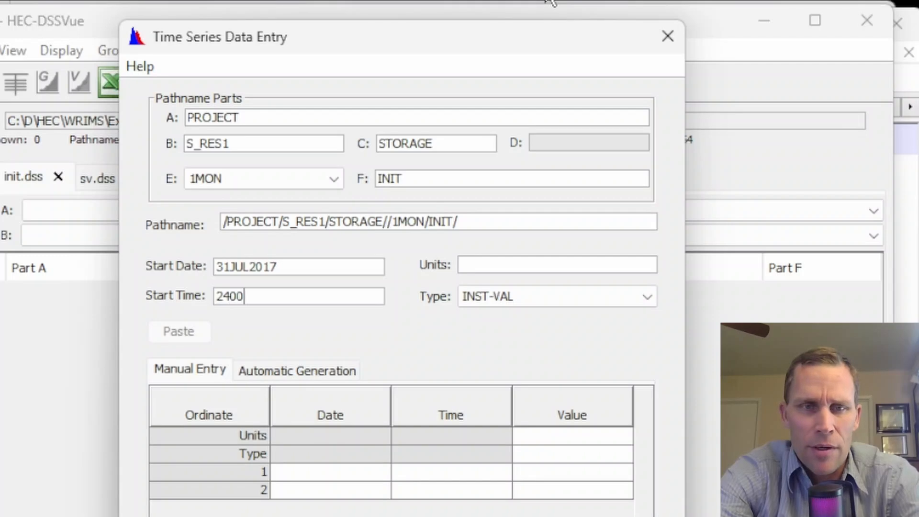
pyautogui.press('Tab')
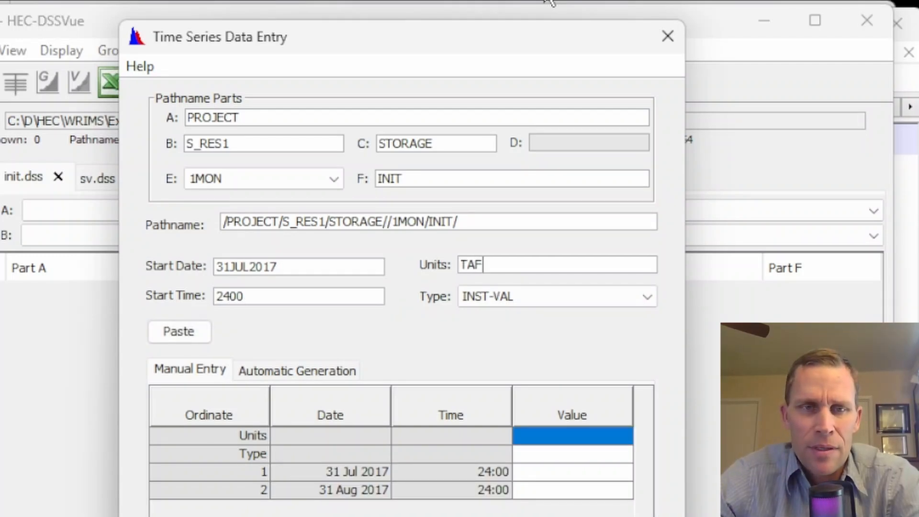
pyautogui.click(503, 301)
pyautogui.click(511, 314)
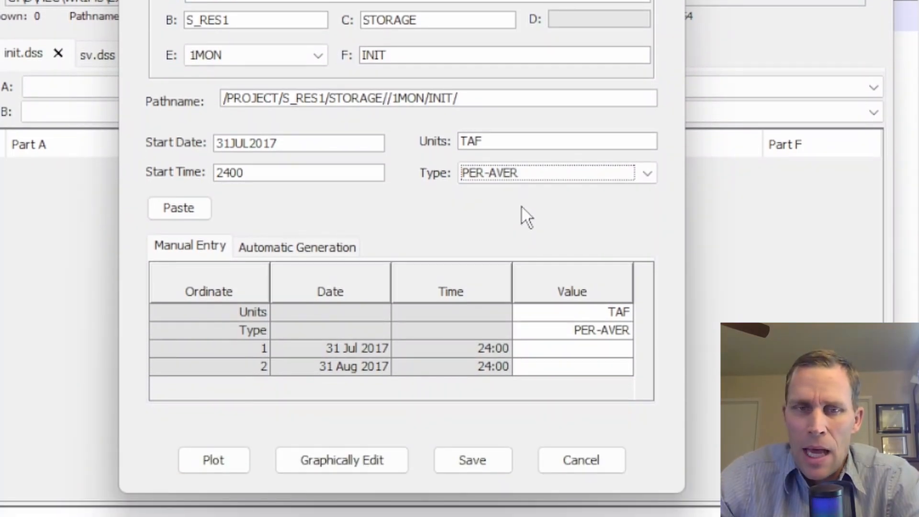
# Step: Enter a storage value of 600 for July, August and September 2017 and save the record to init.dss
pyautogui.click(565, 349)
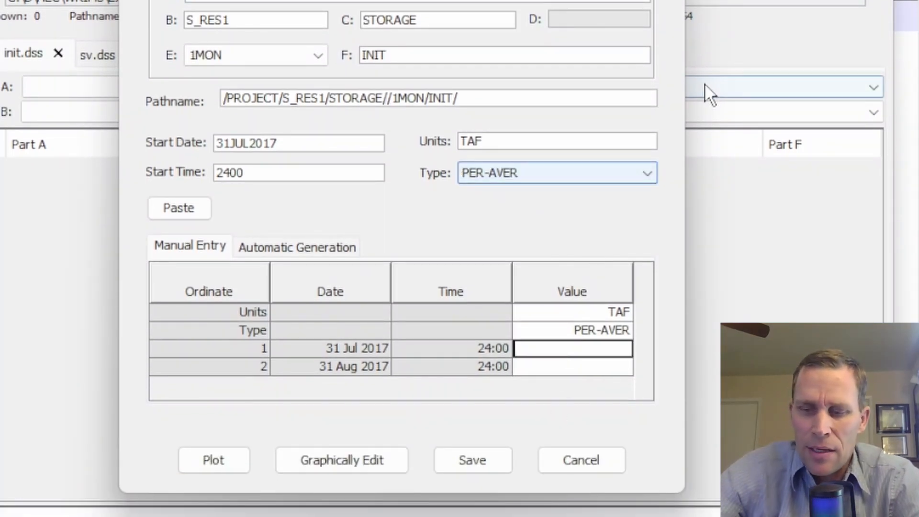
pyautogui.write('600')
pyautogui.press('Return')
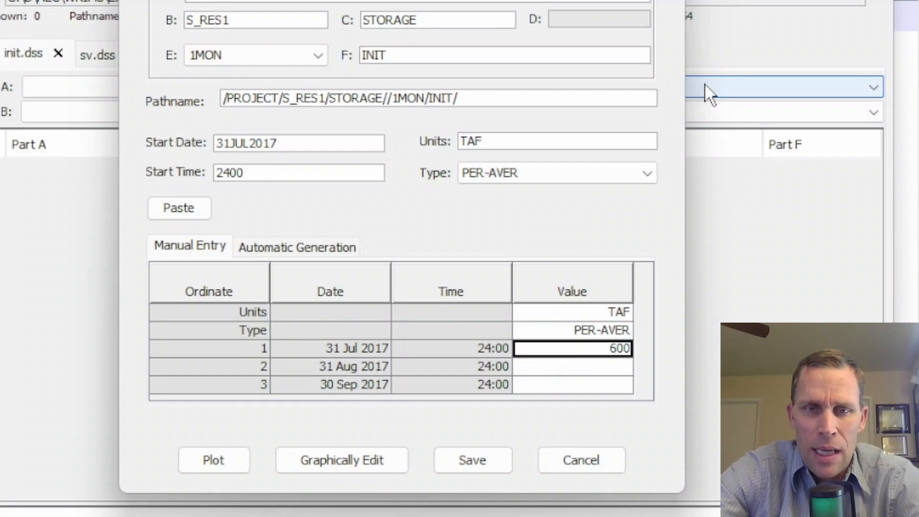
pyautogui.write('600')
pyautogui.press('Return')
pyautogui.write('600')
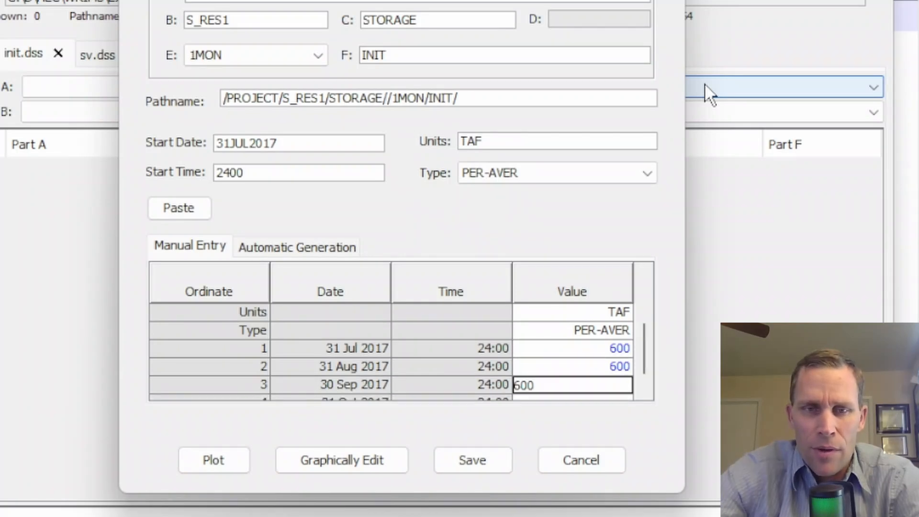
pyautogui.press('Return')
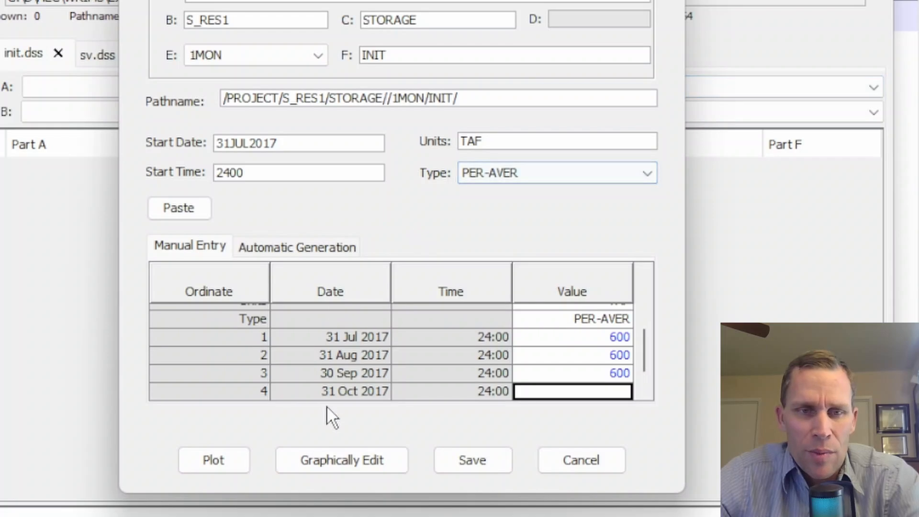
pyautogui.scroll(-1, 371, 392)
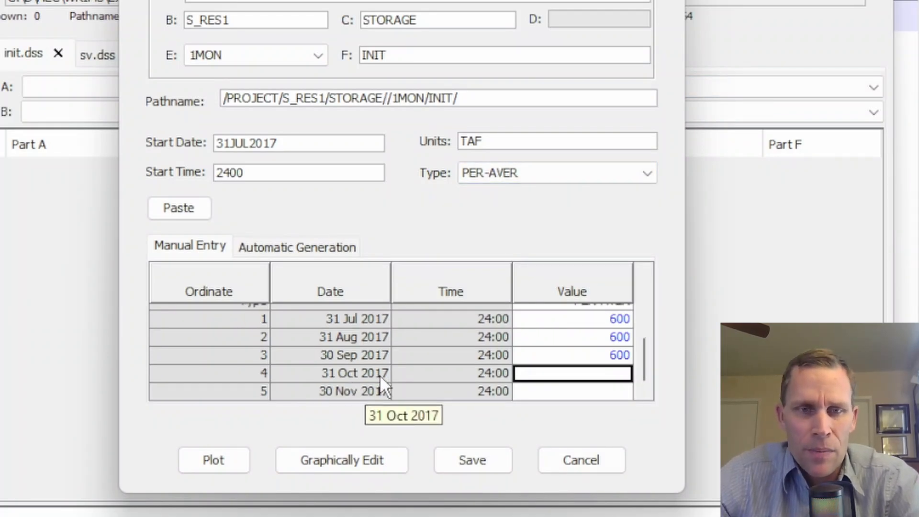
pyautogui.click(467, 460)
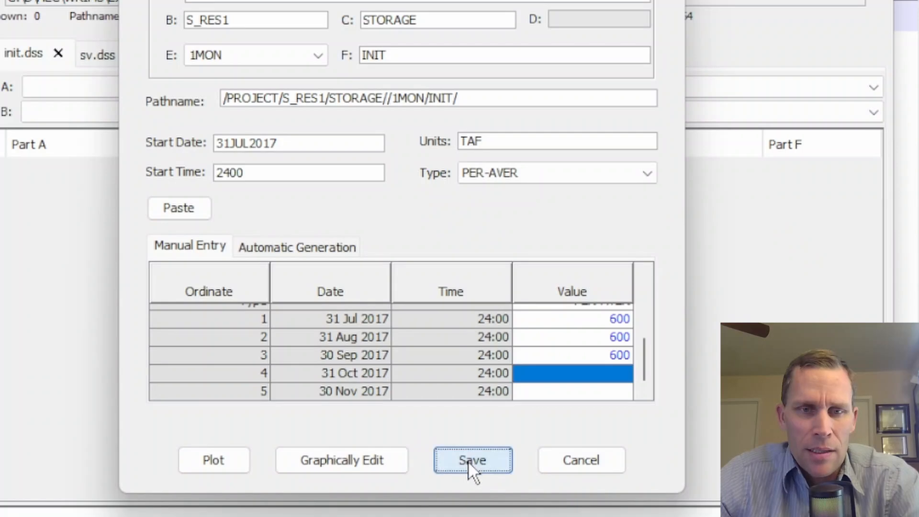
pyautogui.click(433, 219)
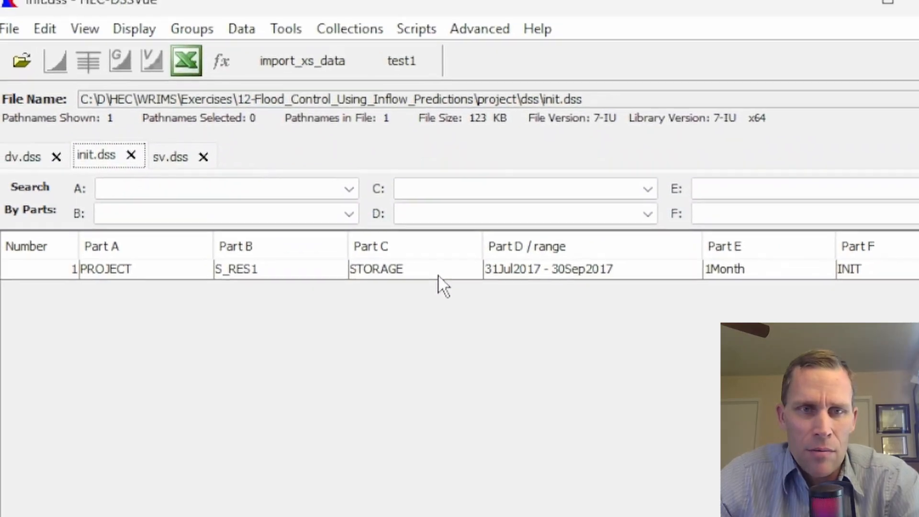
# Step: Tabulate the S_RES1 storage record, check its three monthly values and close the table
pyautogui.click(438, 275)
pyautogui.click(107, 87)
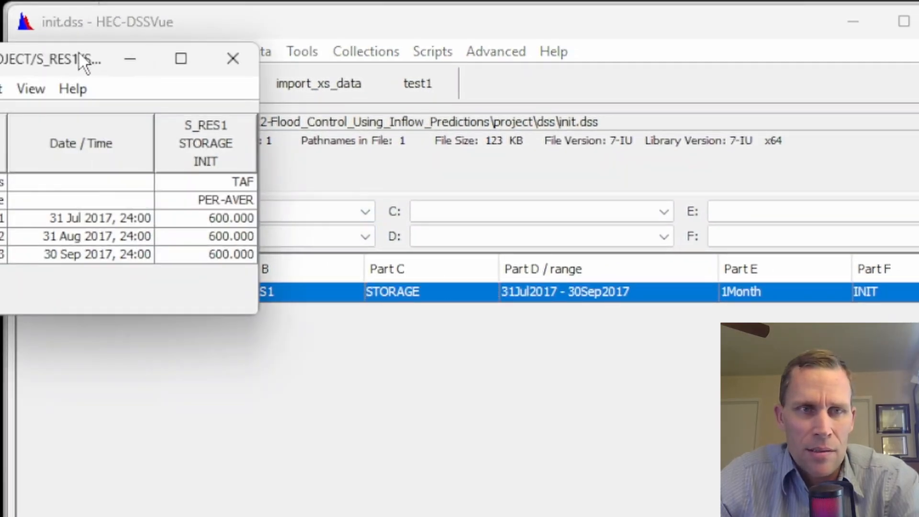
pyautogui.moveTo(81, 58); pyautogui.dragTo(231, 94)
pyautogui.moveTo(368, 248); pyautogui.dragTo(364, 298)
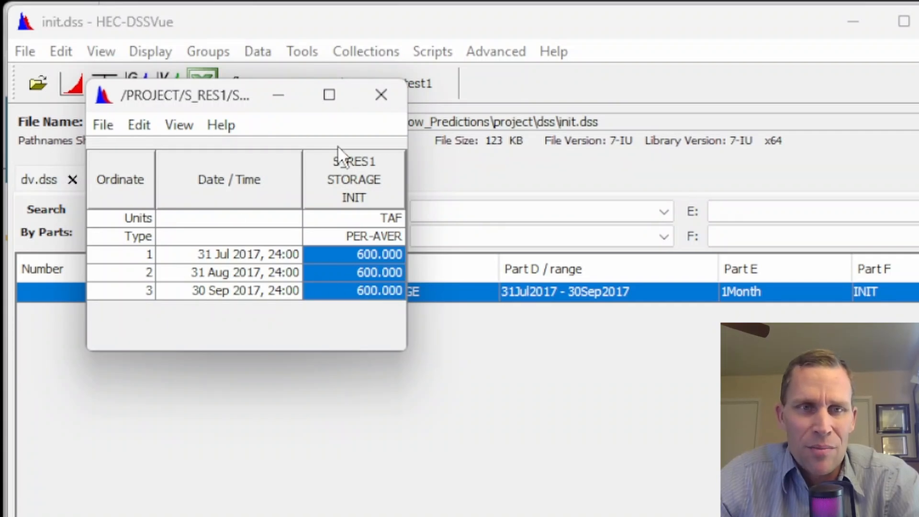
pyautogui.click(382, 101)
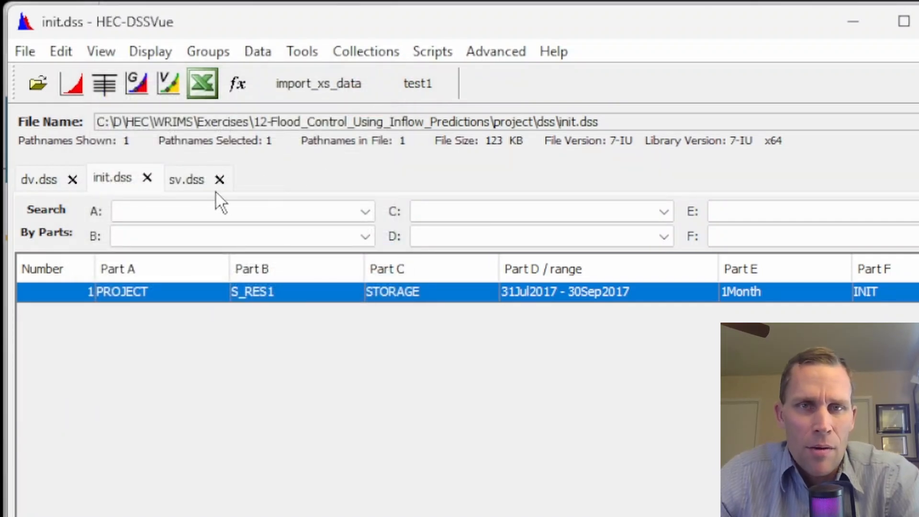
# Step: Start a manual time series entry in sv.dss with the pathname /PROJECT/I_RES1/FLOW//1MON/STATE/
pyautogui.click(188, 176)
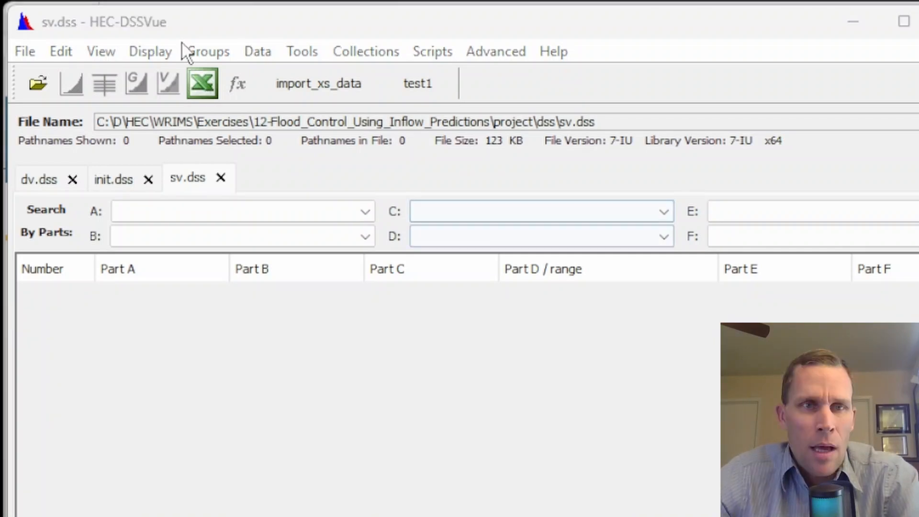
pyautogui.click(254, 51)
pyautogui.click(263, 78)
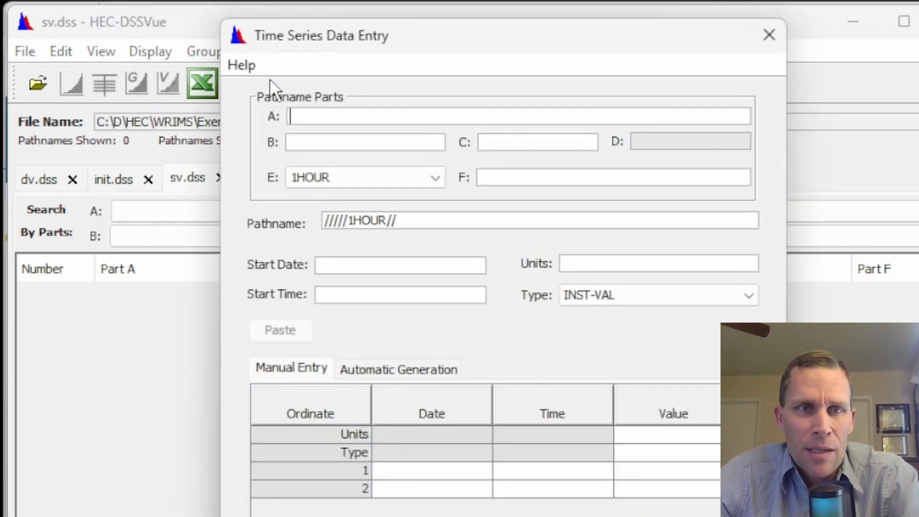
pyautogui.moveTo(396, 220); pyautogui.dragTo(284, 216)
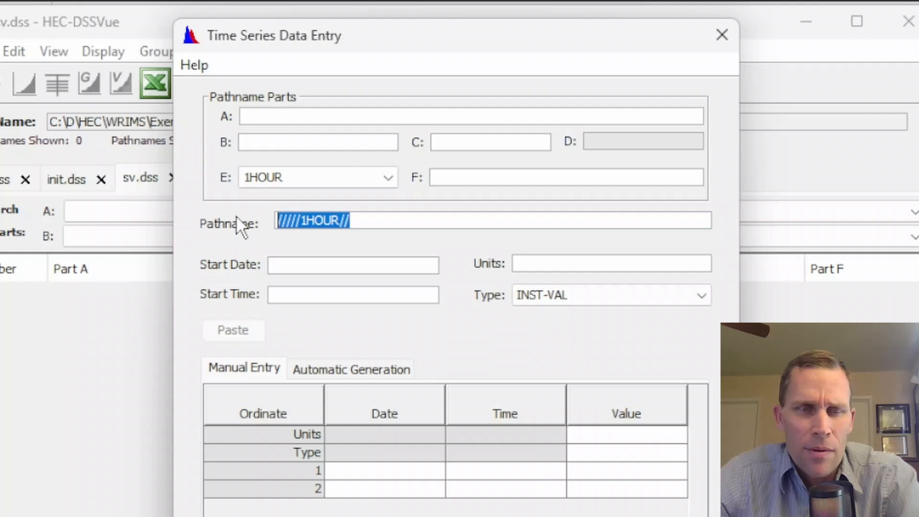
pyautogui.write('/PROJECT/I_RES1/FLOW//1MON/STATE/')
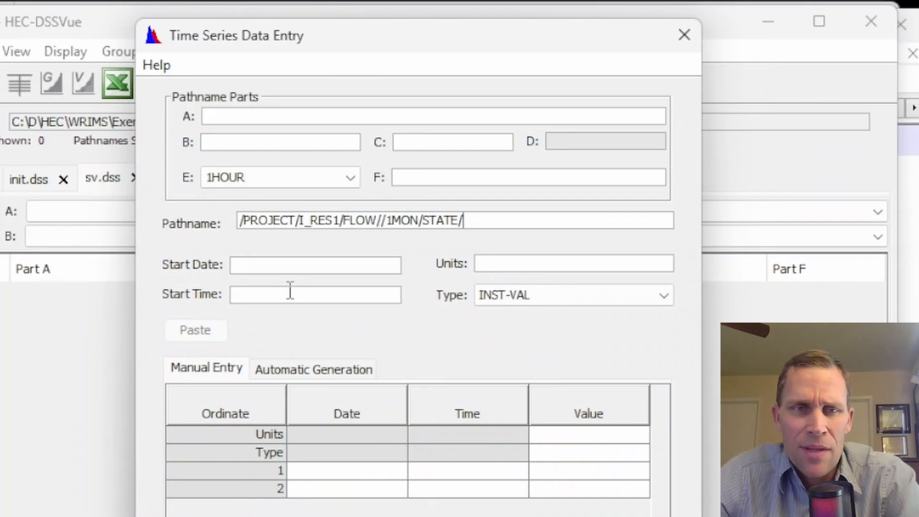
pyautogui.press('Tab')
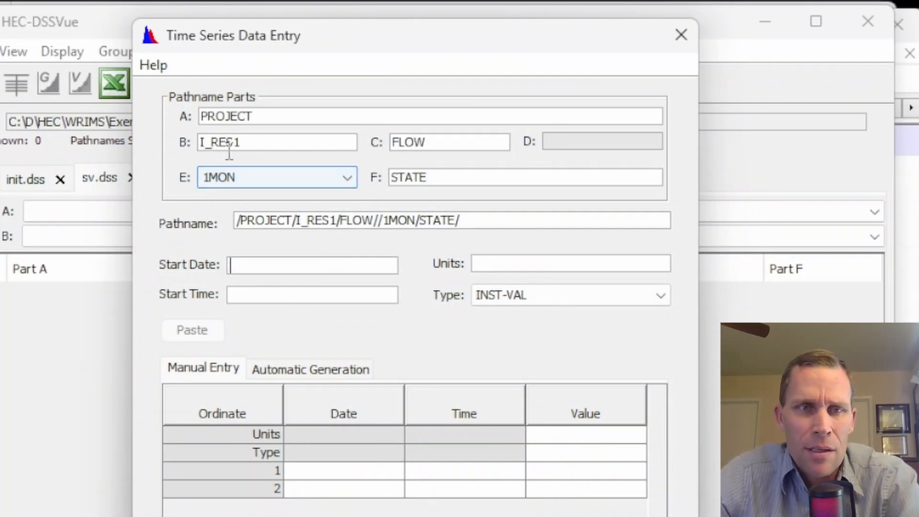
pyautogui.moveTo(252, 142); pyautogui.dragTo(185, 139)
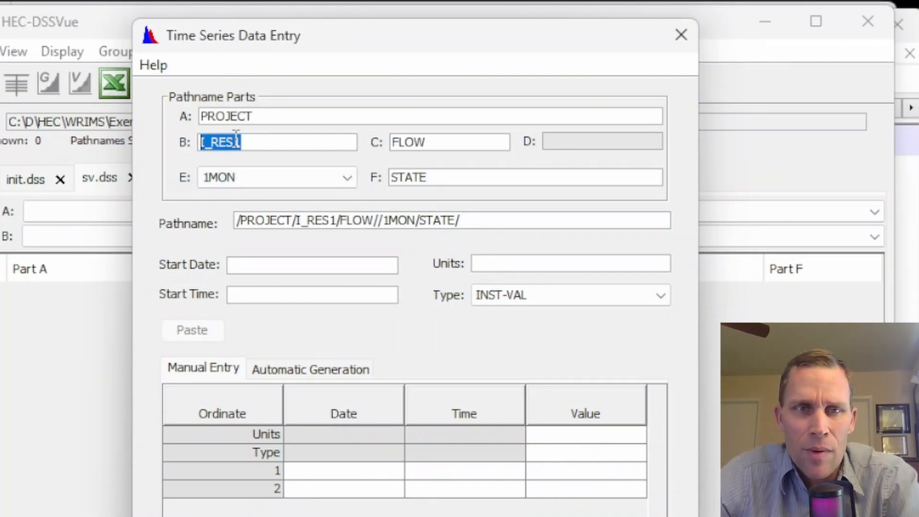
pyautogui.doubleClick(439, 138)
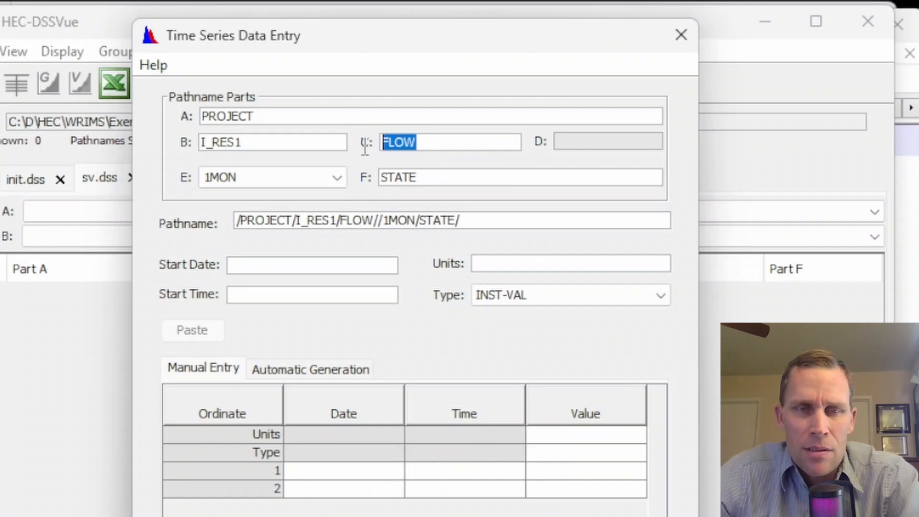
# Step: Set the I_RES1 flow series to start 31OCT2017 at 2400, with units CFS and type PER-AVER
pyautogui.click(253, 264)
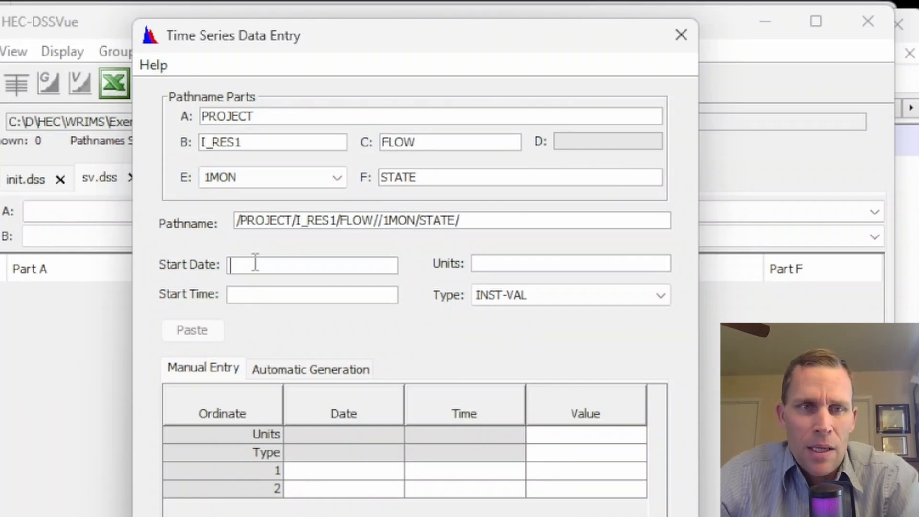
pyautogui.write('31OCT')
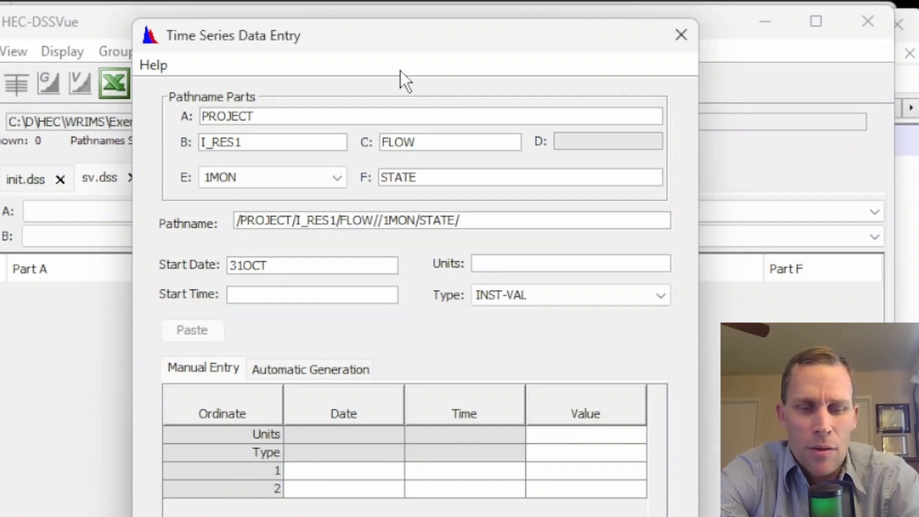
pyautogui.write('2017')
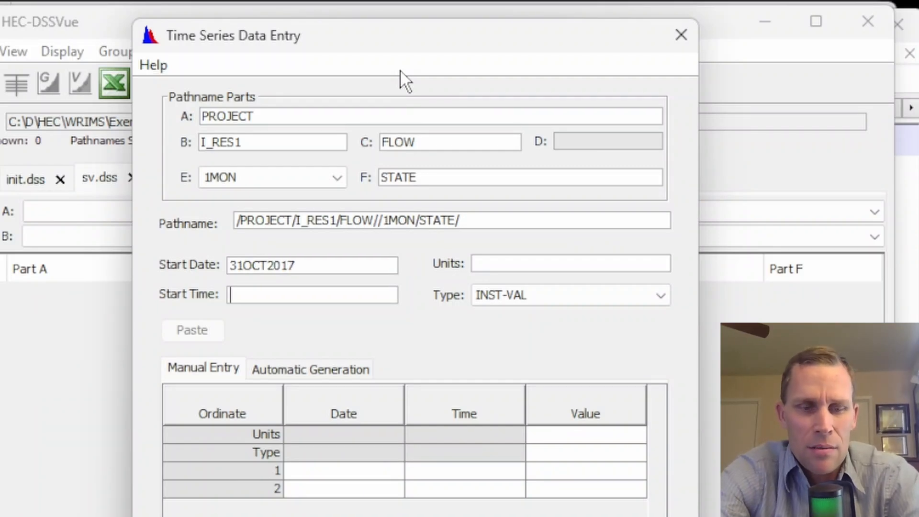
pyautogui.write('2400')
pyautogui.press('Tab')
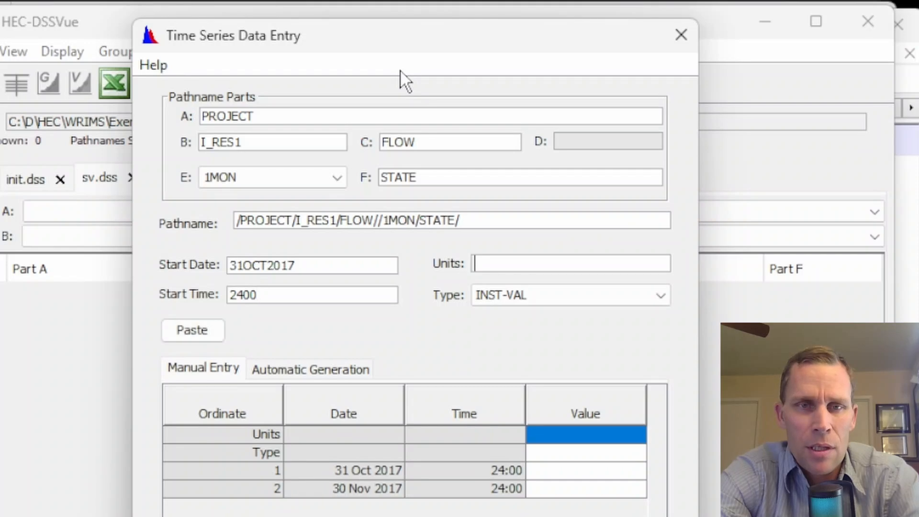
pyautogui.write('CFS')
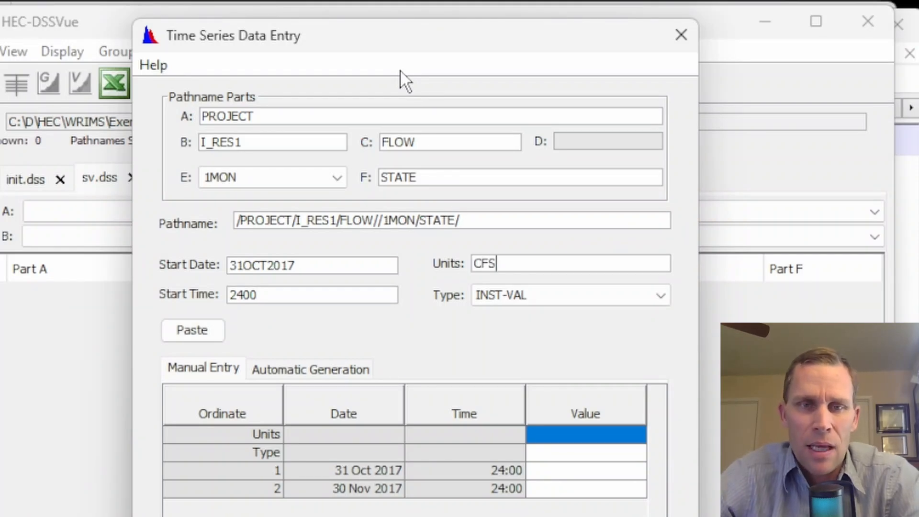
pyautogui.click(488, 295)
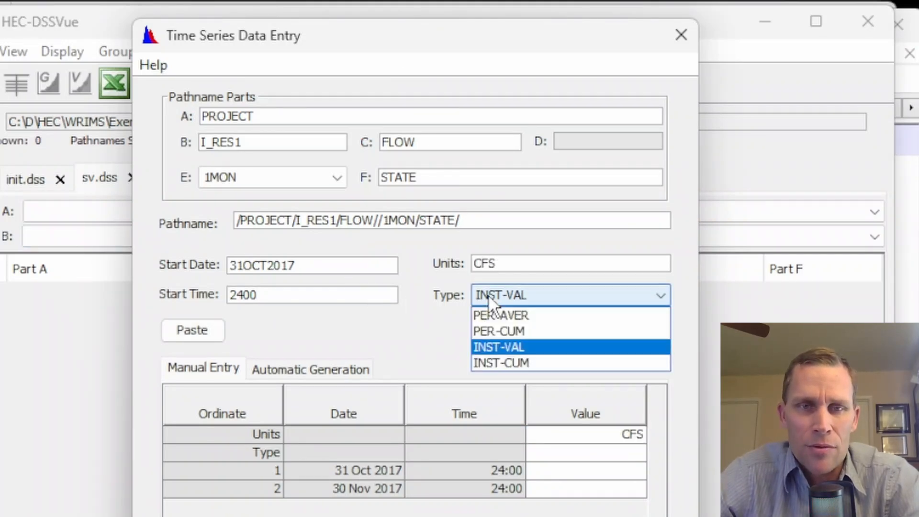
pyautogui.click(515, 315)
# Step: Copy the computed monthly flow values in column 13 of assist_BULLARDS_BAR.xlsx, then minimize the workbook
pyautogui.hotkey('alt', 'Tab')
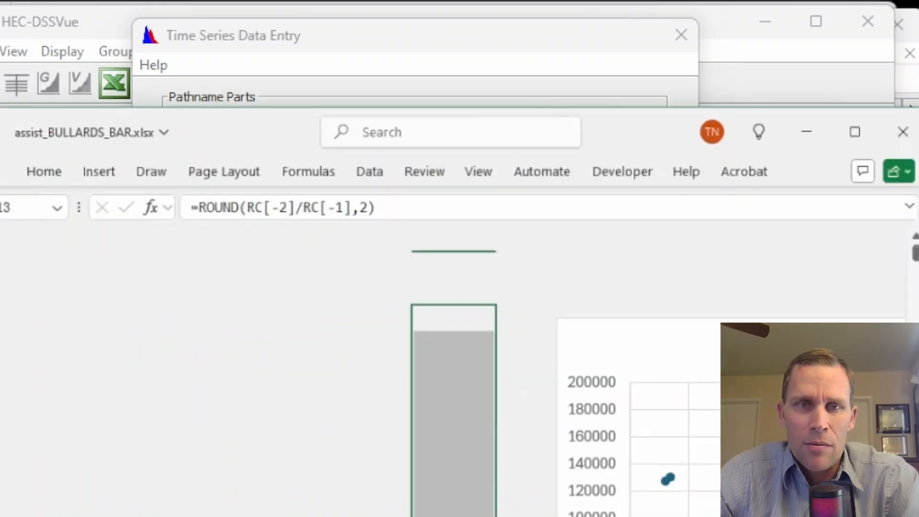
pyautogui.click(498, 243)
pyautogui.hotkey('ctrl', 'shift', 'Down')
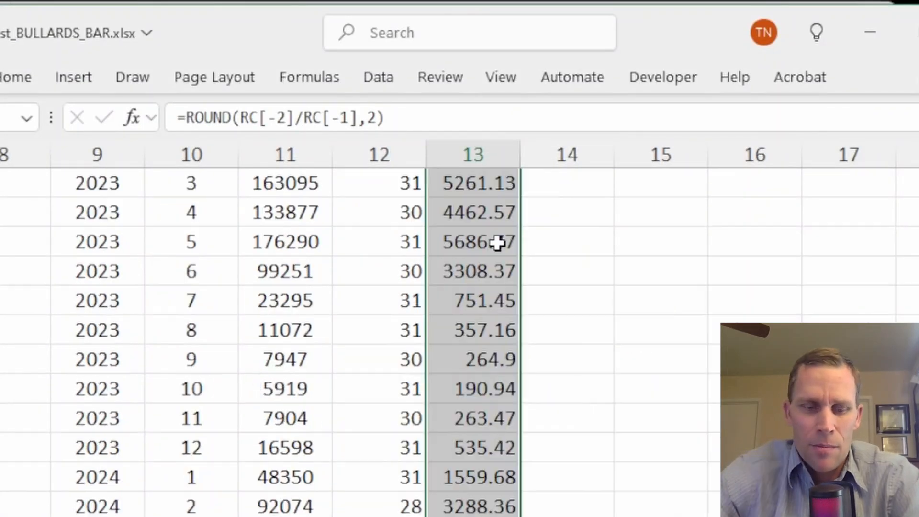
pyautogui.hotkey('ctrl', 'c')
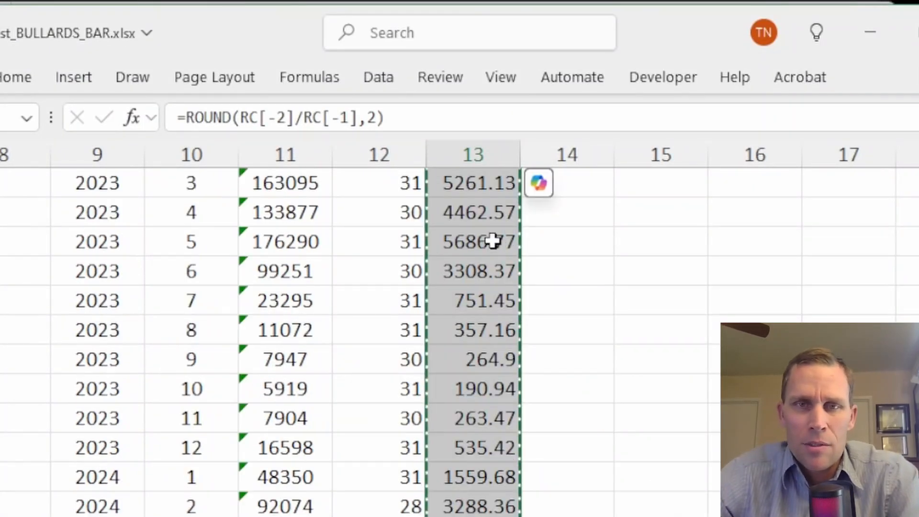
pyautogui.click(872, 33)
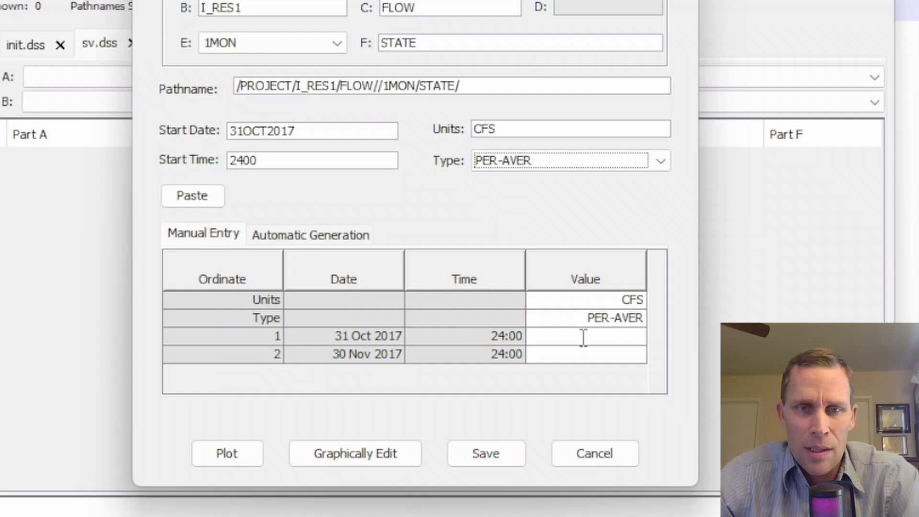
# Step: Paste the copied flows from 31 Oct 2017 onward, save the record to sv.dss and leave the data entry
pyautogui.click(583, 337)
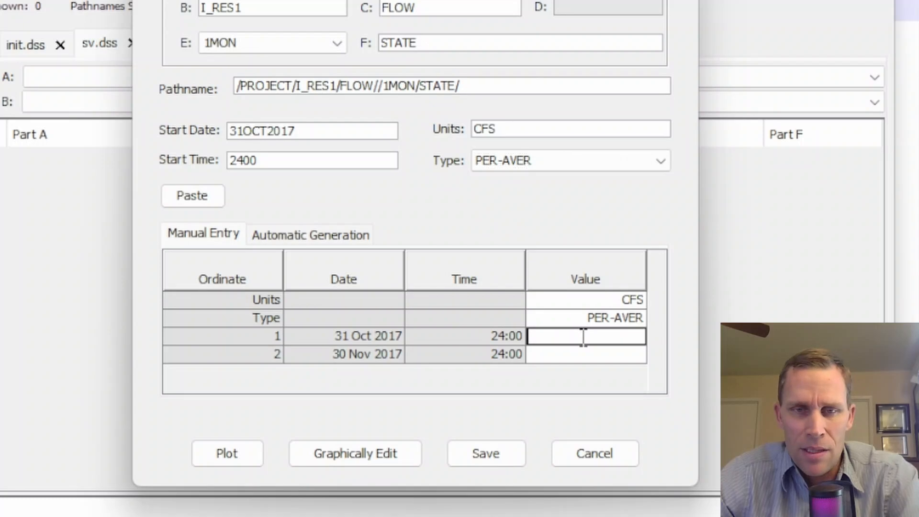
pyautogui.hotkey('ctrl', 'v')
pyautogui.click(471, 454)
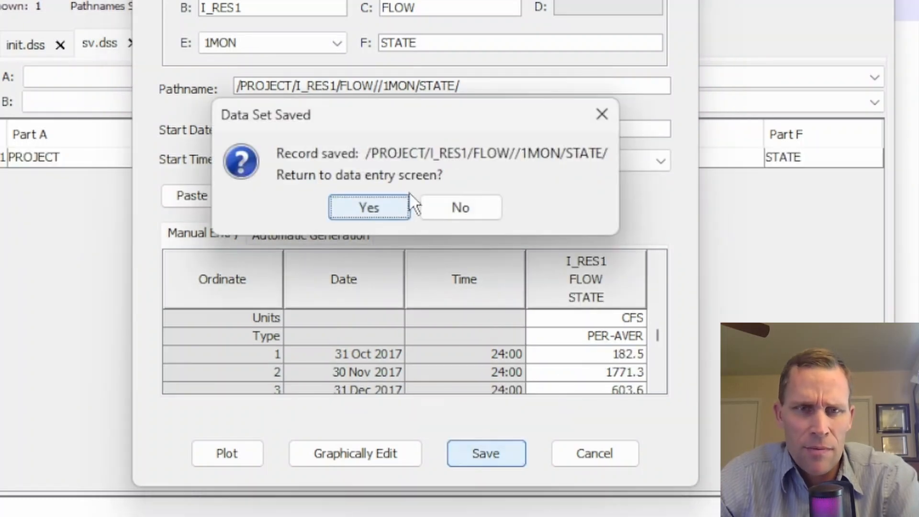
pyautogui.click(440, 207)
# Step: Plot the I_RES1 flow record, examine its monthly inflows and close the plot
pyautogui.click(369, 169)
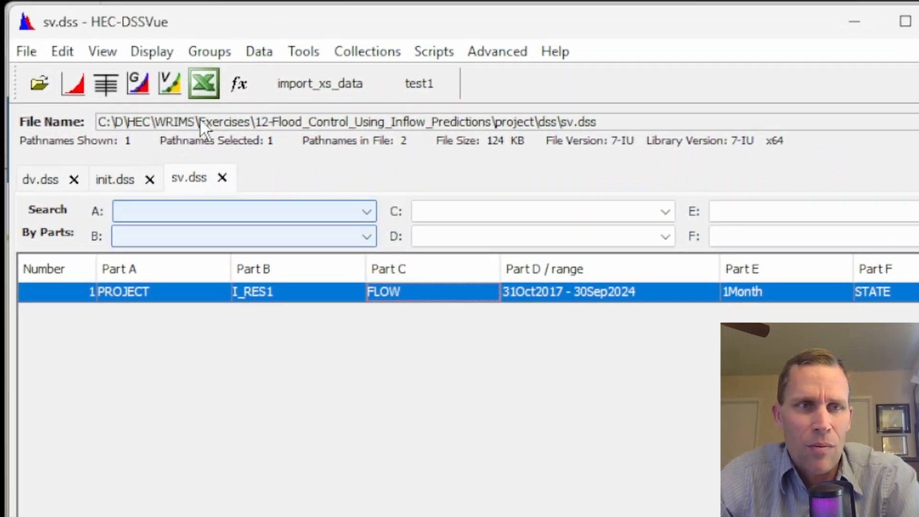
pyautogui.click(38, 31)
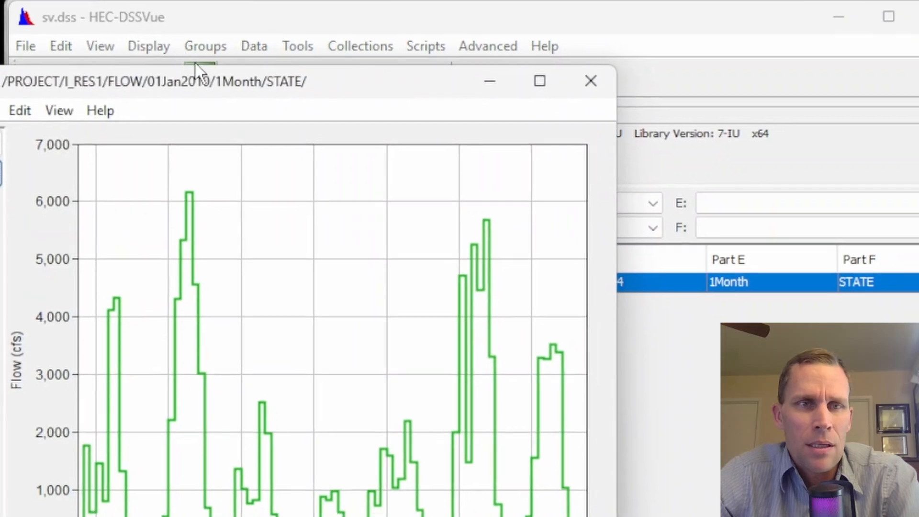
pyautogui.moveTo(242, 97); pyautogui.dragTo(306, 55)
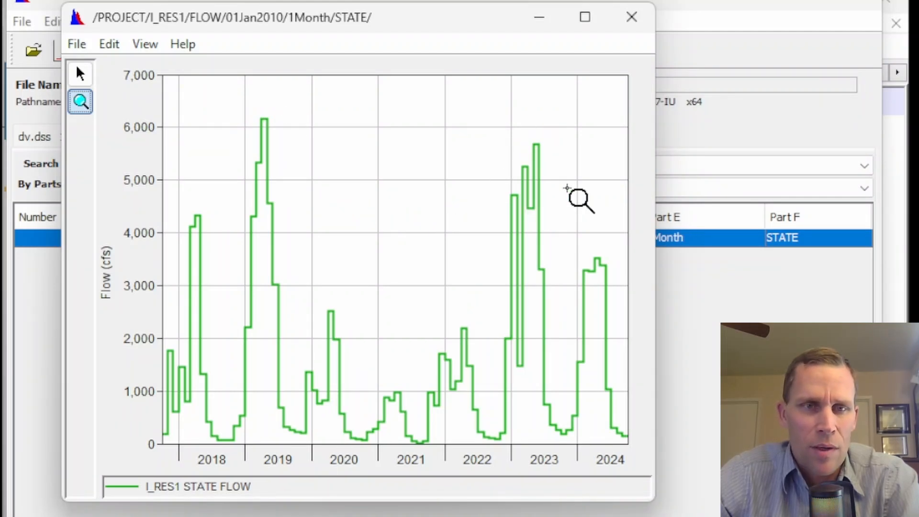
pyautogui.click(627, 26)
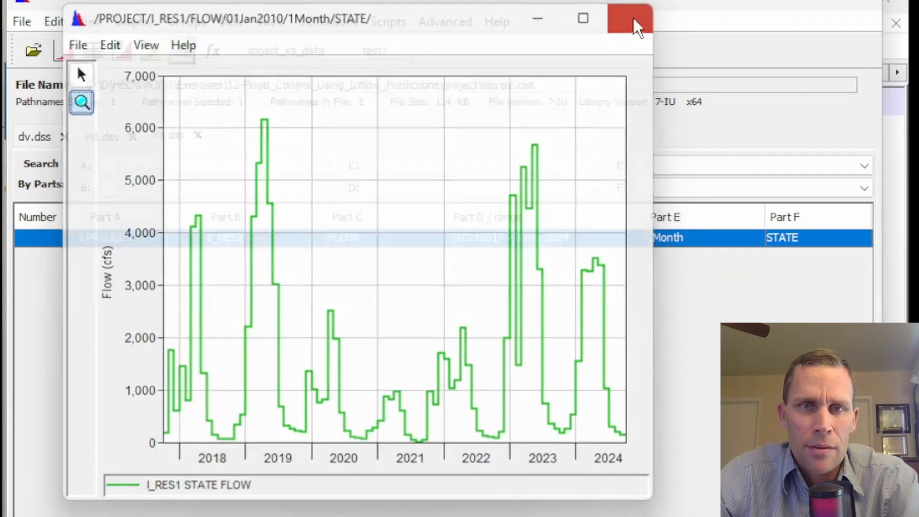
# Step: Open the I_RES1 flow record for editing and enter 148 for each month from October 2024 through May 2025
pyautogui.rightClick(356, 239)
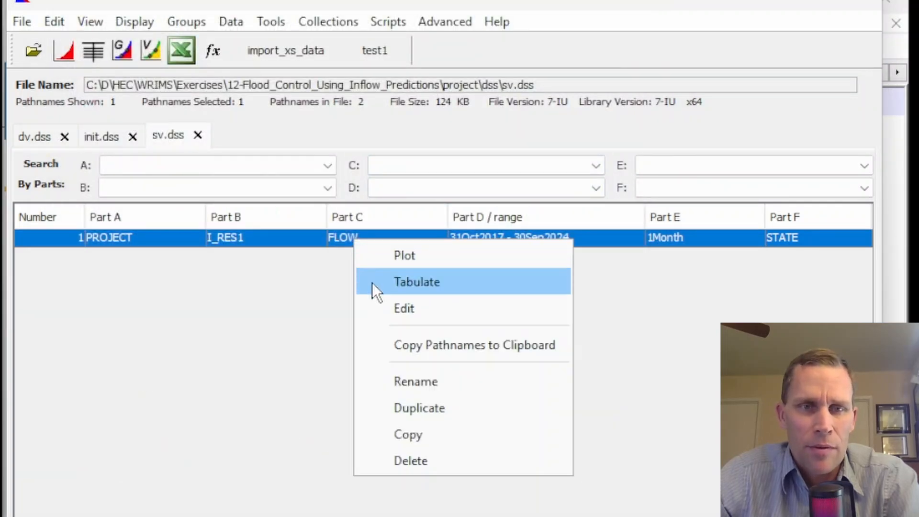
pyautogui.click(386, 306)
pyautogui.moveTo(331, 28); pyautogui.dragTo(421, 26)
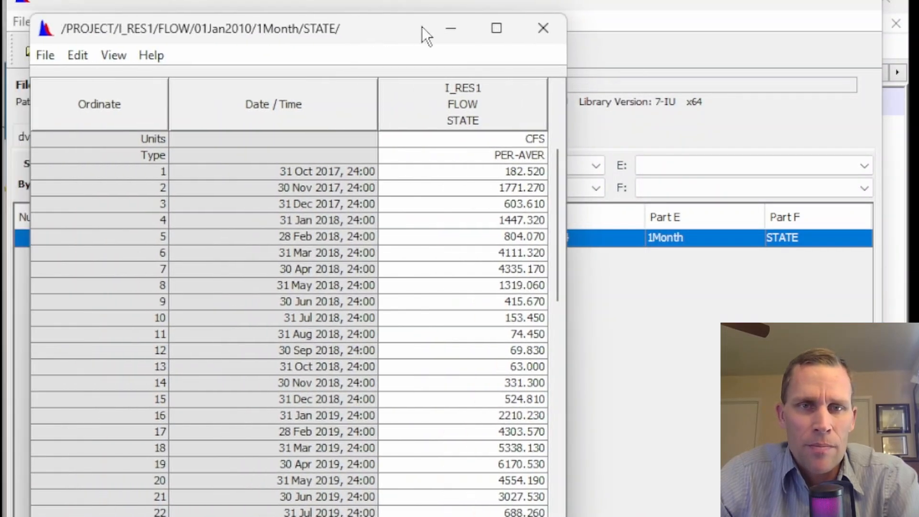
pyautogui.moveTo(557, 194); pyautogui.dragTo(601, 498)
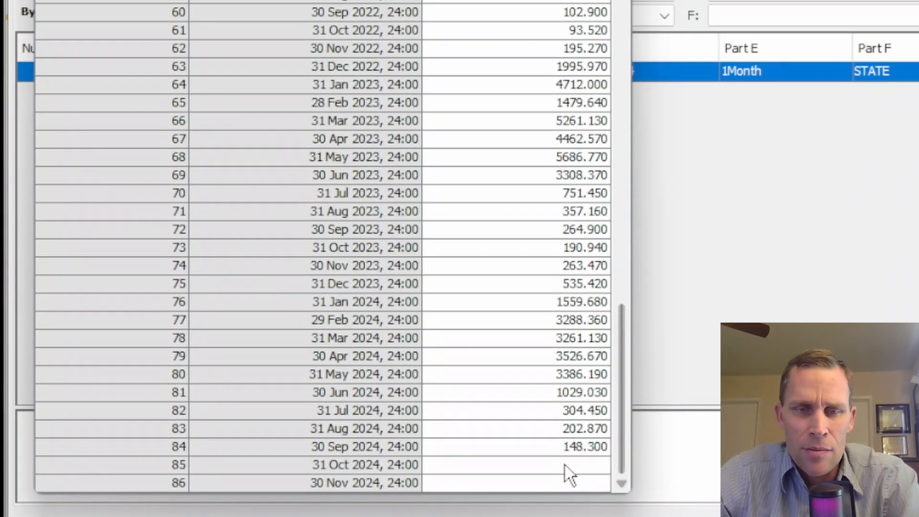
pyautogui.click(565, 464)
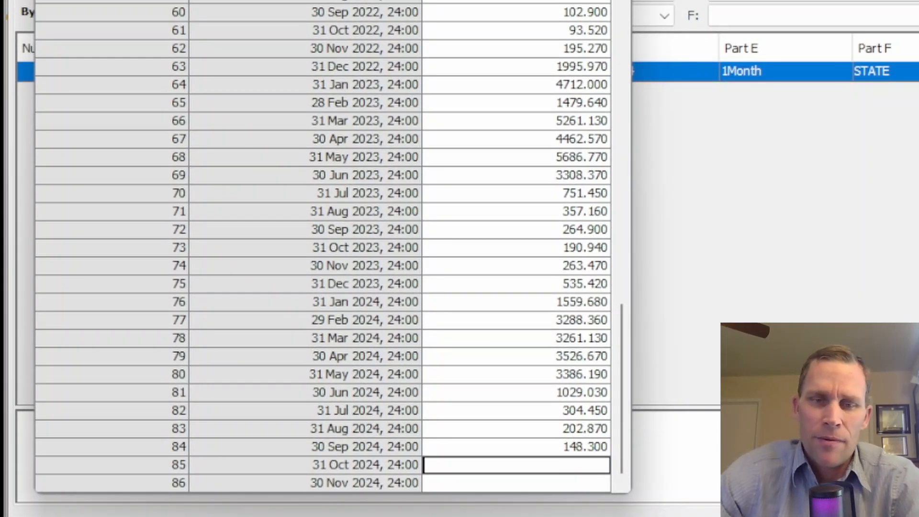
pyautogui.write('148')
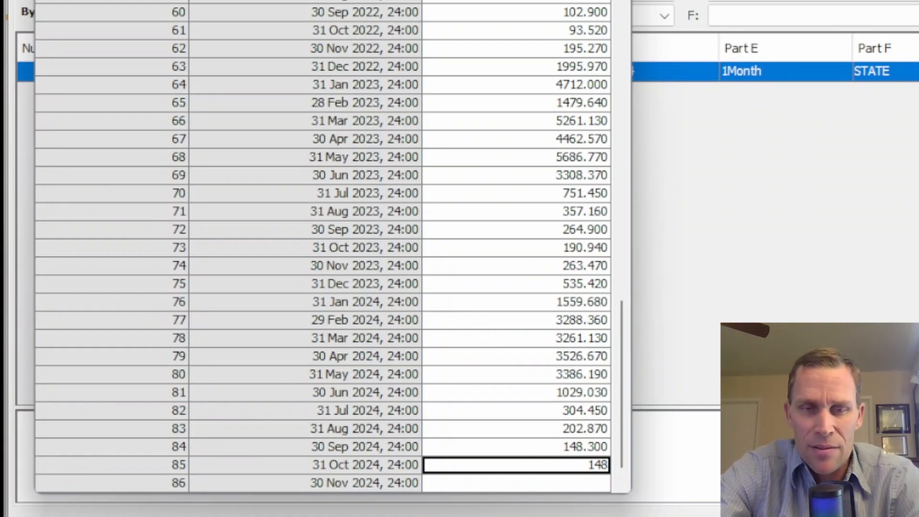
pyautogui.press('Return')
pyautogui.write('148')
pyautogui.press('Return')
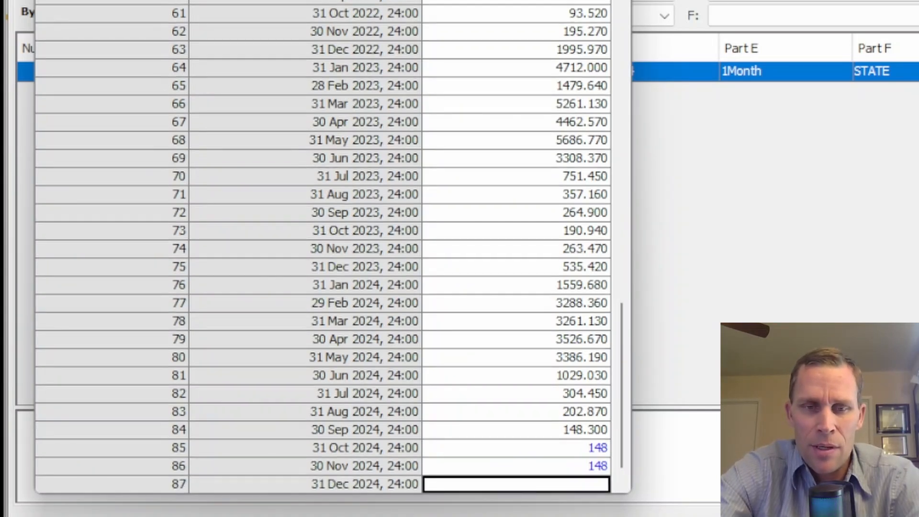
pyautogui.write('148')
pyautogui.press('Return')
pyautogui.write('148')
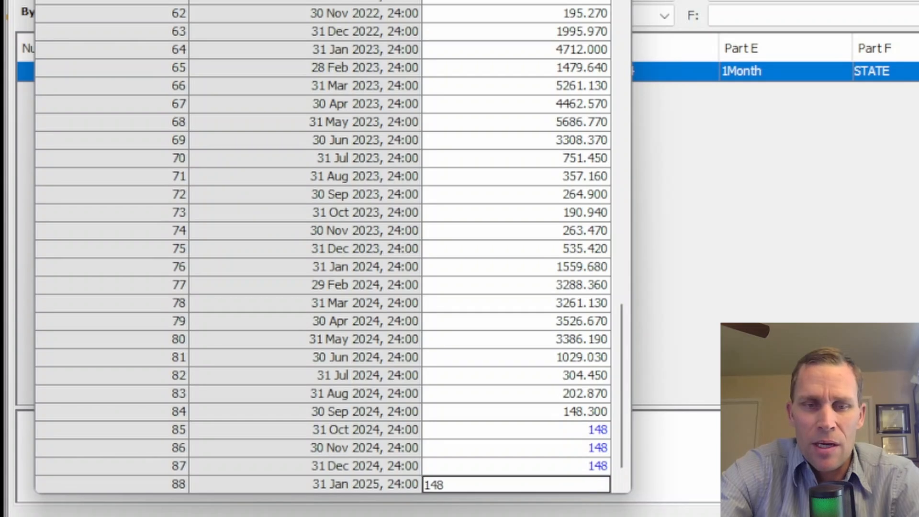
pyautogui.press('Return')
pyautogui.write('148')
pyautogui.press('Return')
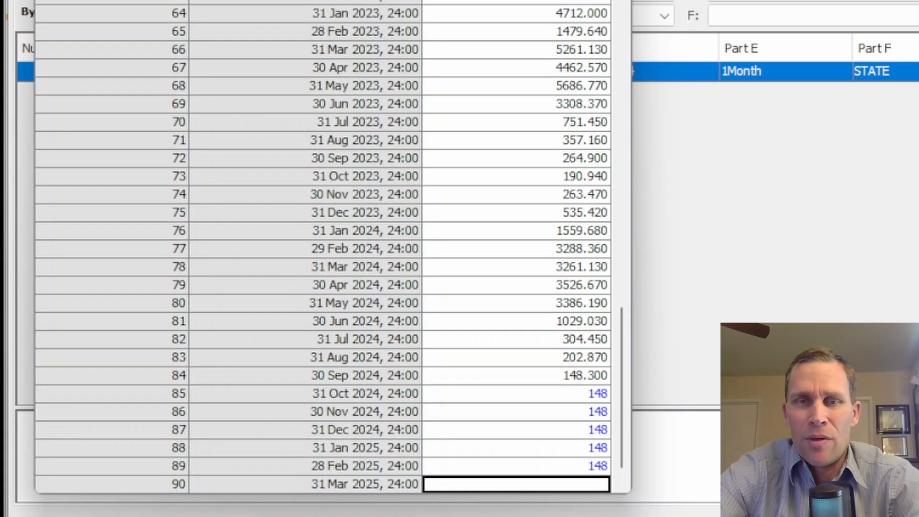
pyautogui.write('148')
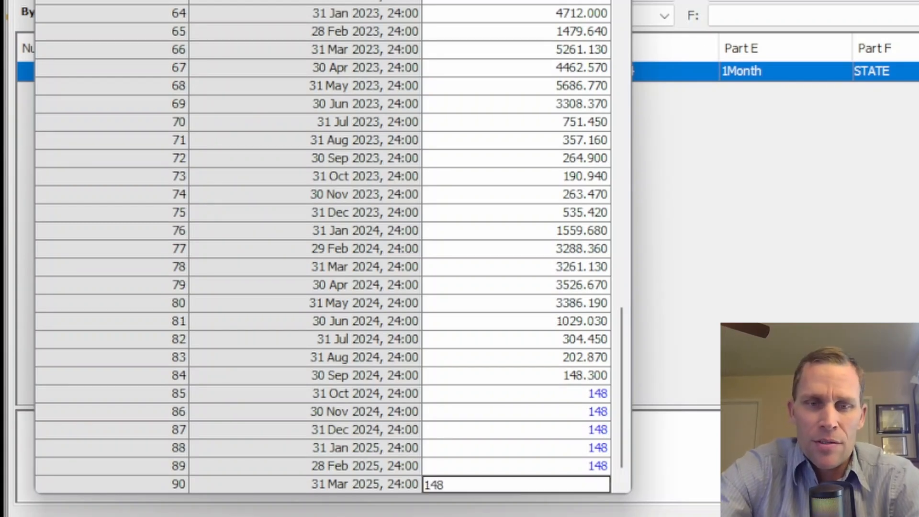
pyautogui.press('Return')
pyautogui.write('148')
pyautogui.press('Return')
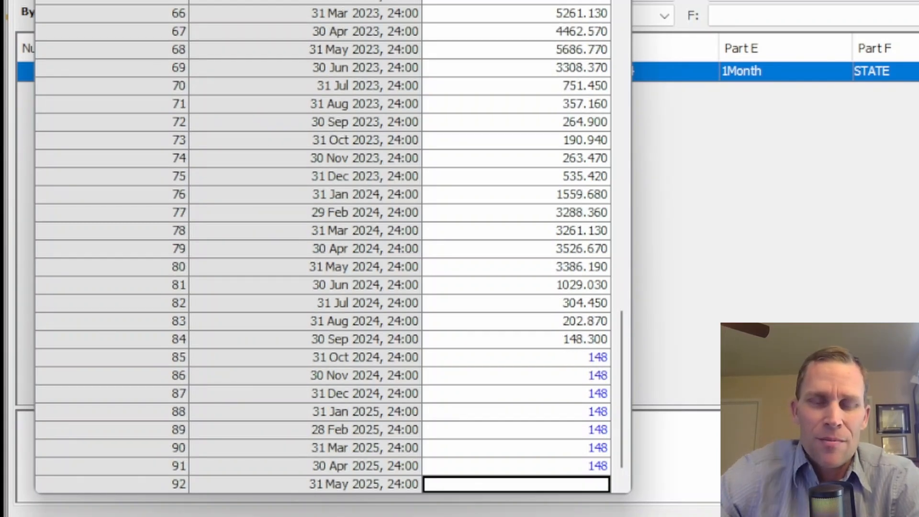
pyautogui.write('148')
pyautogui.press('Return')
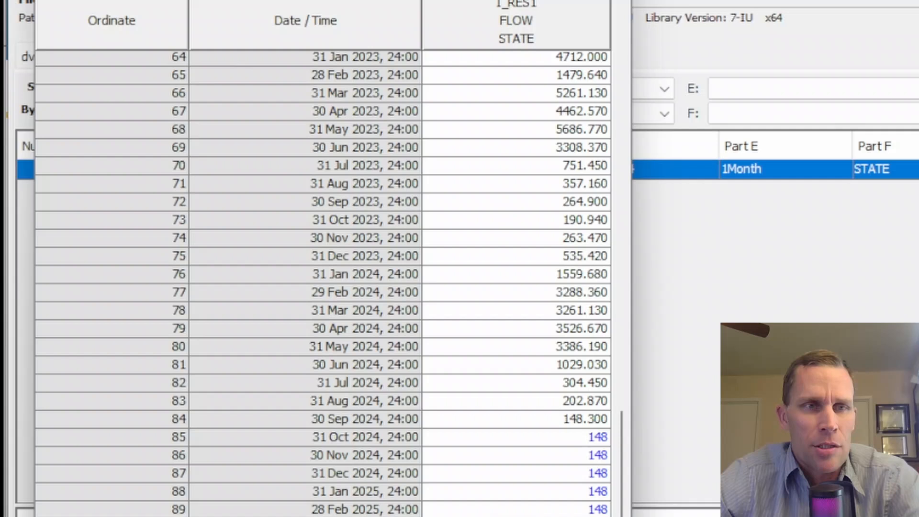
# Step: Save the extended I_RES1 flow record to sv.dss and close its data table
pyautogui.click(47, 88)
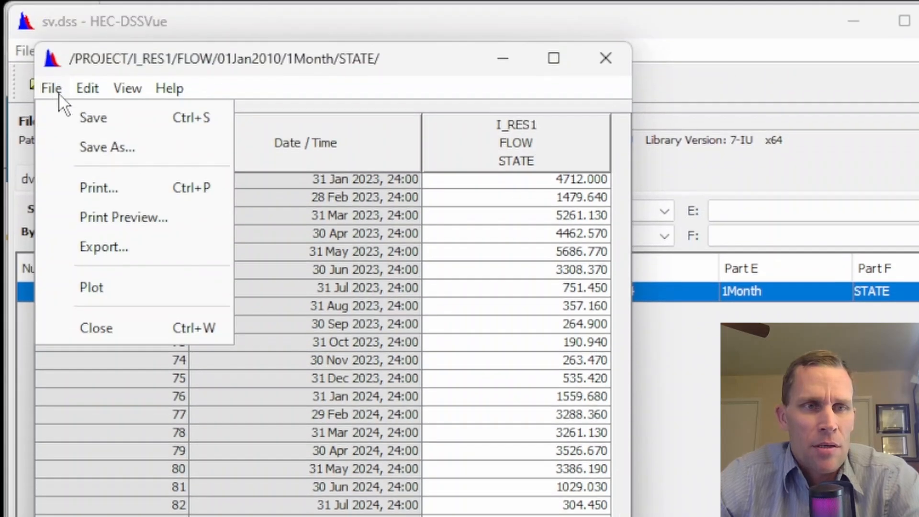
pyautogui.click(92, 117)
pyautogui.click(504, 448)
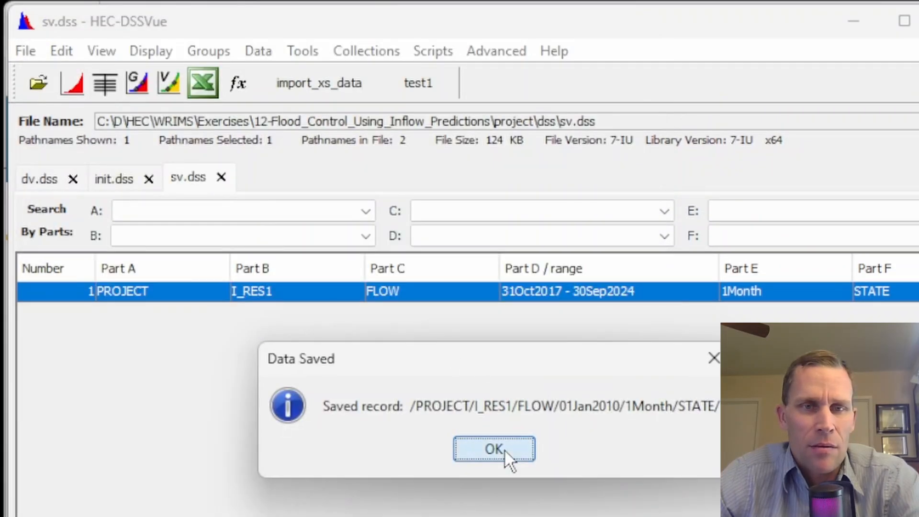
pyautogui.click(602, 63)
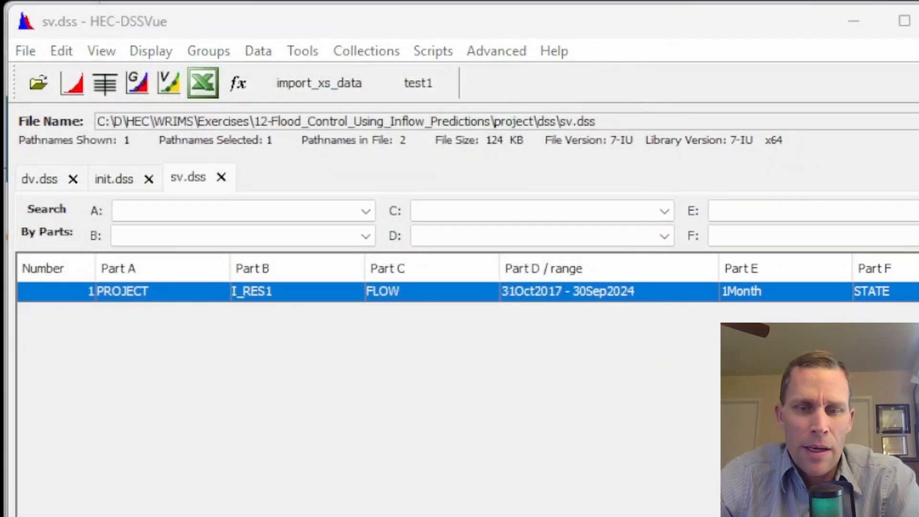
# Step: Switch to Notepad++ and fill demand_data.table with month and demand columns, giving 550 for months 1 to 12, with month 1 noted as October
pyautogui.hotkey('alt', 'Tab')
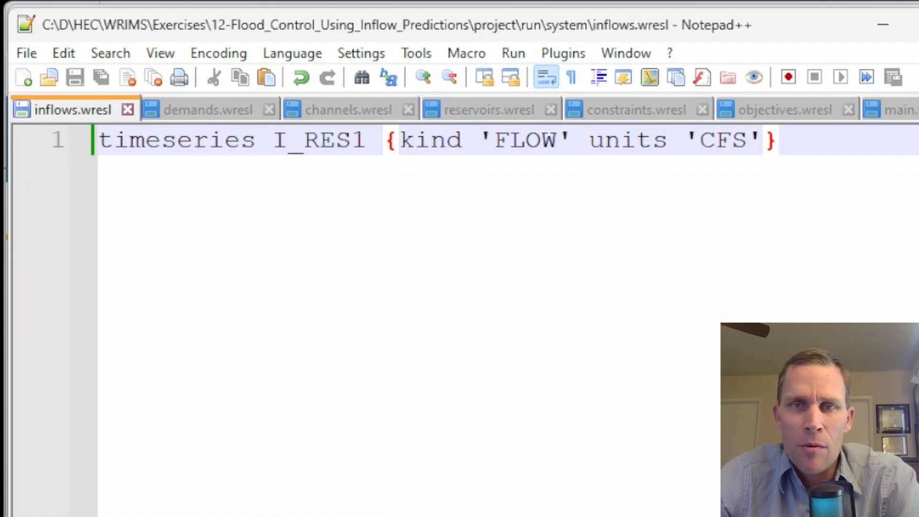
pyautogui.click(918, 110)
pyautogui.click(918, 110)
pyautogui.click(918, 110)
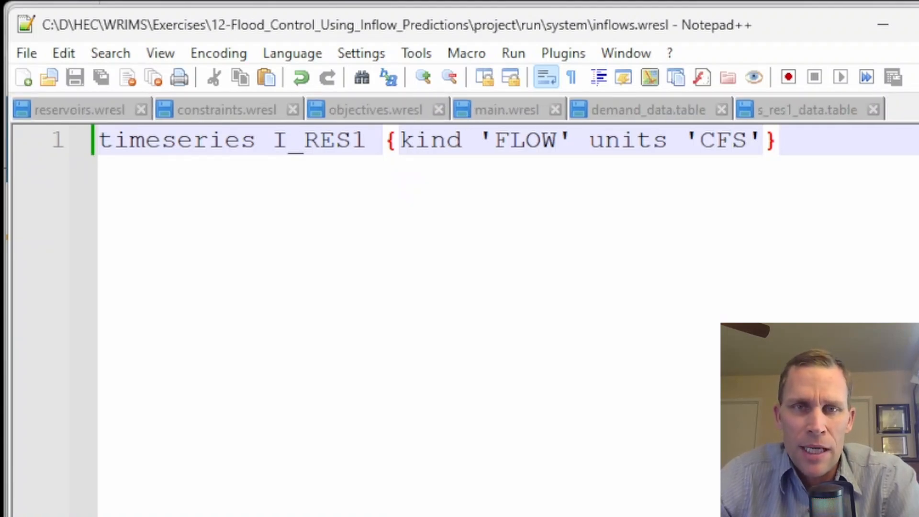
pyautogui.click(620, 111)
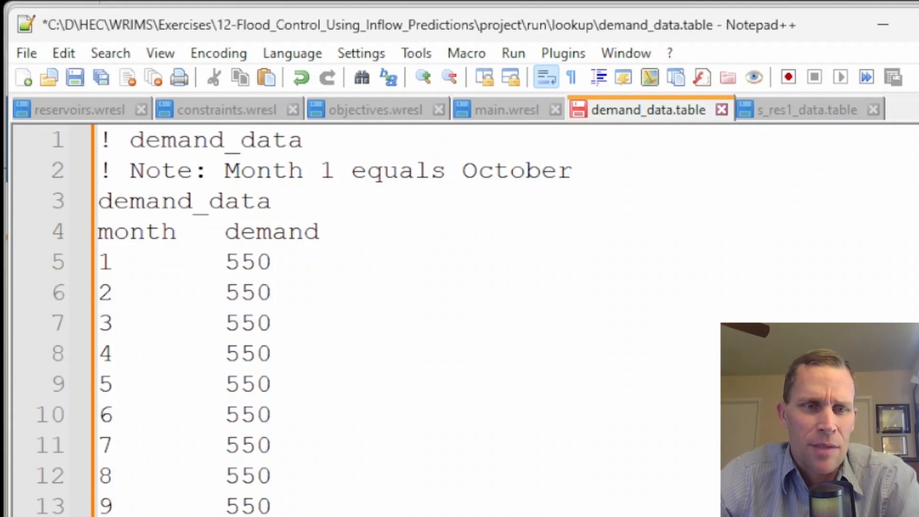
pyautogui.moveTo(241, 475); pyautogui.dragTo(72, 141)
pyautogui.click(263, 474)
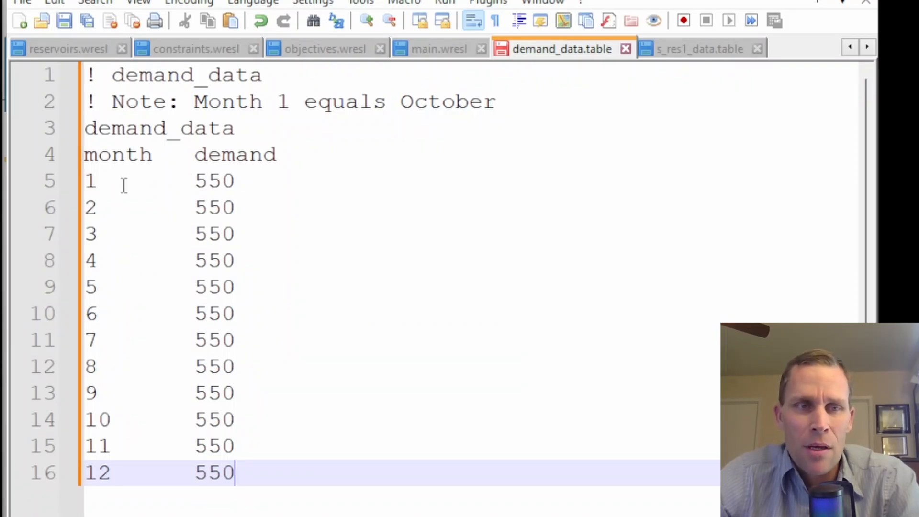
# Step: Check the month numbering and the demand_data table name in demand_data.table, and save the file
pyautogui.doubleClick(92, 184)
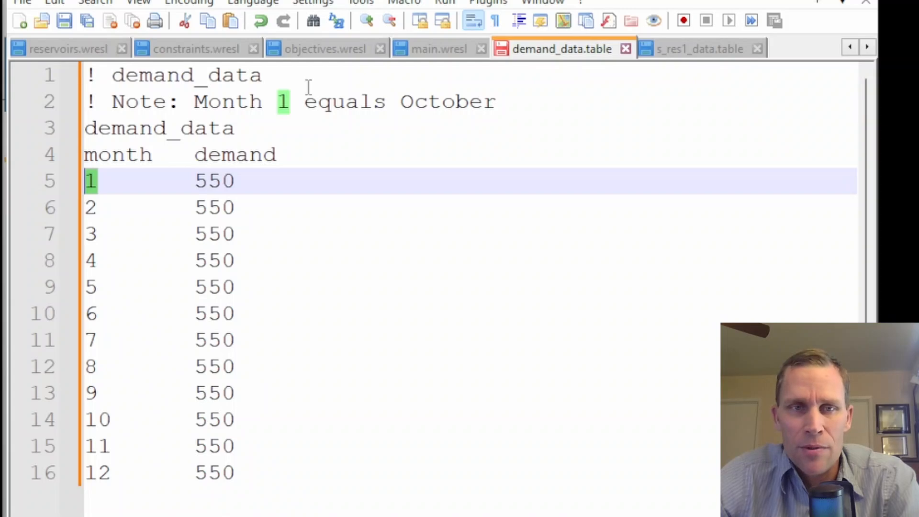
pyautogui.moveTo(387, 102); pyautogui.dragTo(497, 102)
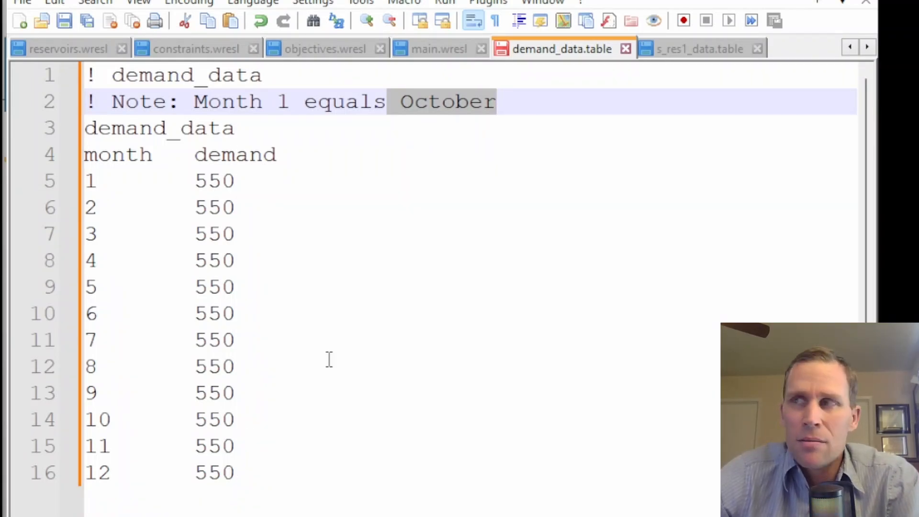
pyautogui.doubleClick(155, 132)
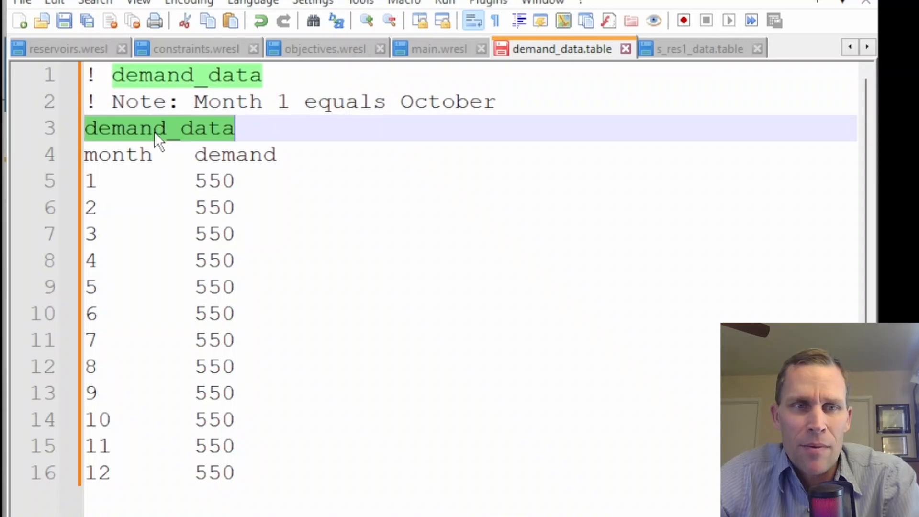
pyautogui.click(246, 131)
pyautogui.moveTo(246, 132); pyautogui.dragTo(39, 127)
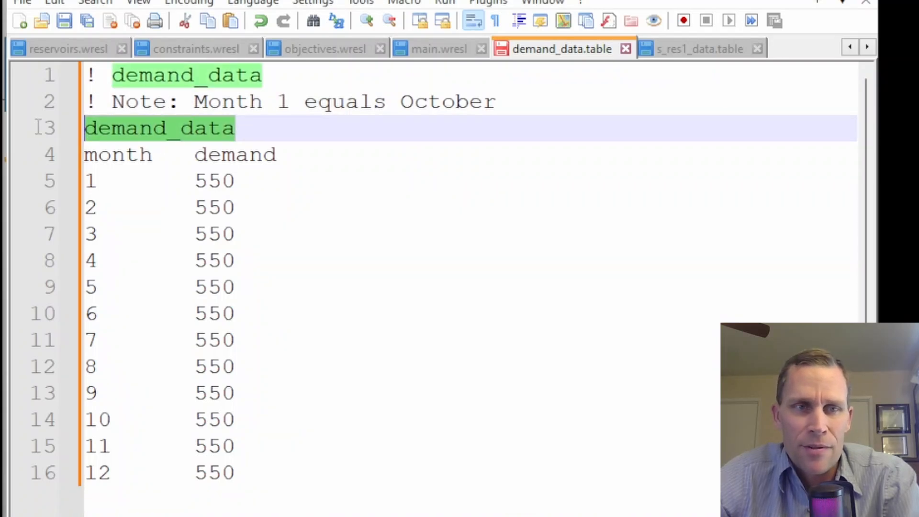
pyautogui.click(100, 93)
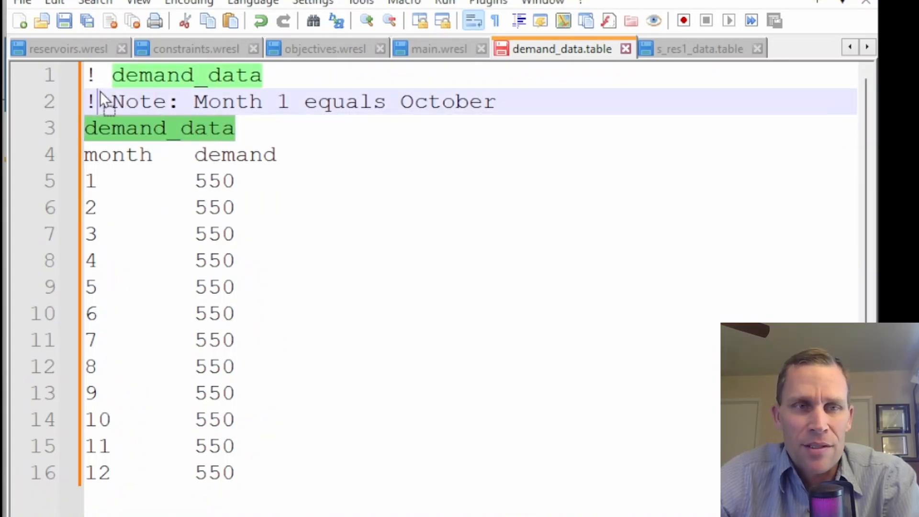
pyautogui.click(219, 120)
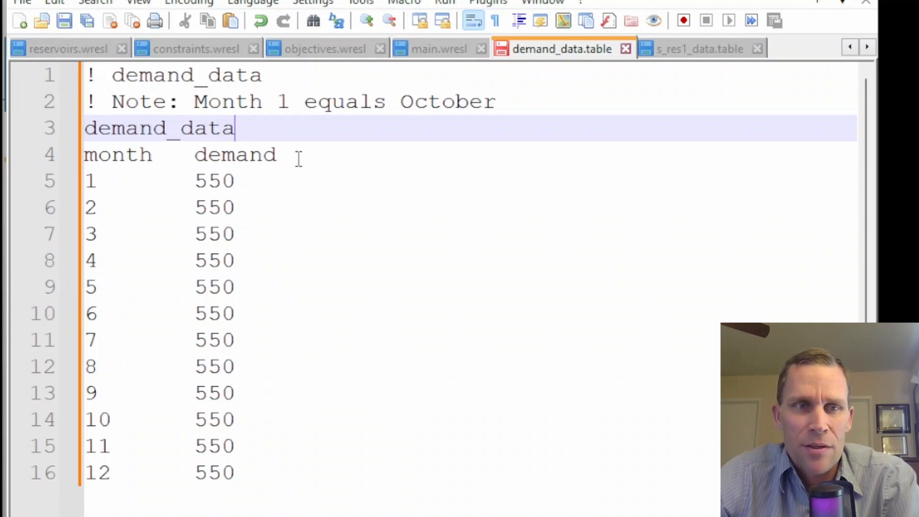
pyautogui.moveTo(277, 135); pyautogui.dragTo(41, 139)
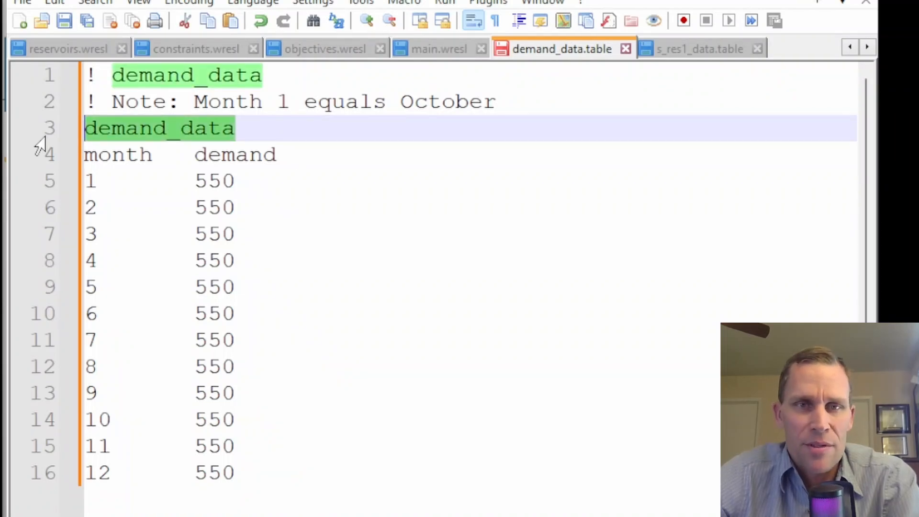
pyautogui.click(87, 20)
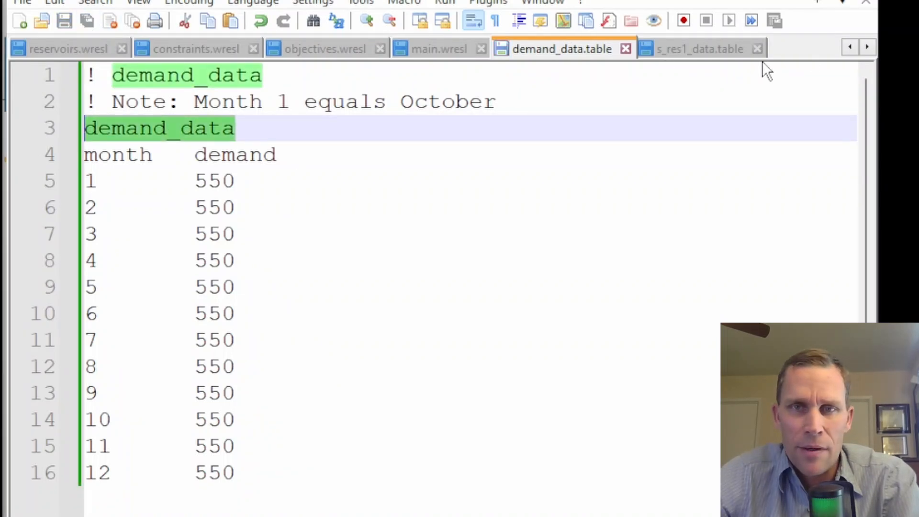
# Step: In demands.wresl, define svar D_2 to select demand from demand_data where month = month
pyautogui.click(850, 47)
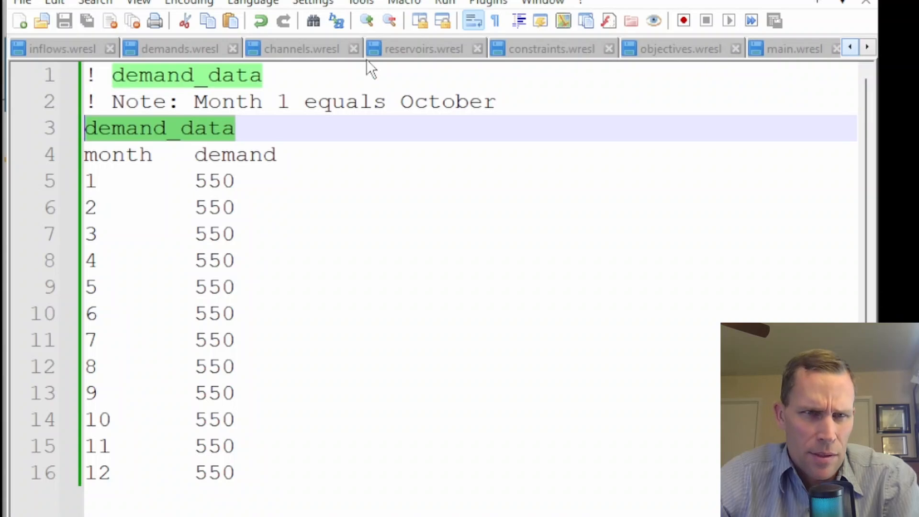
pyautogui.click(208, 46)
pyautogui.write('svar D_2 {select demand from demand_data where month = month}')
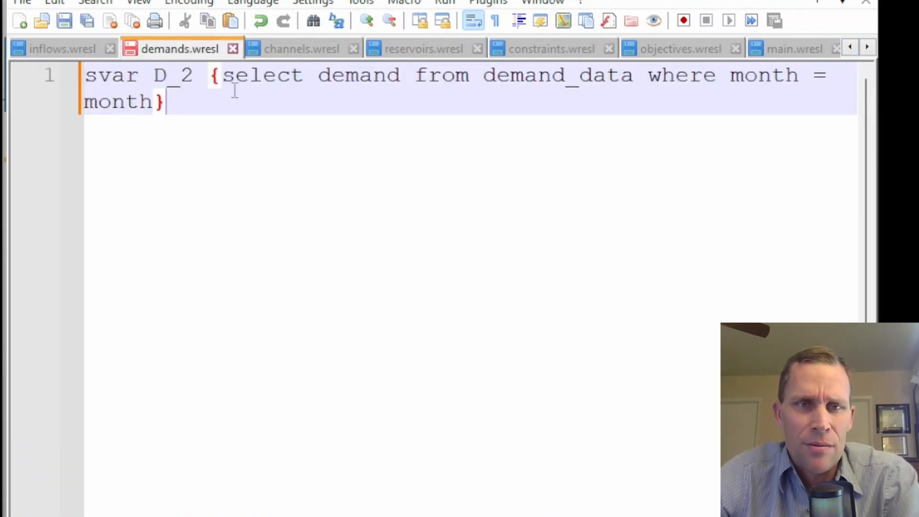
pyautogui.doubleClick(377, 77)
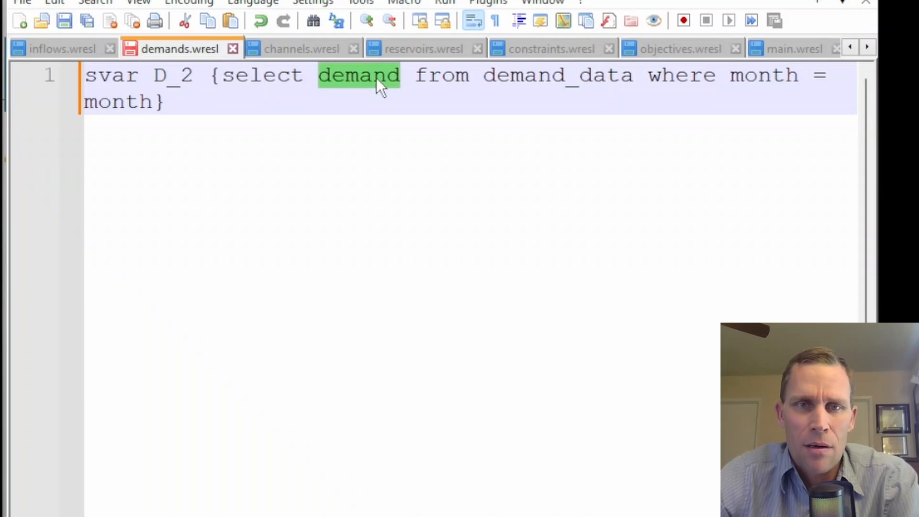
pyautogui.doubleClick(508, 79)
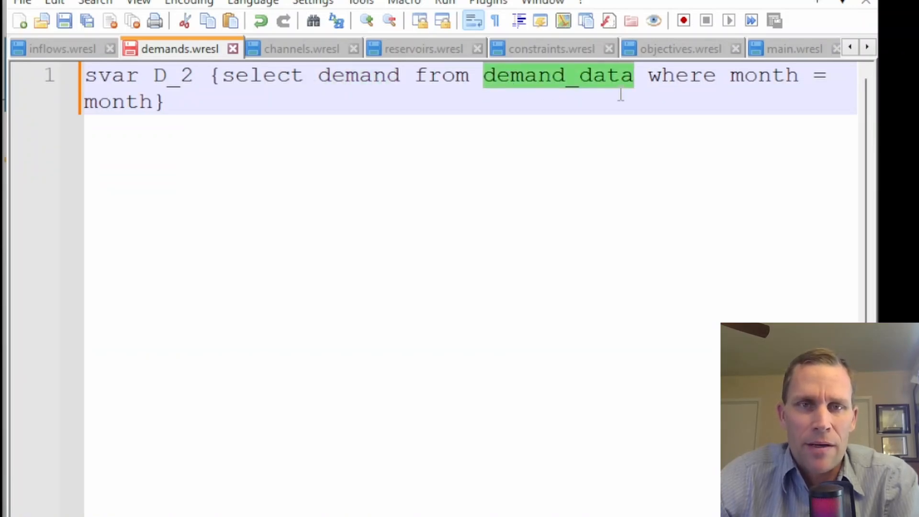
# Step: Fill s_res1_data.table with p1_min, p0_min, p0_max and p1_max values for months 1 to 12, starting with 450, 500, 700 and 750, and save it
pyautogui.click(867, 47)
pyautogui.click(868, 47)
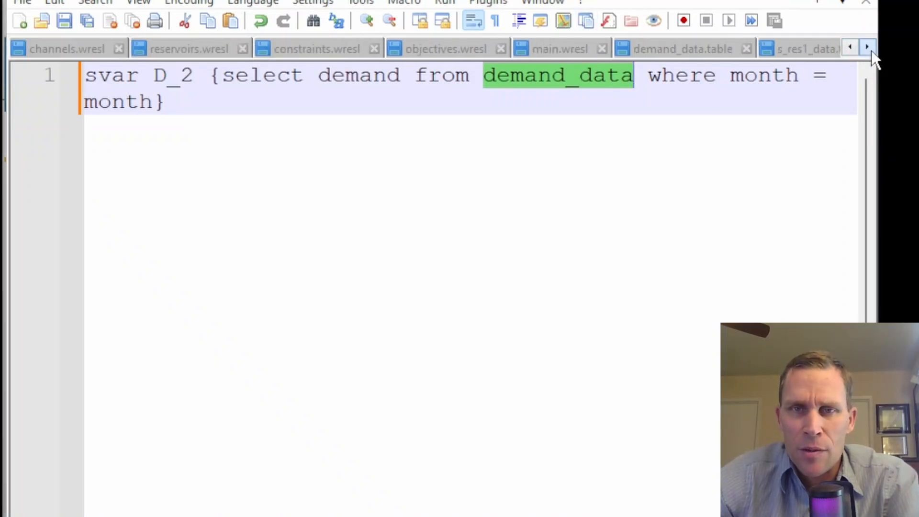
pyautogui.click(867, 47)
pyautogui.click(688, 53)
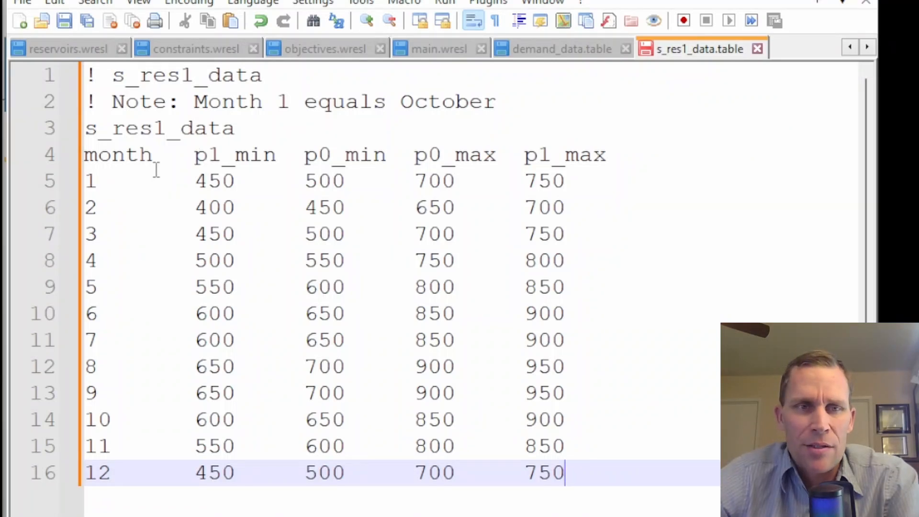
pyautogui.moveTo(195, 175); pyautogui.dragTo(581, 170)
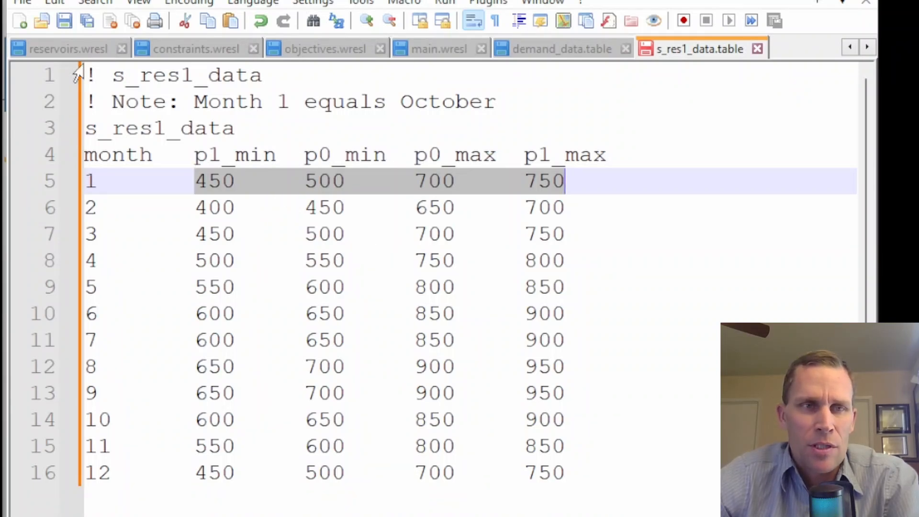
pyautogui.click(86, 21)
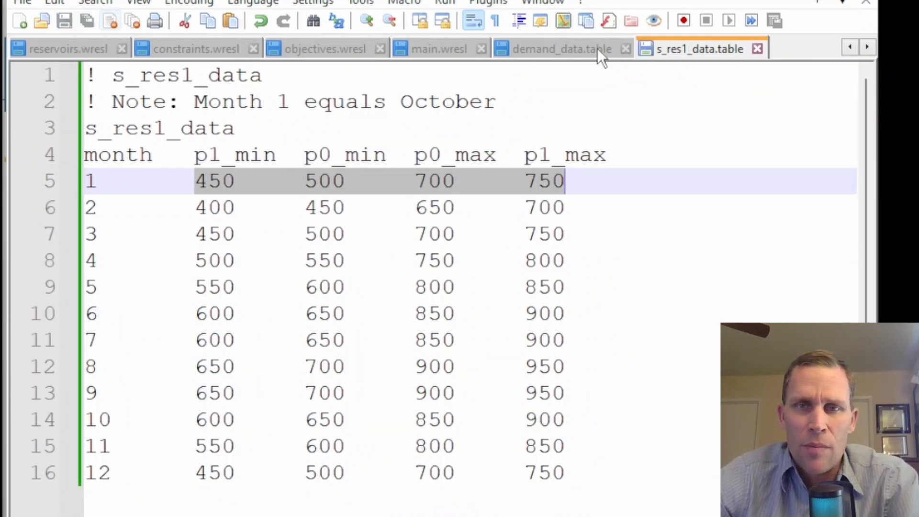
# Step: In channels.wresl, define dvars C_1_2, C_1_2_MIN and C_1_2_EXTRA as std with kind 'FLOW' and units 'CFS'
pyautogui.click(849, 47)
pyautogui.click(849, 47)
pyautogui.click(849, 46)
pyautogui.click(288, 48)
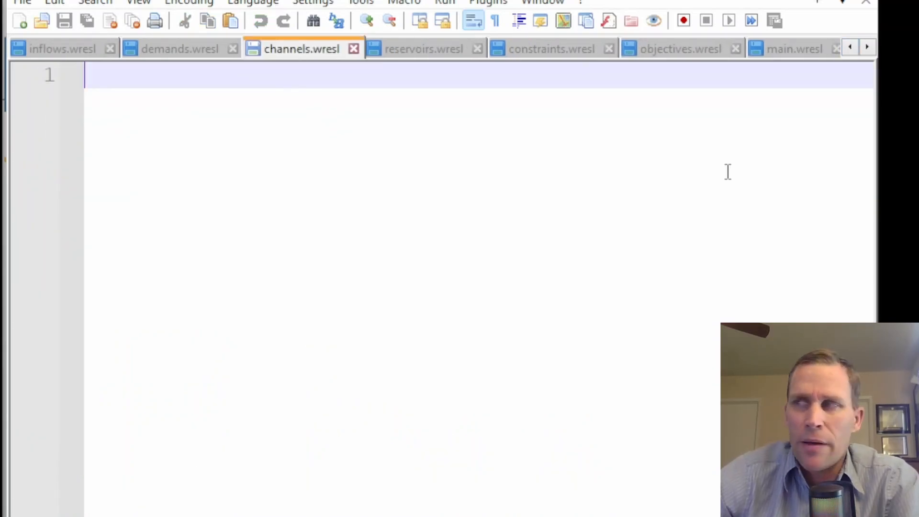
pyautogui.write("dvar C_1_2 { std kind 'FLOW' units 'CFS' } dvar C_1_2_MIN { std kind 'FLOW' units 'CFS' } dvar C_1_2_EXTRA { std kind 'FLOW' units 'CFS' }")
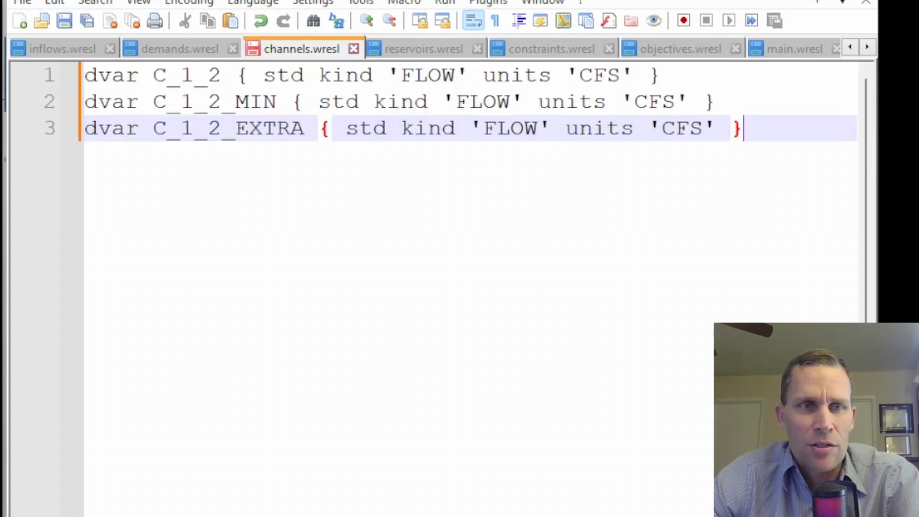
# Step: Review the names and units of the three channel flow variables in channels.wresl
pyautogui.doubleClick(172, 78)
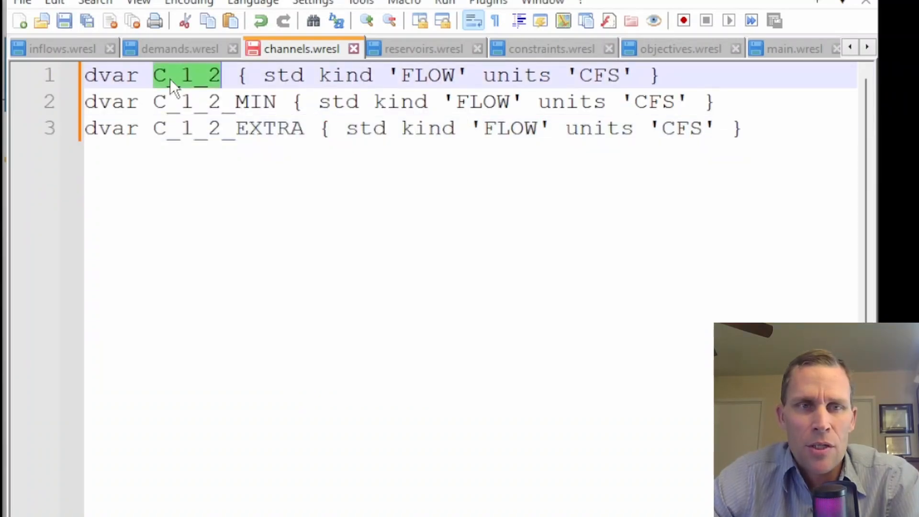
pyautogui.doubleClick(216, 102)
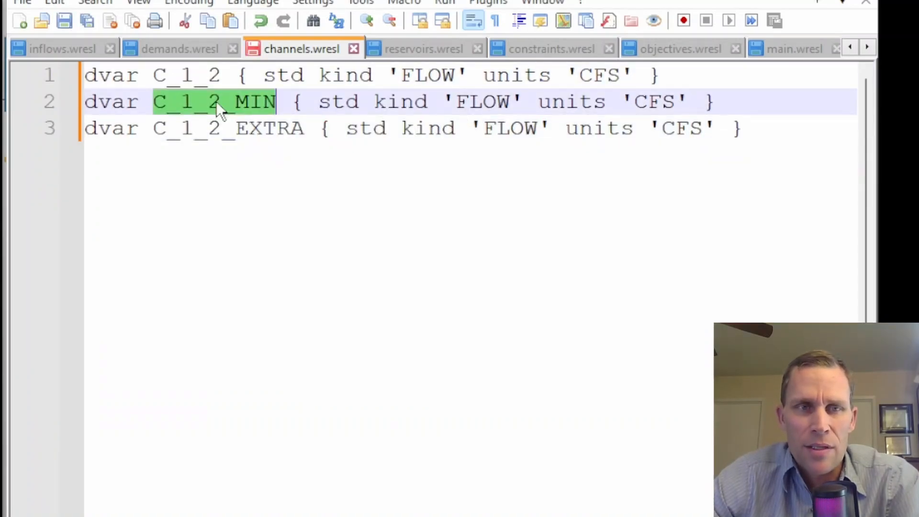
pyautogui.click(240, 147)
pyautogui.click(225, 139)
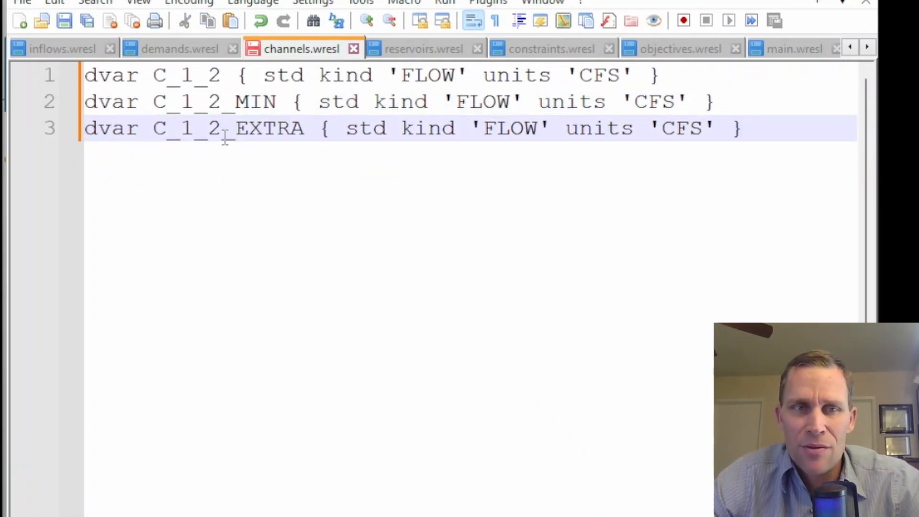
pyautogui.click(223, 106)
pyautogui.click(250, 127)
pyautogui.click(199, 76)
pyautogui.doubleClick(199, 76)
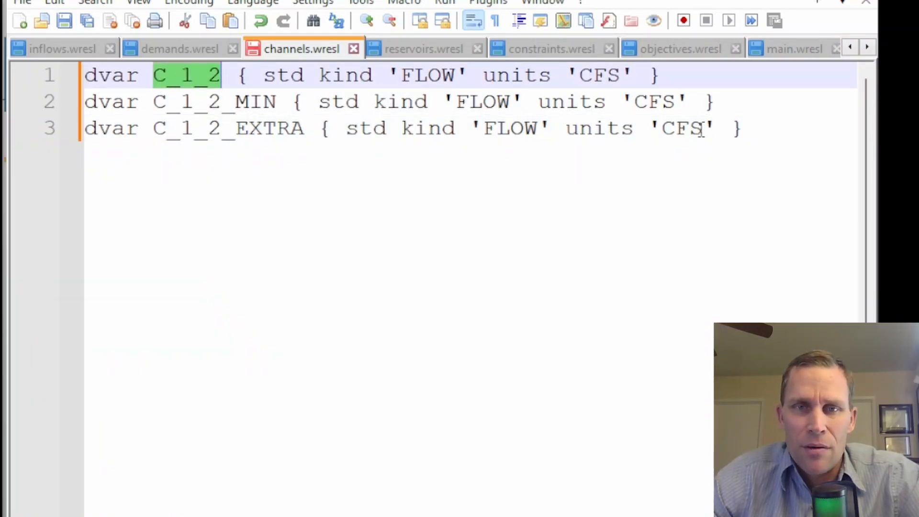
pyautogui.click(698, 129)
pyautogui.doubleClick(699, 128)
pyautogui.click(757, 128)
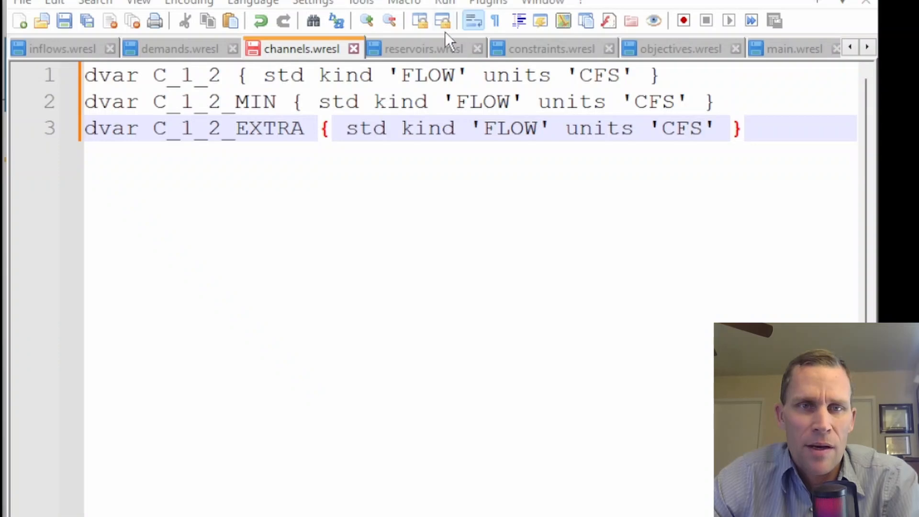
# Step: Fill reservoirs.wresl with dvar S_RES1 as 'STORAGE' in 'TAF', penalty-zone svars selected from s_res1_data, and CAPACITY_RES1 with value 966
pyautogui.click(438, 48)
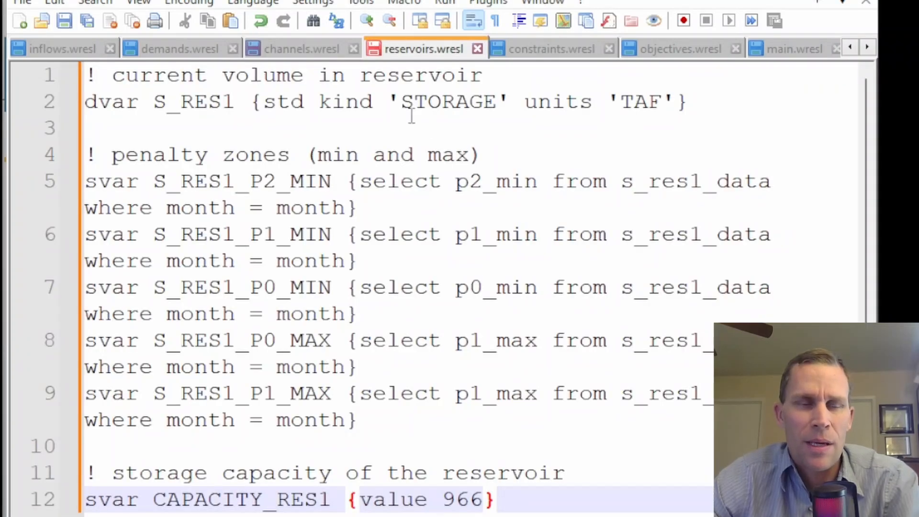
pyautogui.doubleClick(166, 102)
pyautogui.click(202, 102)
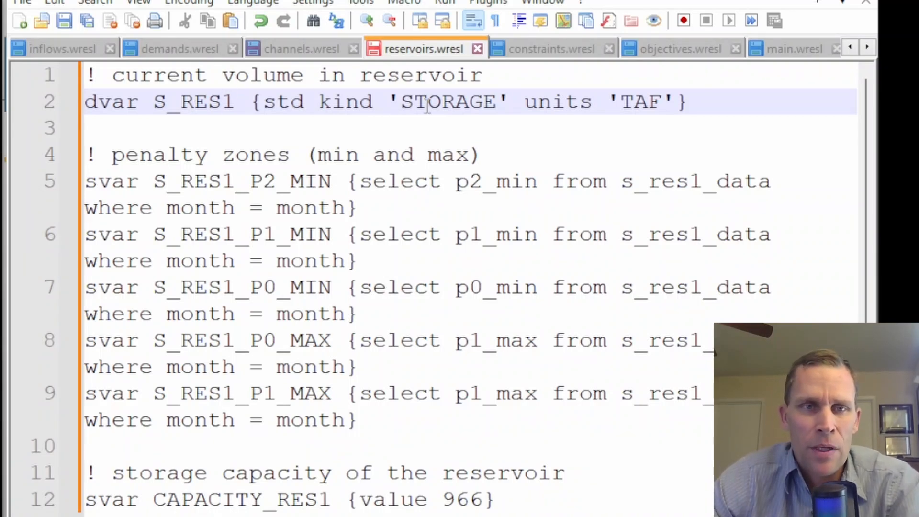
pyautogui.doubleClick(453, 102)
pyautogui.doubleClick(636, 102)
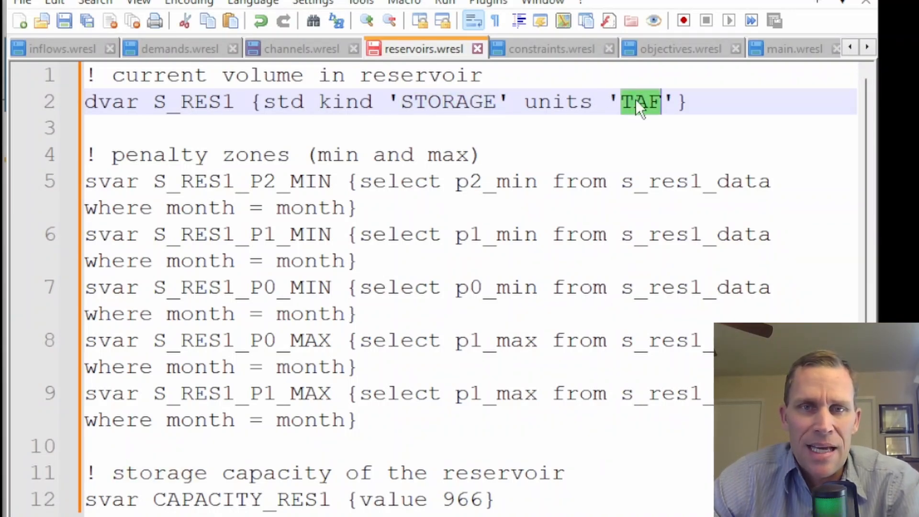
pyautogui.click(693, 103)
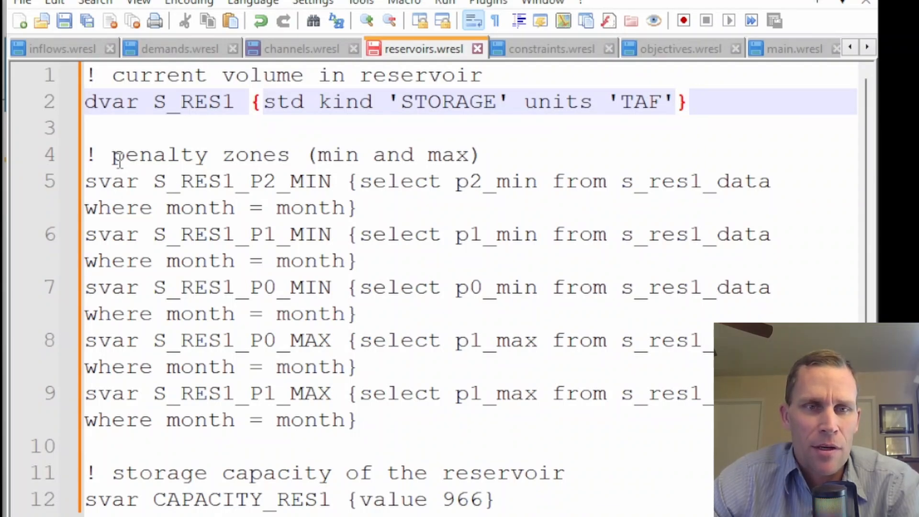
# Step: Delete the S_RES1_P2_MIN line from the penalty zones in reservoirs.wresl and widen the editor so each definition fits one line
pyautogui.moveTo(350, 199); pyautogui.dragTo(45, 184)
pyautogui.press('Delete')
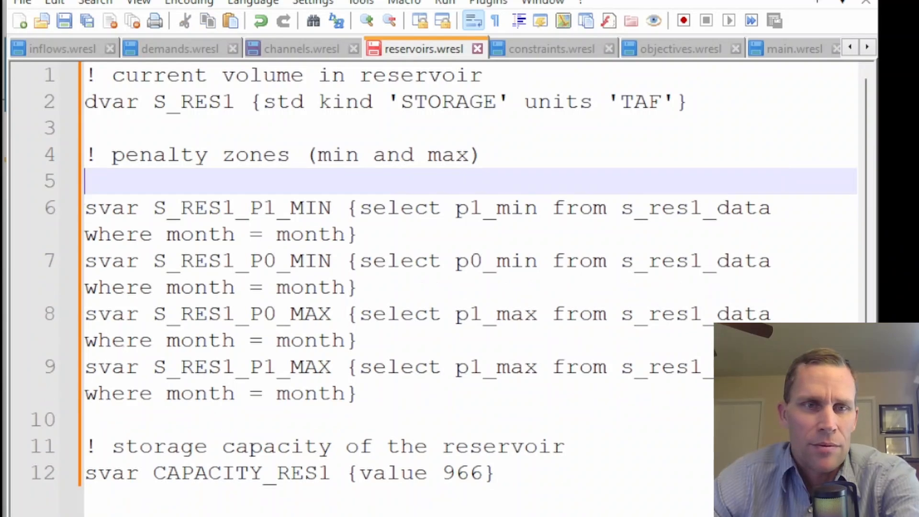
pyautogui.press('BackSpace')
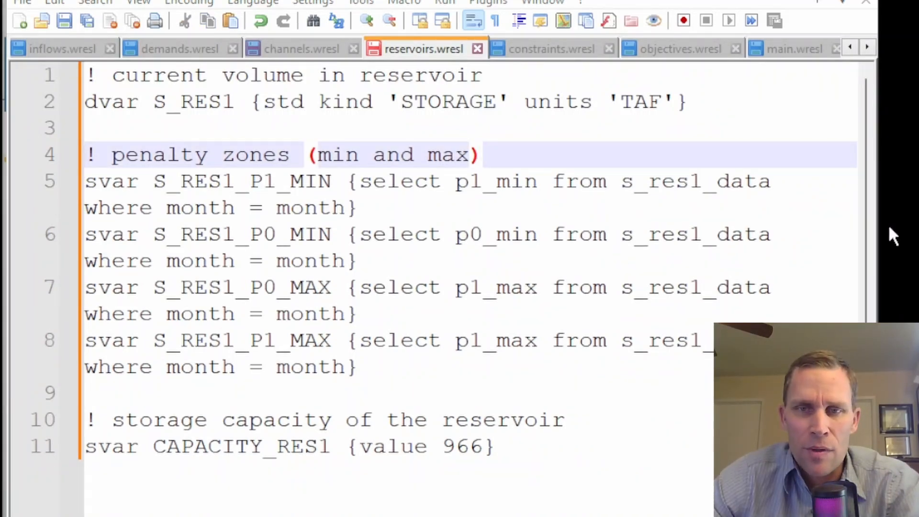
pyautogui.moveTo(879, 228); pyautogui.dragTo(918, 229)
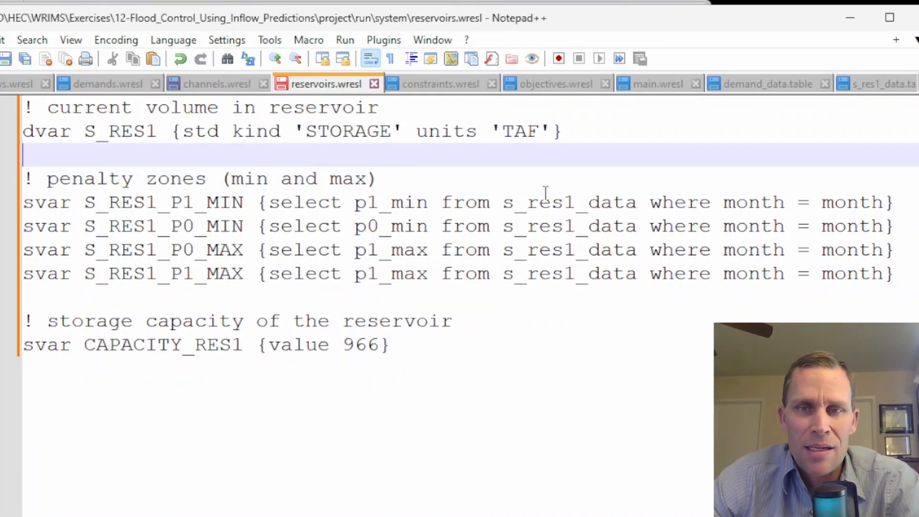
# Step: Check the column selected by each penalty-zone svar in reservoirs.wresl, correcting S_RES1_P0_MAX to select p0_max
pyautogui.doubleClick(406, 203)
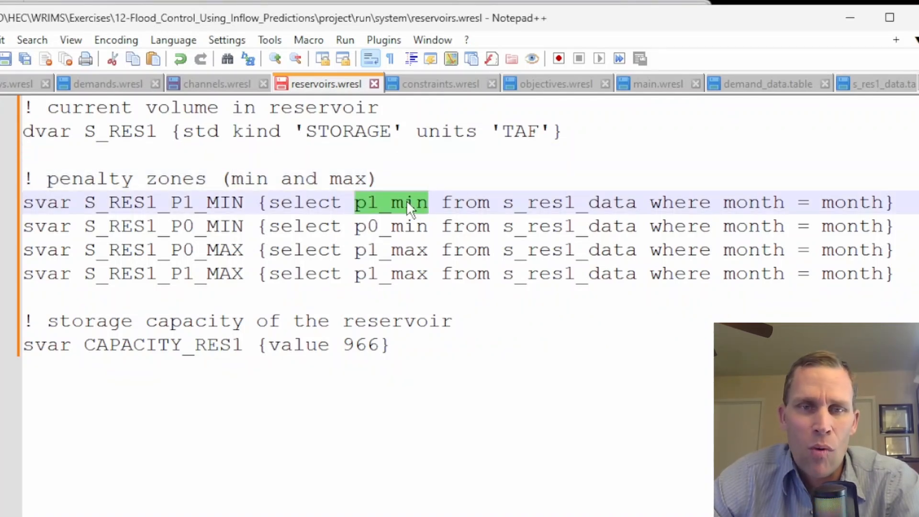
pyautogui.doubleClick(404, 228)
pyautogui.click(405, 250)
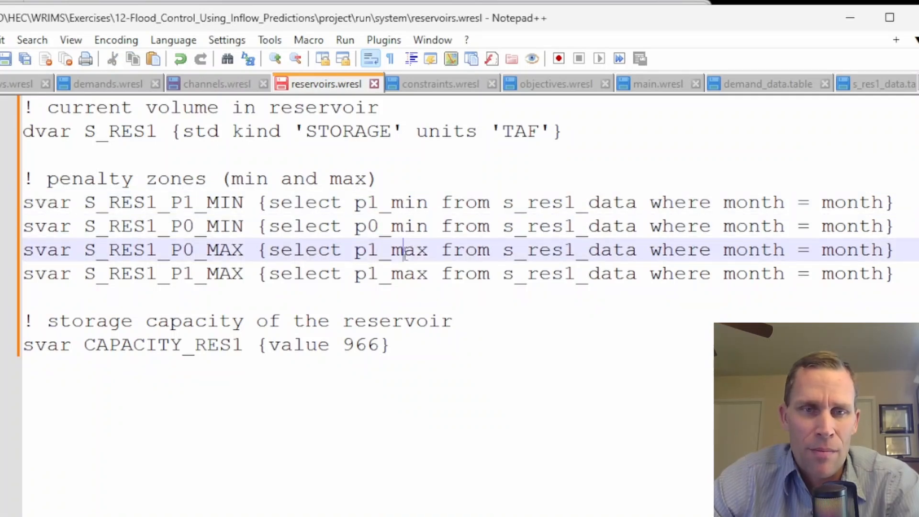
pyautogui.moveTo(366, 251); pyautogui.dragTo(383, 252)
pyautogui.write('0')
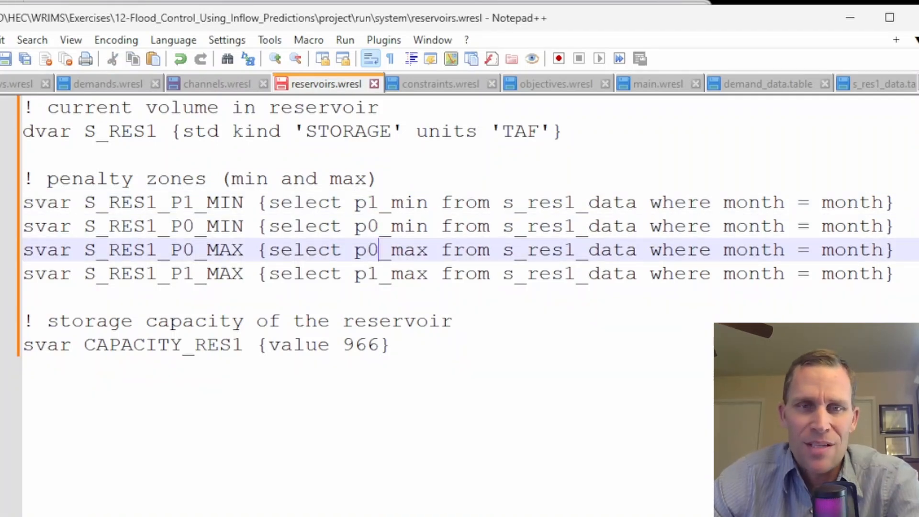
pyautogui.hotkey('alt', 'Tab')
pyautogui.doubleClick(396, 272)
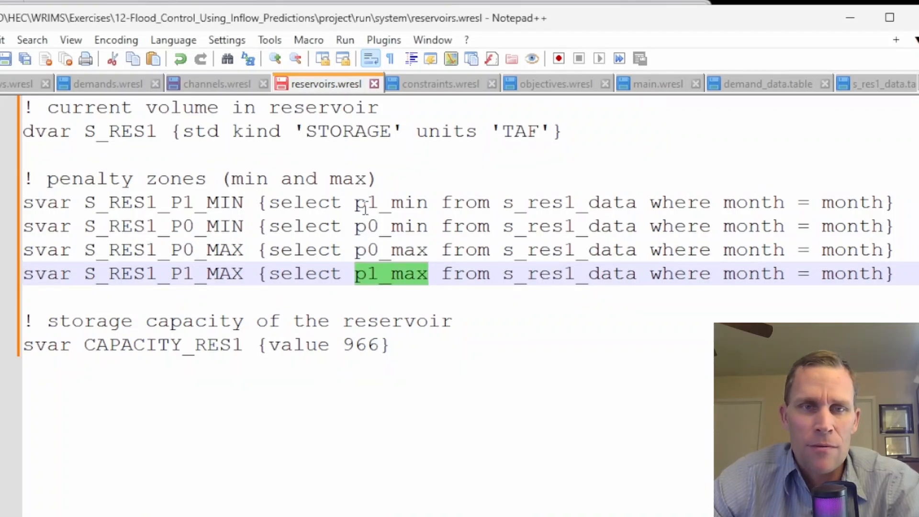
# Step: Review the monthly penalty-zone limits for all 12 months in s_res1_data.table
pyautogui.click(887, 85)
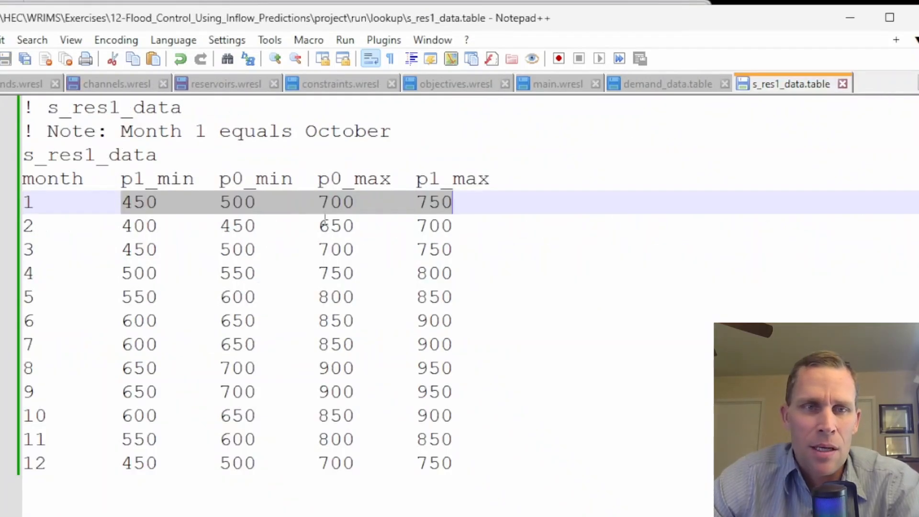
pyautogui.moveTo(453, 462); pyautogui.dragTo(24, 202)
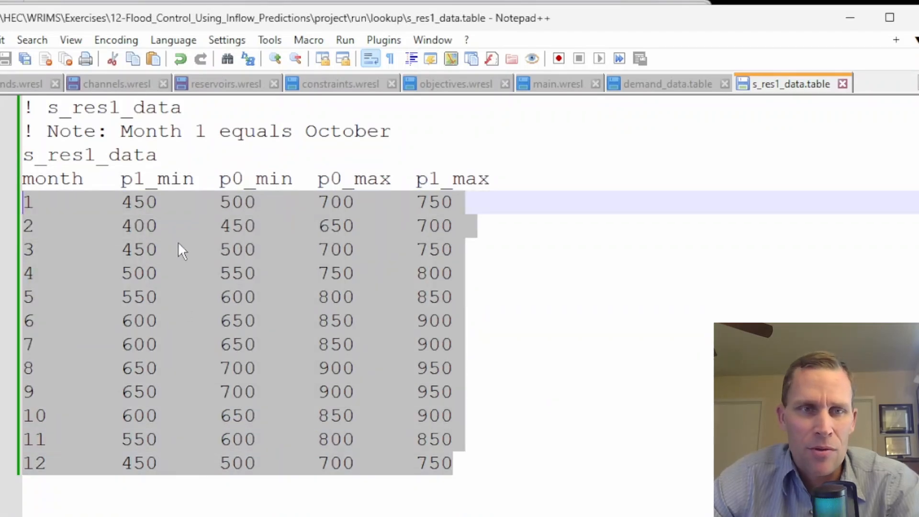
pyautogui.click(177, 160)
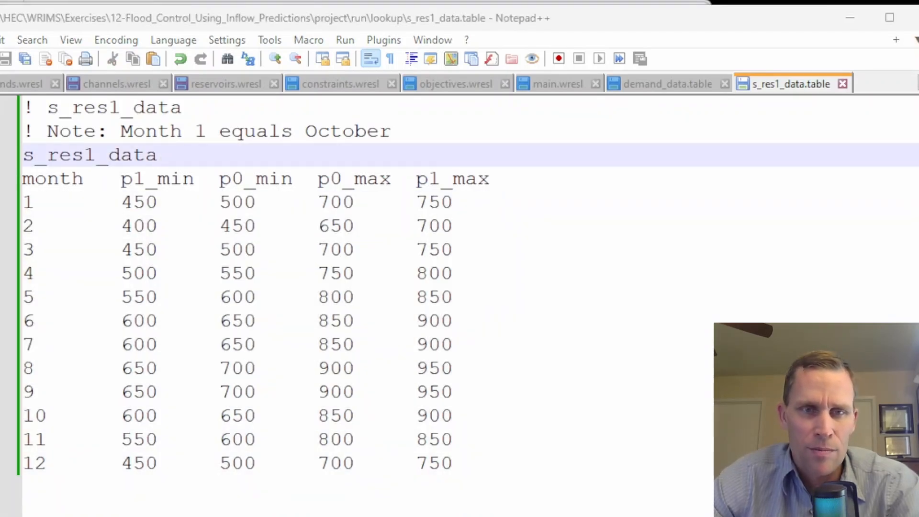
# Step: Switch to the California Data Exchange Center site in the browser and open New Bullards Bar's details from the major reservoirs' current conditions
pyautogui.hotkey('alt', 'Tab')
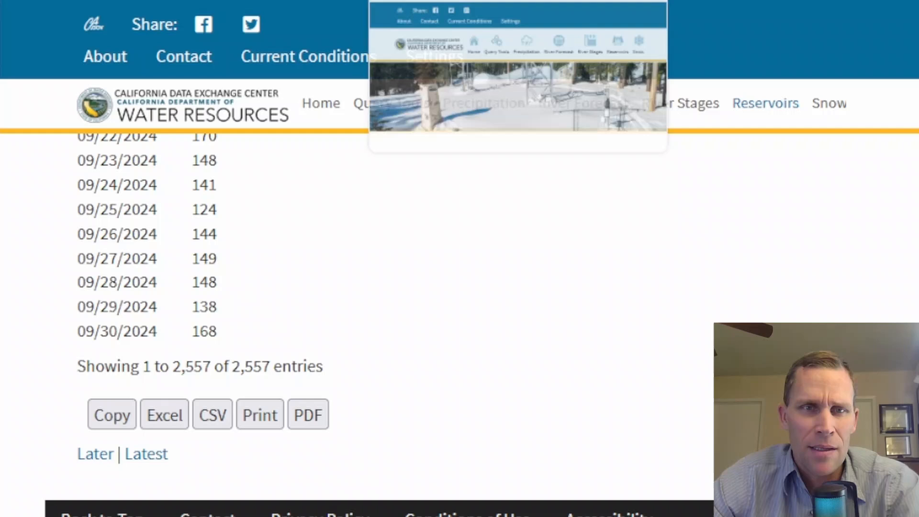
pyautogui.click(445, 1)
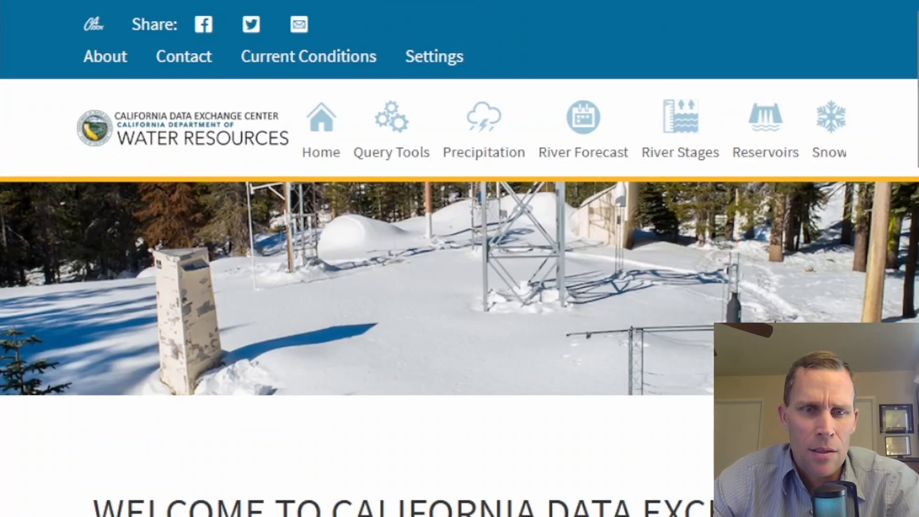
pyautogui.scroll(-6, 513, 236)
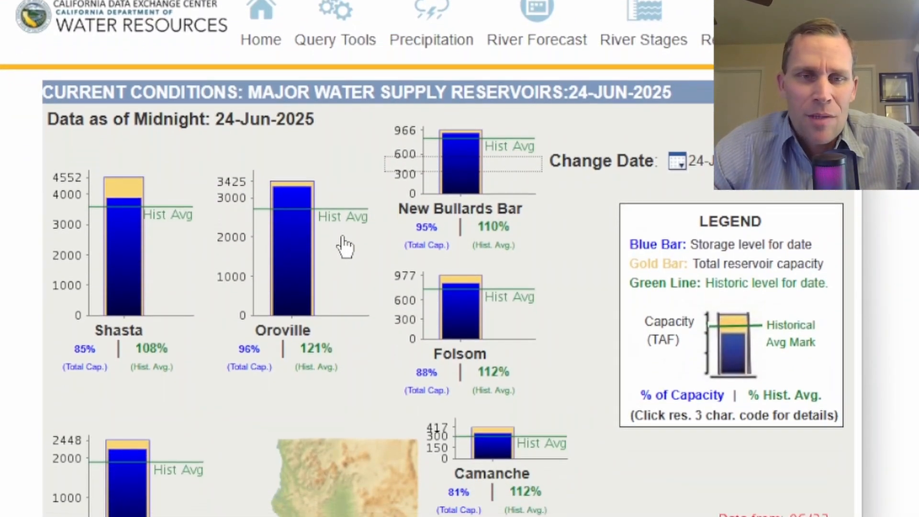
pyautogui.scroll(-3, 345, 283)
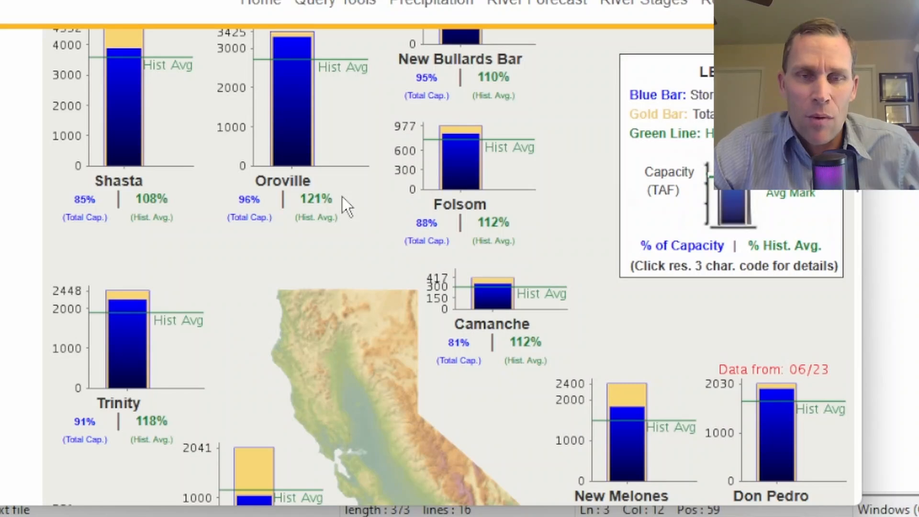
pyautogui.scroll(-7, 343, 197)
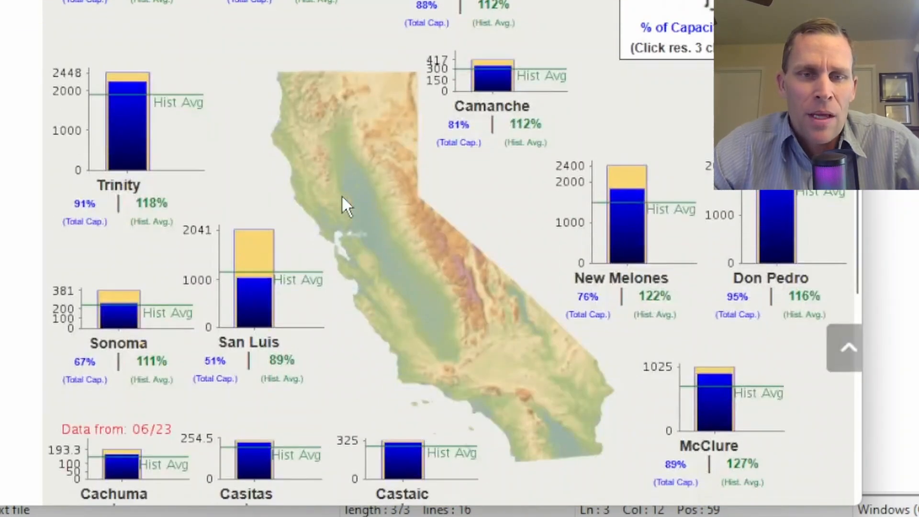
pyautogui.scroll(-2, 342, 196)
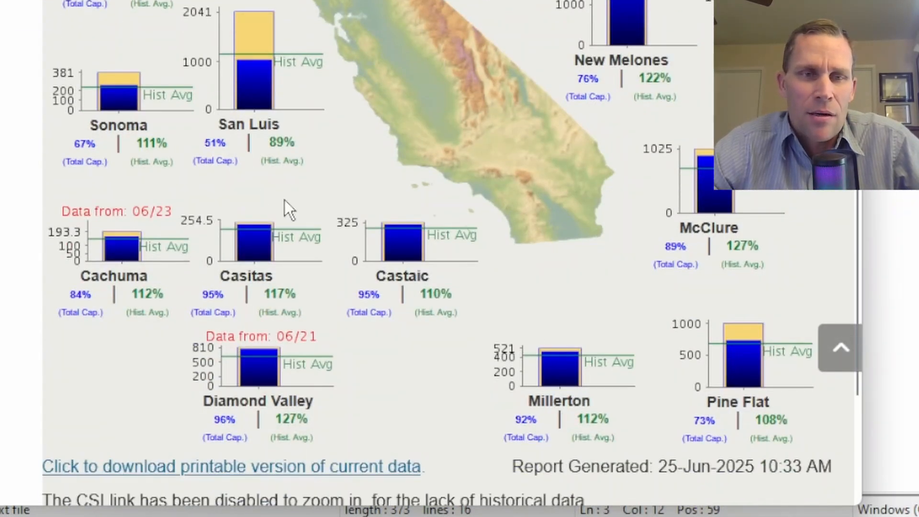
pyautogui.scroll(10, 365, 171)
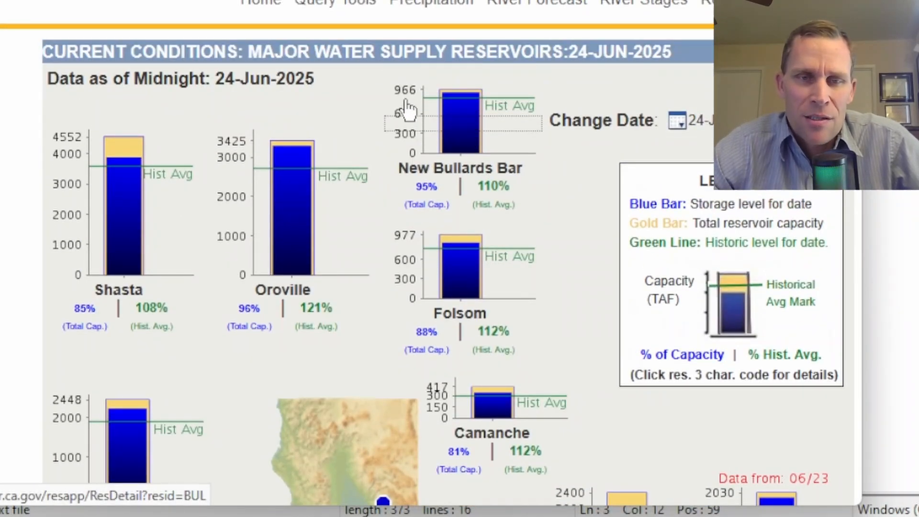
pyautogui.click(455, 114)
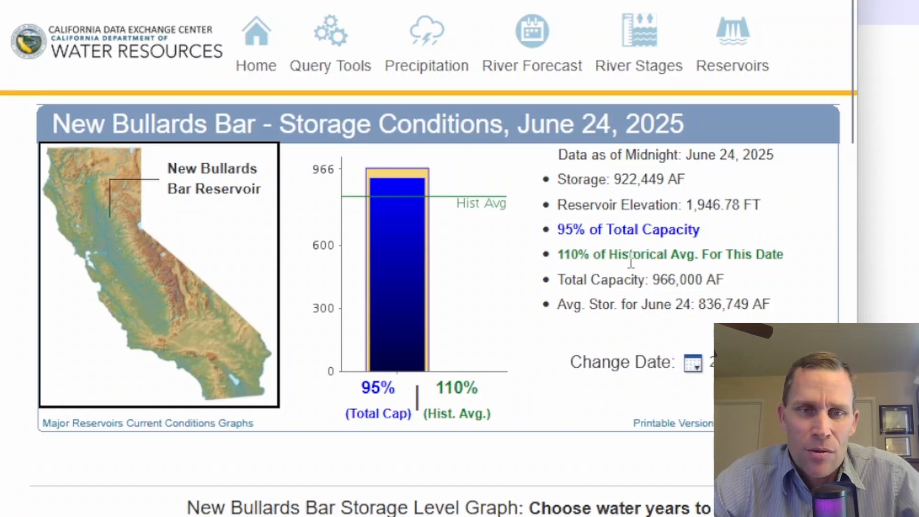
# Step: Examine the New Bullards Bar storage levels graph, comparing total capacity, historical average and the plotted water years across the months
pyautogui.scroll(-10, 632, 261)
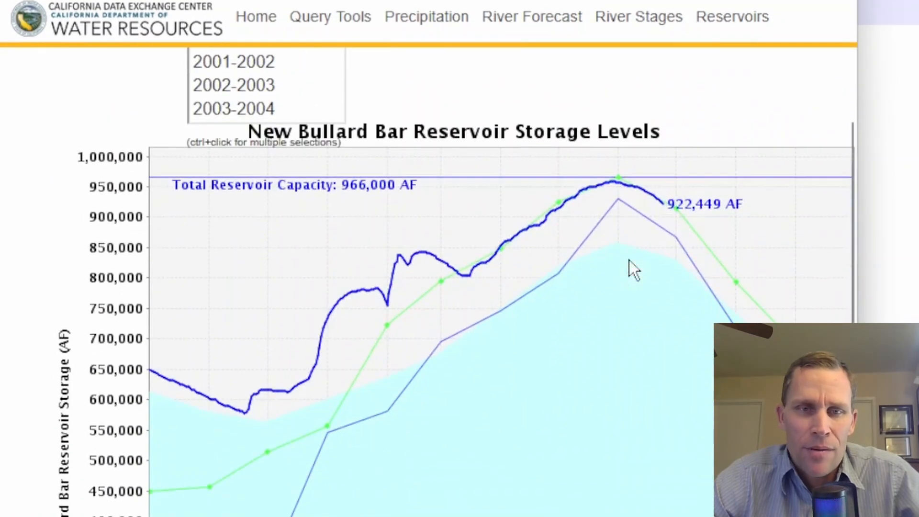
pyautogui.scroll(-3, 628, 260)
pyautogui.scroll(3, 626, 260)
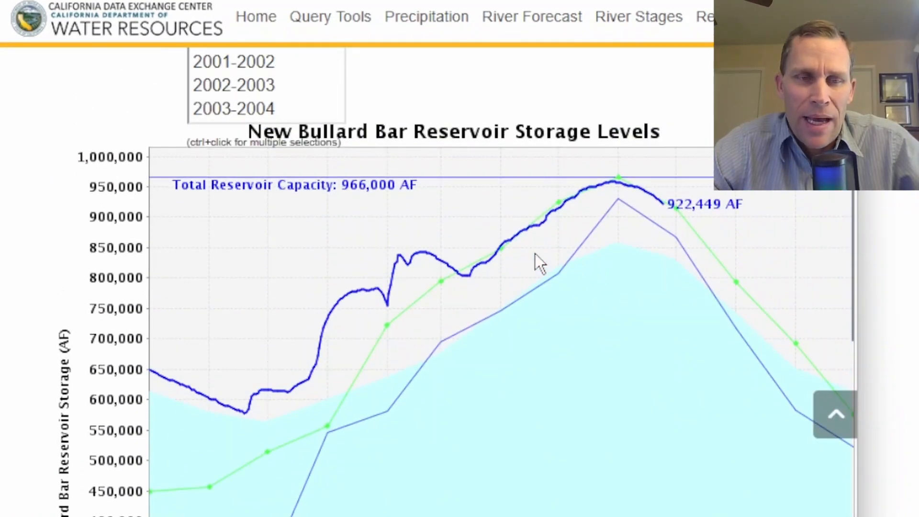
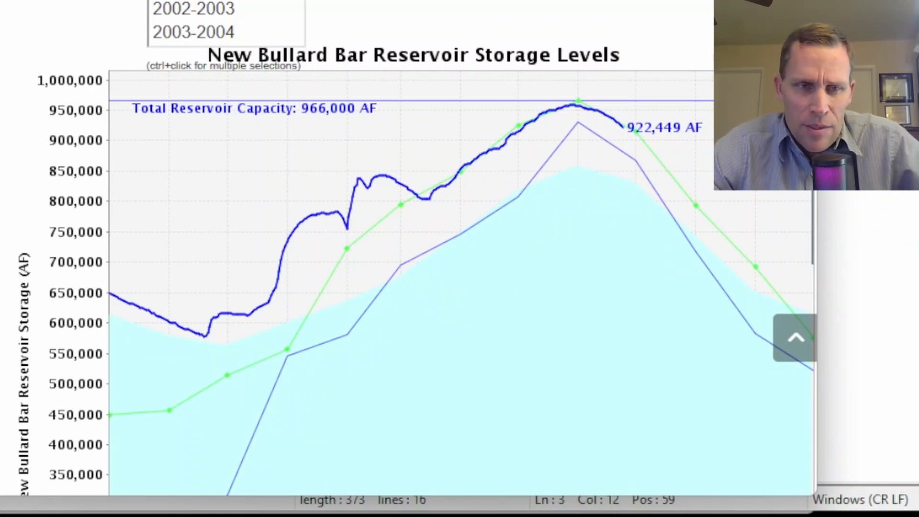
pyautogui.scroll(-9, 9, 273)
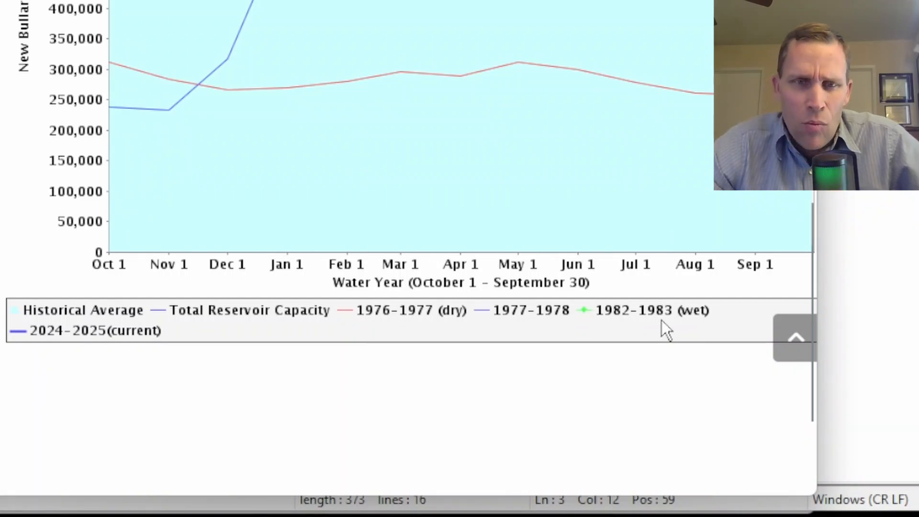
pyautogui.scroll(5, 384, 208)
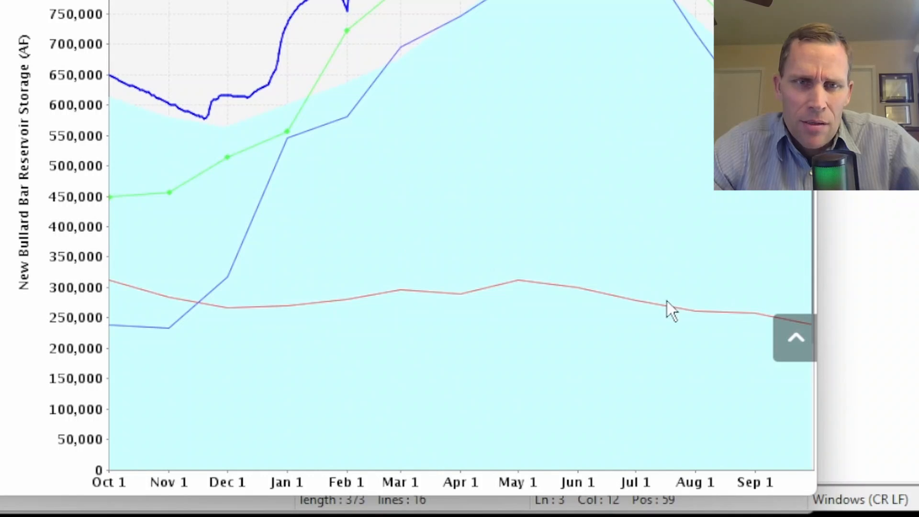
pyautogui.scroll(5, 294, 287)
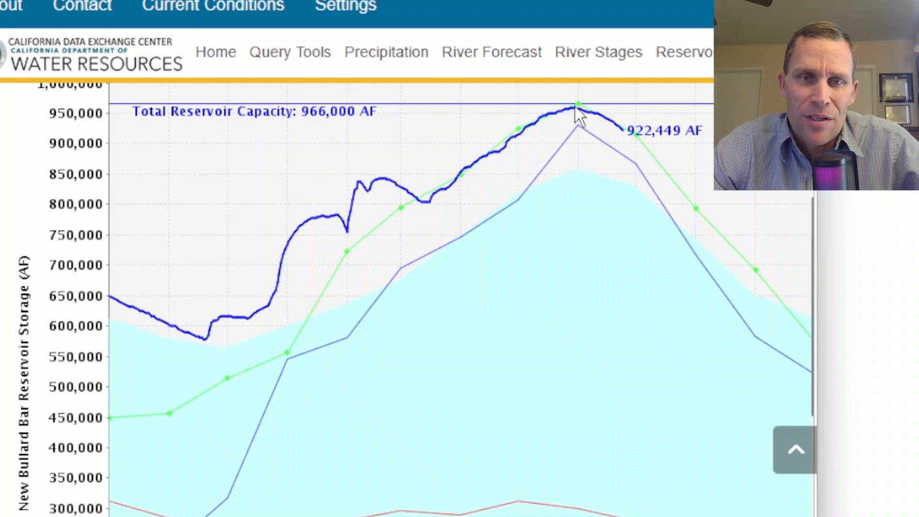
pyautogui.scroll(2, 565, 157)
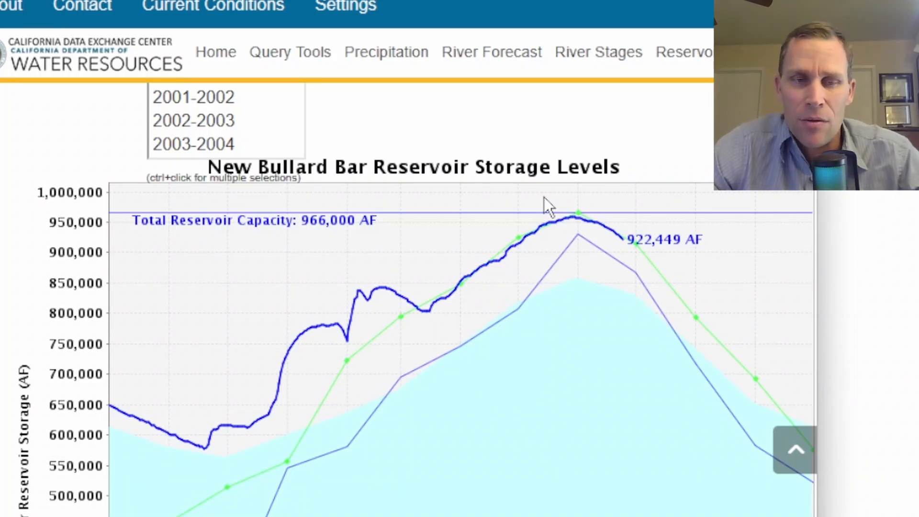
pyautogui.scroll(-4, 517, 219)
pyautogui.scroll(2, 278, 267)
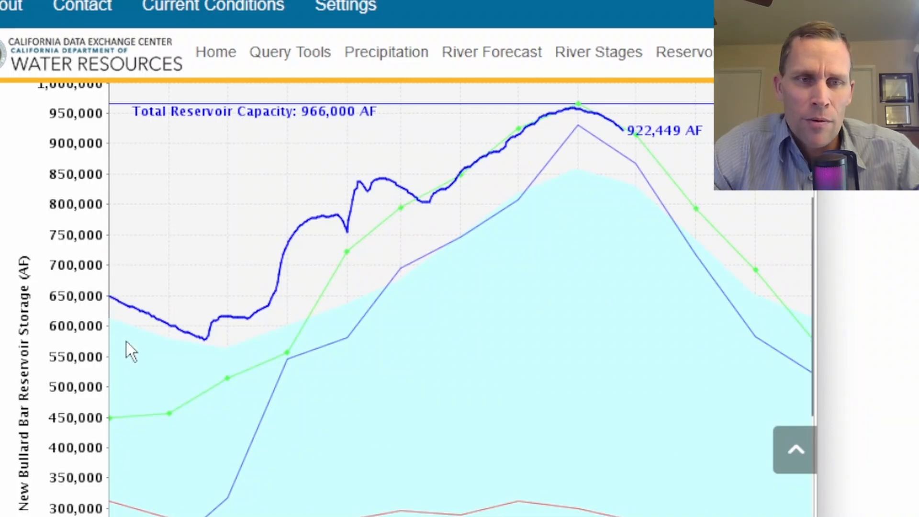
# Step: Switch back to s_res1_data.table in Notepad++ and examine the month 1 limits of each penalty zone, from p1_min to p1_max
pyautogui.hotkey('alt', 'Tab')
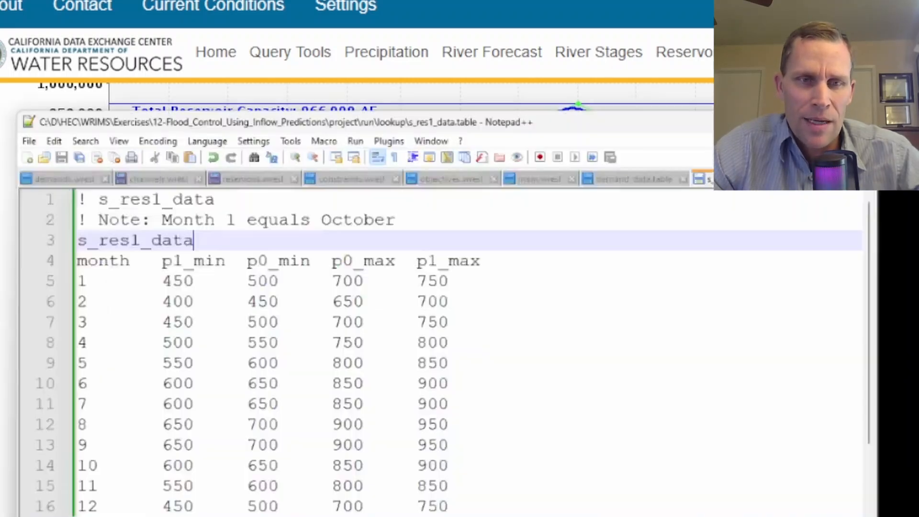
pyautogui.moveTo(140, 173); pyautogui.dragTo(563, 183)
pyautogui.click(381, 165)
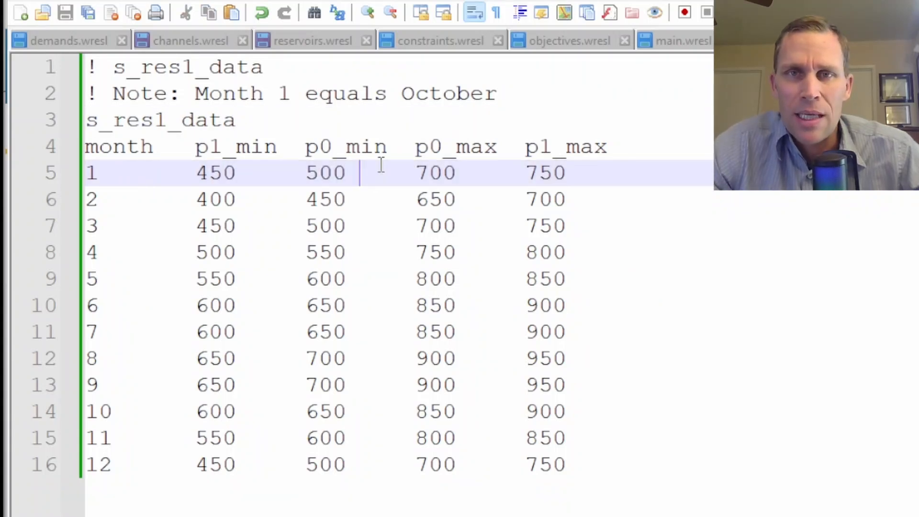
pyautogui.moveTo(304, 171); pyautogui.dragTo(358, 174)
pyautogui.moveTo(415, 172); pyautogui.dragTo(456, 174)
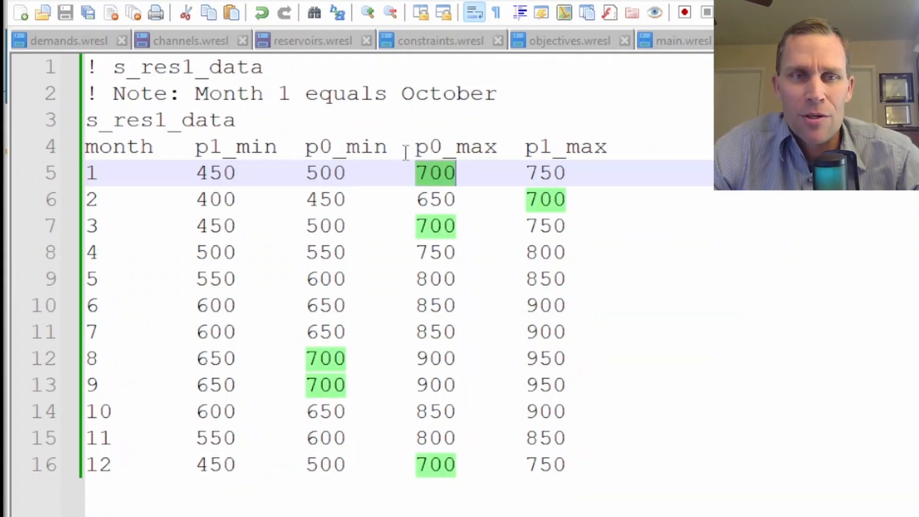
pyautogui.click(306, 172)
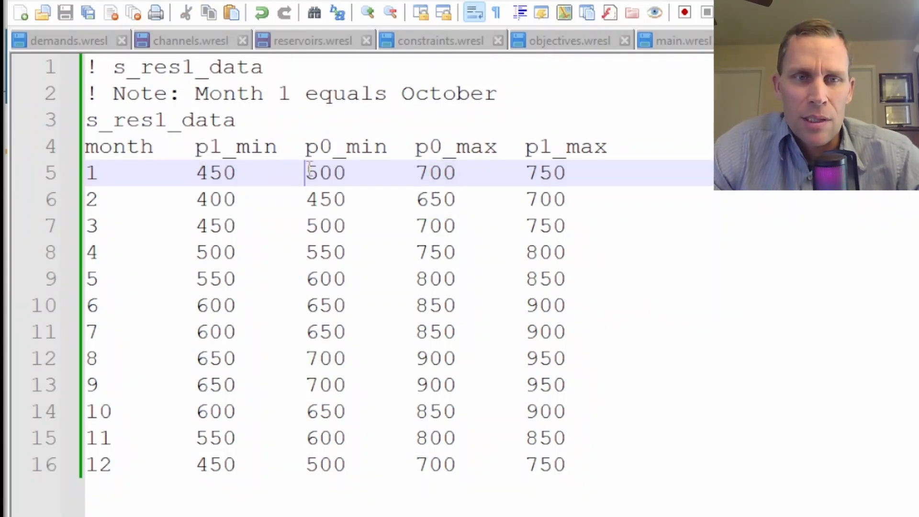
pyautogui.moveTo(305, 173); pyautogui.dragTo(351, 172)
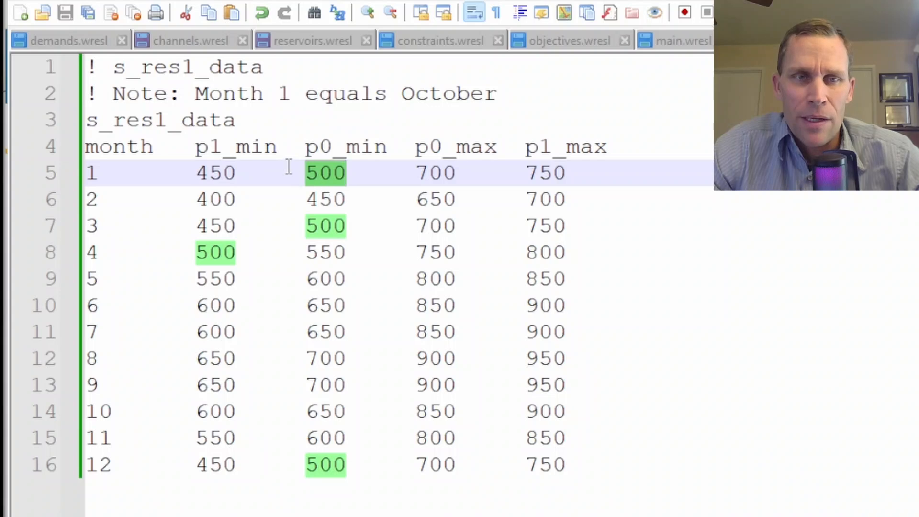
pyautogui.moveTo(195, 173); pyautogui.dragTo(238, 175)
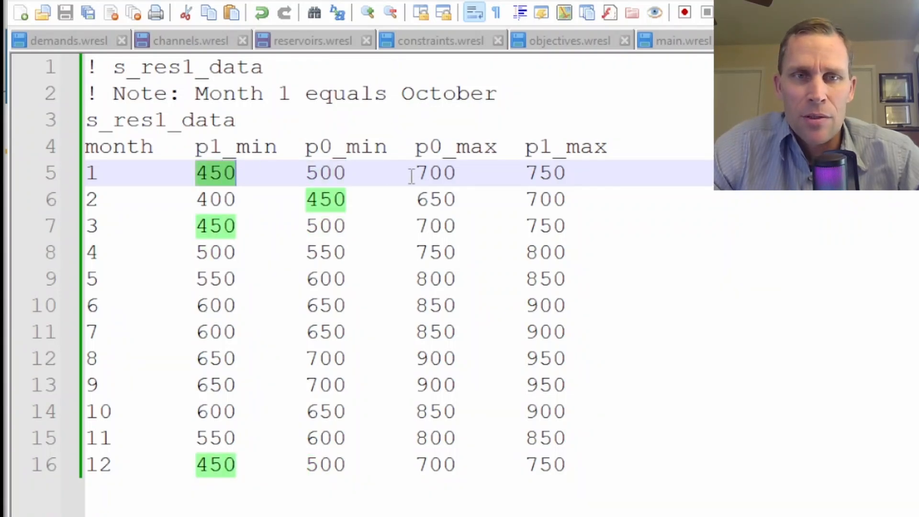
pyautogui.moveTo(415, 175); pyautogui.dragTo(454, 176)
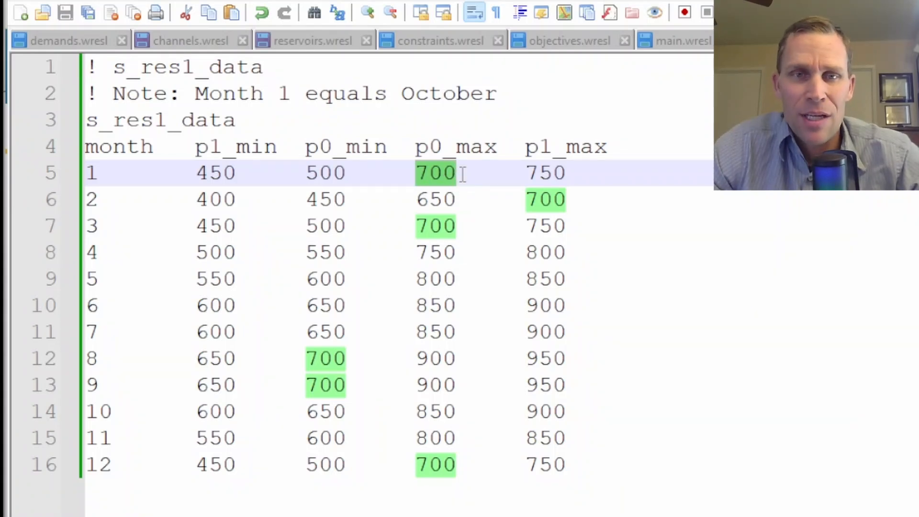
pyautogui.moveTo(523, 173); pyautogui.dragTo(565, 178)
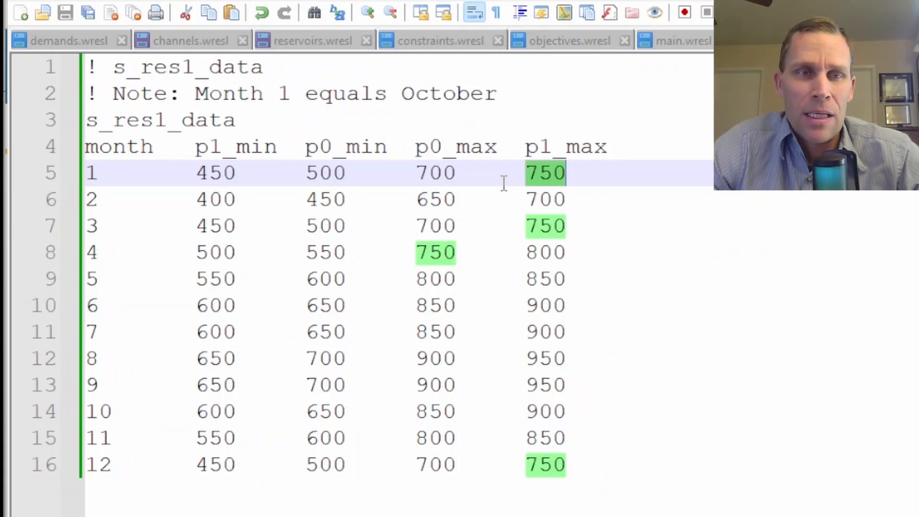
pyautogui.moveTo(86, 173); pyautogui.dragTo(617, 171)
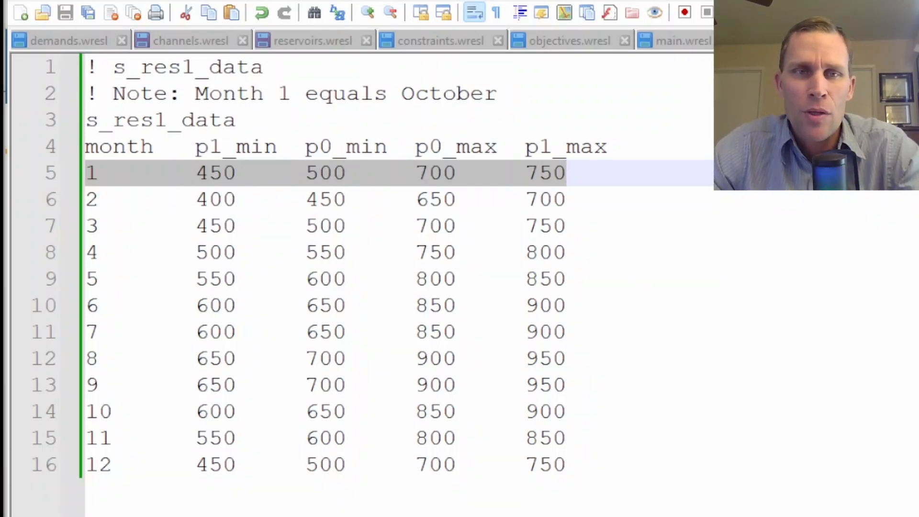
# Step: Paste the prepared continuity, instream flow, reservoir capacity and storage penalty goals into the empty constraints.wresl file
pyautogui.click(418, 42)
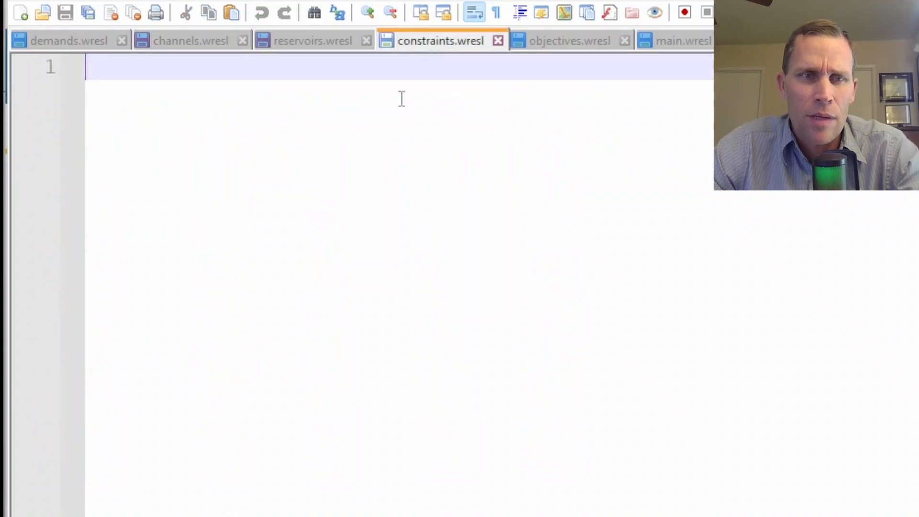
pyautogui.hotkey('ctrl', 'v')
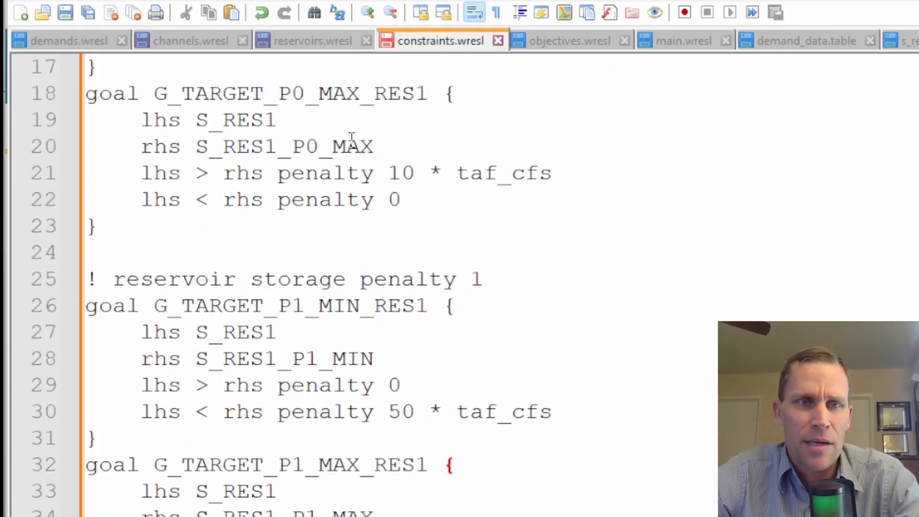
pyautogui.scroll(6, 357, 139)
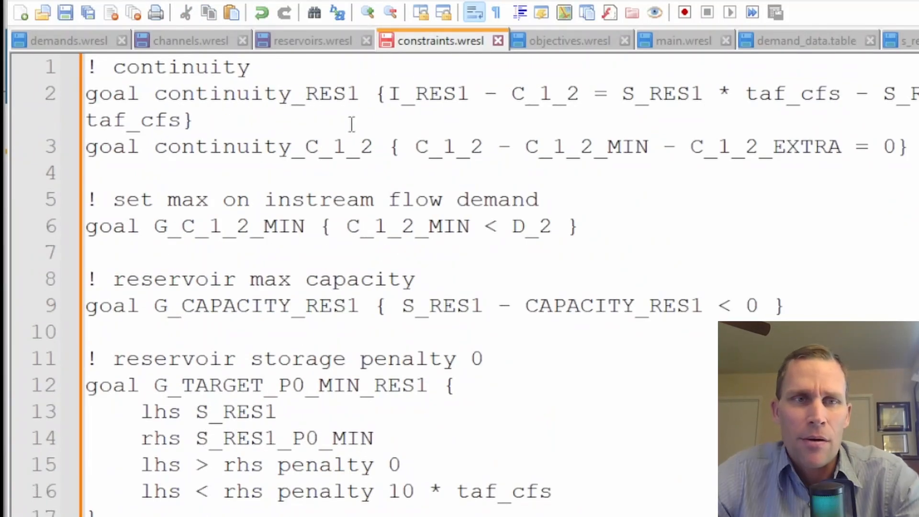
# Step: Examine the continuity_RES1 goal in constraints.wresl, from the inflow and release terms through the storage change in taf_cfs
pyautogui.doubleClick(239, 100)
pyautogui.click(287, 67)
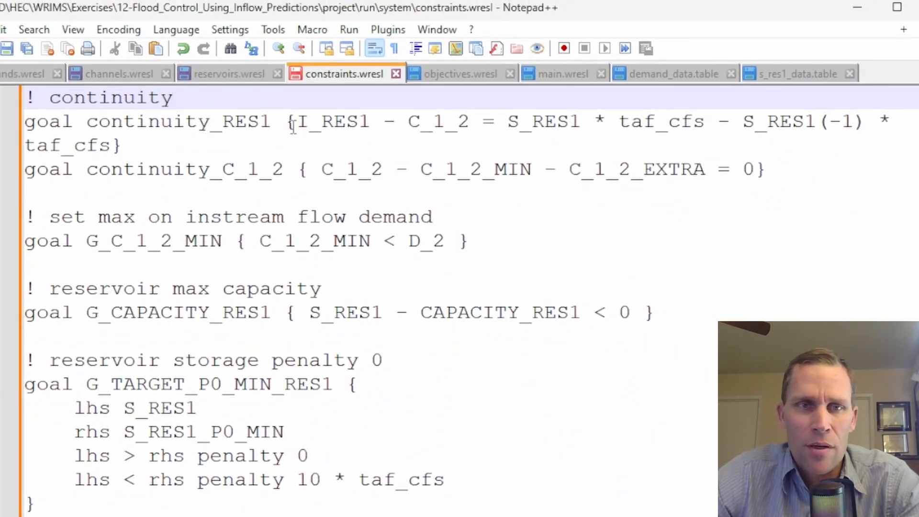
pyautogui.moveTo(295, 123); pyautogui.dragTo(113, 146)
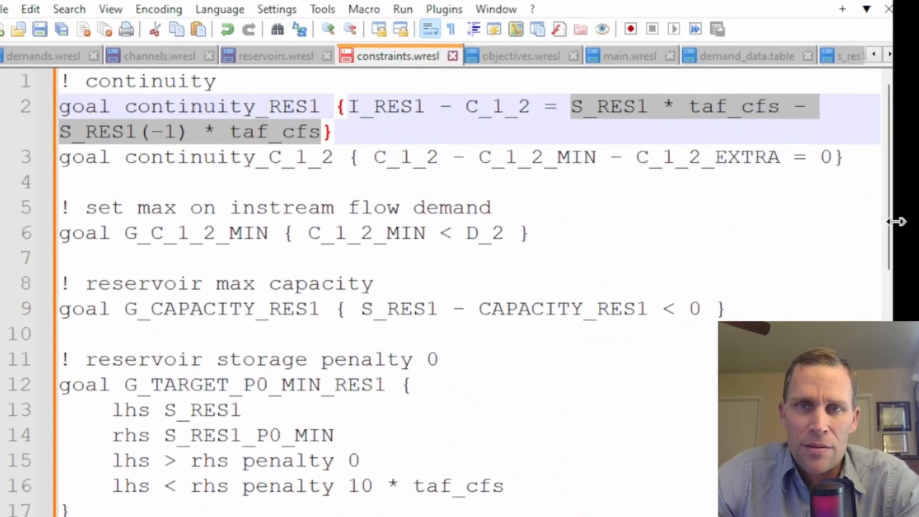
# Step: Review how the continuity_C_1_2 goal splits C_1_2 into its MIN and EXTRA components, and save constraints.wresl
pyautogui.doubleClick(197, 147)
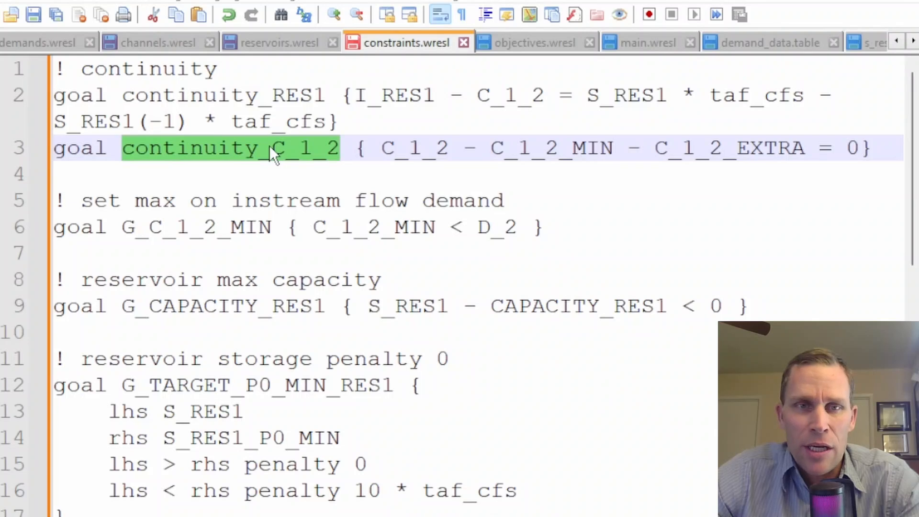
pyautogui.click(269, 145)
pyautogui.moveTo(382, 149); pyautogui.dragTo(449, 149)
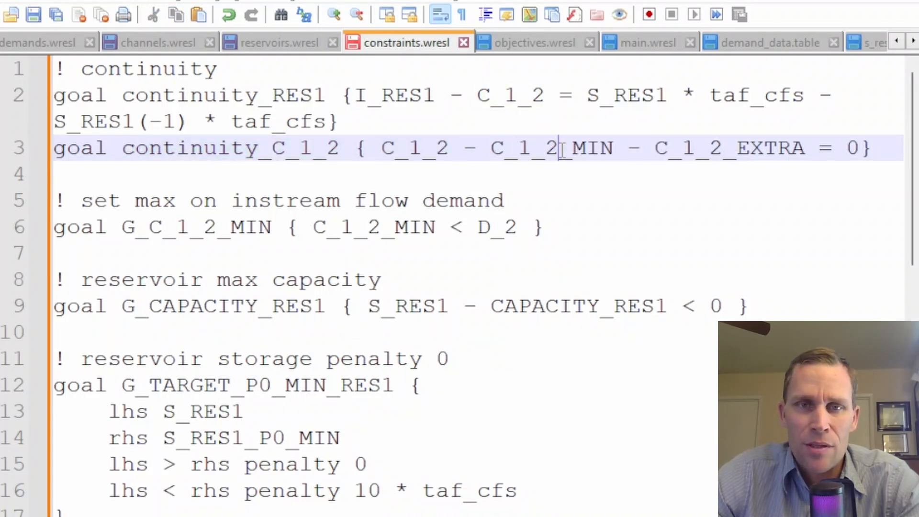
pyautogui.doubleClick(518, 146)
pyautogui.doubleClick(762, 151)
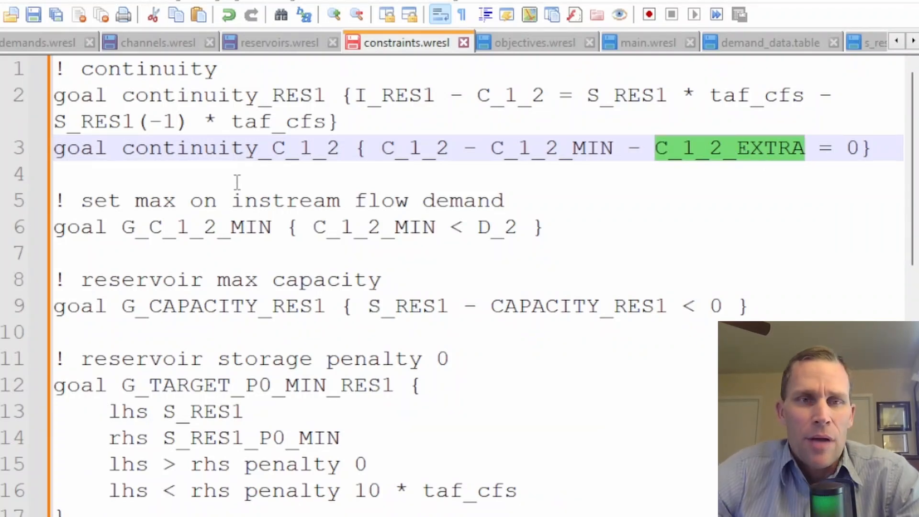
pyautogui.moveTo(311, 148); pyautogui.dragTo(690, 150)
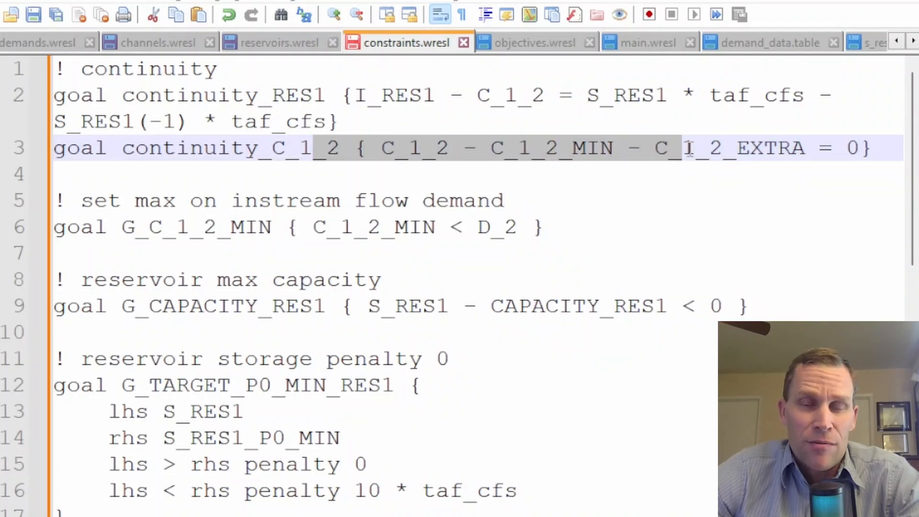
pyautogui.click(489, 174)
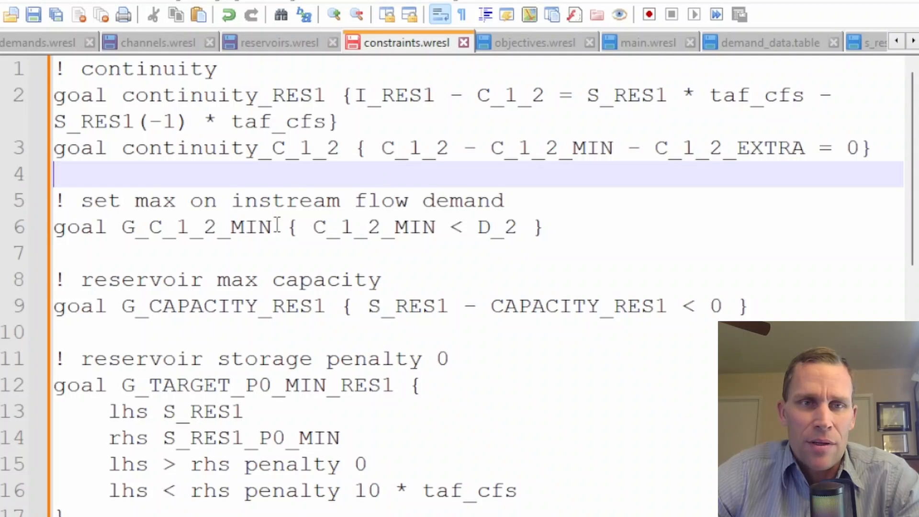
pyautogui.hotkey('ctrl', 's')
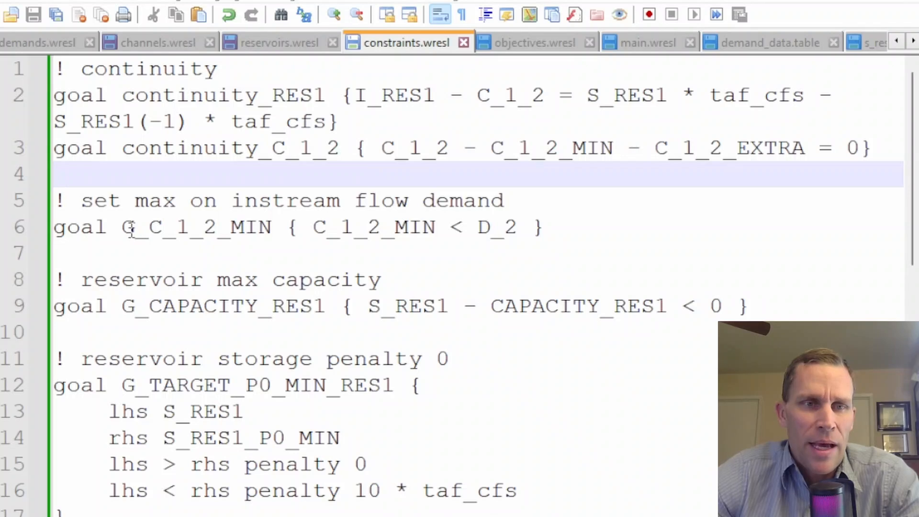
# Step: Examine the instream flow goal G_C_1_2_MIN, comparing C_1_2_MIN with demand D_2 and the terms of the C_1_2 continuity goal
pyautogui.moveTo(81, 201); pyautogui.dragTo(513, 200)
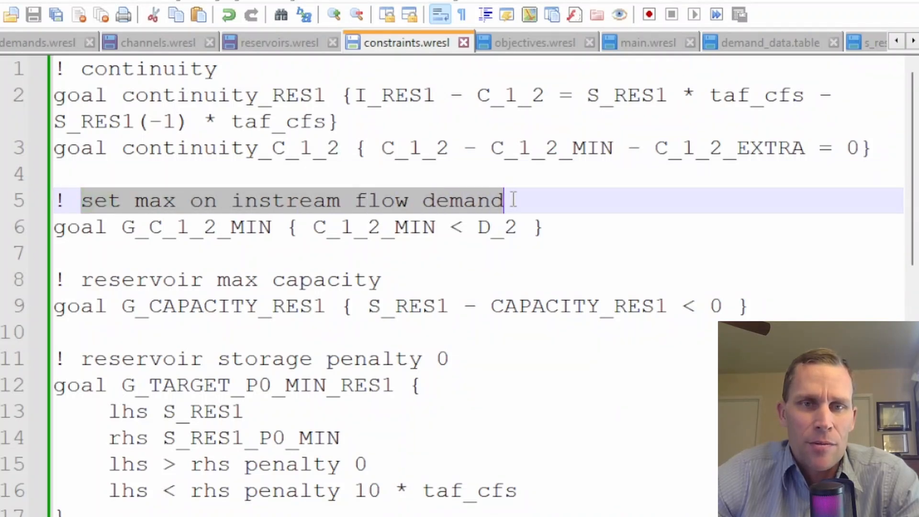
pyautogui.click(476, 174)
pyautogui.moveTo(478, 227); pyautogui.dragTo(518, 227)
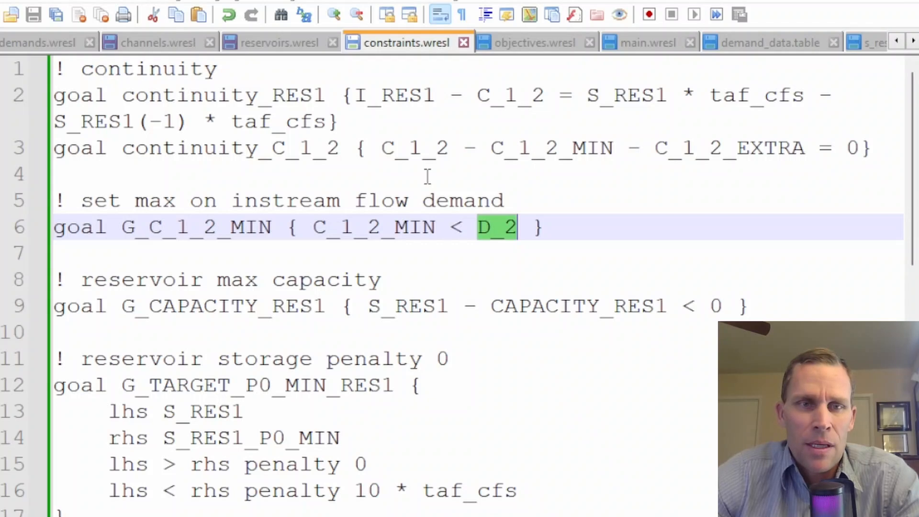
pyautogui.doubleClick(367, 230)
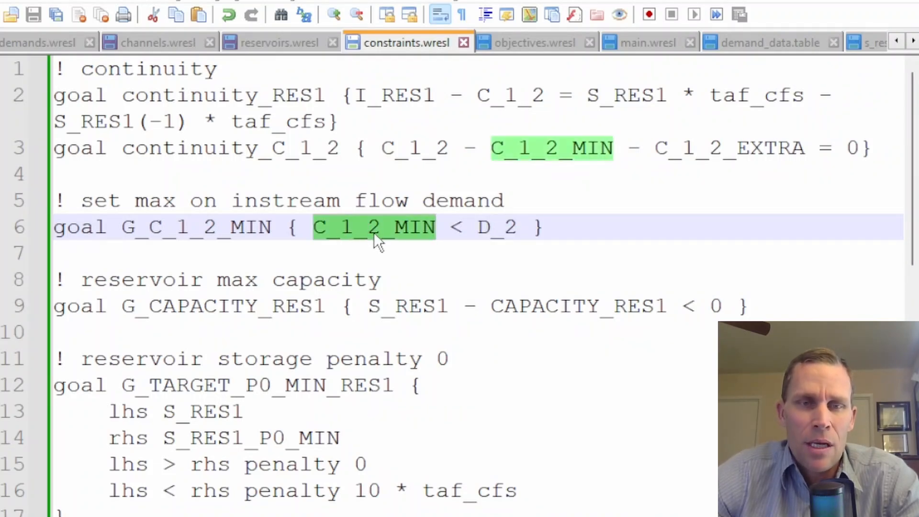
pyautogui.doubleClick(403, 149)
pyautogui.doubleClick(406, 227)
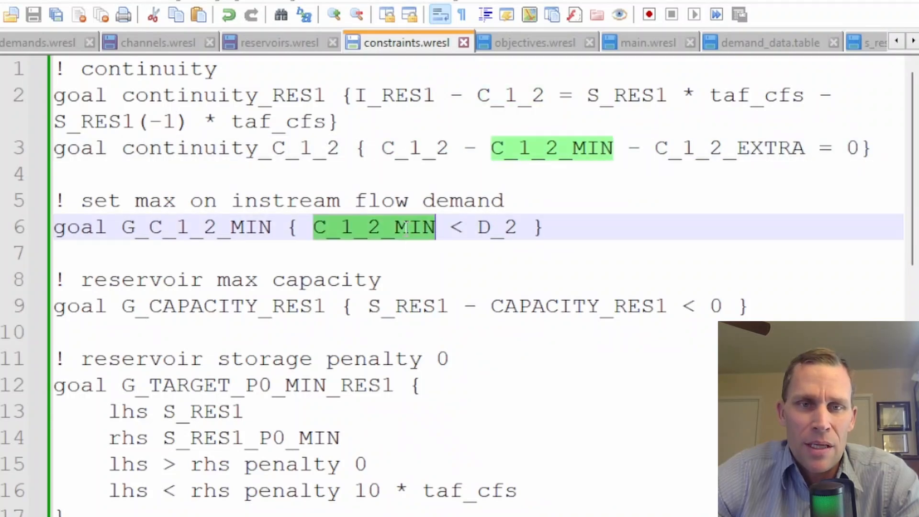
pyautogui.doubleClick(494, 228)
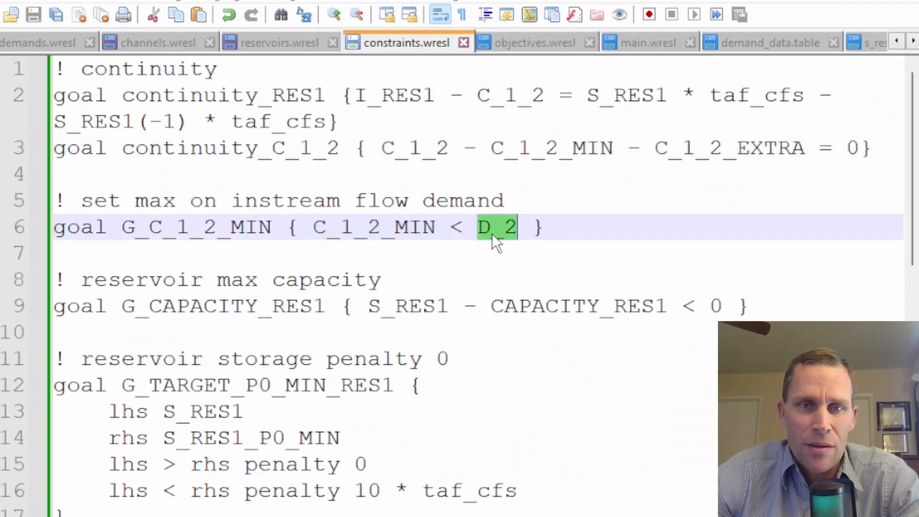
pyautogui.doubleClick(704, 147)
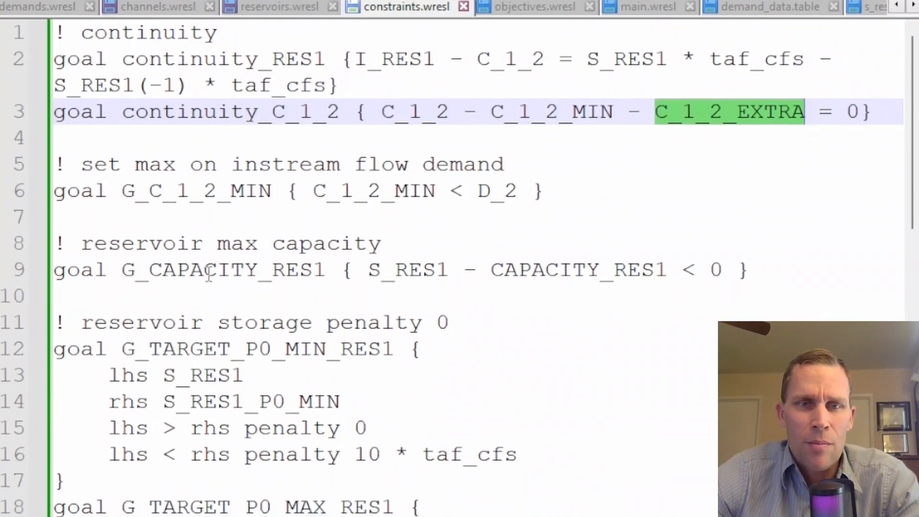
# Step: Review the G_CAPACITY_RES1 goal's terms, check the CAPACITY_RES1 definition in reservoirs.wresl, and return to constraints.wresl
pyautogui.doubleClick(411, 260)
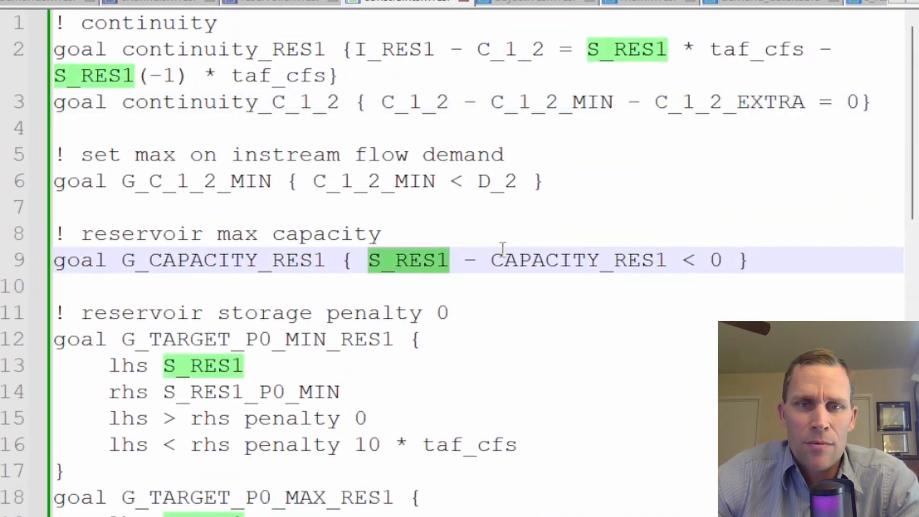
pyautogui.doubleClick(588, 260)
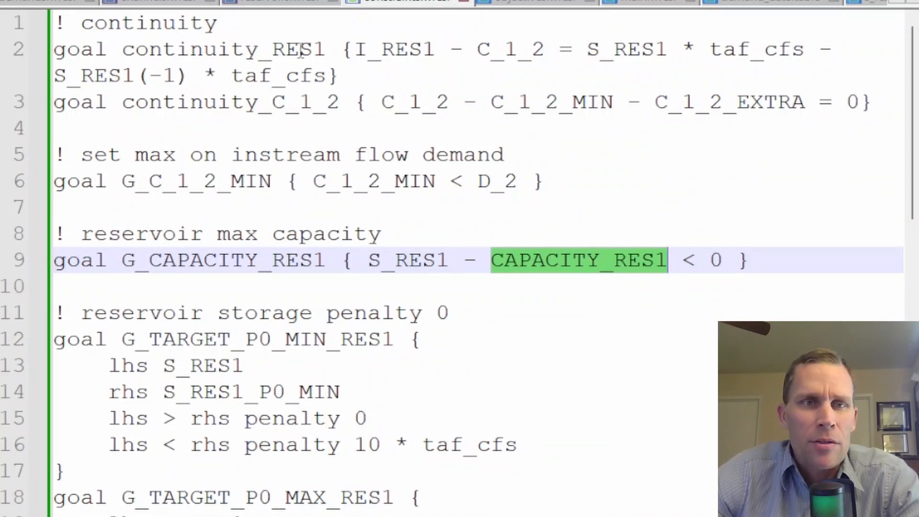
pyautogui.click(281, 4)
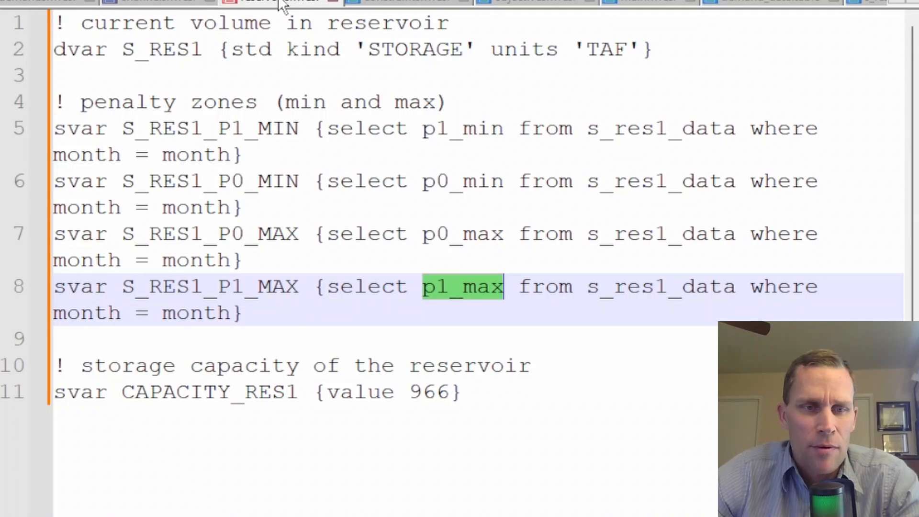
pyautogui.moveTo(490, 390); pyautogui.dragTo(41, 390)
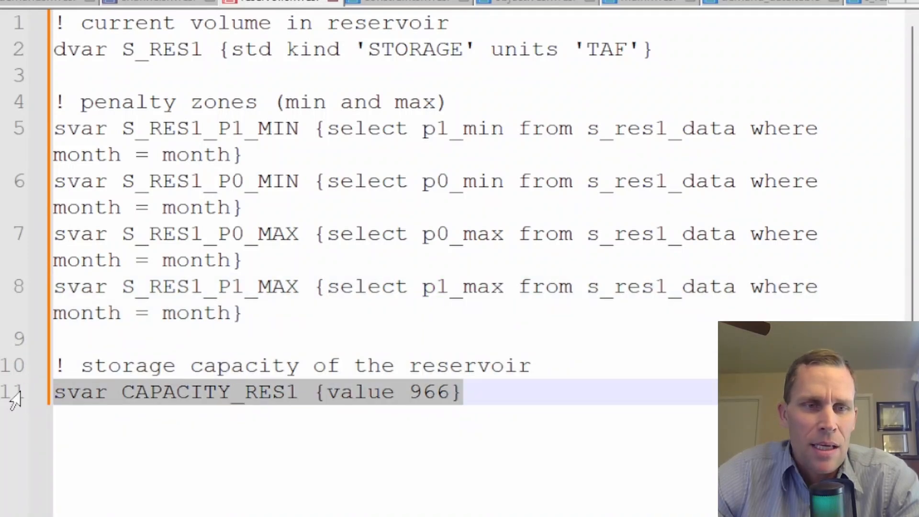
pyautogui.click(366, 389)
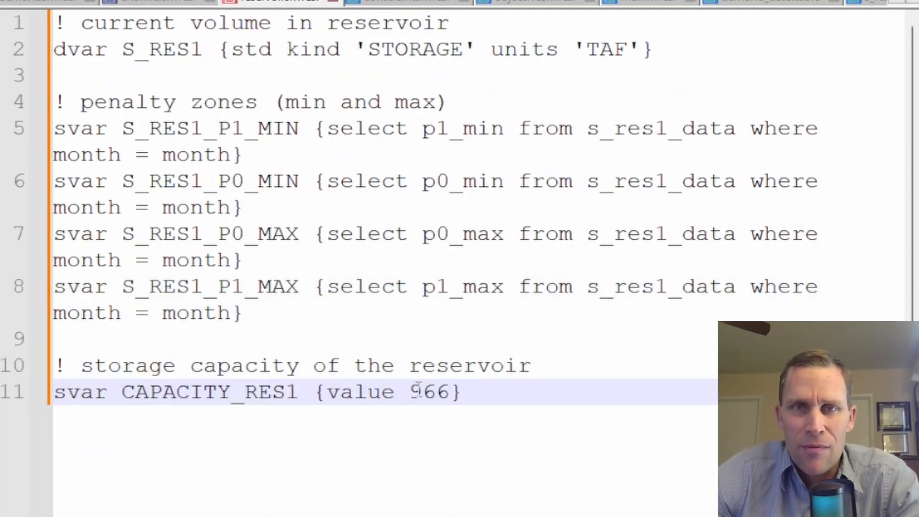
pyautogui.doubleClick(433, 397)
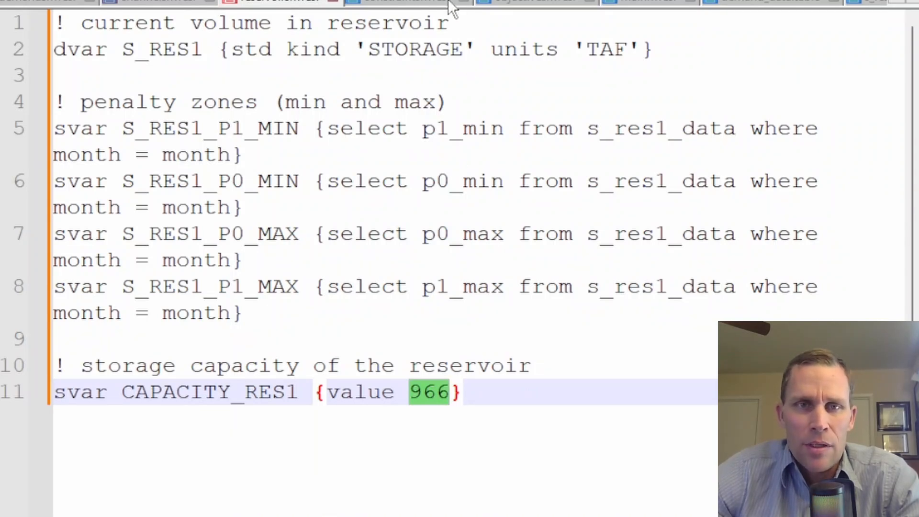
pyautogui.click(513, 2)
pyautogui.click(427, 2)
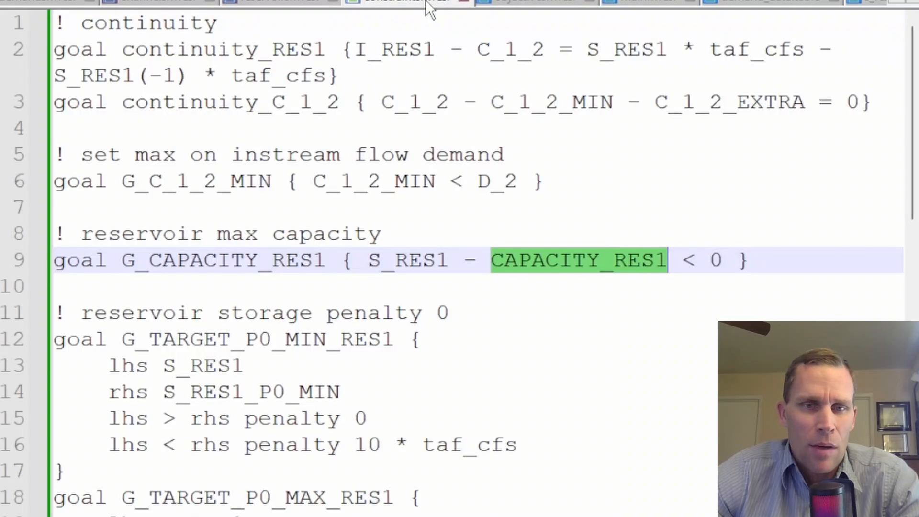
# Step: Examine the reservoir storage penalty 0 goals, comparing G_TARGET_P0_MIN_RES1 with G_TARGET_P0_MAX_RES1
pyautogui.click(287, 234)
pyautogui.click(235, 213)
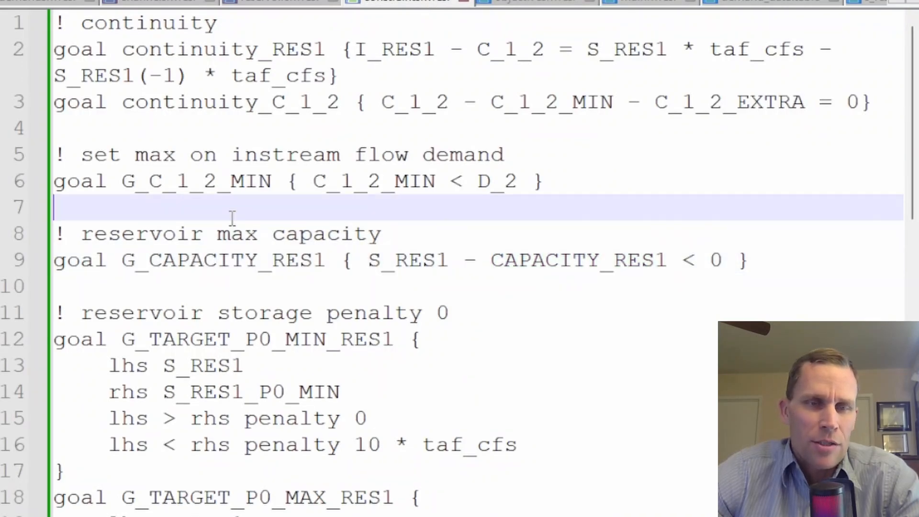
pyautogui.scroll(-3, 281, 243)
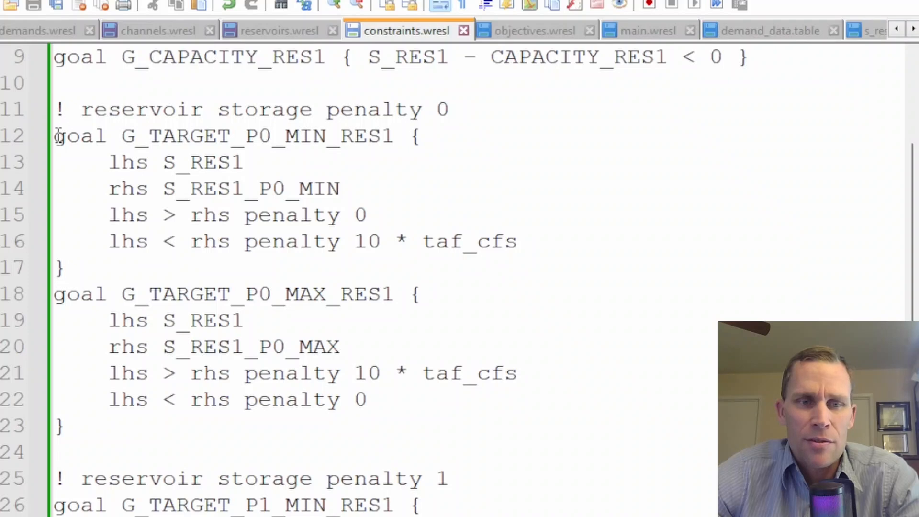
pyautogui.moveTo(58, 136); pyautogui.dragTo(277, 421)
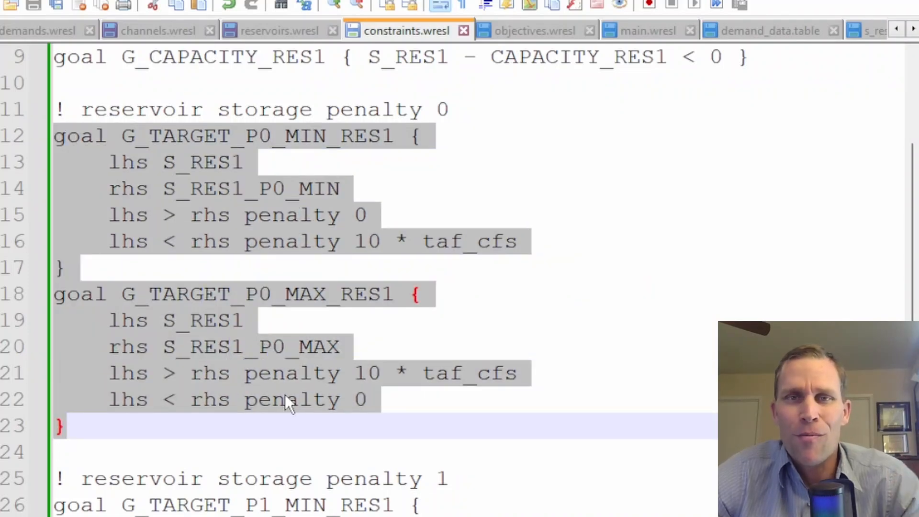
pyautogui.click(257, 274)
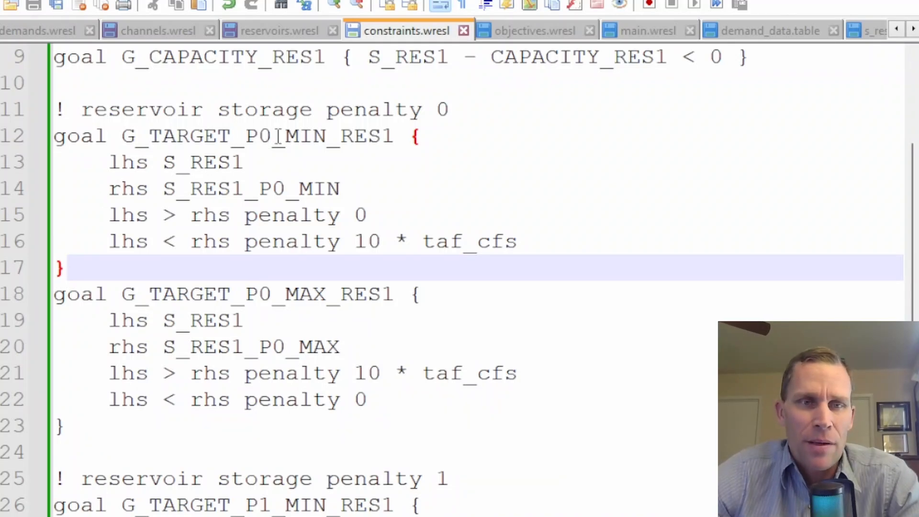
pyautogui.moveTo(259, 137); pyautogui.dragTo(326, 138)
pyautogui.moveTo(246, 294); pyautogui.dragTo(330, 307)
pyautogui.moveTo(246, 137); pyautogui.dragTo(326, 138)
pyautogui.moveTo(246, 294); pyautogui.dragTo(329, 294)
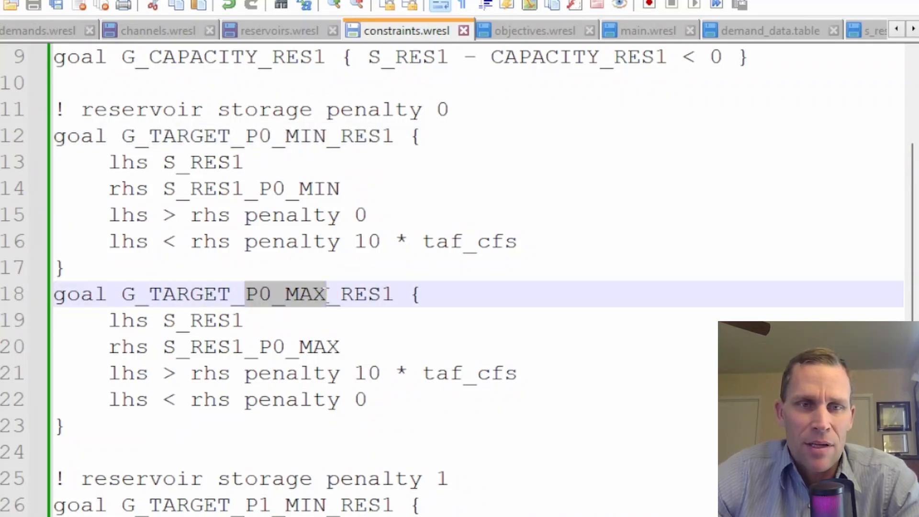
# Step: Examine the reservoir storage penalty 1 goals, comparing G_TARGET_P1_MIN_RES1 with G_TARGET_P1_MAX_RES1
pyautogui.scroll(-4, 309, 298)
pyautogui.scroll(-1, 309, 299)
pyautogui.scroll(1, 304, 297)
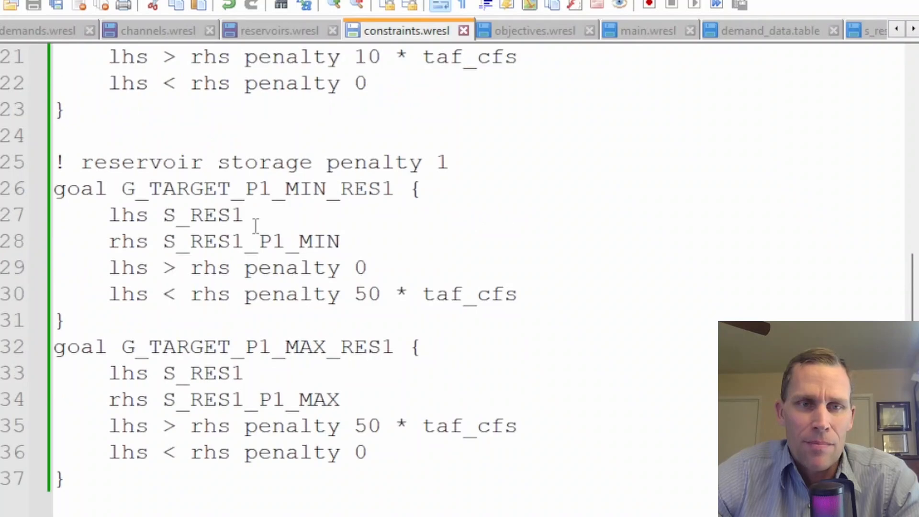
pyautogui.moveTo(257, 191); pyautogui.dragTo(312, 190)
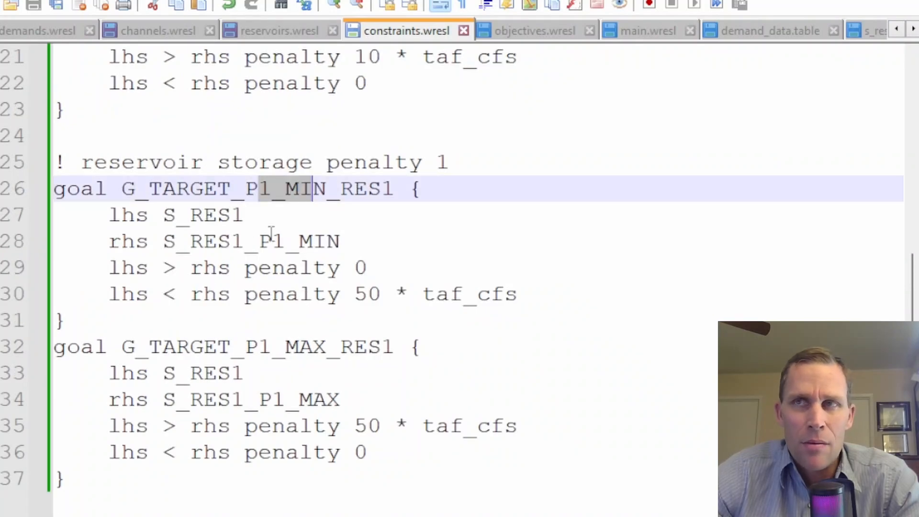
pyautogui.moveTo(246, 347); pyautogui.dragTo(324, 346)
pyautogui.click(304, 318)
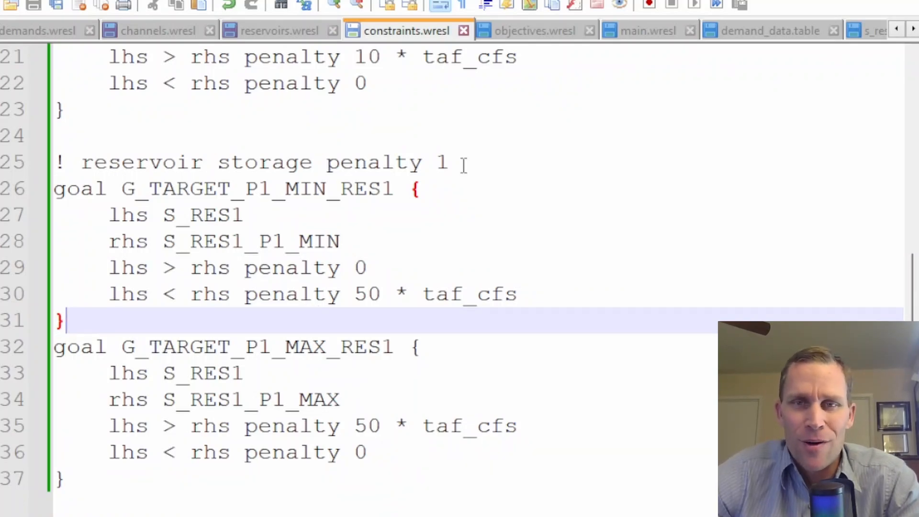
# Step: Check the monthly zone limits in s_res1_data.table, and return to the storage penalty 0 goals in constraints.wresl
pyautogui.click(913, 29)
pyautogui.click(766, 34)
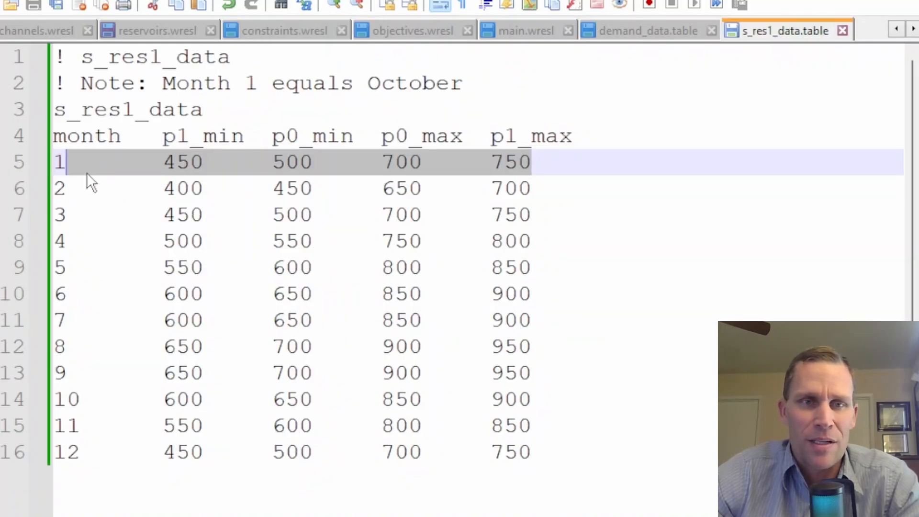
pyautogui.hotkey('ctrl', 'Tab')
pyautogui.scroll(3, 212, 370)
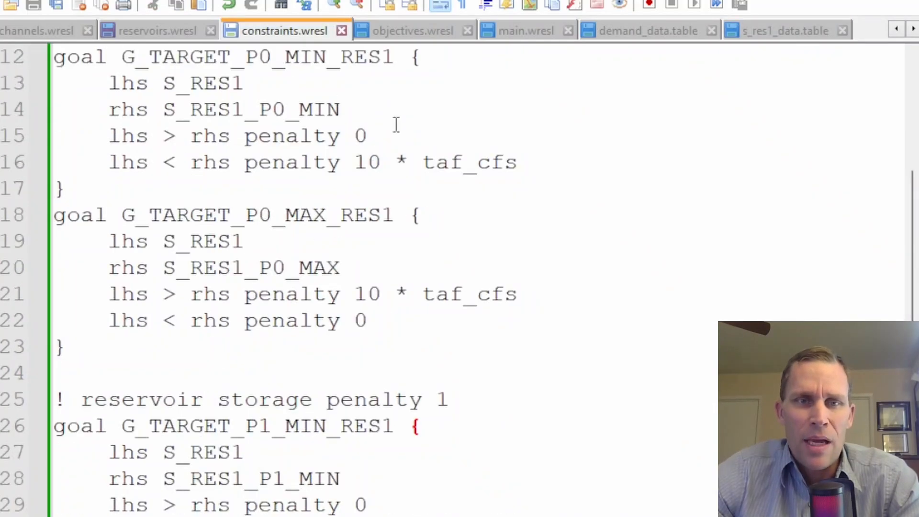
# Step: Compare the penalty weights in the P0 and P1 reservoir storage target goals of constraints.wresl
pyautogui.doubleClick(361, 161)
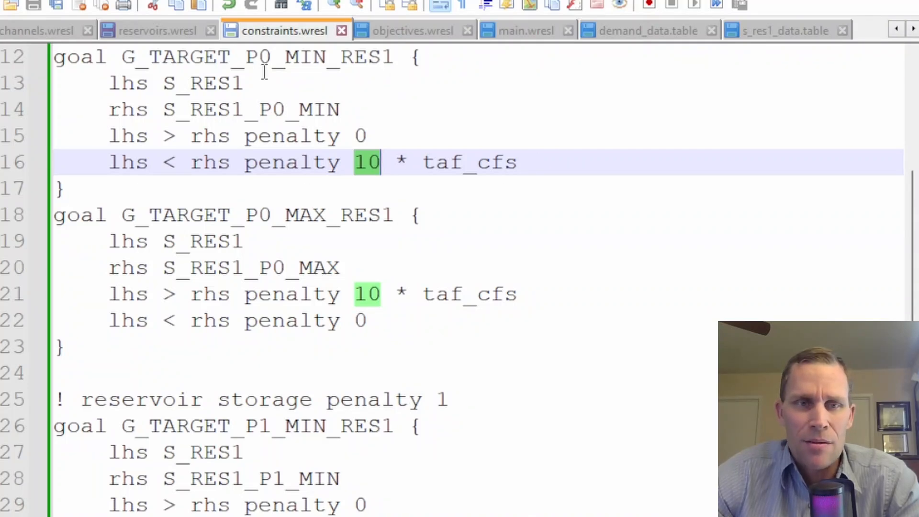
pyautogui.scroll(-2, 254, 217)
pyautogui.click(251, 266)
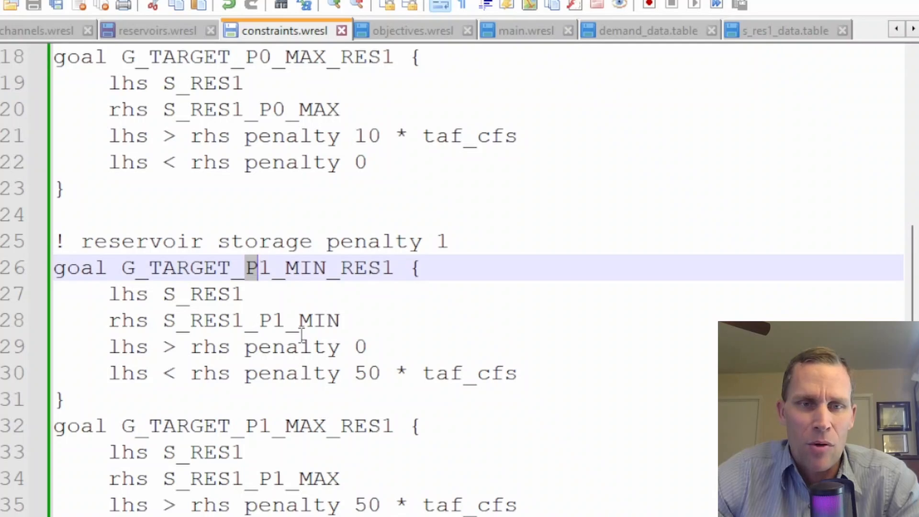
pyautogui.moveTo(354, 374); pyautogui.dragTo(381, 374)
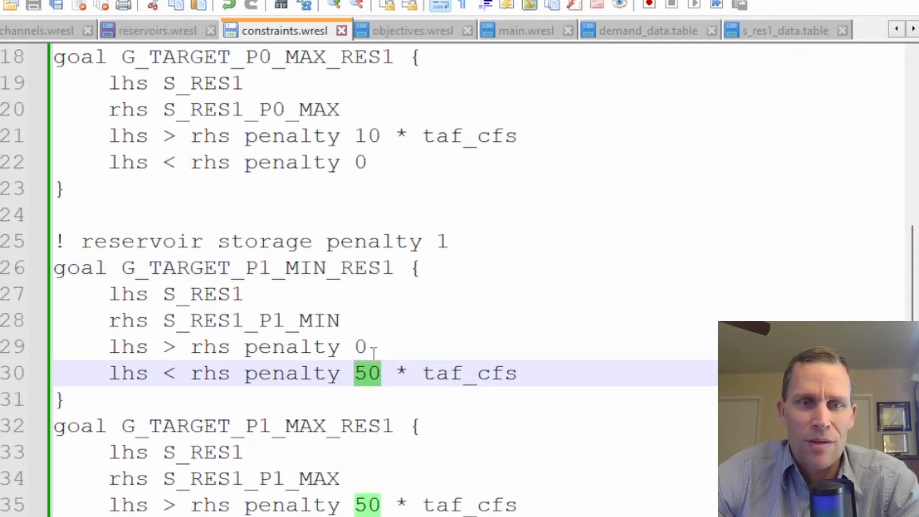
pyautogui.click(359, 381)
pyautogui.moveTo(355, 378); pyautogui.dragTo(383, 379)
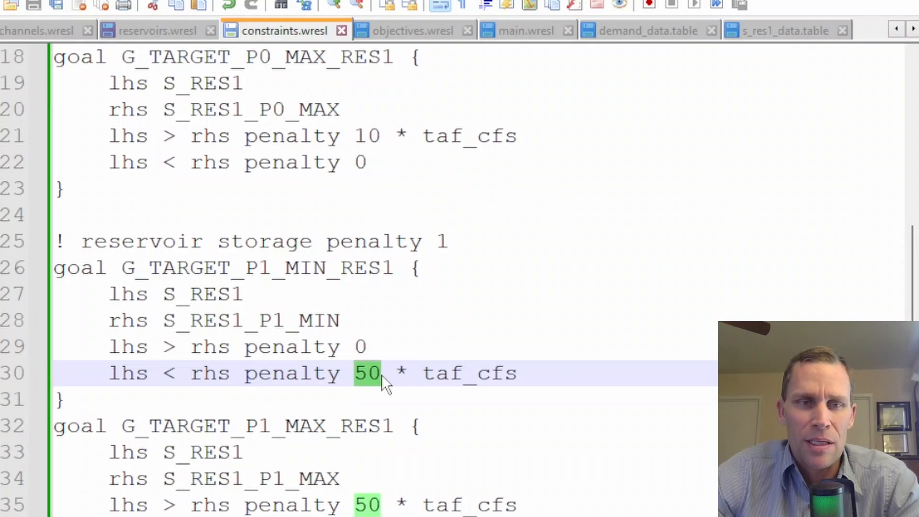
pyautogui.scroll(1, 270, 206)
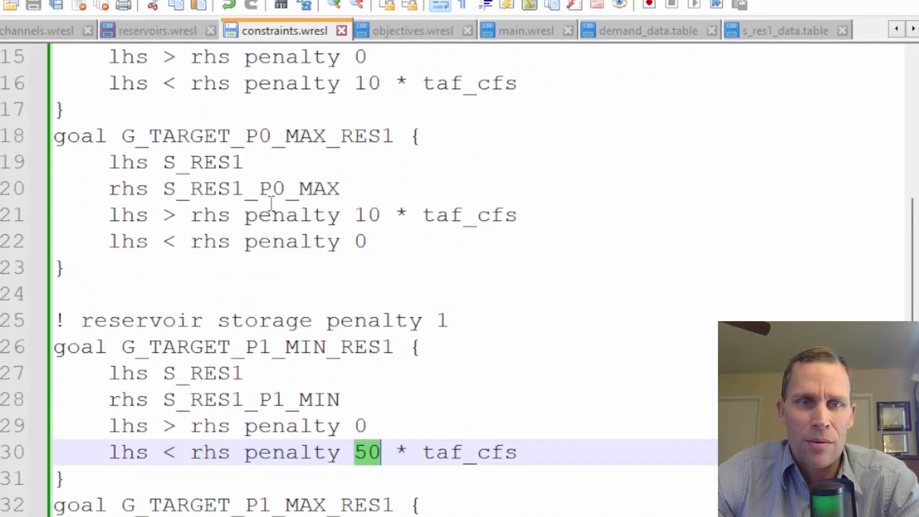
pyautogui.moveTo(356, 213); pyautogui.dragTo(382, 215)
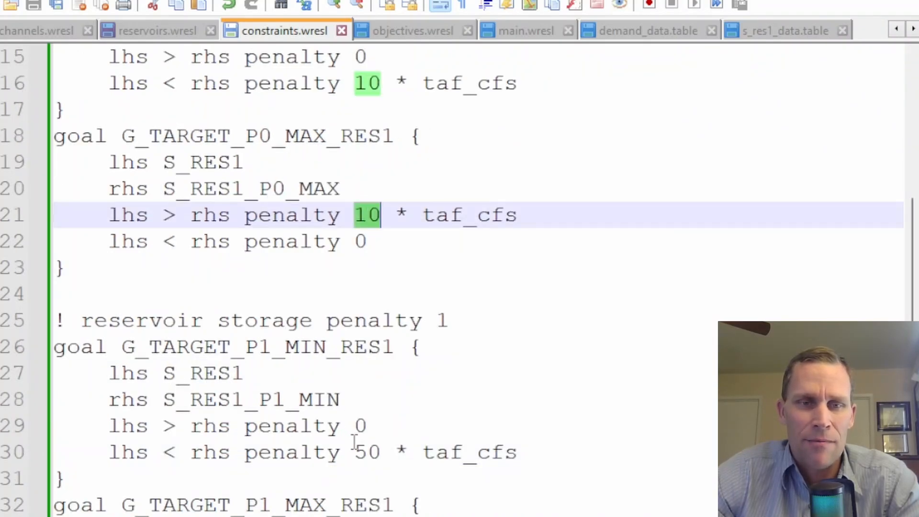
pyautogui.moveTo(354, 452); pyautogui.dragTo(381, 453)
# Step: Fill objectives.wresl with the objective obj, weighting C_1_2_MIN at 100 and S_RES1 at 1 * taf_cfs
pyautogui.click(412, 30)
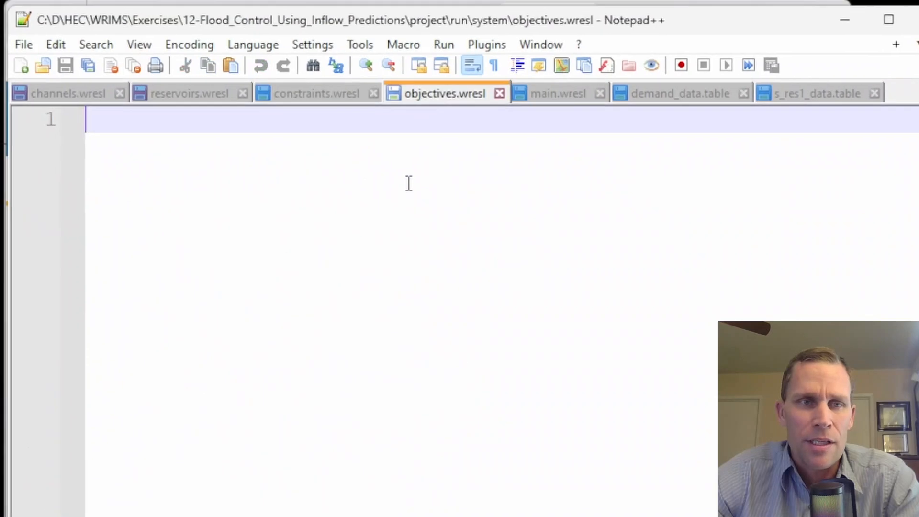
pyautogui.hotkey('ctrl', 'a')
pyautogui.click(234, 288)
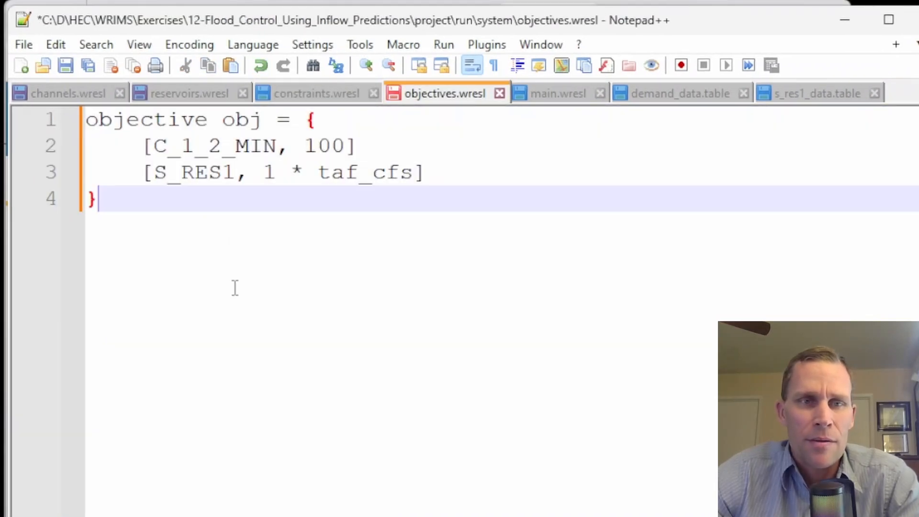
pyautogui.moveTo(305, 145); pyautogui.dragTo(351, 145)
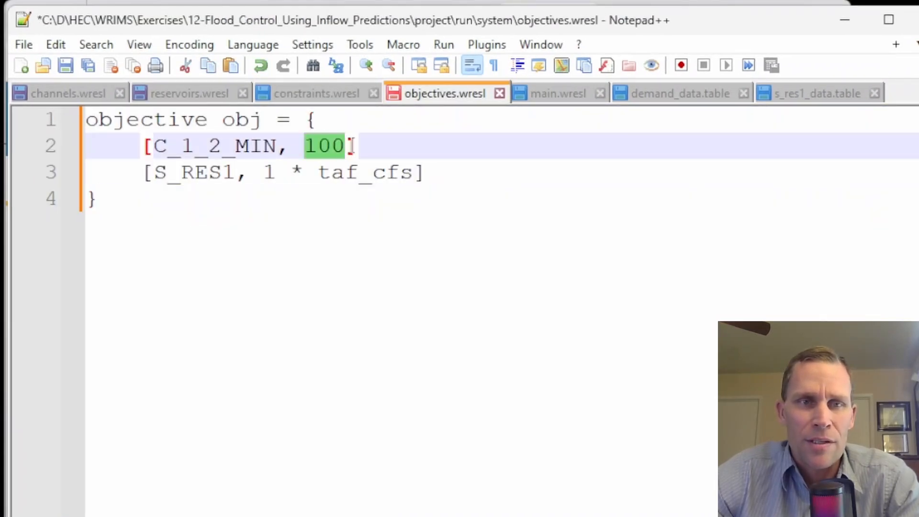
pyautogui.doubleClick(252, 146)
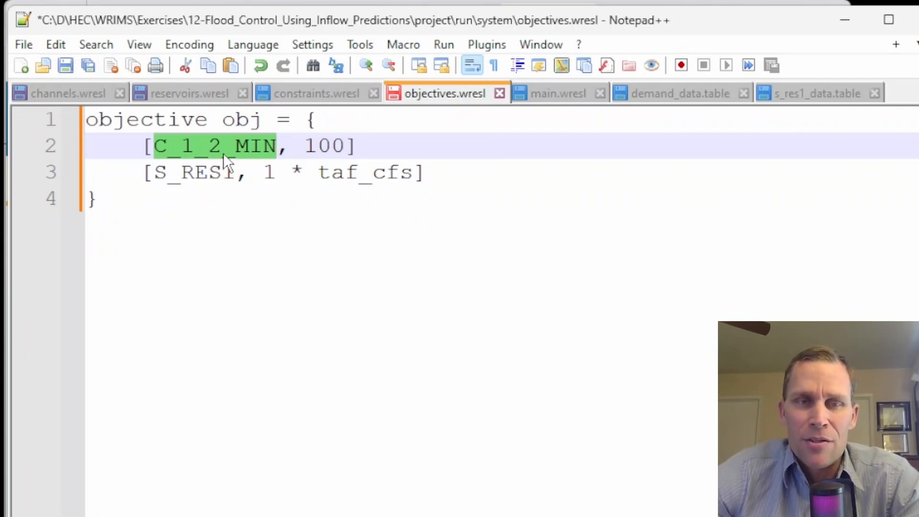
pyautogui.click(392, 146)
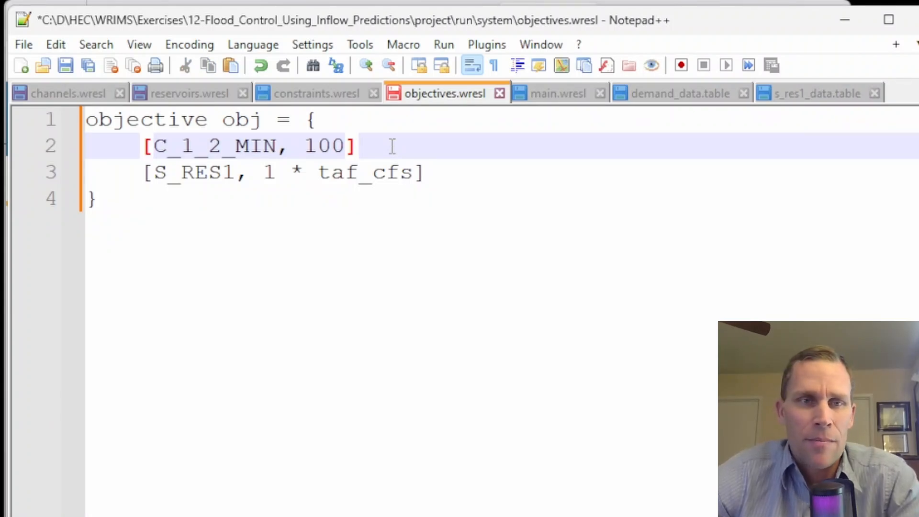
pyautogui.doubleClick(212, 171)
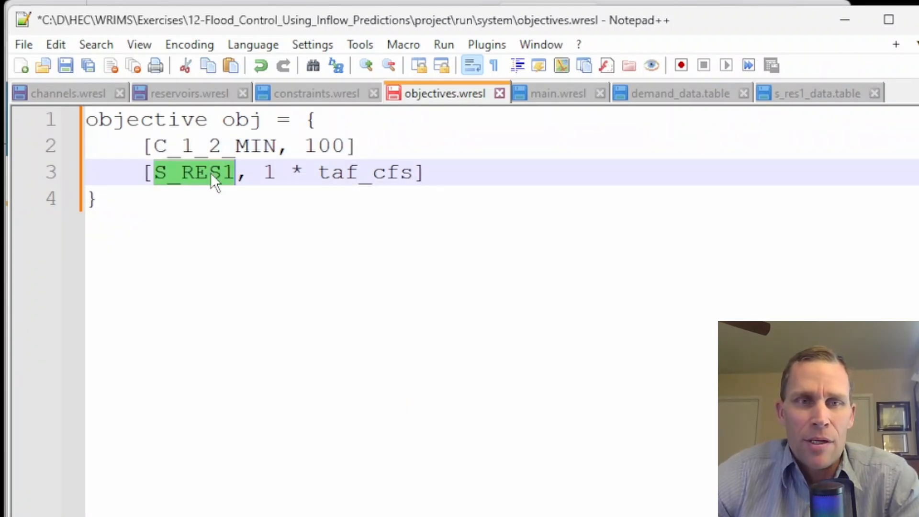
pyautogui.click(224, 176)
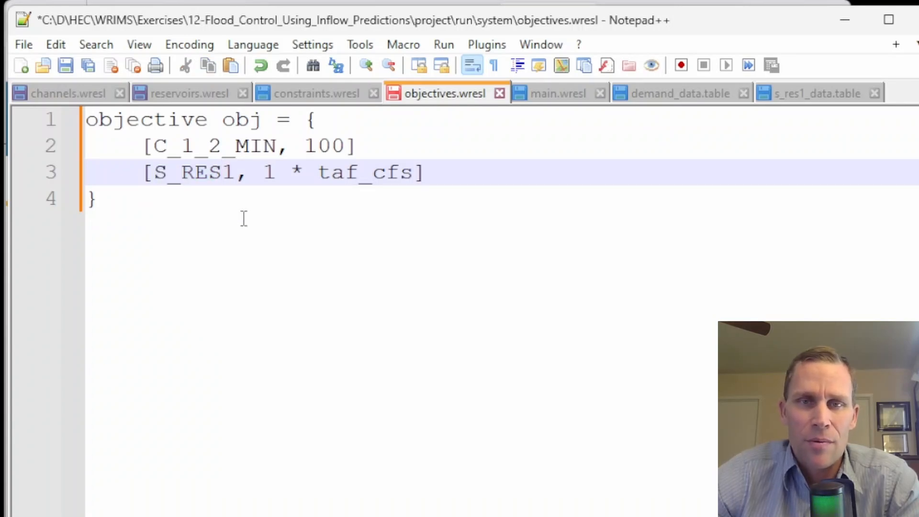
# Step: In main.wresl, define sequence CYCLE01 with model BASE, order 1, including the inflows, demands, channels, reservoirs, constraints and objectives files, and save all open files
pyautogui.click(551, 93)
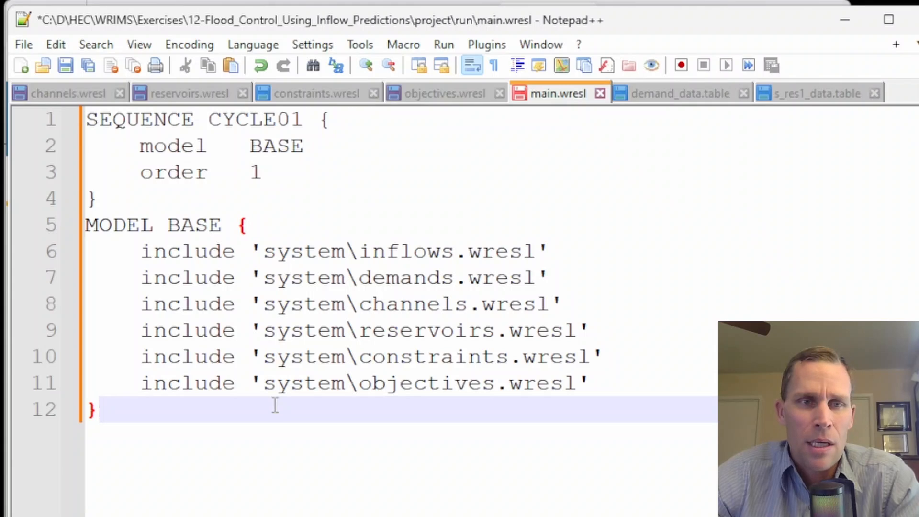
pyautogui.doubleClick(392, 252)
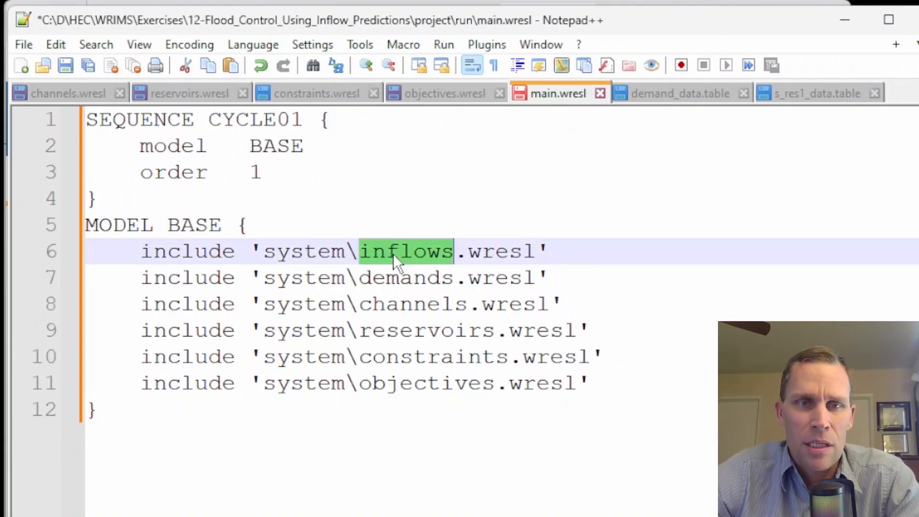
pyautogui.doubleClick(406, 279)
pyautogui.doubleClick(418, 304)
pyautogui.doubleClick(422, 330)
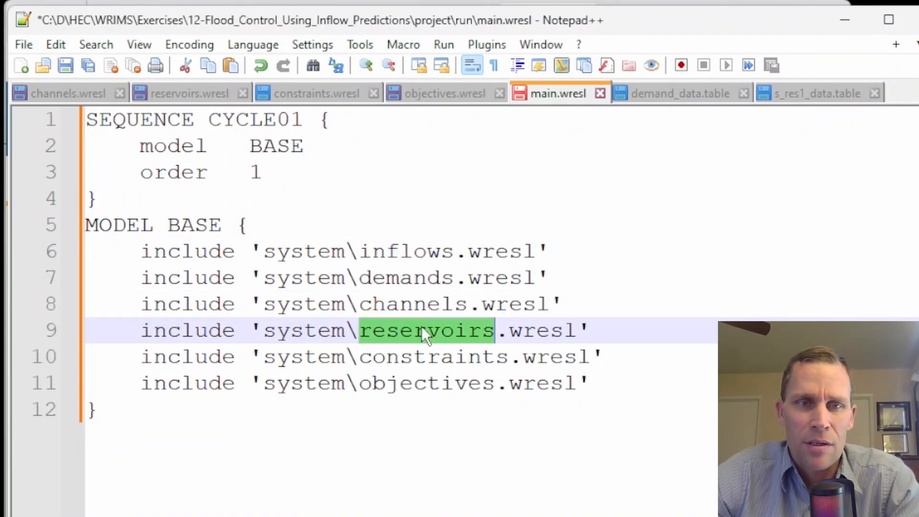
pyautogui.click(435, 358)
pyautogui.doubleClick(430, 391)
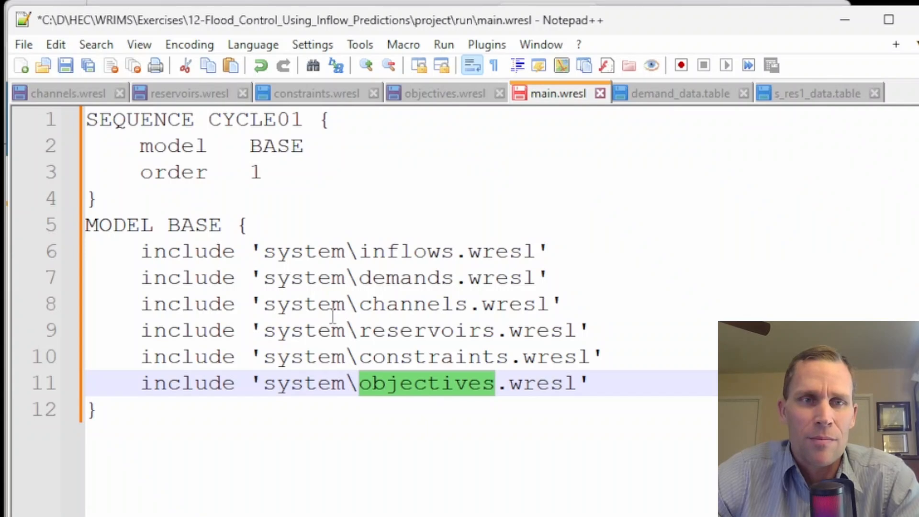
pyautogui.click(87, 69)
# Step: Switch to the Eclipse-based WRIMS IDE and start a new general project named E12_Flood_Control
pyautogui.click(845, 20)
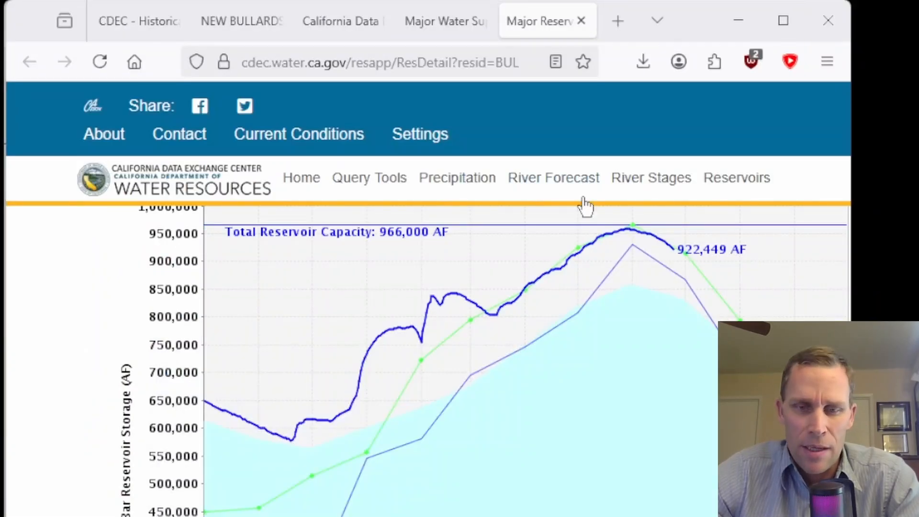
pyautogui.hotkey('alt', 'Tab')
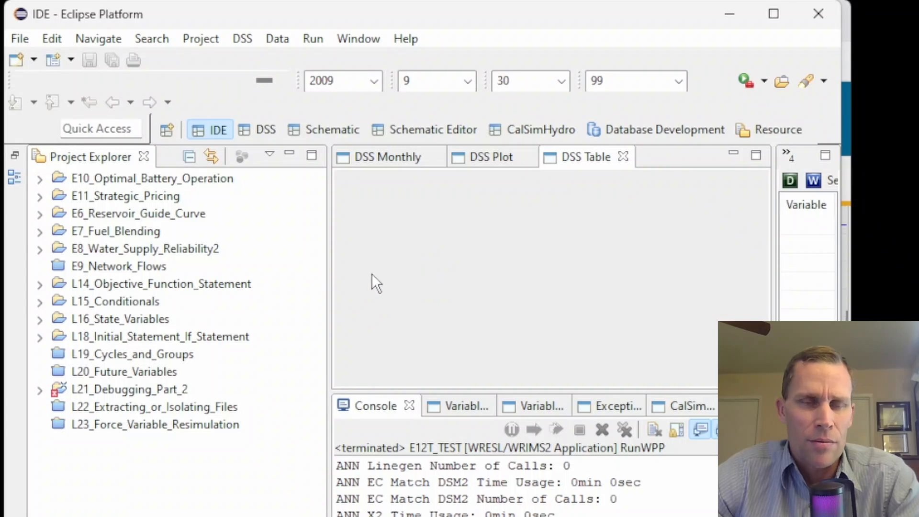
pyautogui.click(19, 40)
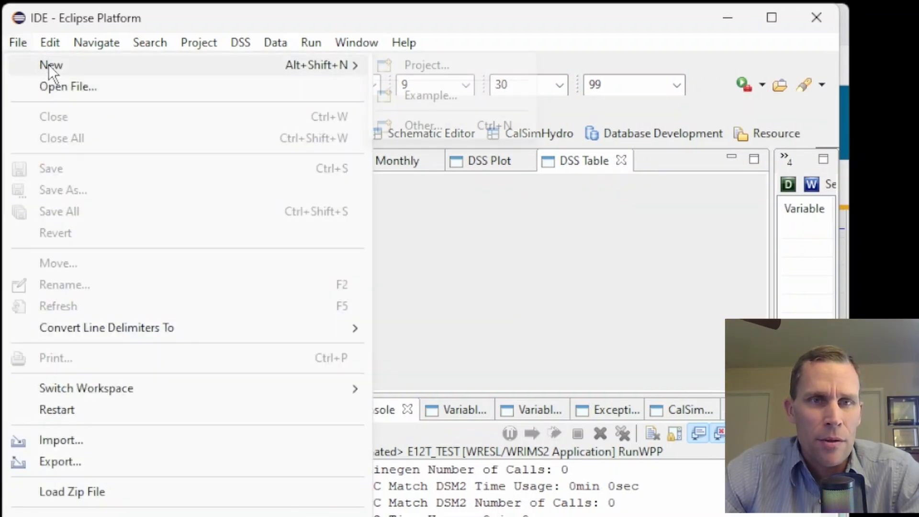
pyautogui.moveTo(47, 64)
pyautogui.click(435, 67)
pyautogui.moveTo(430, 73); pyautogui.dragTo(410, 76)
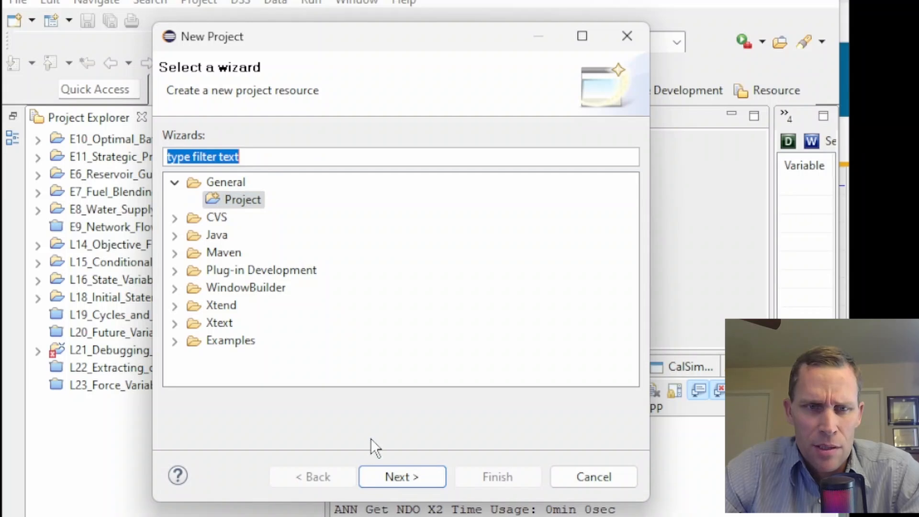
pyautogui.click(405, 472)
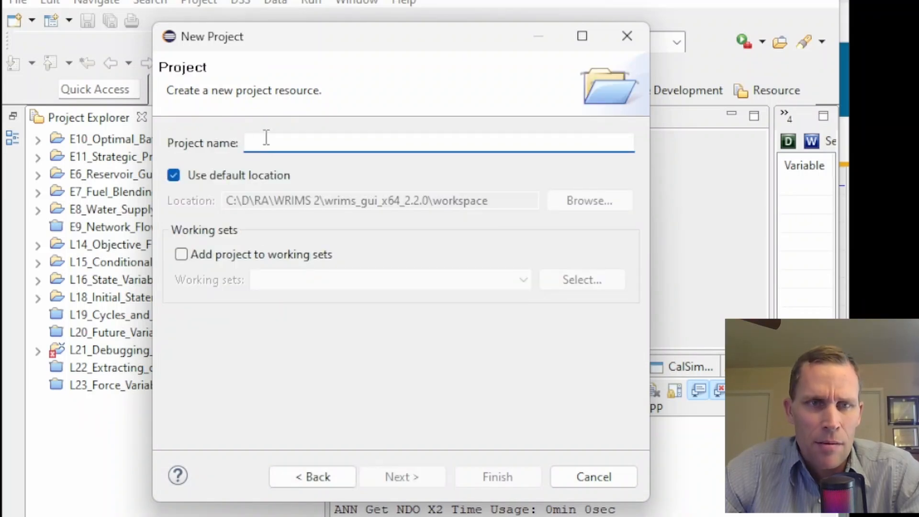
pyautogui.write('E12_Flood_Control')
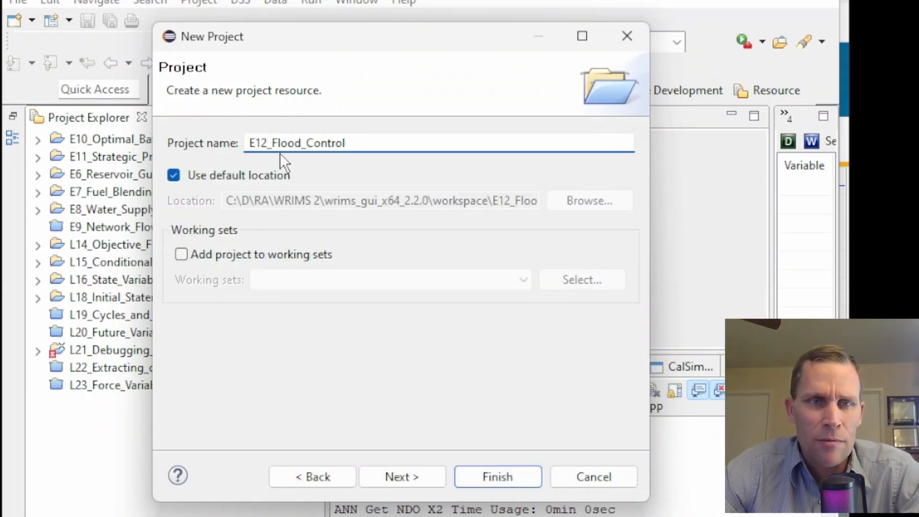
# Step: Set the project's location to C:\D\HEC\WRIMS\Exercises\12-Flood_Control_Using_Inflow_Predictions\project instead of the default, copying the path from File Explorer, and create the project
pyautogui.click(174, 176)
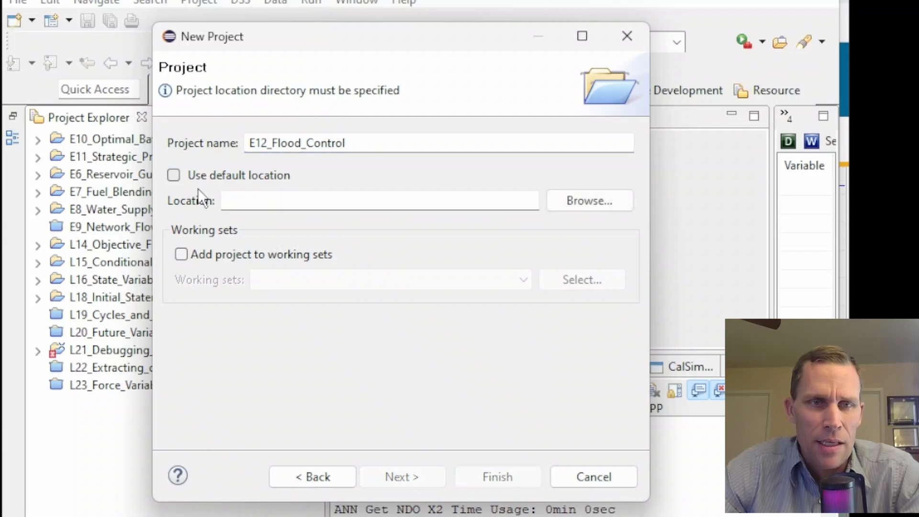
pyautogui.click(252, 201)
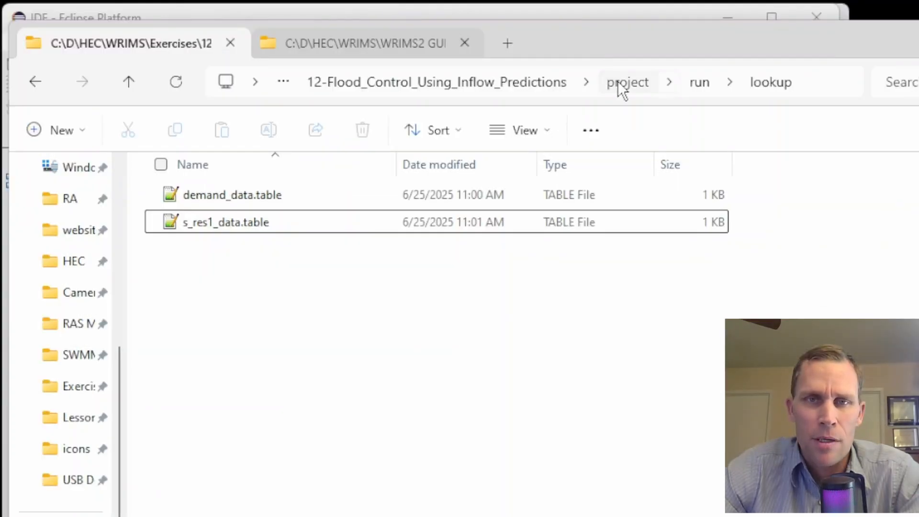
pyautogui.click(623, 82)
pyautogui.click(786, 90)
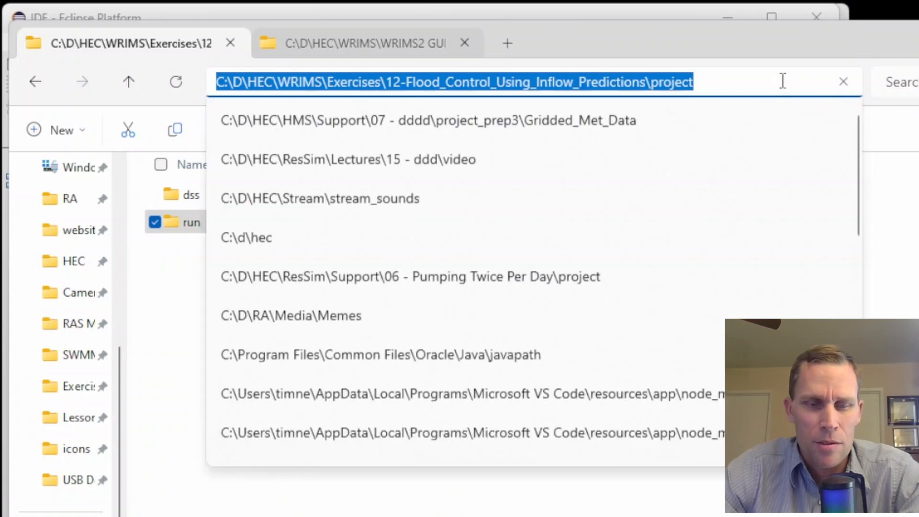
pyautogui.hotkey('ctrl', 'c')
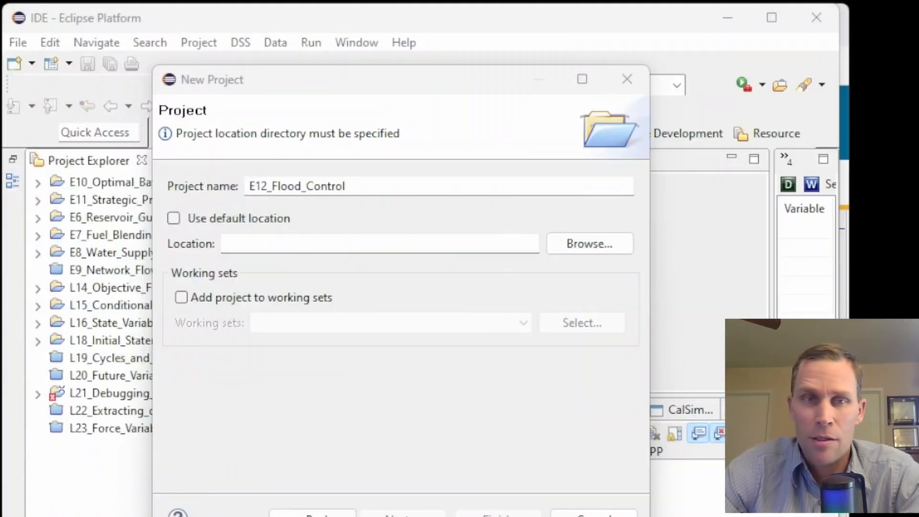
pyautogui.click(383, 244)
pyautogui.hotkey('ctrl', 'v')
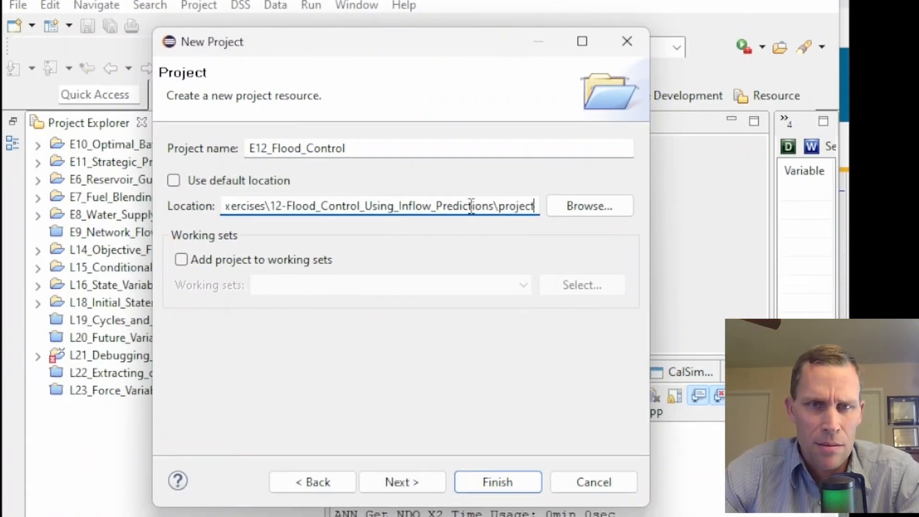
pyautogui.click(487, 486)
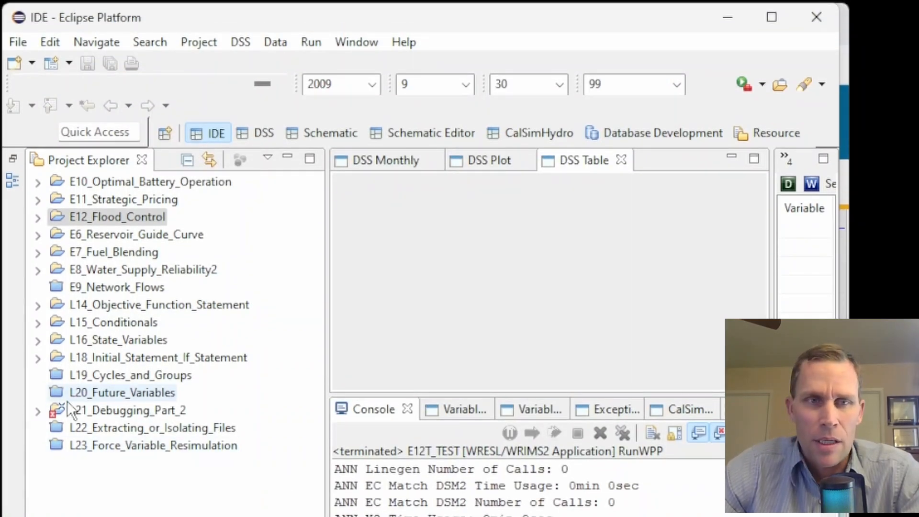
# Step: Create a new WRESL/WRIMS2 Application run configuration, starting from the E12_Flood_Control project
pyautogui.click(89, 220)
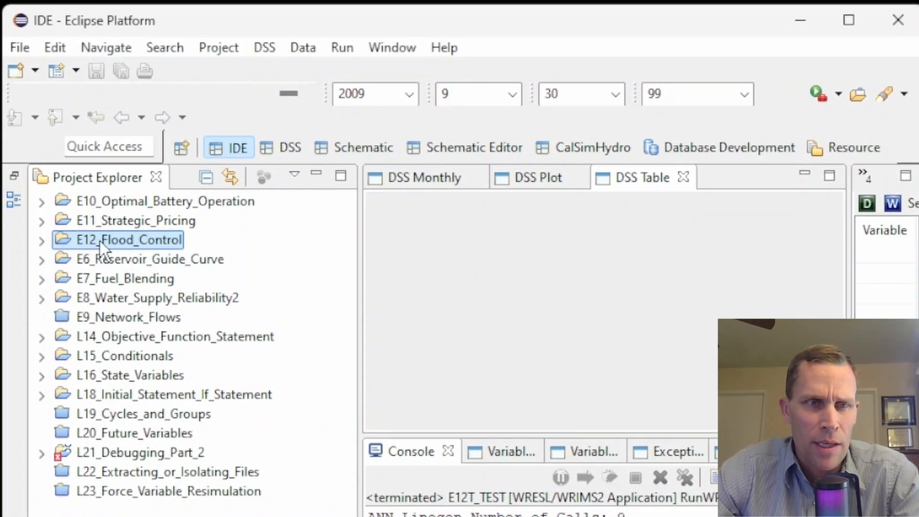
pyautogui.rightClick(102, 244)
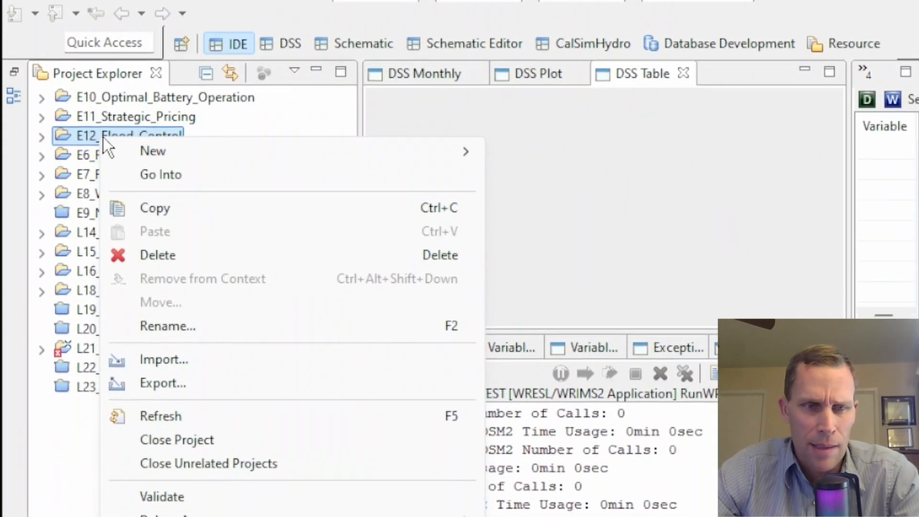
pyautogui.moveTo(196, 478)
pyautogui.click(547, 474)
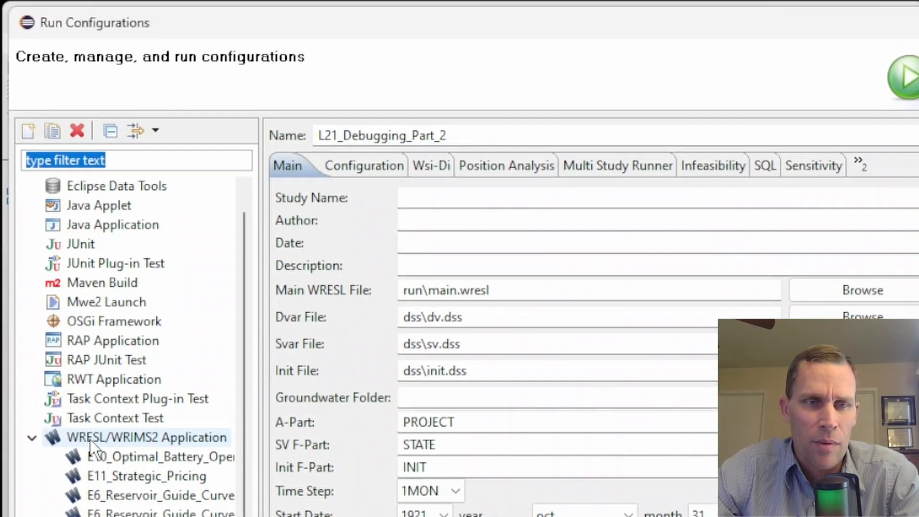
pyautogui.click(52, 247)
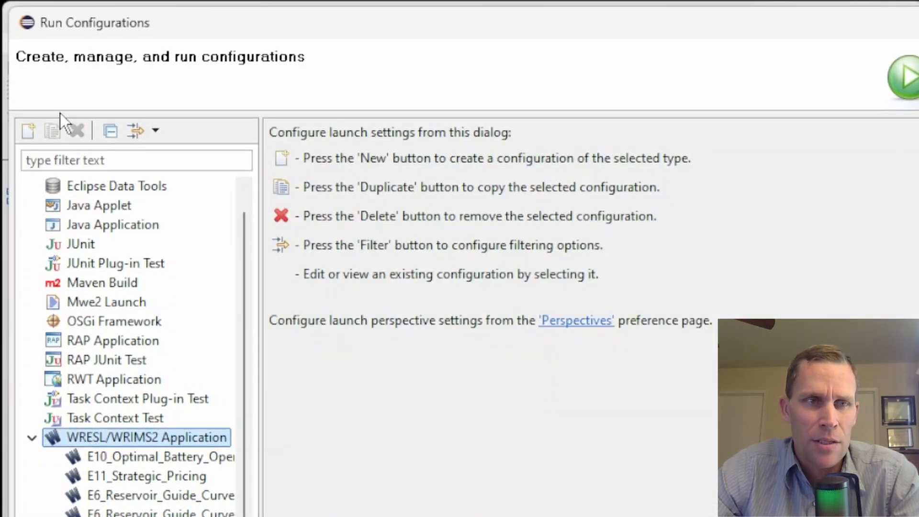
pyautogui.click(29, 131)
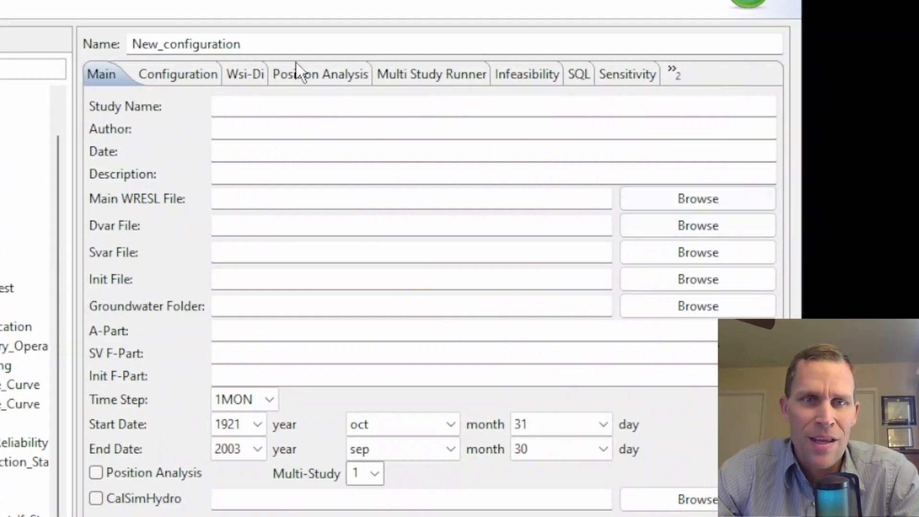
# Step: Name the new run configuration E12_Flood_Control
pyautogui.click(490, 105)
pyautogui.moveTo(278, 43); pyautogui.dragTo(92, 44)
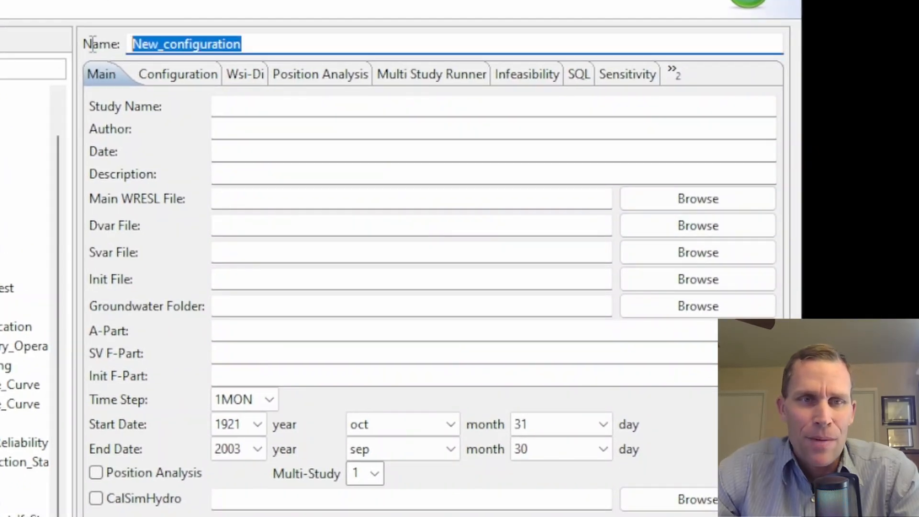
pyautogui.hotkey('ctrl', 'v')
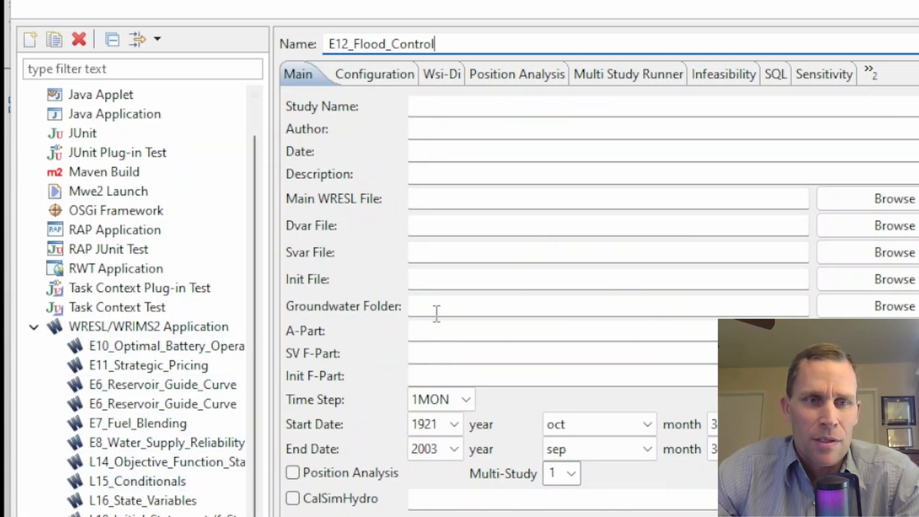
# Step: Set the main WRESL file to run\main.wresl, Dvar file to dss\dv.dss, Svar file to dss\sv.dss and Init file to dss\init.dss
pyautogui.click(429, 198)
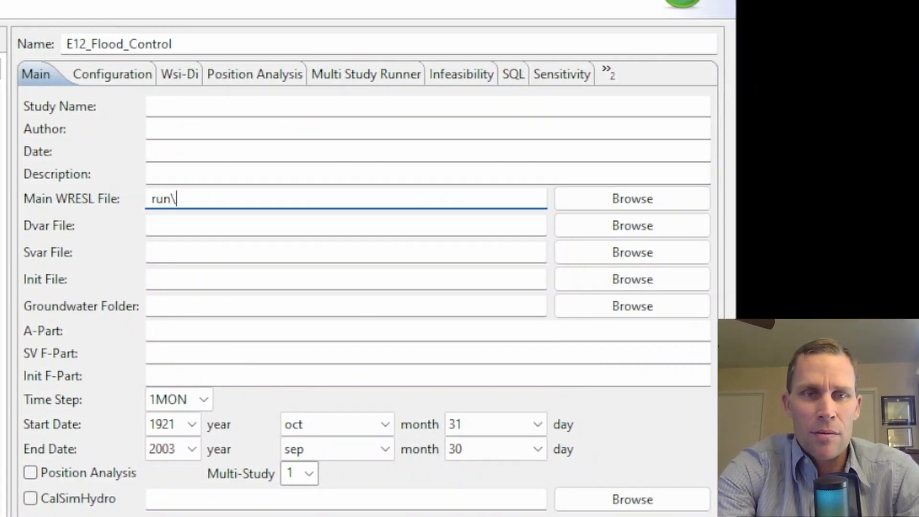
pyautogui.write('main.wresl')
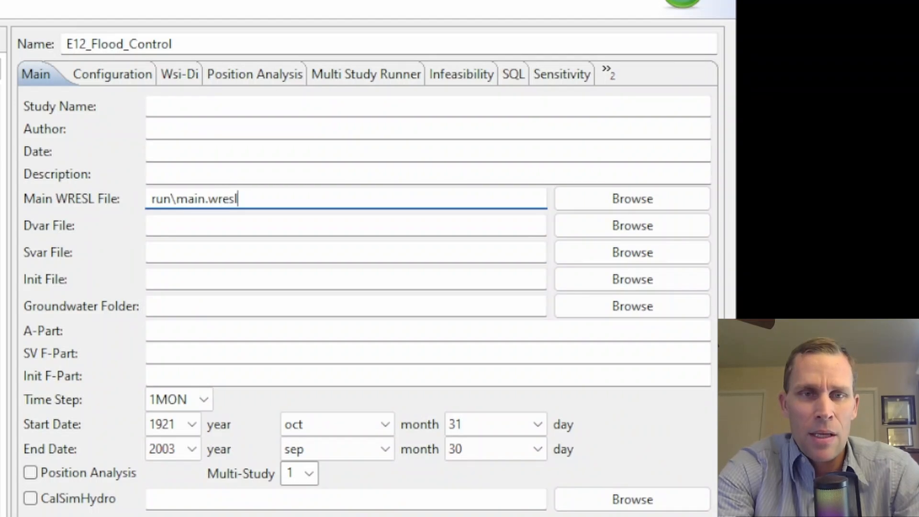
pyautogui.press('Tab')
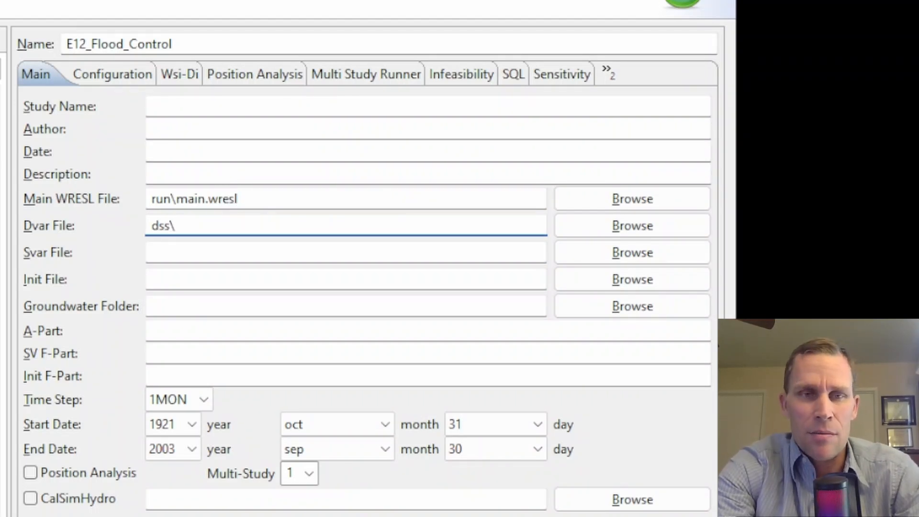
pyautogui.write('dss\\dv.dss')
pyautogui.press('Tab')
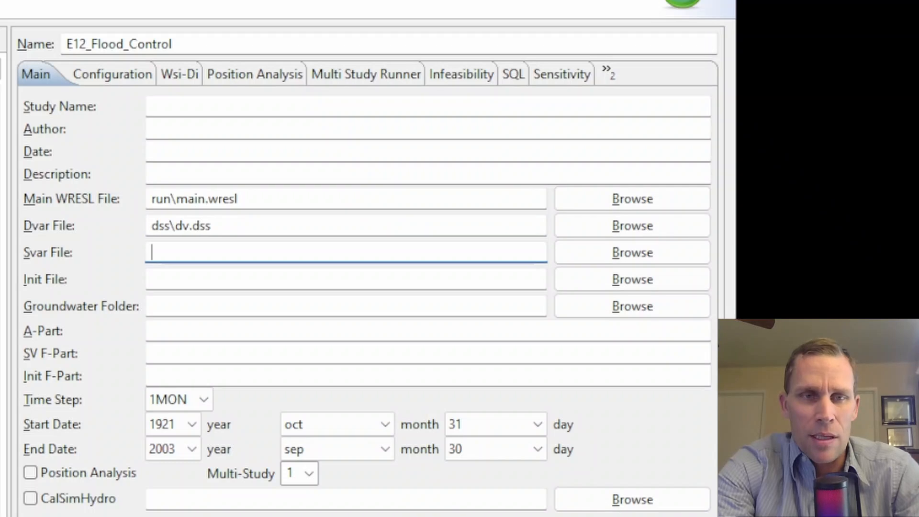
pyautogui.write('dss\\sv.dss')
pyautogui.press('Tab')
pyautogui.write('dss\\init.ds')
pyautogui.press('Tab')
# Step: Leave the groundwater folder empty and set the A-Part to PROJECT, SV F-Part to STATE and Init F-Part to INIT
pyautogui.press('Tab')
pyautogui.press('Tab')
pyautogui.press('Tab')
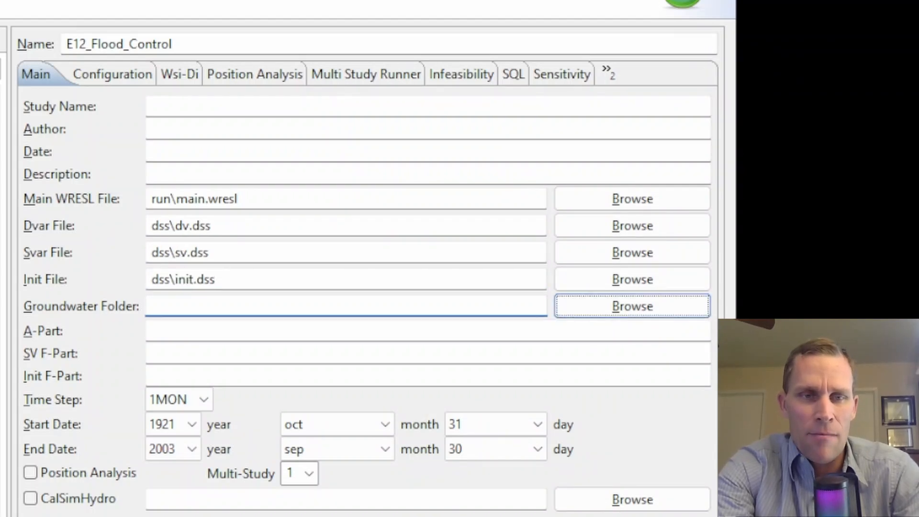
pyautogui.write('PROJEC')
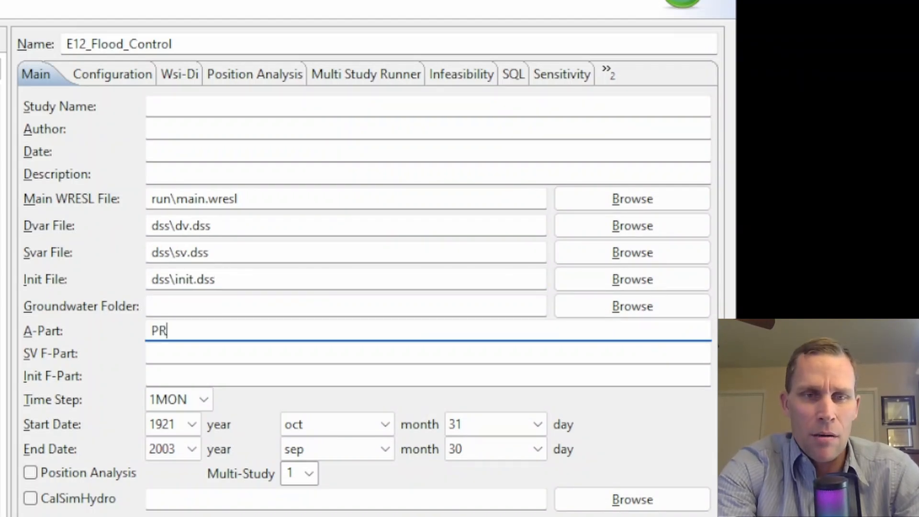
pyautogui.press('Tab')
pyautogui.press('Tab')
pyautogui.hotkey('shift', 'Tab')
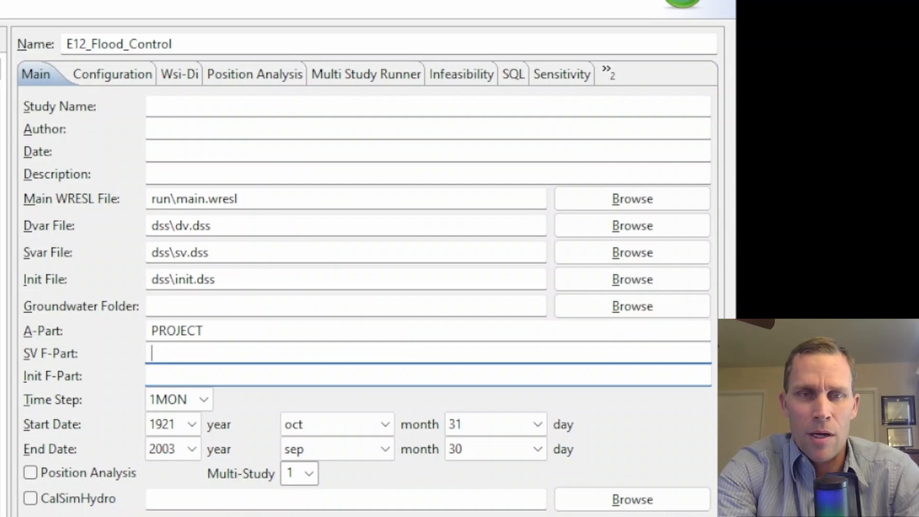
pyautogui.write('STATE')
pyautogui.press('Tab')
pyautogui.write('INI')
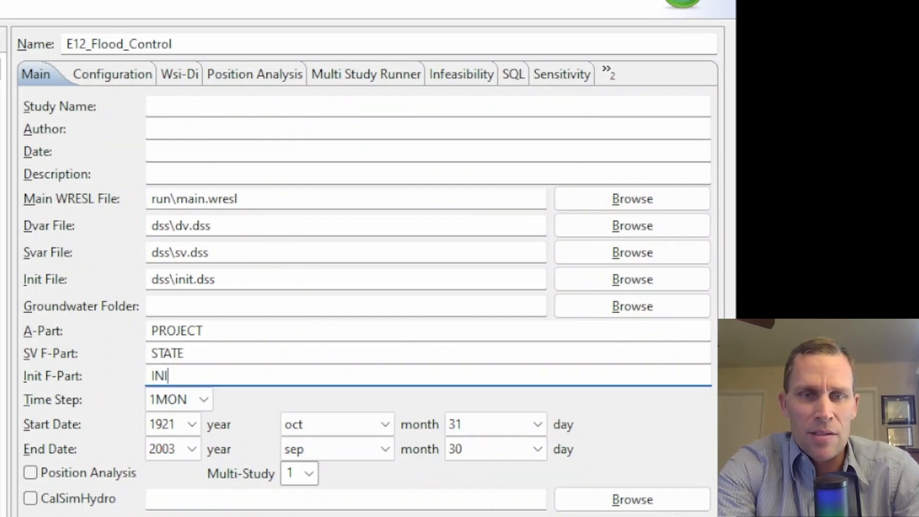
pyautogui.press('Tab')
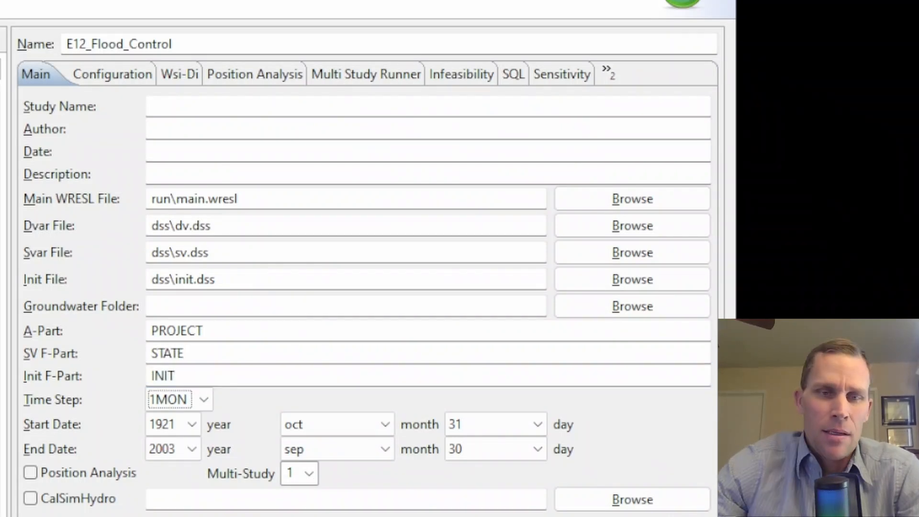
# Step: Set the simulation's start year to 2017 and its end year to 2024
pyautogui.click(195, 424)
pyautogui.moveTo(194, 491); pyautogui.dragTo(194, 516)
pyautogui.click(181, 497)
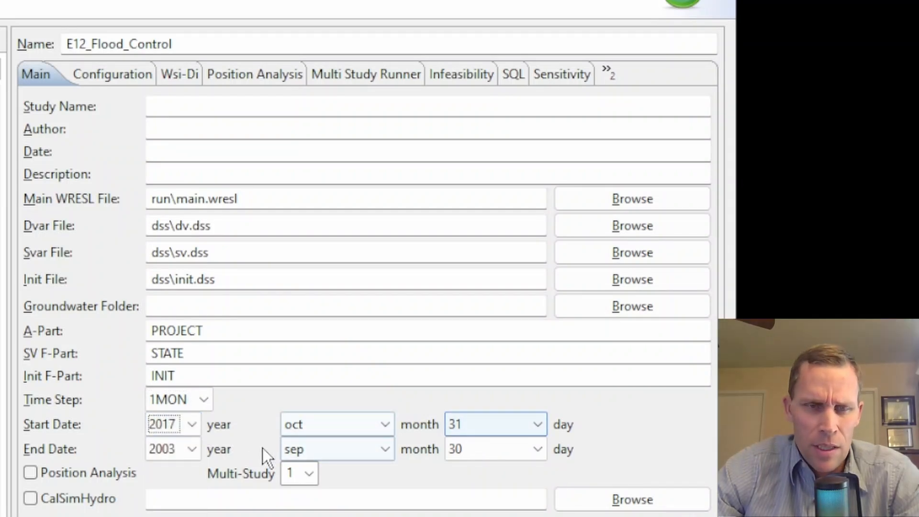
pyautogui.click(191, 450)
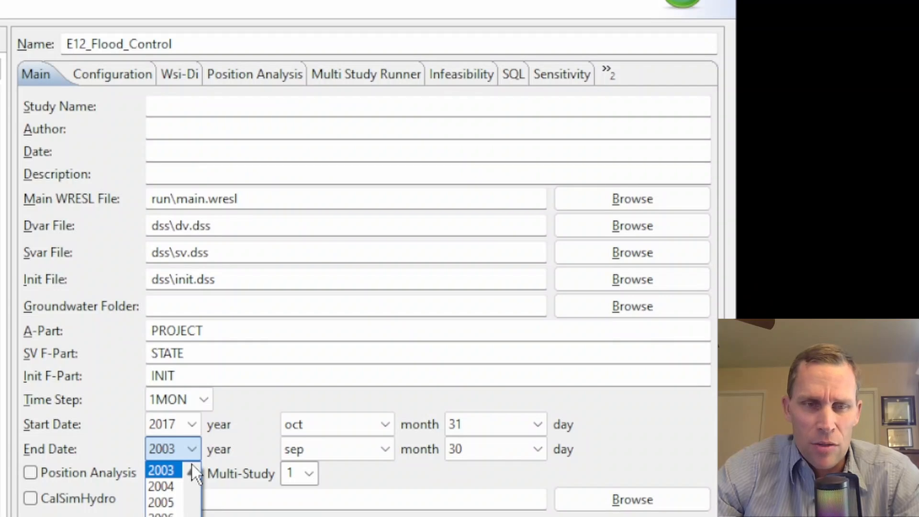
pyautogui.click(163, 516)
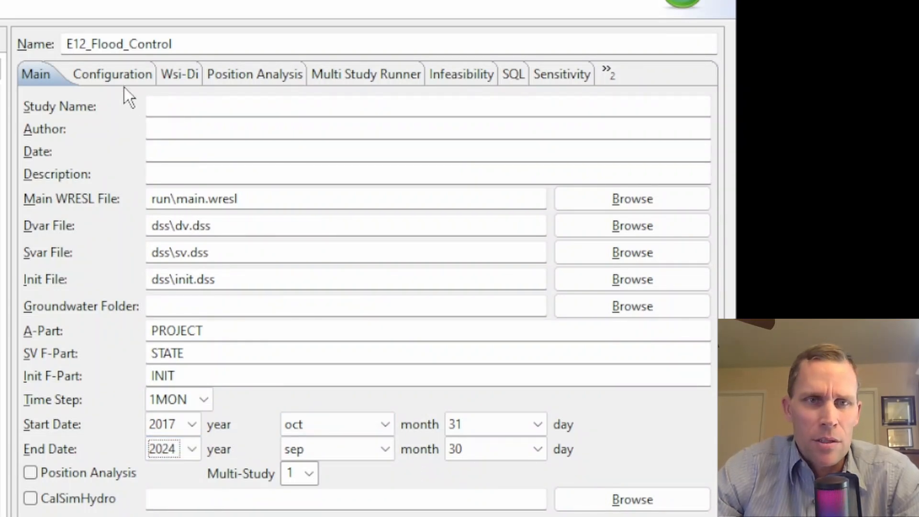
# Step: Enable the WRESL Plus option for the run configuration
pyautogui.click(41, 74)
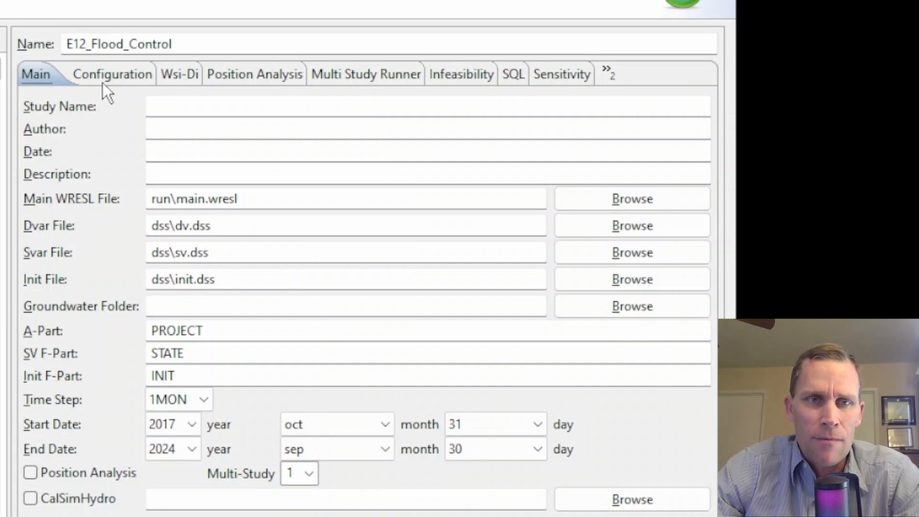
pyautogui.click(107, 86)
pyautogui.click(360, 104)
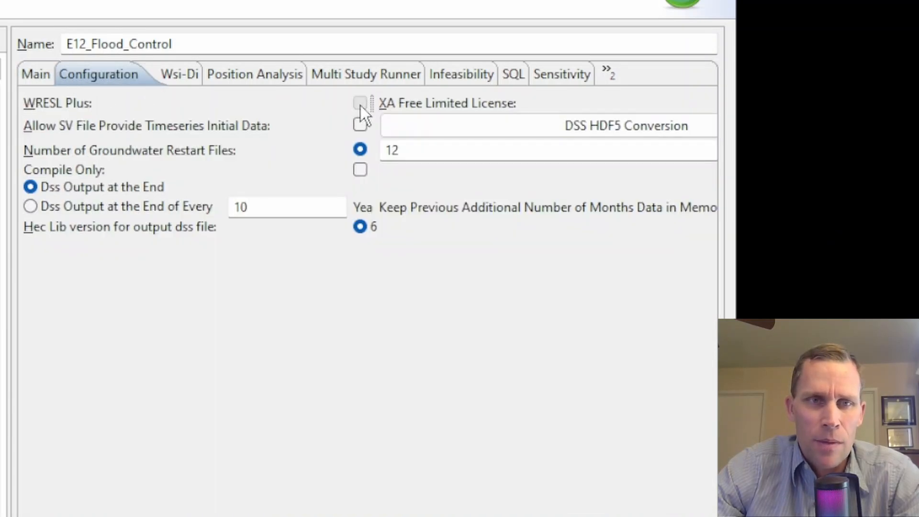
# Step: Save the run configuration as a shared file in the E12_Flood_Control project folder and close the run configurations window
pyautogui.click(608, 70)
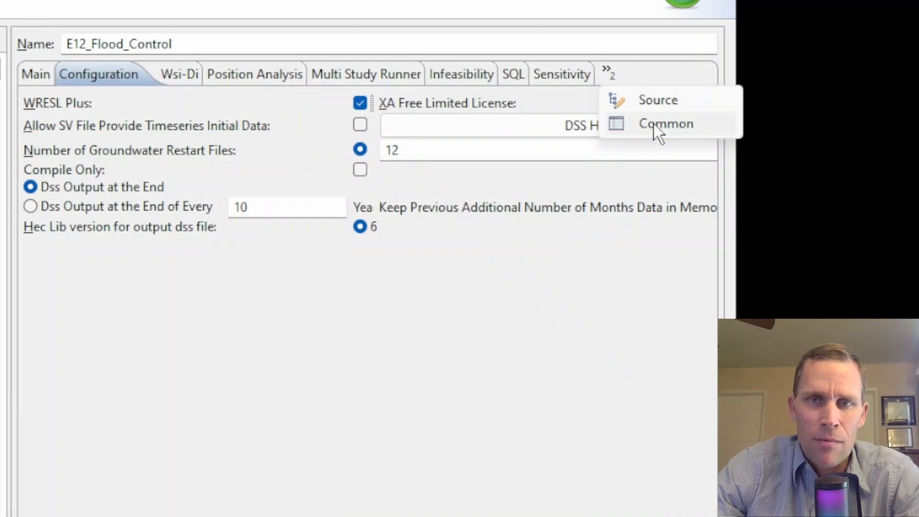
pyautogui.click(658, 136)
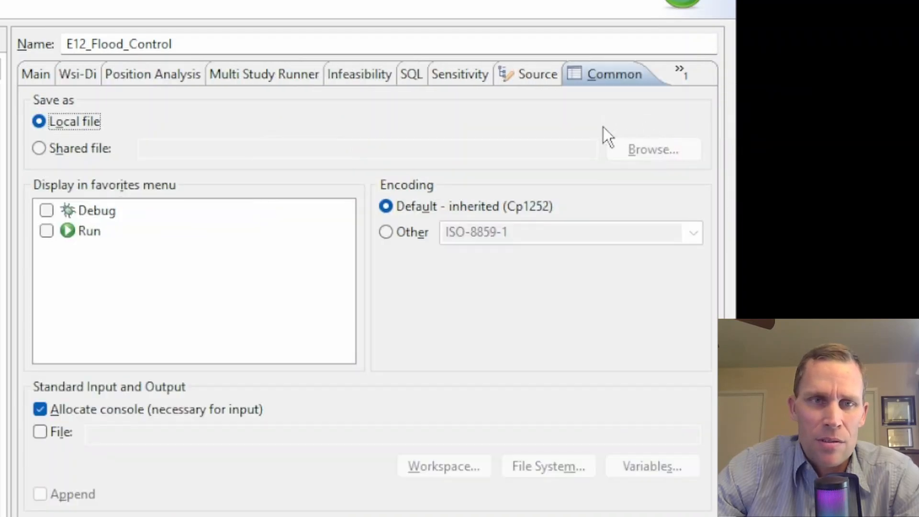
pyautogui.click(41, 148)
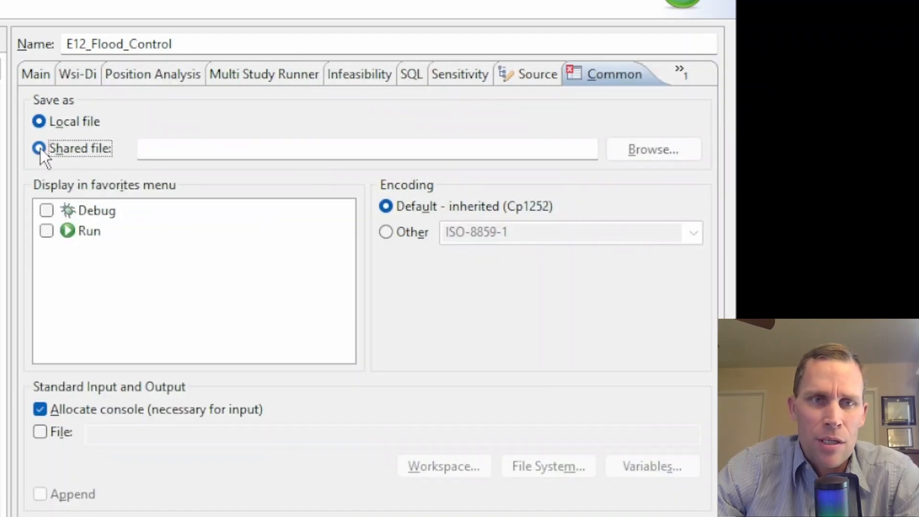
pyautogui.click(653, 158)
pyautogui.click(131, 134)
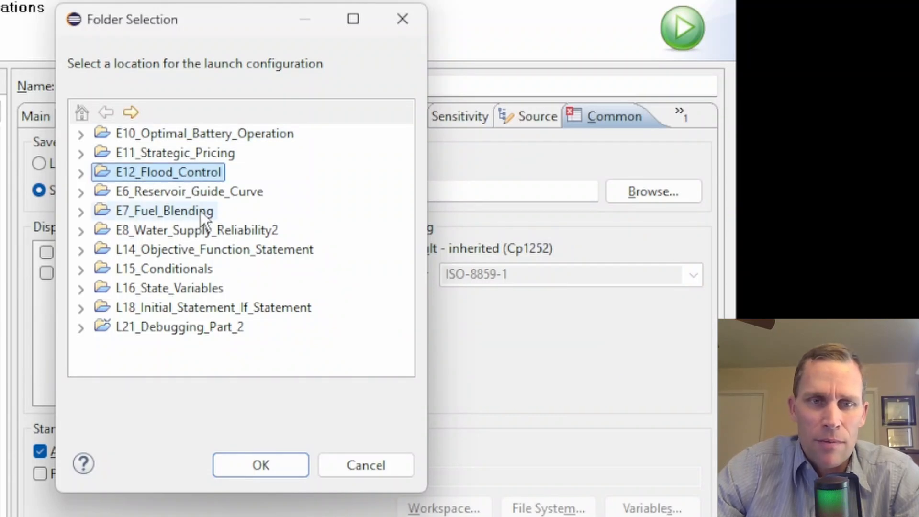
pyautogui.click(260, 470)
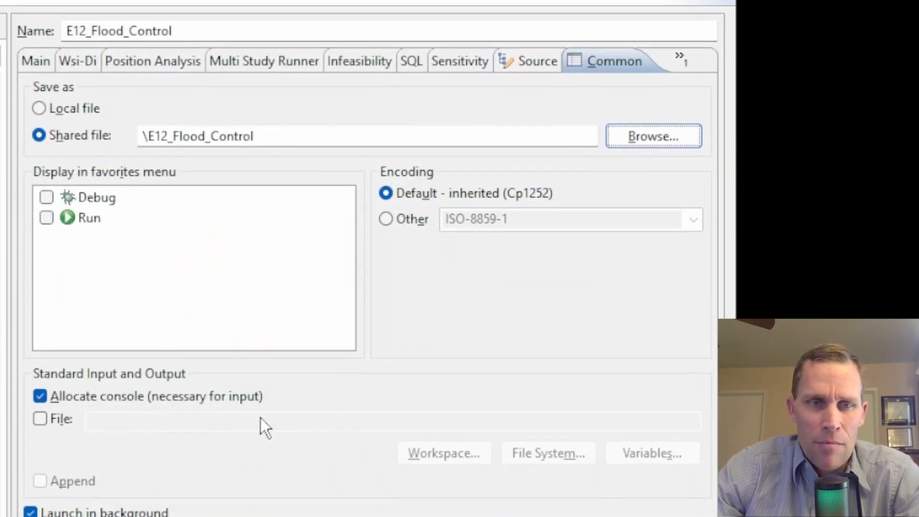
pyautogui.click(544, 484)
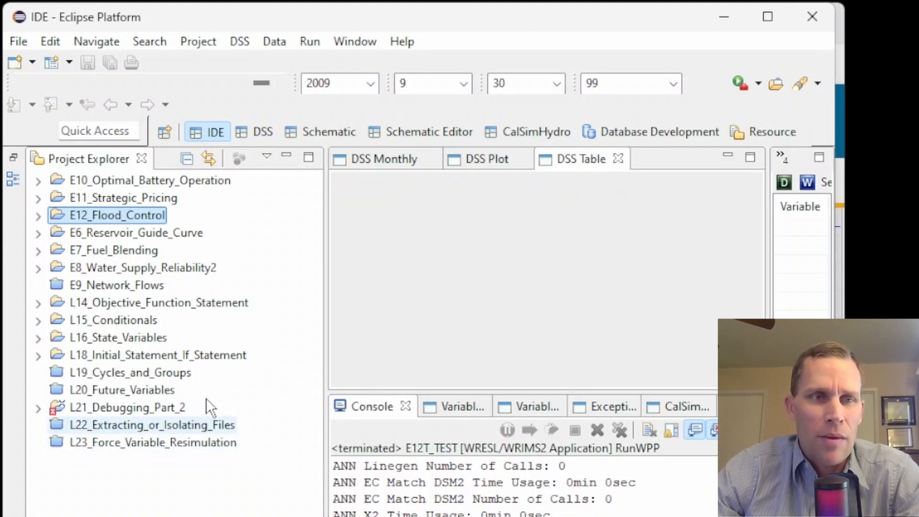
# Step: Run the E12_Flood_Control configuration from the E12_Flood_Control.launch file in the project
pyautogui.click(38, 216)
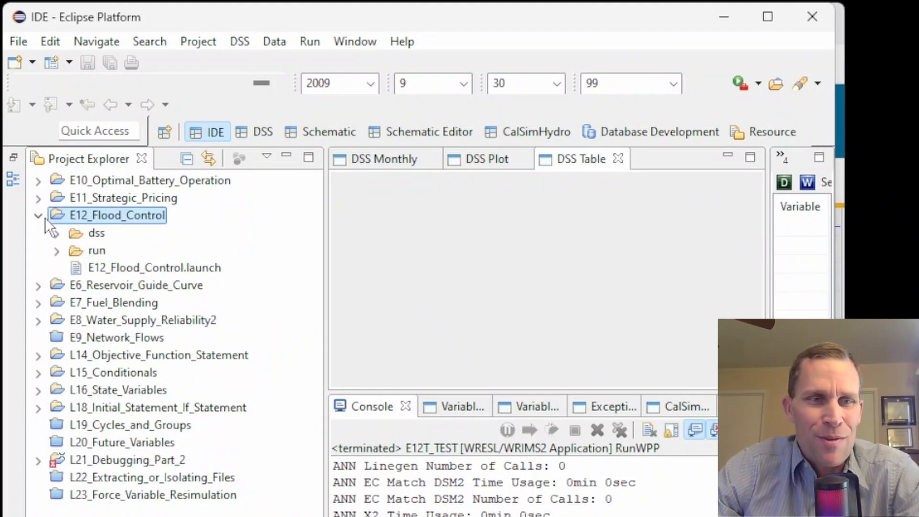
pyautogui.rightClick(106, 269)
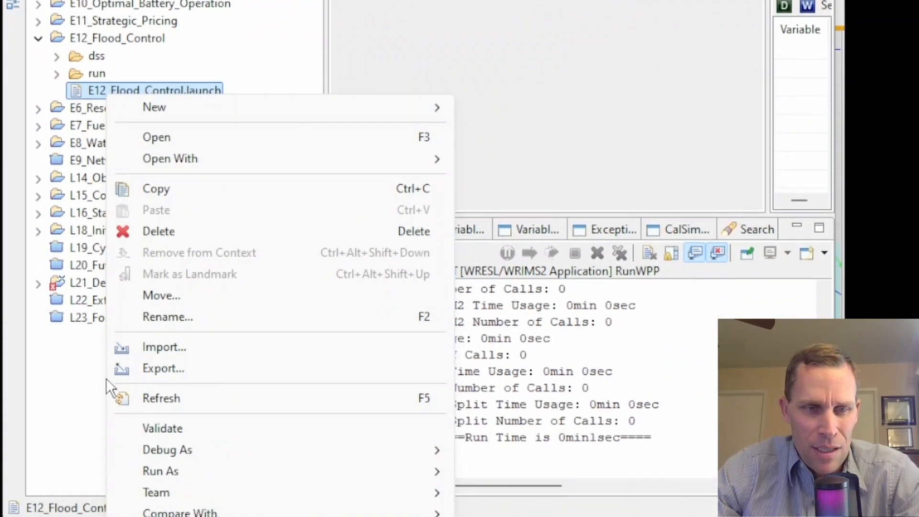
pyautogui.moveTo(339, 476)
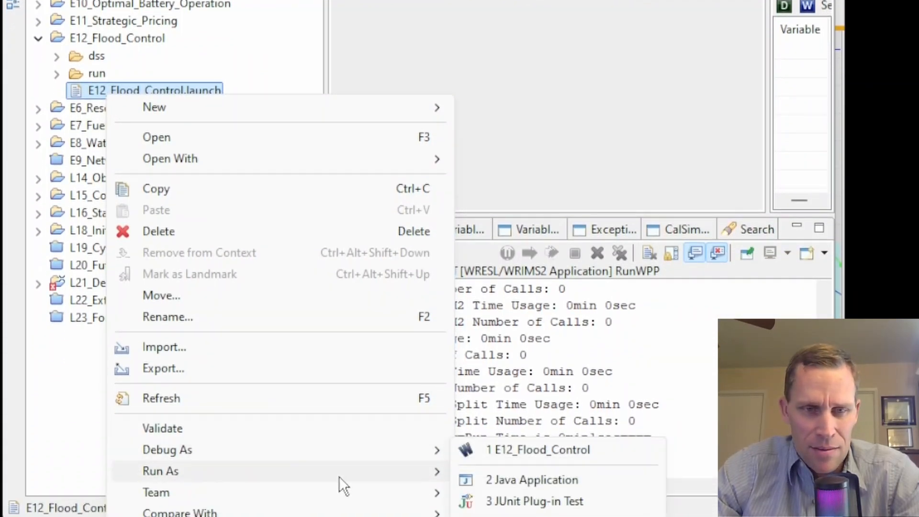
pyautogui.click(512, 457)
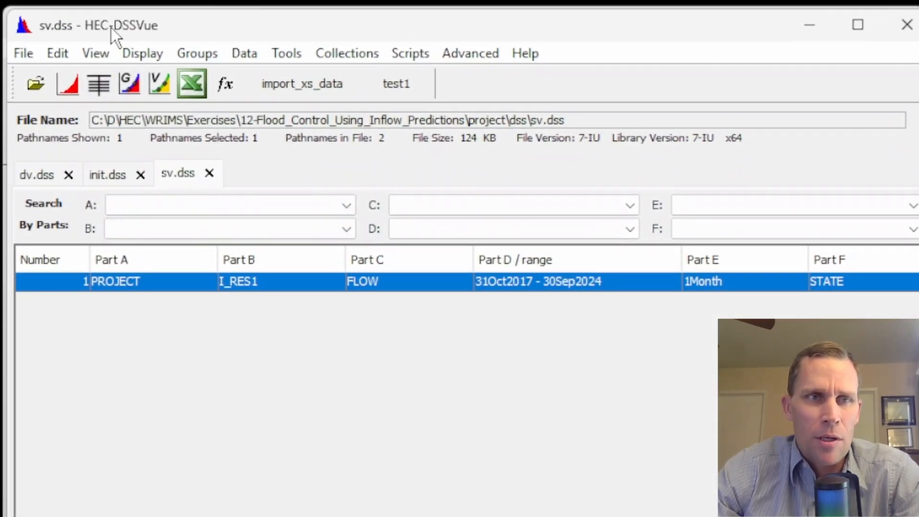
# Step: Switch to the dv.dss results file in HEC-DSSVue and refresh its catalog
pyautogui.click(31, 175)
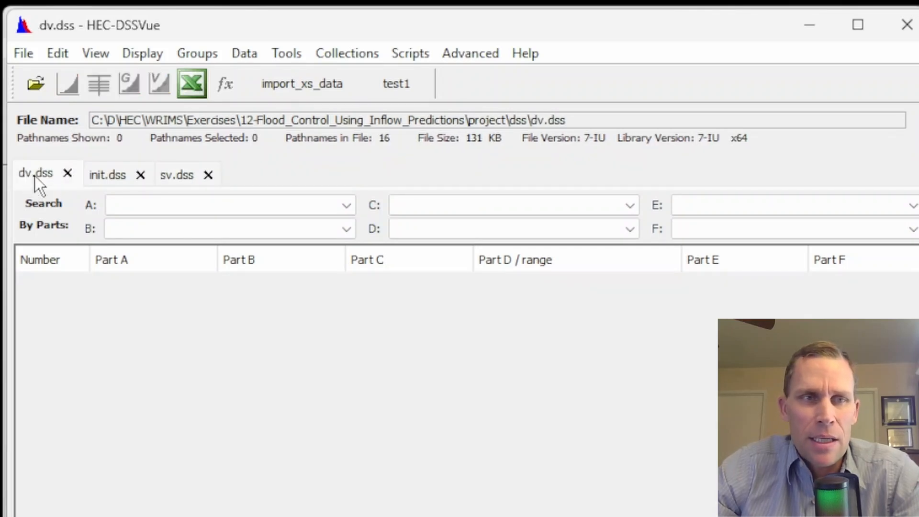
pyautogui.click(96, 53)
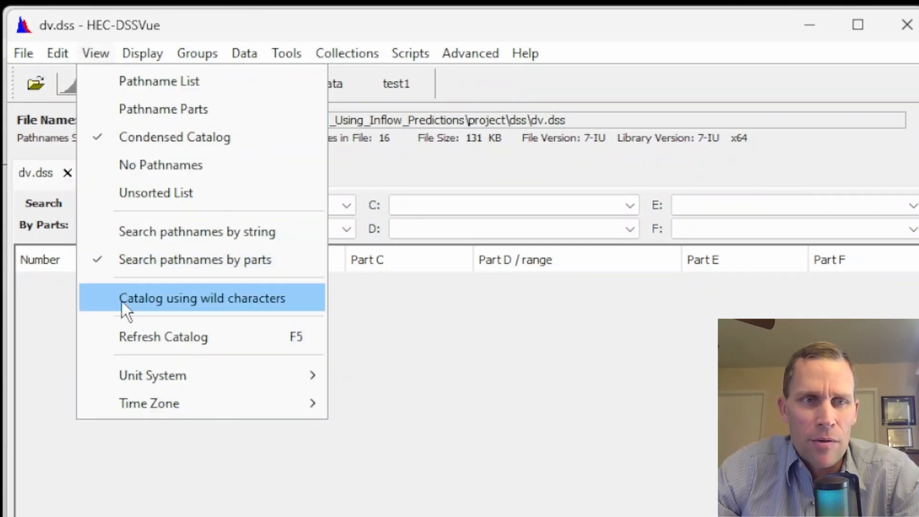
pyautogui.click(148, 336)
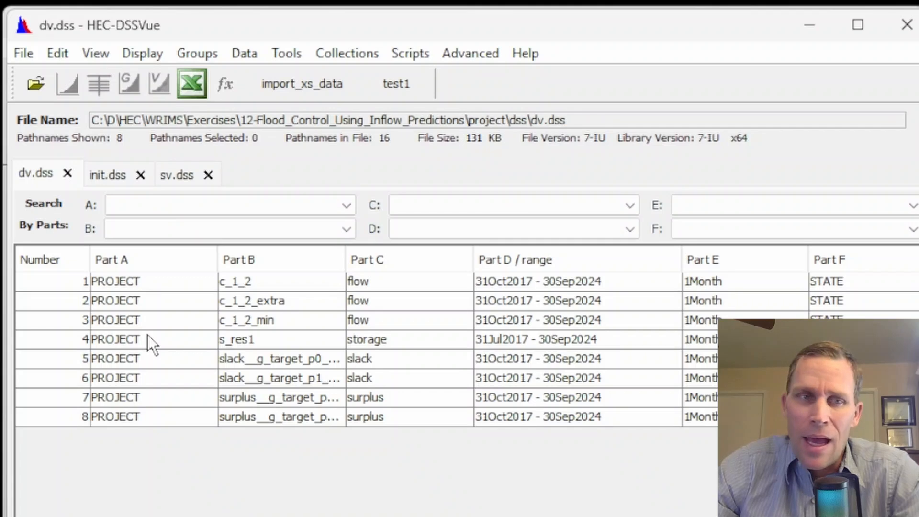
# Step: Plot the s_res1 storage record to examine the reservoir's storage over time, and close the plot
pyautogui.click(245, 343)
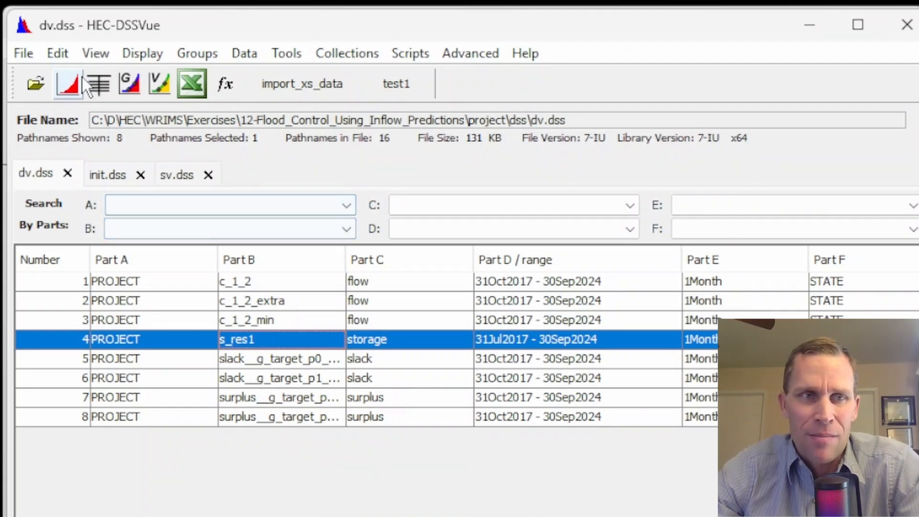
pyautogui.click(68, 84)
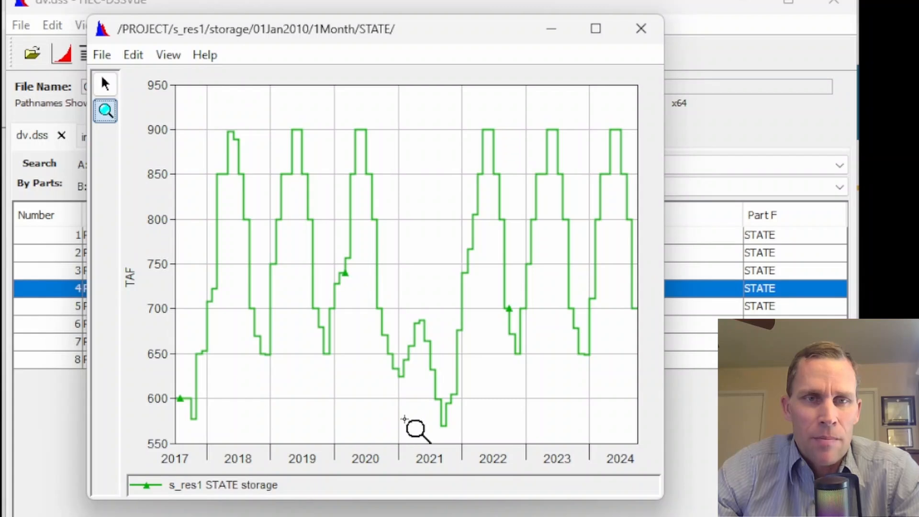
pyautogui.click(639, 34)
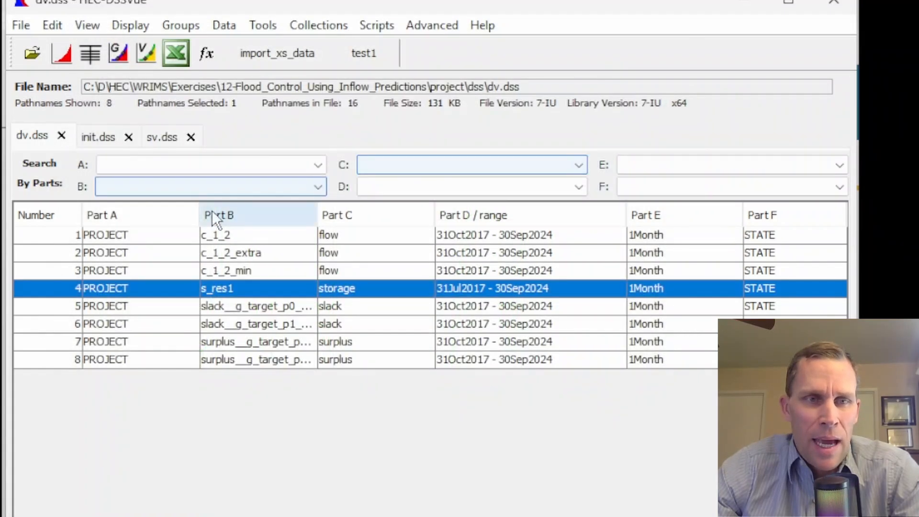
# Step: Plot the c_1_2 flow record and reposition its plot window to examine the channel releases
pyautogui.click(222, 236)
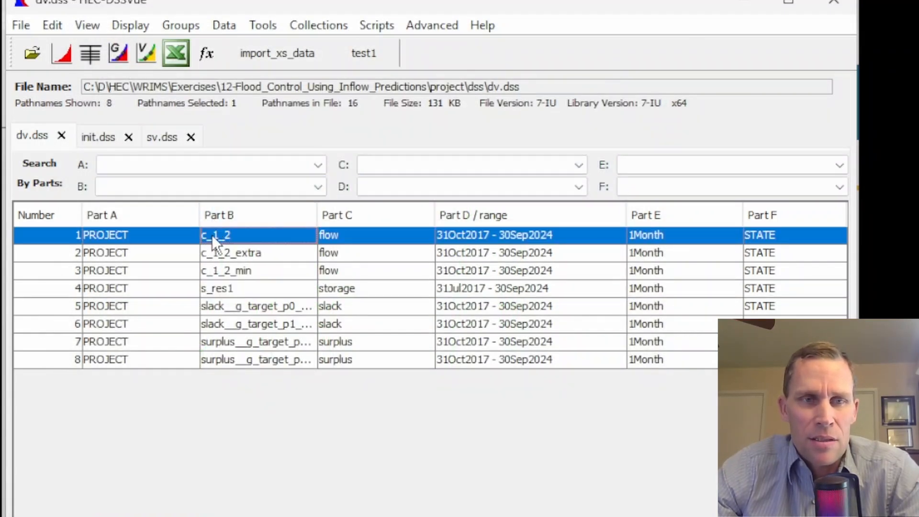
pyautogui.click(59, 59)
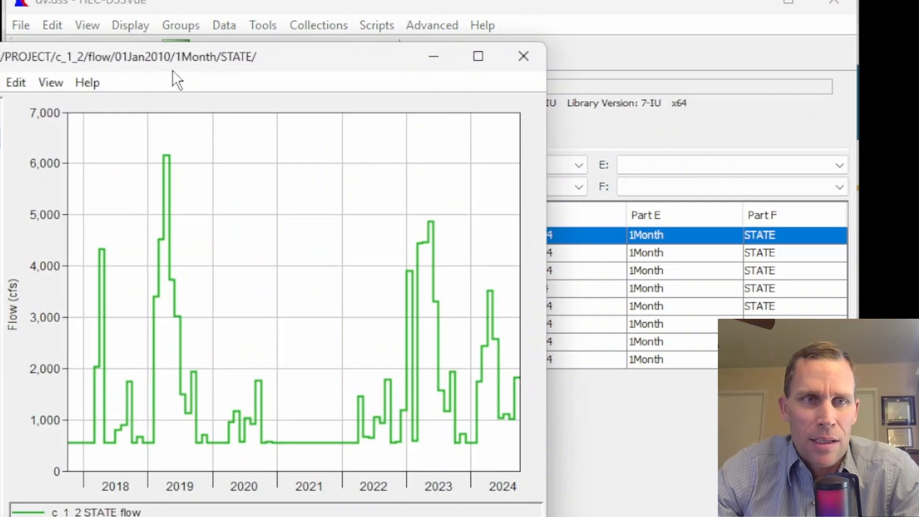
pyautogui.moveTo(207, 66); pyautogui.dragTo(344, 45)
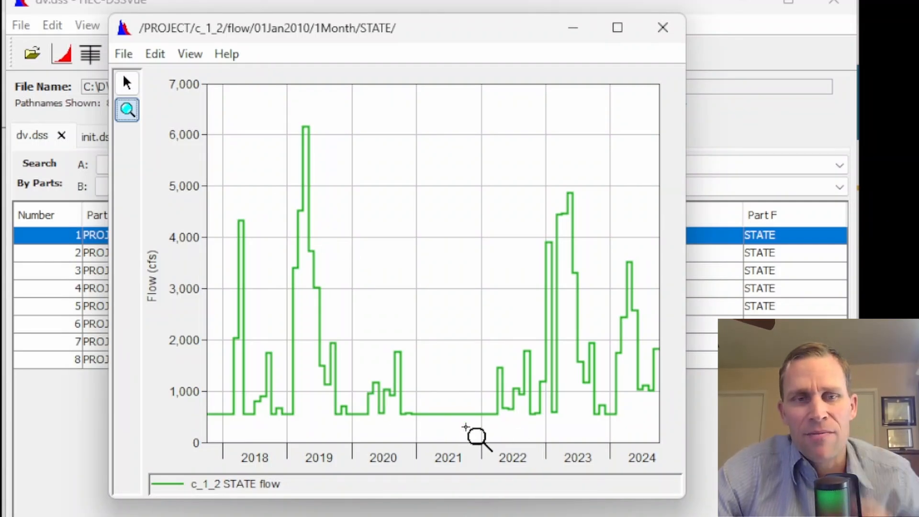
# Step: Tabulate the c_1_2 flow record and examine its monthly releases, focusing on the peak from March to June 2019
pyautogui.click(124, 54)
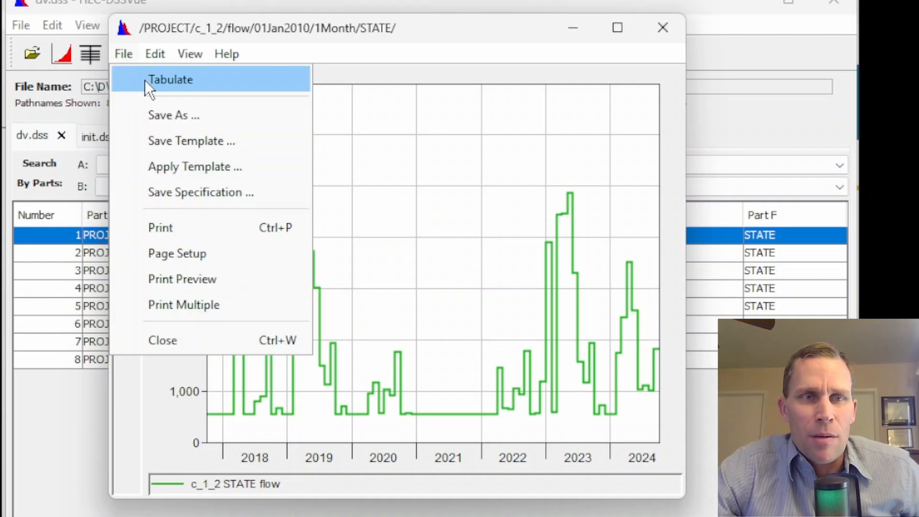
pyautogui.click(148, 82)
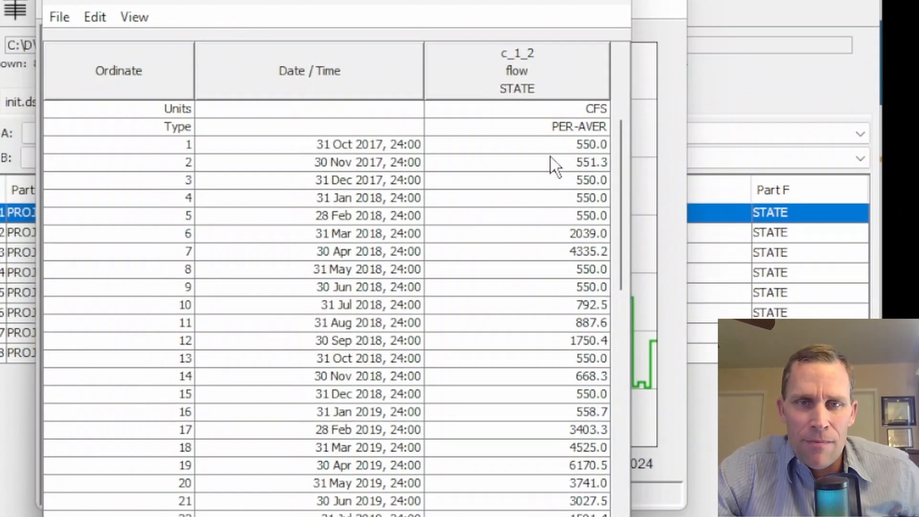
pyautogui.moveTo(550, 164); pyautogui.dragTo(537, 251)
pyautogui.scroll(-1, 526, 234)
pyautogui.moveTo(528, 315); pyautogui.dragTo(540, 341)
pyautogui.scroll(-1, 511, 412)
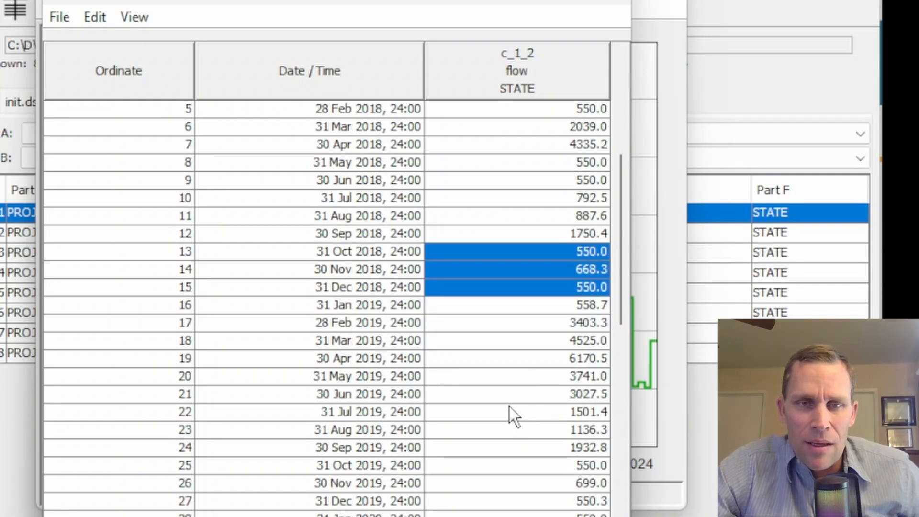
pyautogui.click(542, 359)
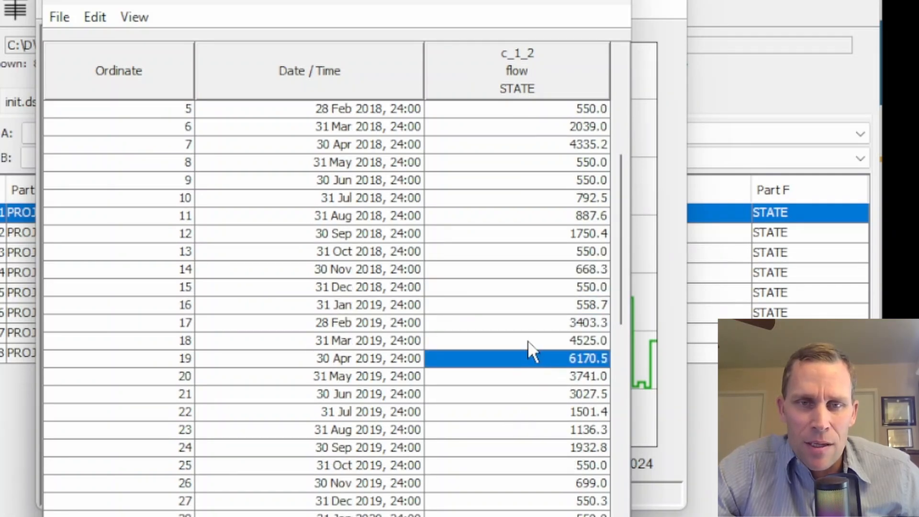
pyautogui.click(541, 337)
pyautogui.click(542, 356)
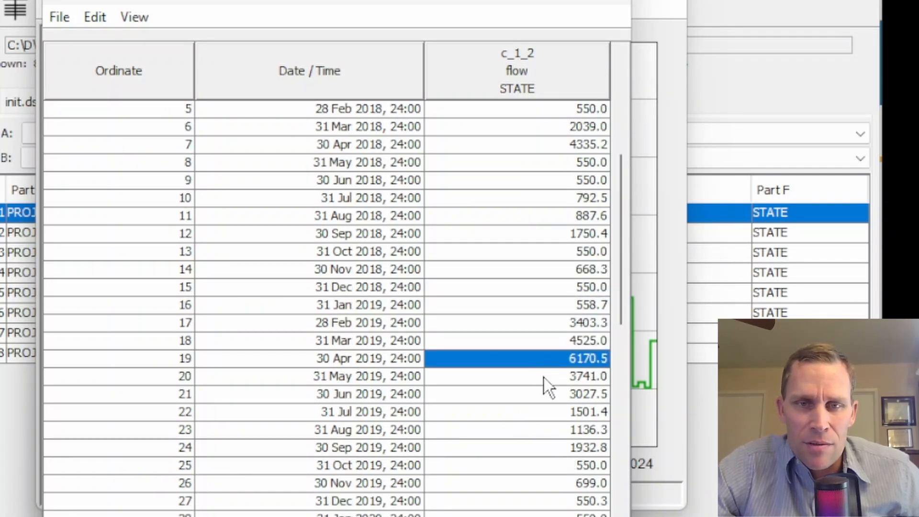
pyautogui.click(544, 376)
pyautogui.moveTo(544, 341); pyautogui.dragTo(550, 394)
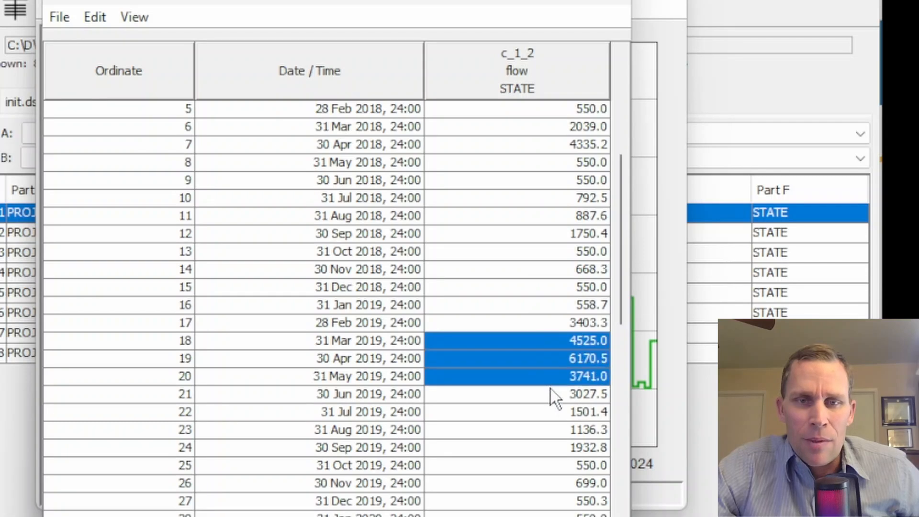
pyautogui.scroll(-3, 526, 412)
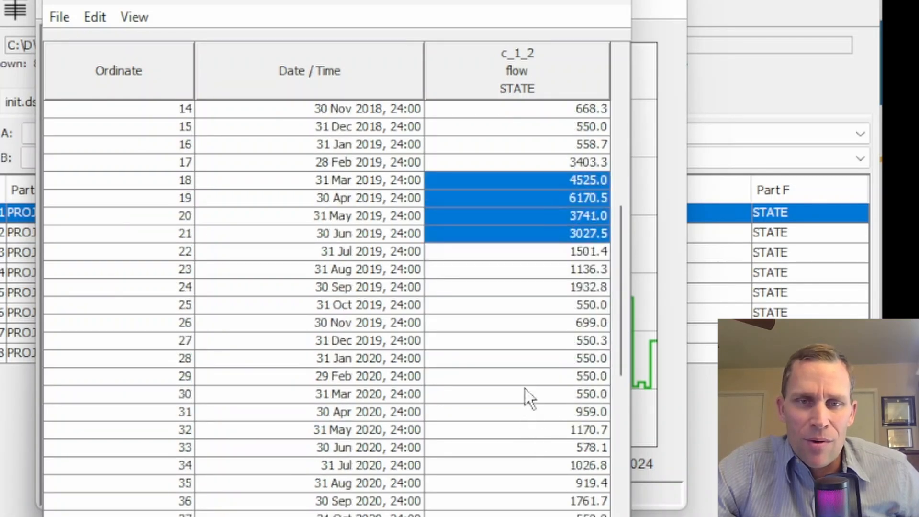
# Step: Compare the November 2019 to March 2020 flows with the February to June 2019 flows, and close the c_1_2 table and plot
pyautogui.click(530, 324)
pyautogui.moveTo(535, 346); pyautogui.dragTo(543, 399)
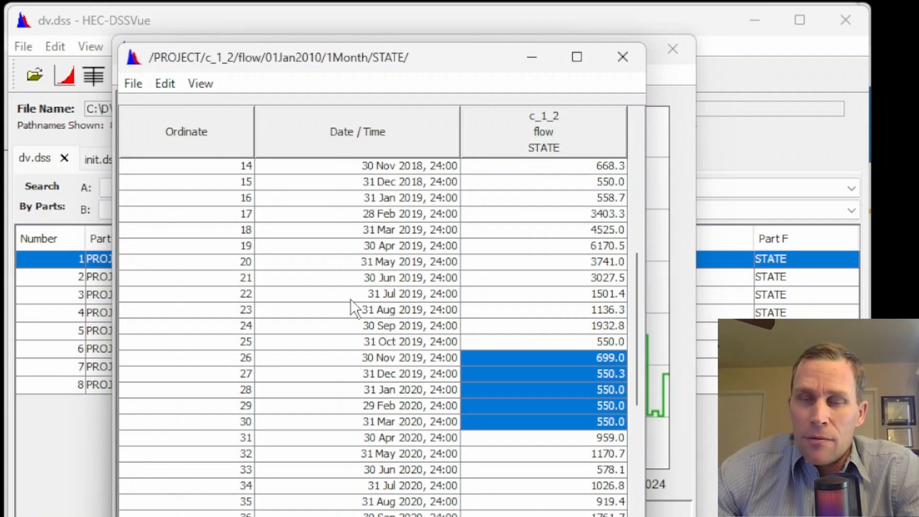
pyautogui.click(541, 325)
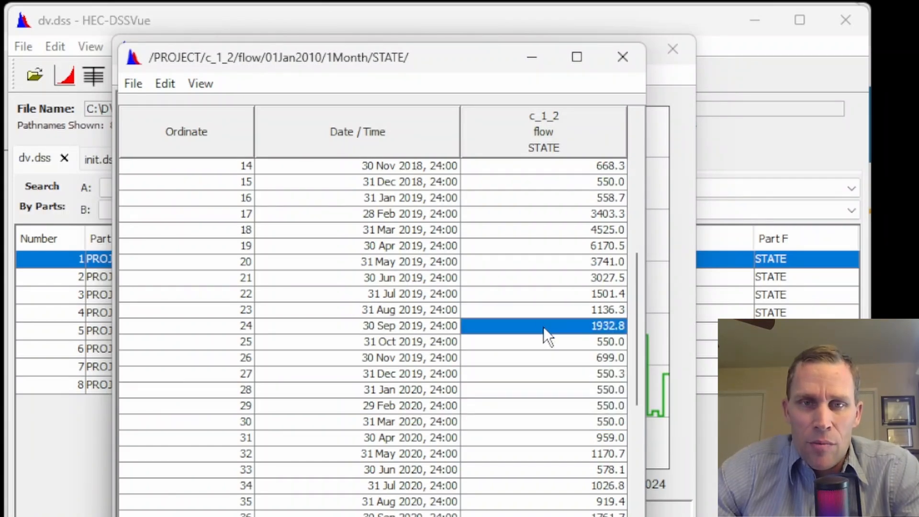
pyautogui.moveTo(562, 217); pyautogui.dragTo(550, 275)
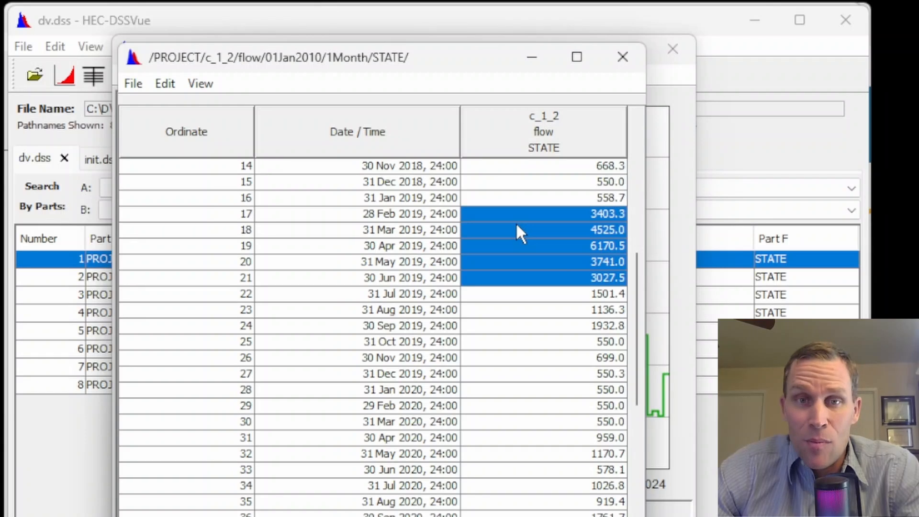
pyautogui.scroll(1, 515, 222)
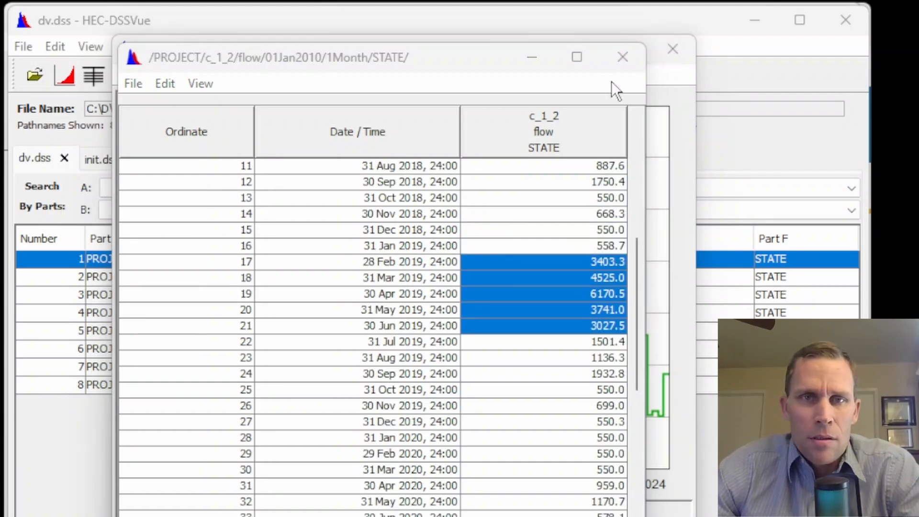
pyautogui.click(622, 57)
pyautogui.click(660, 52)
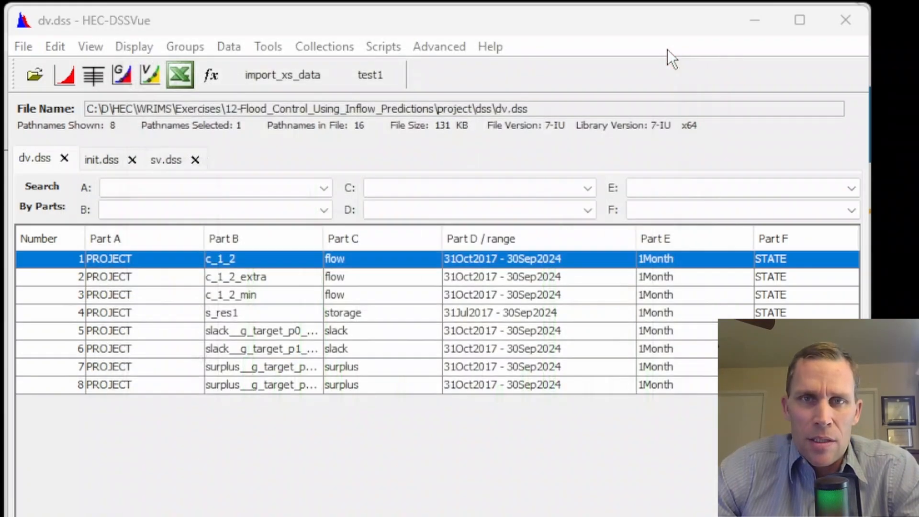
# Step: Append goal G_C_1_2_MAX to constraints.wresl in Notepad++, with comment "set max on C_1_2", lhs C_1_2, rhs C_1_2_MAX, penalty 100 above and 0 below
pyautogui.click(756, 20)
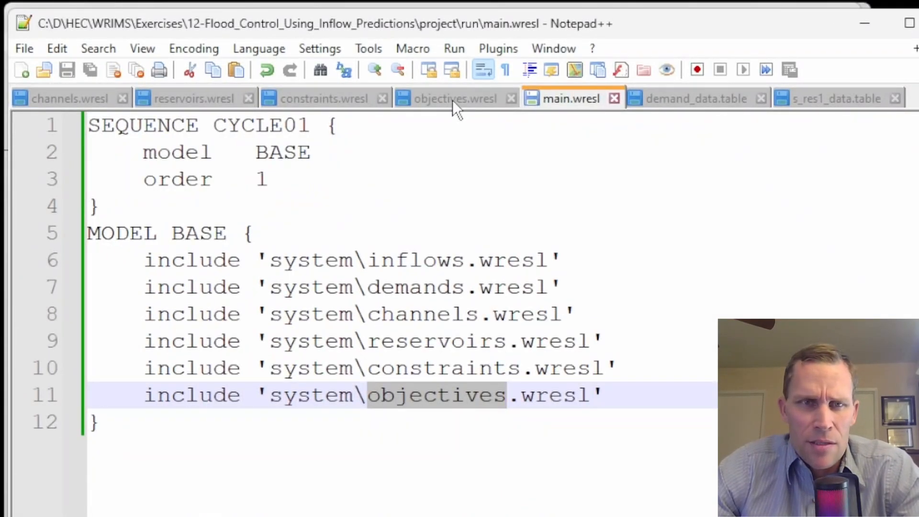
pyautogui.click(309, 103)
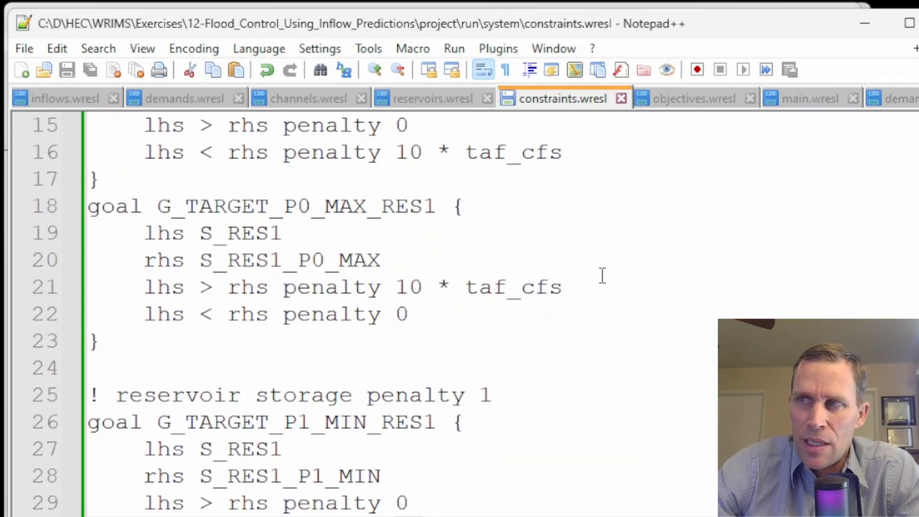
pyautogui.scroll(-6, 542, 288)
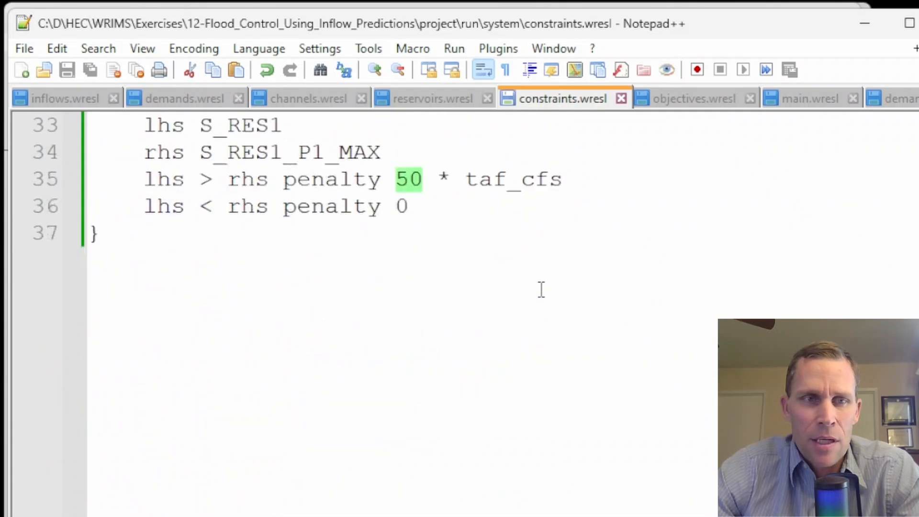
pyautogui.click(310, 308)
pyautogui.press('Return')
pyautogui.press('Return')
pyautogui.write('! set max on C_1_2         goal G_C_1_2_MAX {             lhs C_1_2             rhs C_1_2_MAX             lhs > rhs penalty 100             lhs < rhs penalty 0         }')
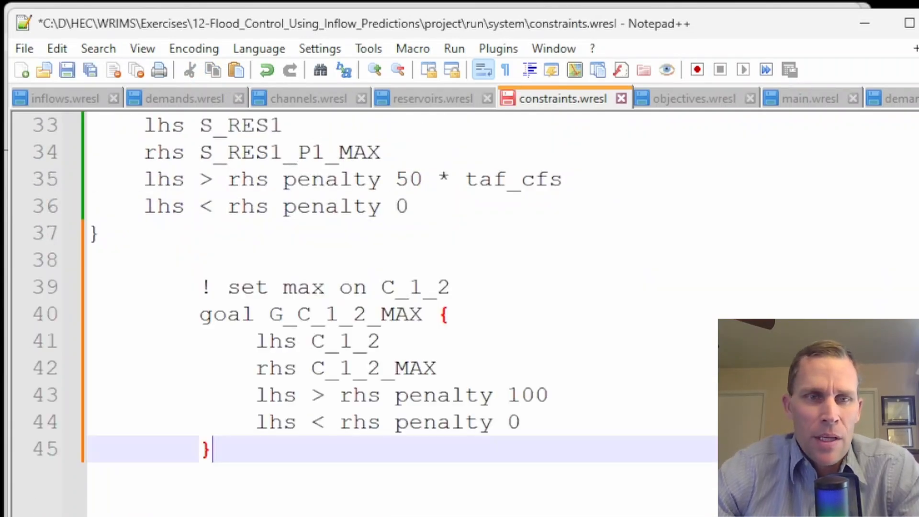
# Step: Remove the two extra indentation levels from the new G_C_1_2_MAX goal block and its comment
pyautogui.hotkey('shift', 'Up')
pyautogui.hotkey('shift', 'Up')
pyautogui.hotkey('shift', 'Up')
pyautogui.hotkey('shift', 'Up')
pyautogui.hotkey('shift', 'Up')
pyautogui.hotkey('shift', 'Up')
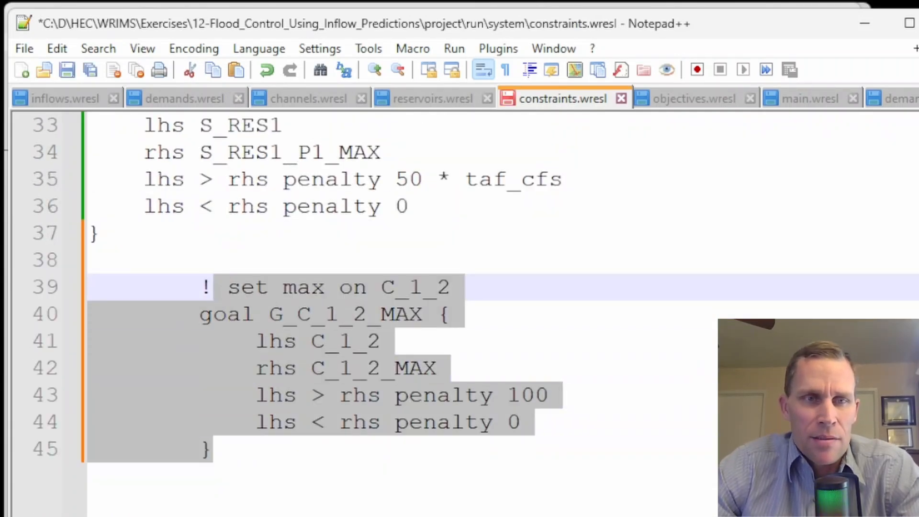
pyautogui.hotkey('shift', 'Tab')
pyautogui.hotkey('shift', 'Tab')
pyautogui.click(207, 252)
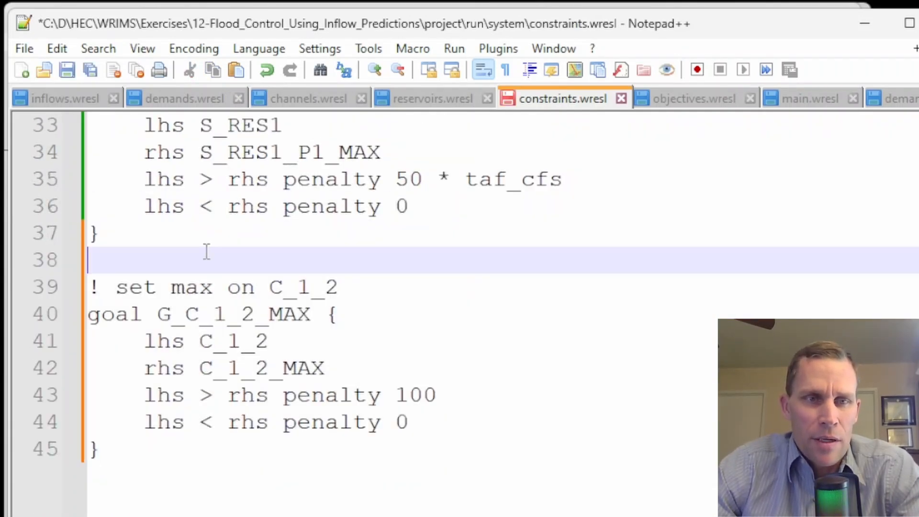
# Step: Review the lhs, rhs and penalty terms of the G_C_1_2_MAX goal
pyautogui.doubleClick(234, 342)
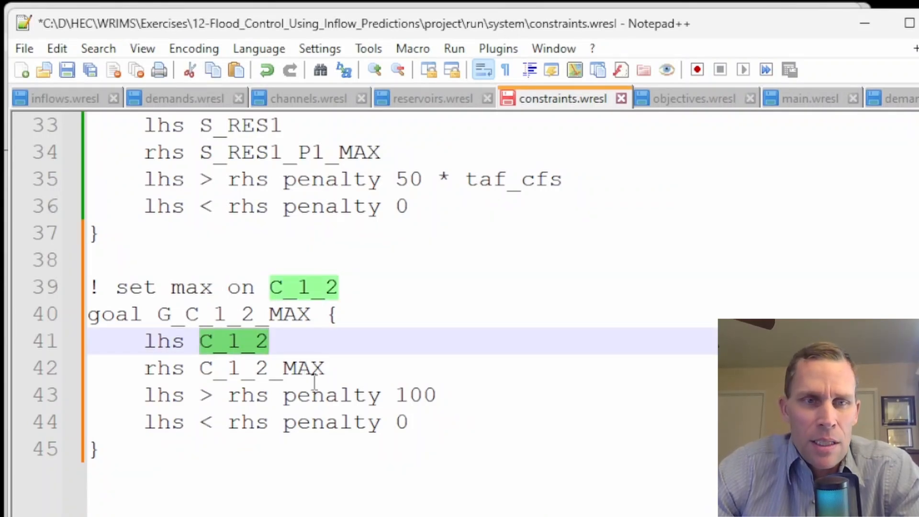
pyautogui.doubleClick(302, 372)
pyautogui.doubleClick(253, 340)
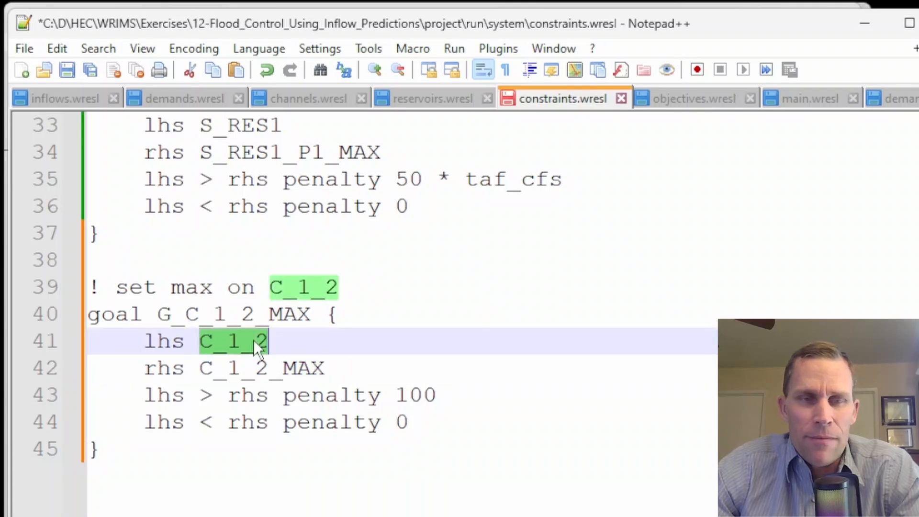
pyautogui.doubleClick(297, 369)
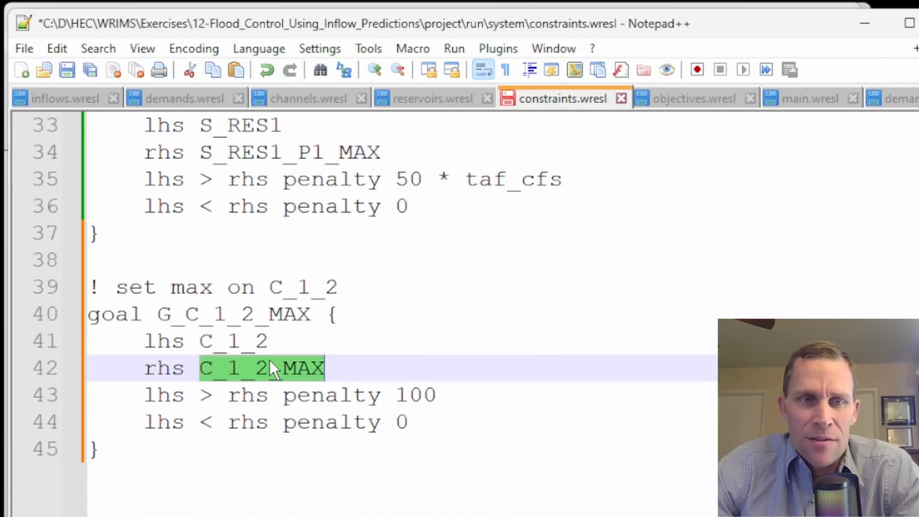
pyautogui.click(296, 387)
pyautogui.doubleClick(402, 394)
pyautogui.click(472, 400)
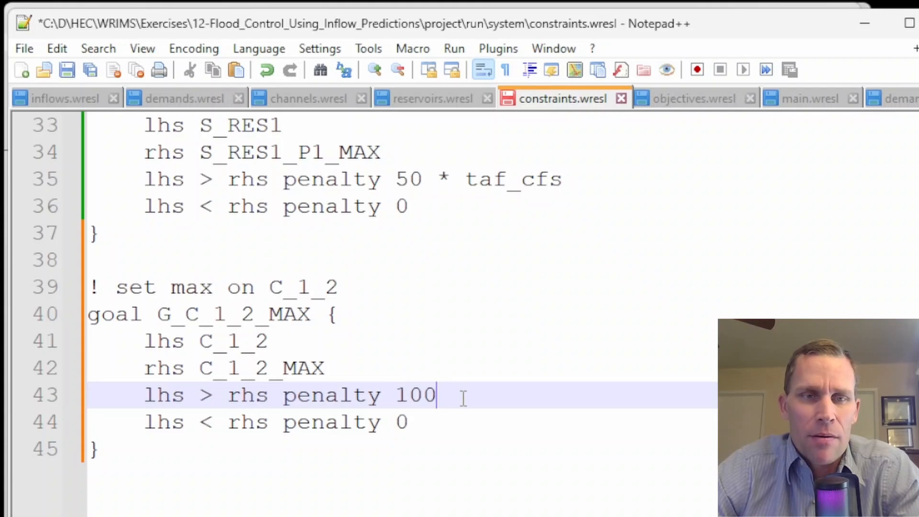
pyautogui.doubleClick(309, 369)
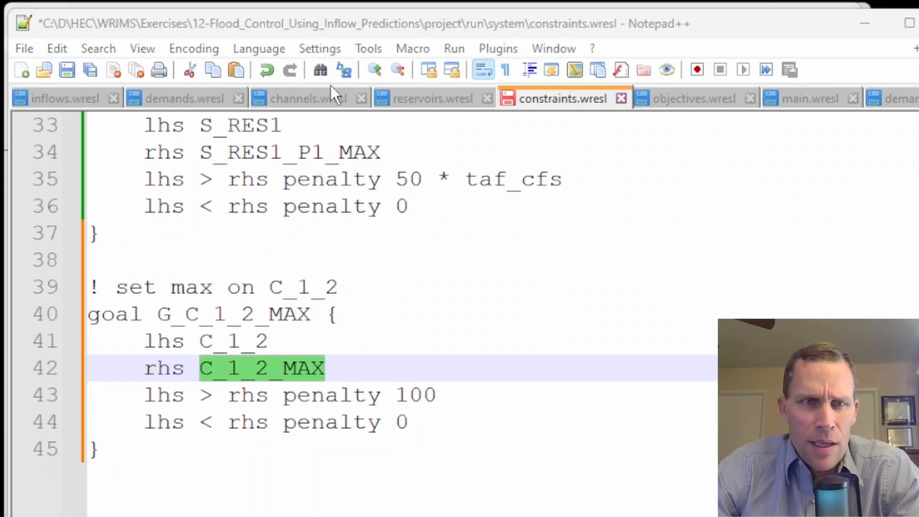
# Step: Define svar C_1_2_MAX with value 3000 below the dvar lines in channels.wresl, and save all open files
pyautogui.click(308, 100)
pyautogui.press('Return')
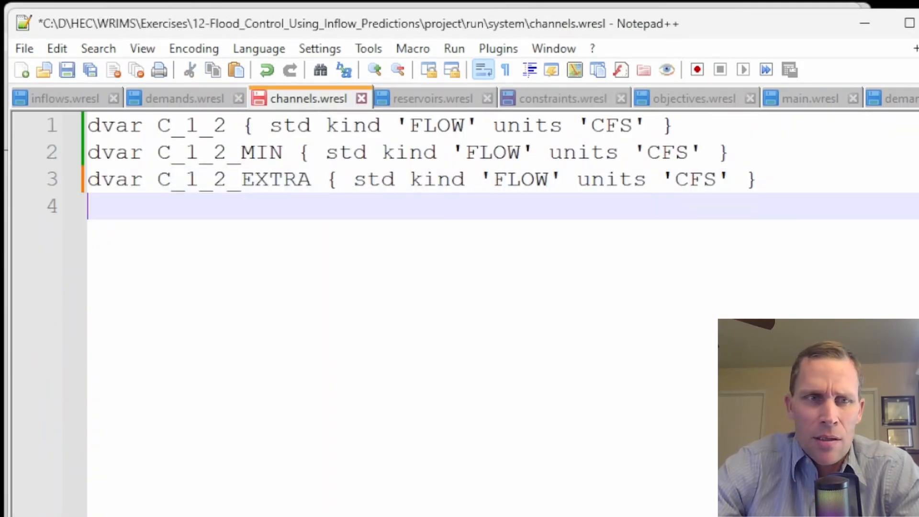
pyautogui.press('Return')
pyautogui.write('svar C_1_2_MAX { value 3000 }')
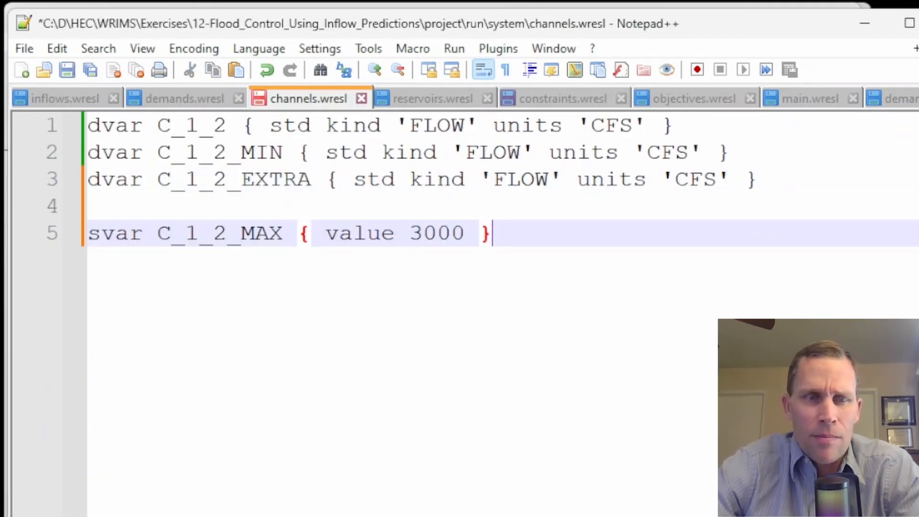
pyautogui.click(345, 240)
pyautogui.doubleClick(421, 234)
pyautogui.doubleClick(232, 237)
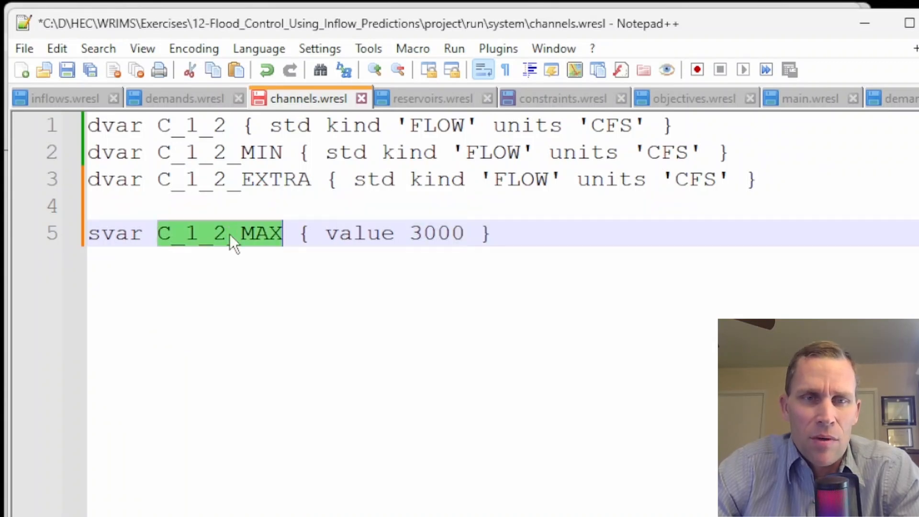
pyautogui.click(522, 325)
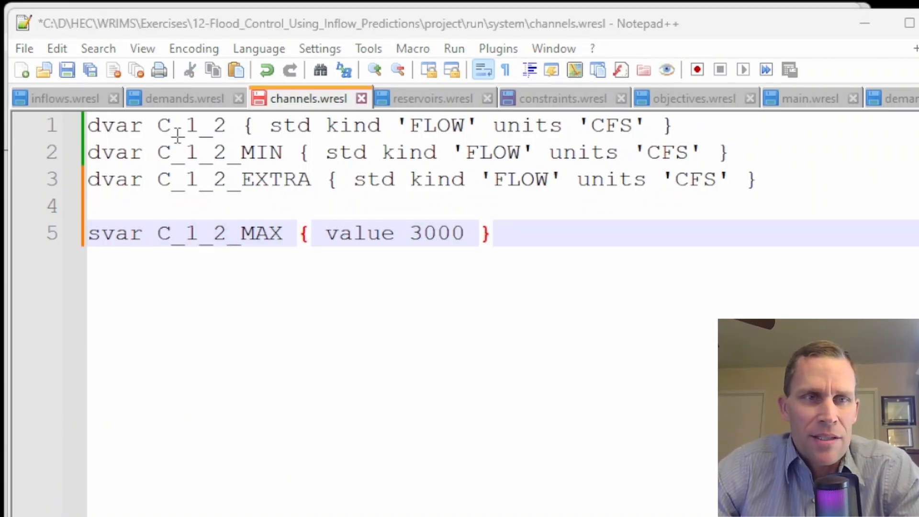
pyautogui.click(91, 71)
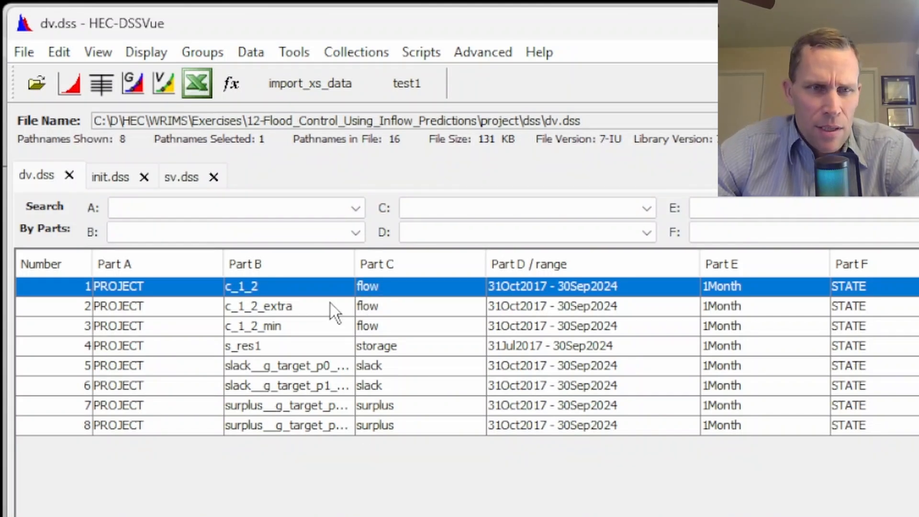
# Step: In HEC-DSSVue, rename the c_1_2 flow and s_res1 storage records in dv.dss with the F part "no max release"
pyautogui.click(296, 286)
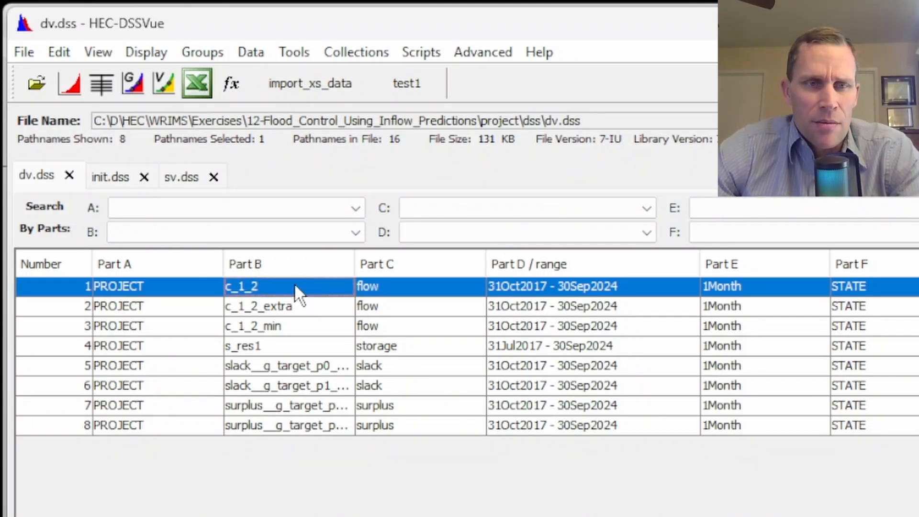
pyautogui.keyDown('ctrl'); pyautogui.click(259, 346); pyautogui.keyUp('ctrl')
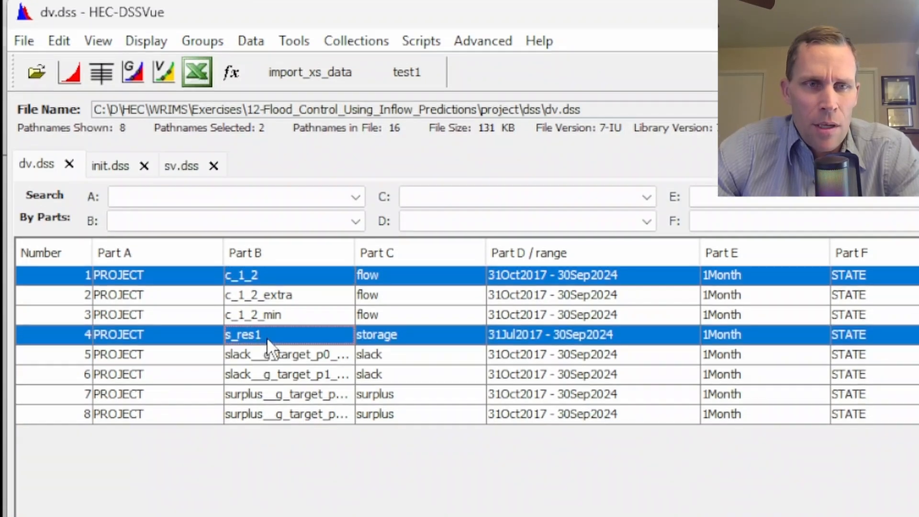
pyautogui.rightClick(267, 349)
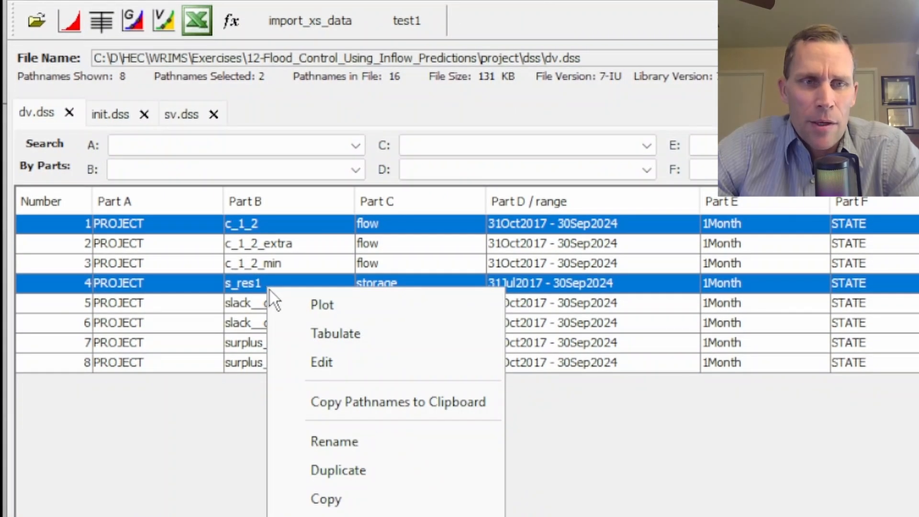
pyautogui.click(335, 442)
pyautogui.moveTo(422, 245); pyautogui.dragTo(324, 150)
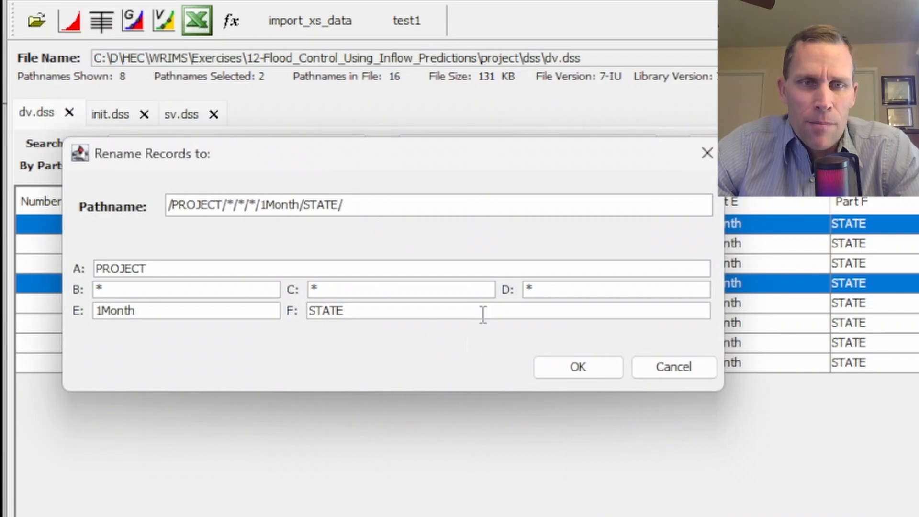
pyautogui.moveTo(402, 316); pyautogui.dragTo(281, 310)
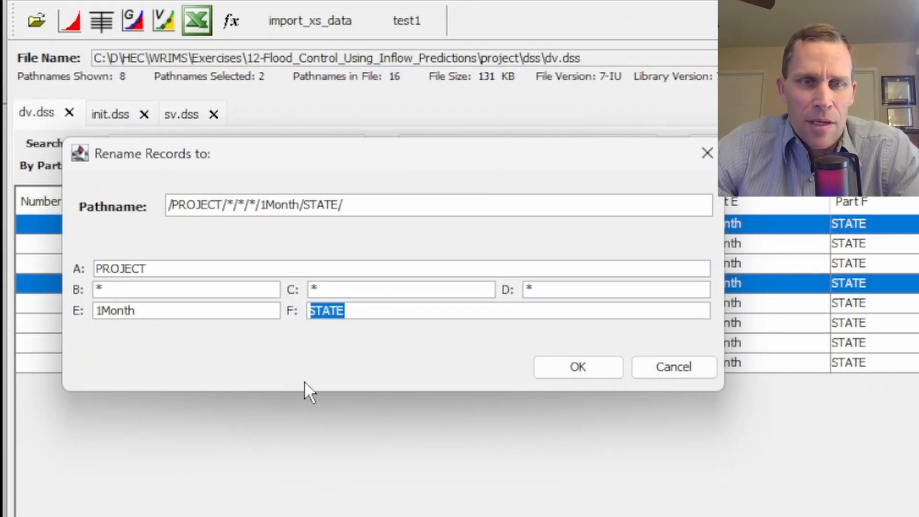
pyautogui.write('no max release')
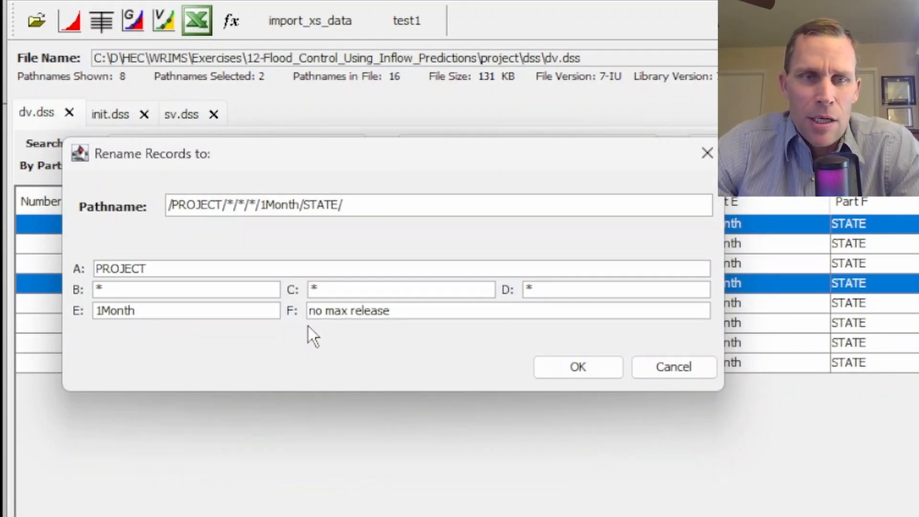
pyautogui.click(578, 368)
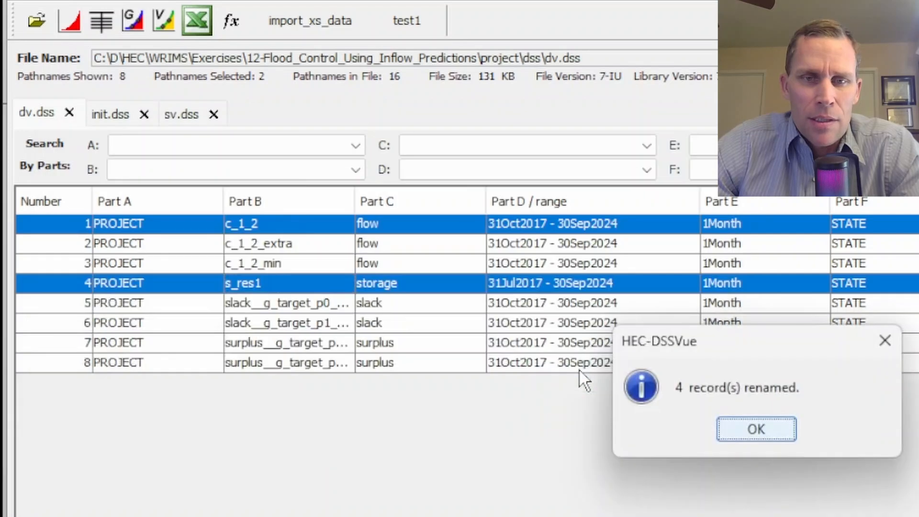
# Step: Finish the record renaming and check the F parts of the c_1_2 flow and s_res1 storage records in dv.dss
pyautogui.click(724, 428)
pyautogui.click(826, 224)
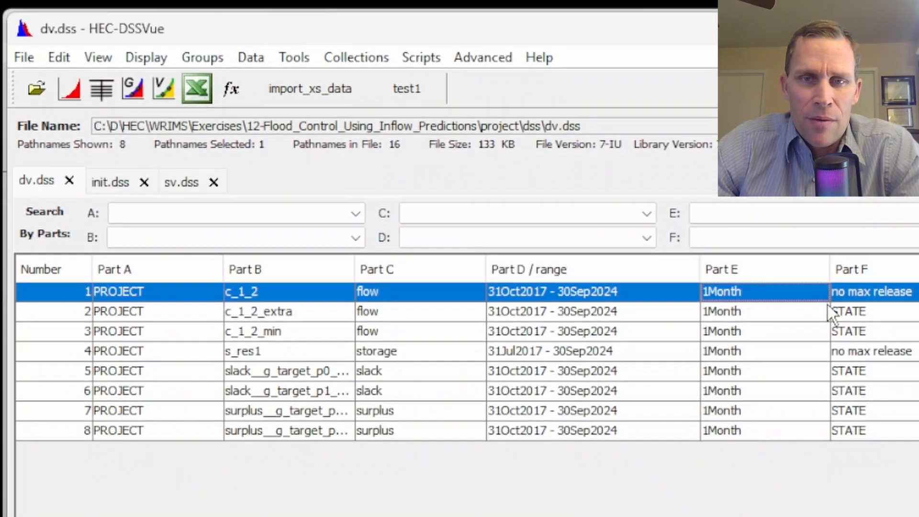
pyautogui.keyDown('ctrl'); pyautogui.click(849, 357); pyautogui.keyUp('ctrl')
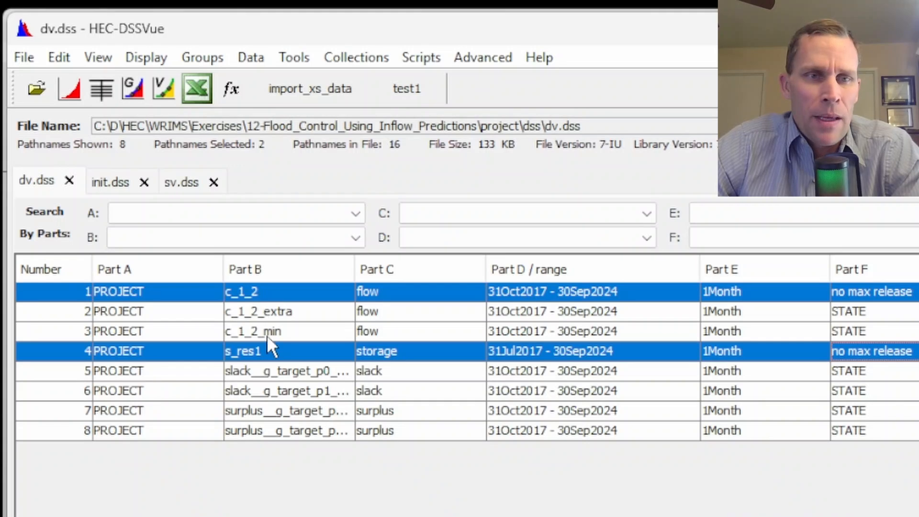
pyautogui.click(267, 353)
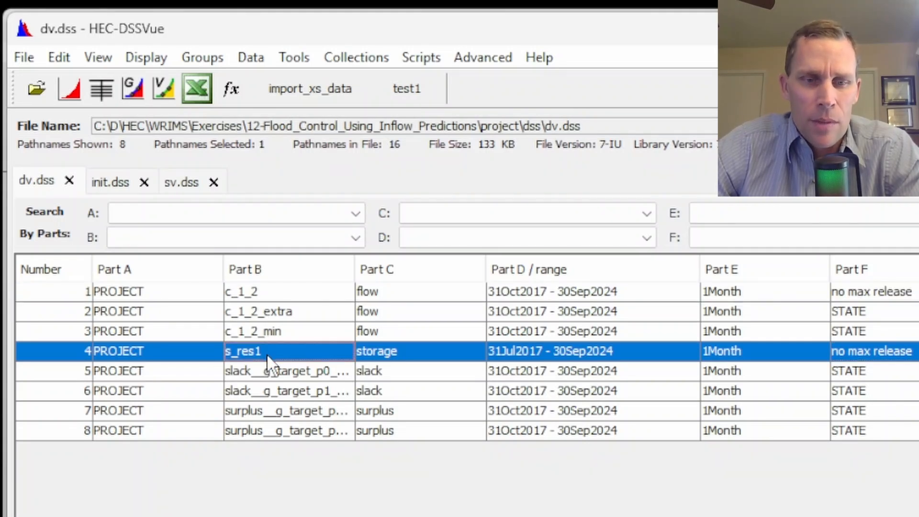
# Step: Switch to WRIMS and run the E12_Flood_Control launch configuration with the new constraint in place
pyautogui.hotkey('alt', 'Tab')
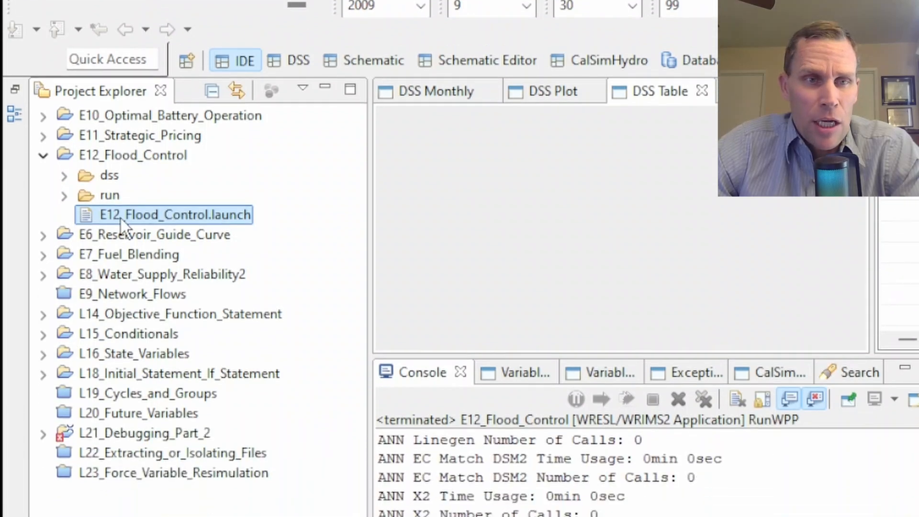
pyautogui.rightClick(122, 316)
pyautogui.moveTo(245, 461)
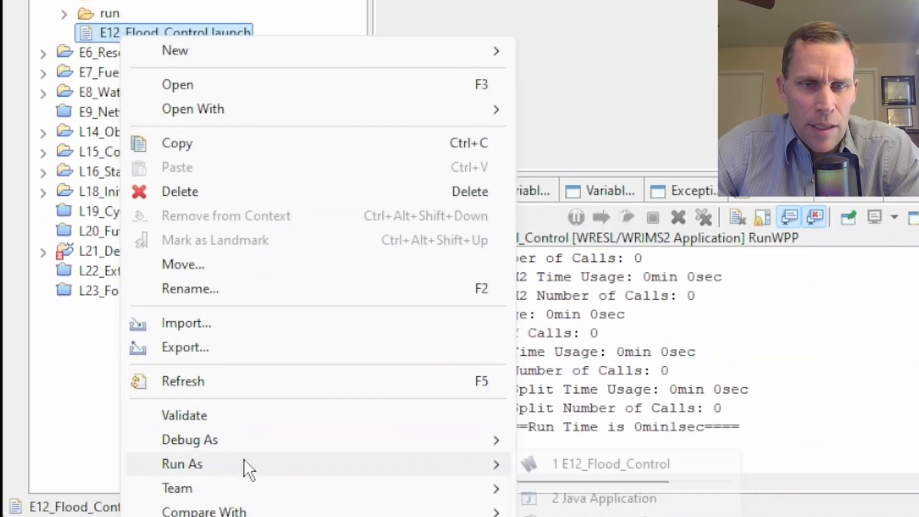
pyautogui.click(584, 461)
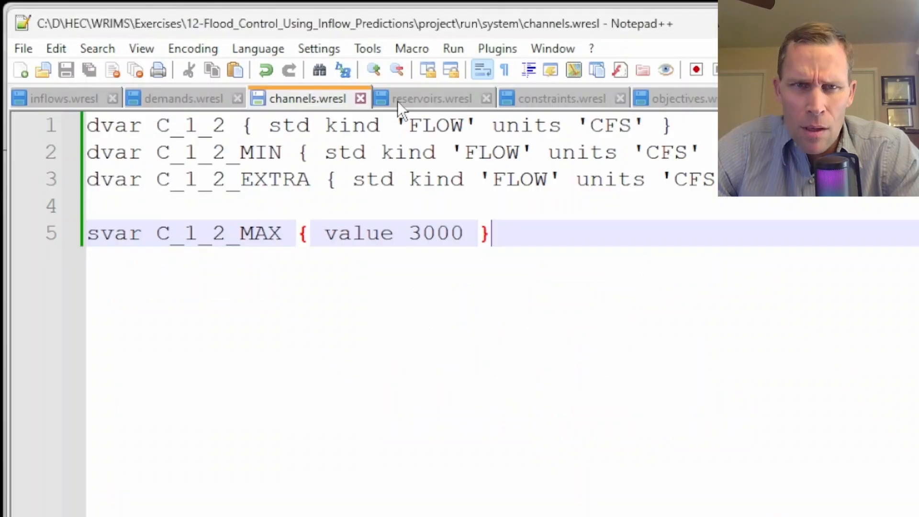
# Step: Review the G_C_1_2_MAX goal block at the end of constraints.wresl in Notepad++
pyautogui.click(524, 100)
pyautogui.moveTo(264, 486); pyautogui.dragTo(88, 287)
pyautogui.click(181, 489)
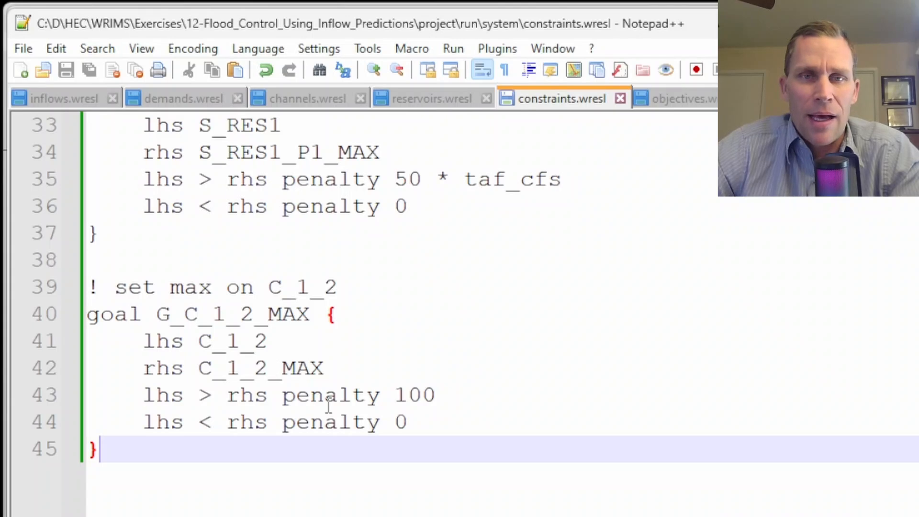
pyautogui.click(892, 23)
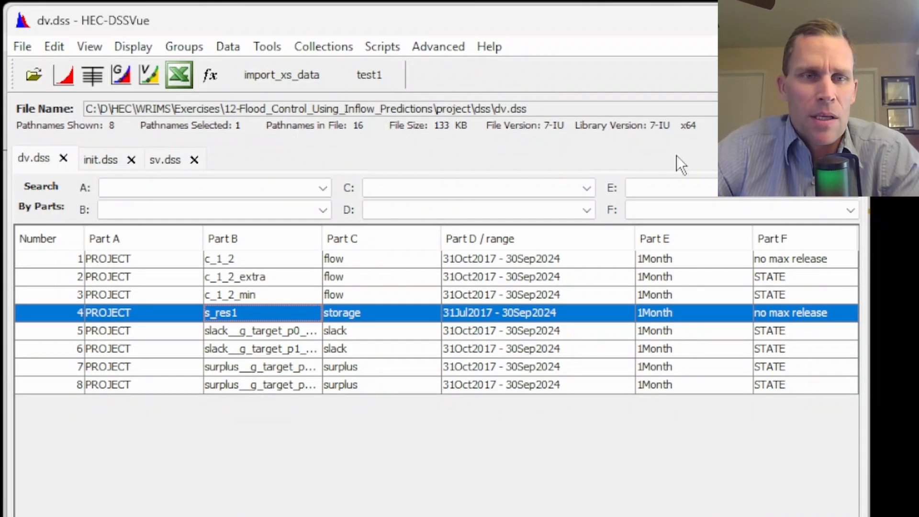
# Step: Refresh the dv.dss catalog in HEC-DSSVue and plot the STATE and no max release c_1_2 flow records together
pyautogui.click(88, 48)
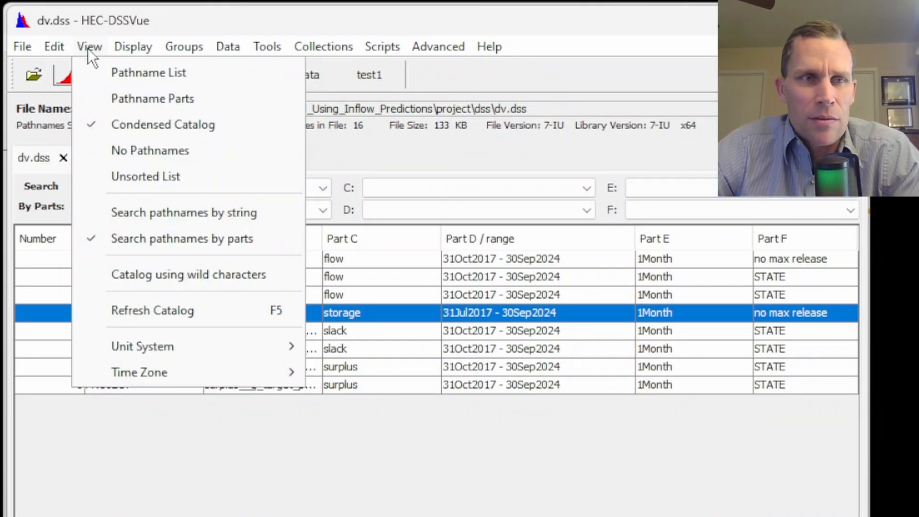
pyautogui.click(156, 312)
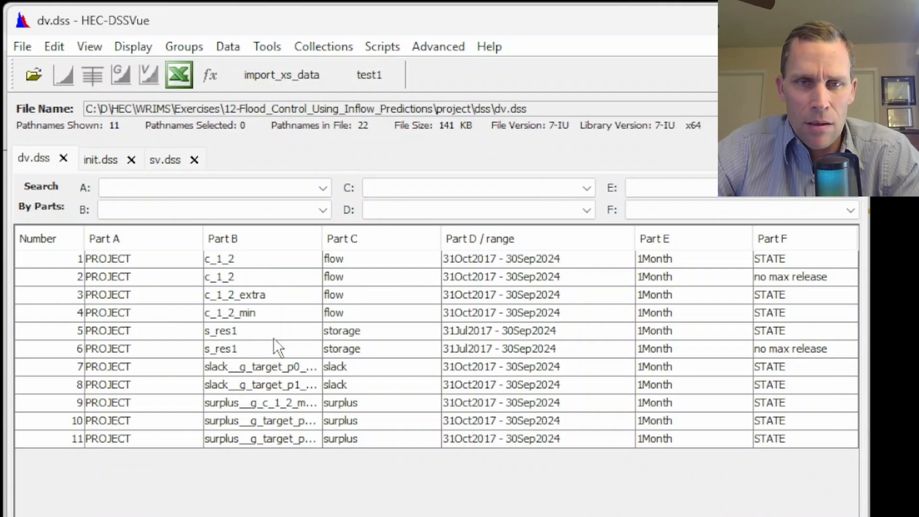
pyautogui.click(280, 260)
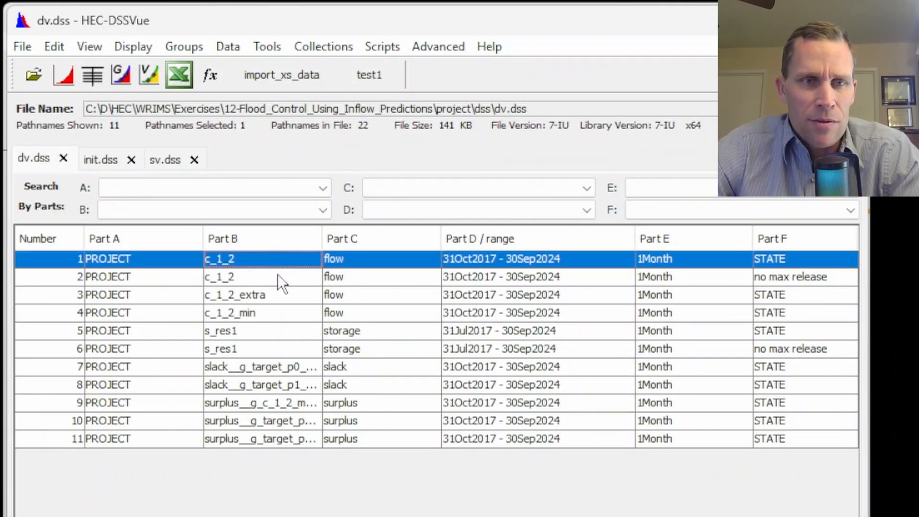
pyautogui.keyDown('ctrl'); pyautogui.click(277, 275); pyautogui.keyUp('ctrl')
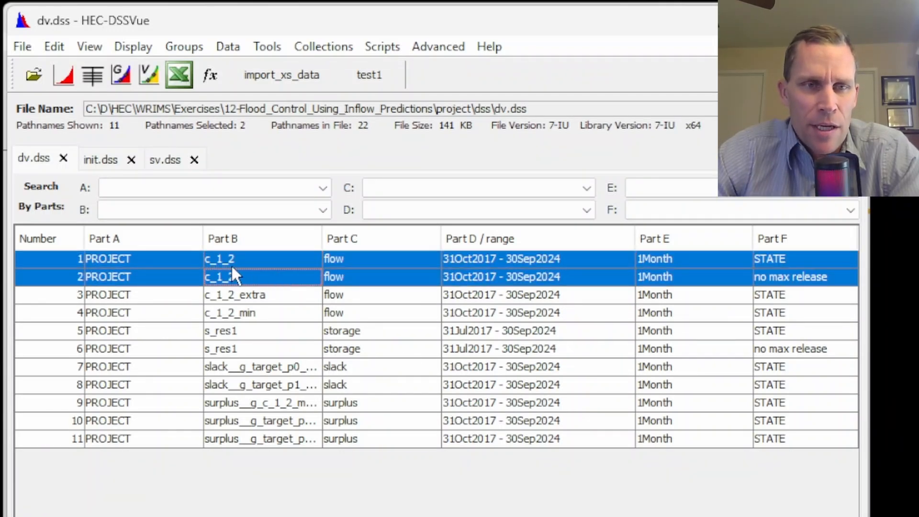
pyautogui.click(71, 72)
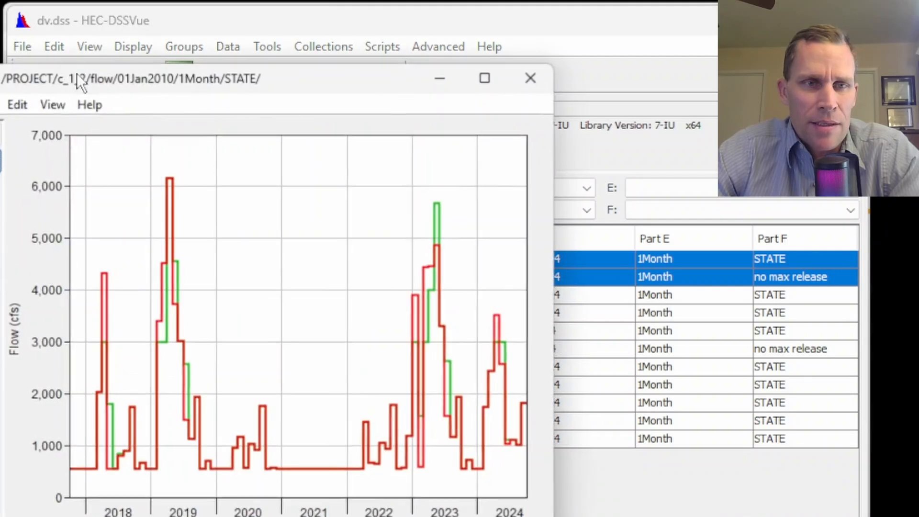
pyautogui.moveTo(215, 78); pyautogui.dragTo(334, 24)
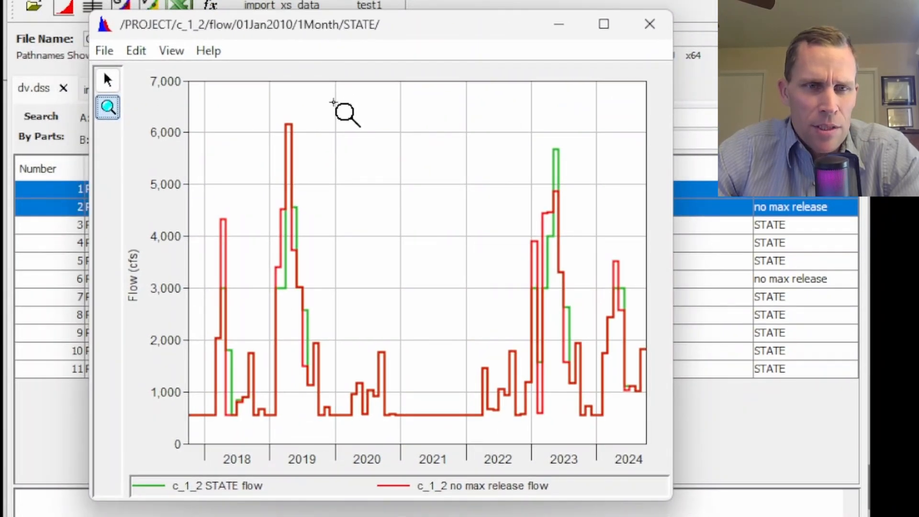
# Step: Compare the two c_1_2 flow curves from late 2017 to early 2020, highlighting each in turn, and close the plot
pyautogui.moveTo(334, 102); pyautogui.dragTo(187, 493)
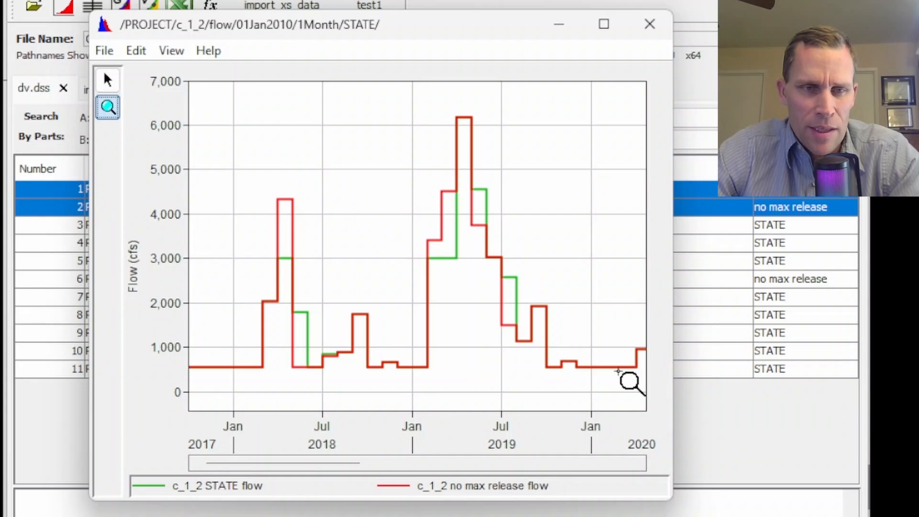
pyautogui.click(478, 494)
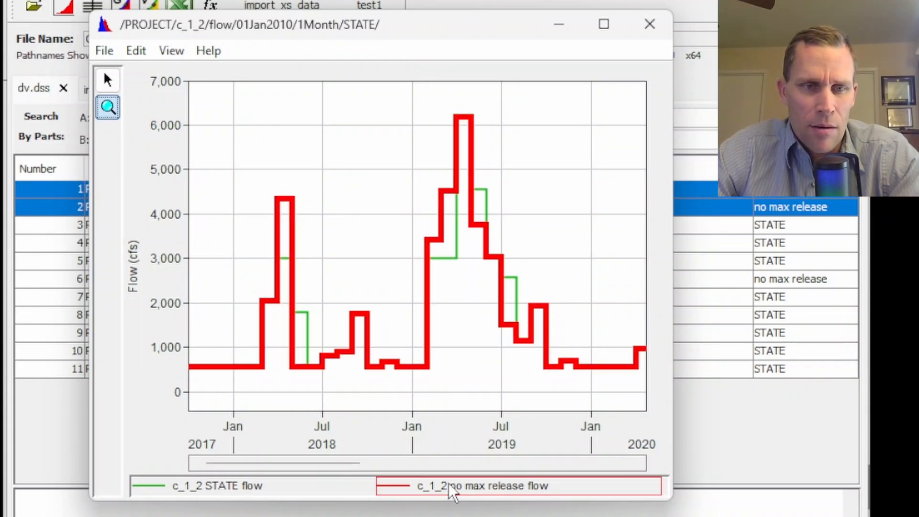
pyautogui.click(246, 482)
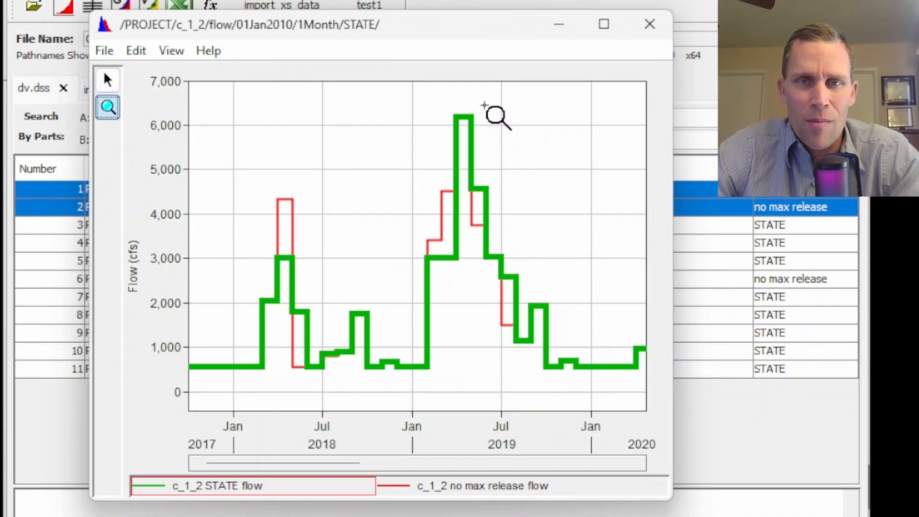
pyautogui.click(650, 24)
# Step: Plot the STATE and no max release s_res1 storage records together
pyautogui.moveTo(230, 278); pyautogui.dragTo(229, 263)
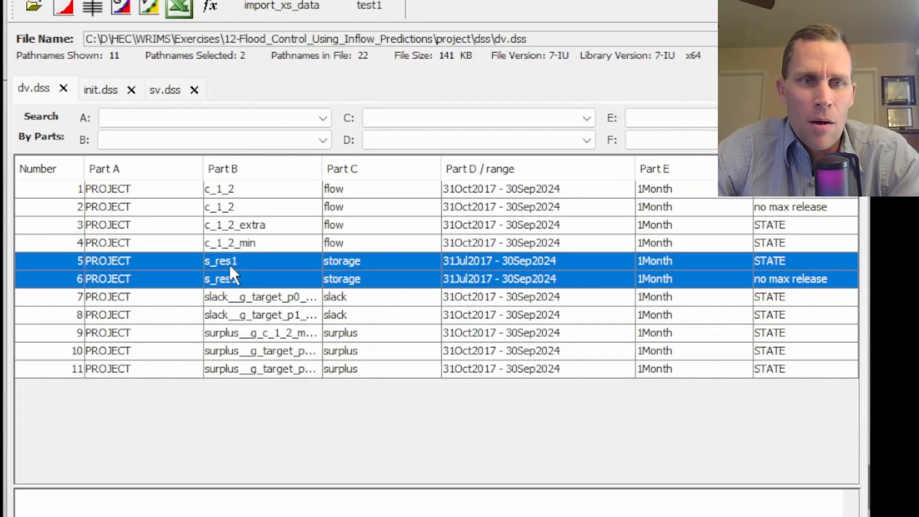
pyautogui.click(231, 261)
pyautogui.keyDown('ctrl'); pyautogui.click(231, 274); pyautogui.keyUp('ctrl')
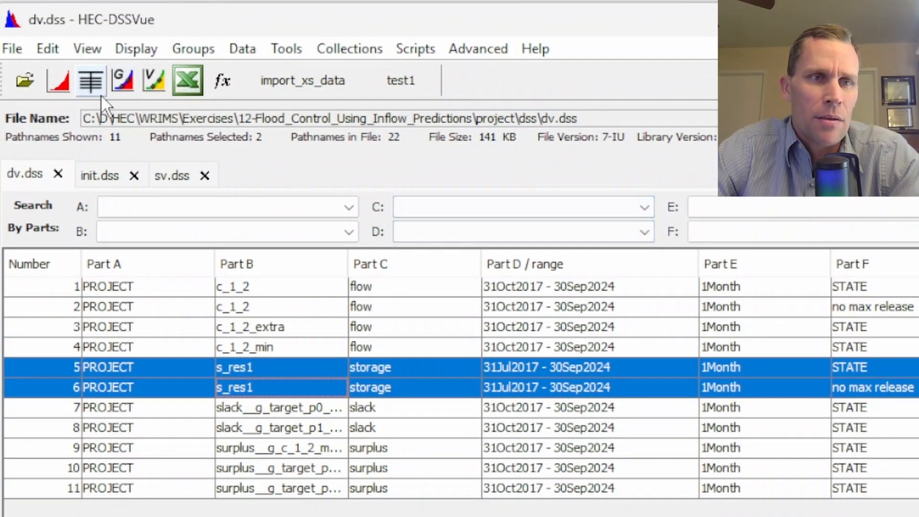
pyautogui.click(64, 81)
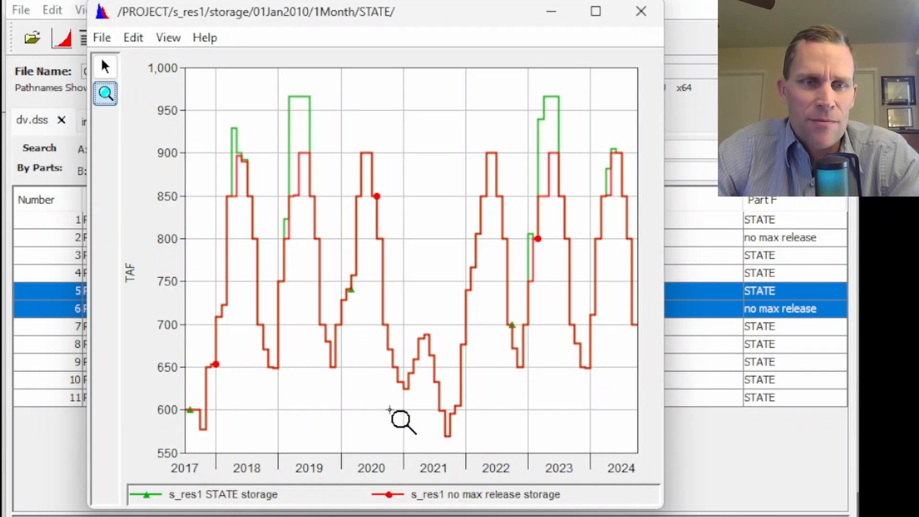
# Step: Compare the two s_res1 storage curves for the early years and the full period, highlighting each in turn, and close the plot
pyautogui.moveTo(364, 442); pyautogui.dragTo(149, 22)
pyautogui.click(495, 498)
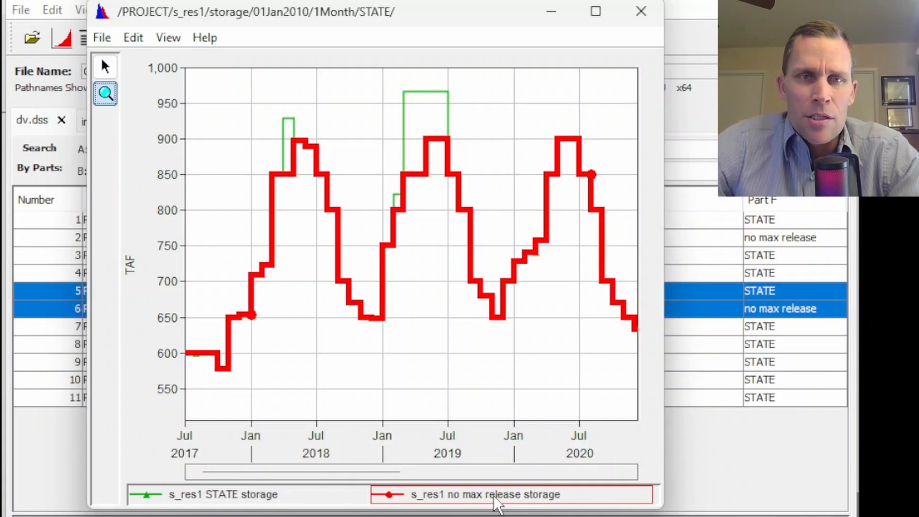
pyautogui.click(250, 498)
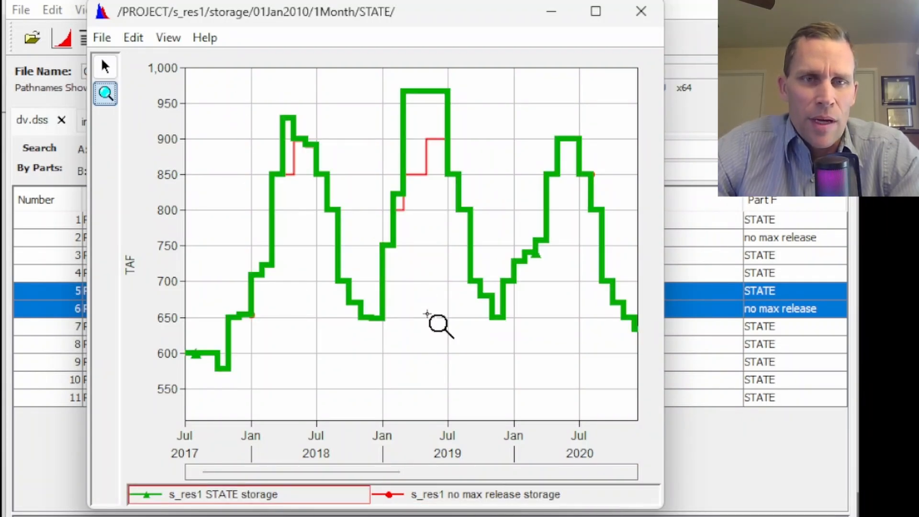
pyautogui.moveTo(559, 318); pyautogui.dragTo(160, 63)
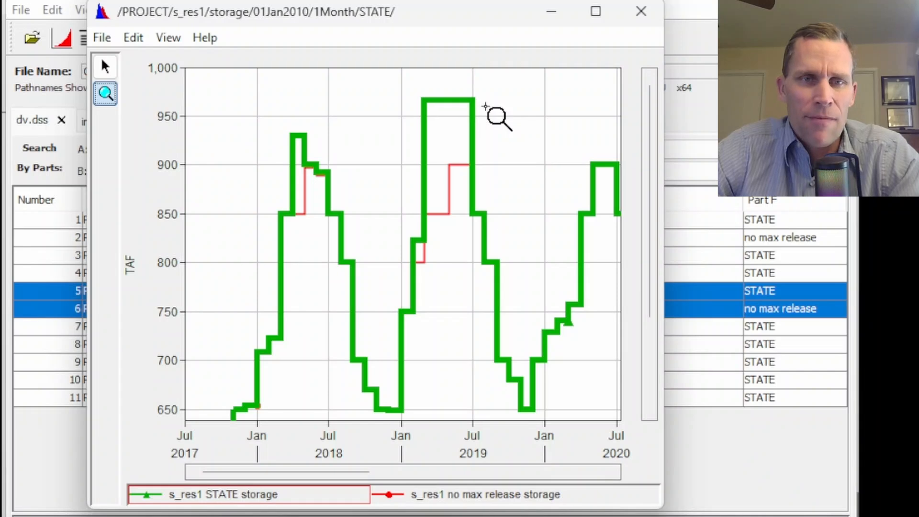
pyautogui.click(499, 135)
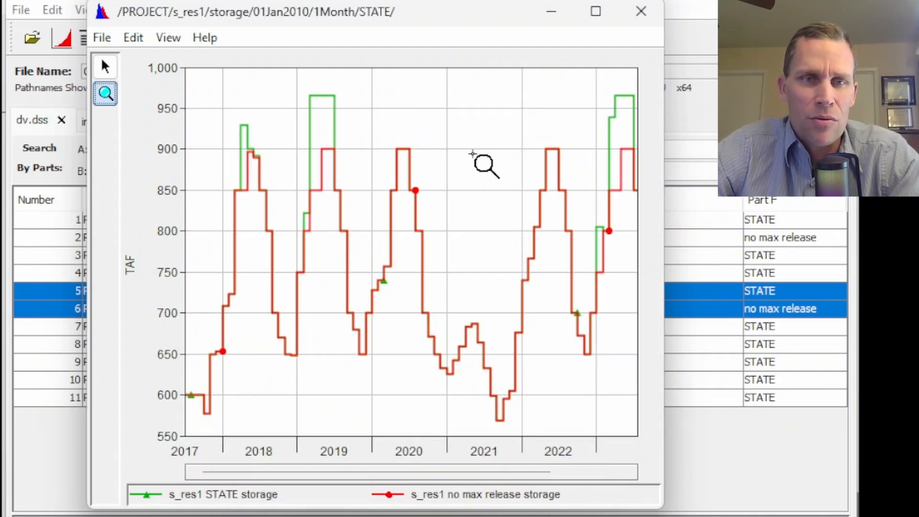
pyautogui.click(463, 158)
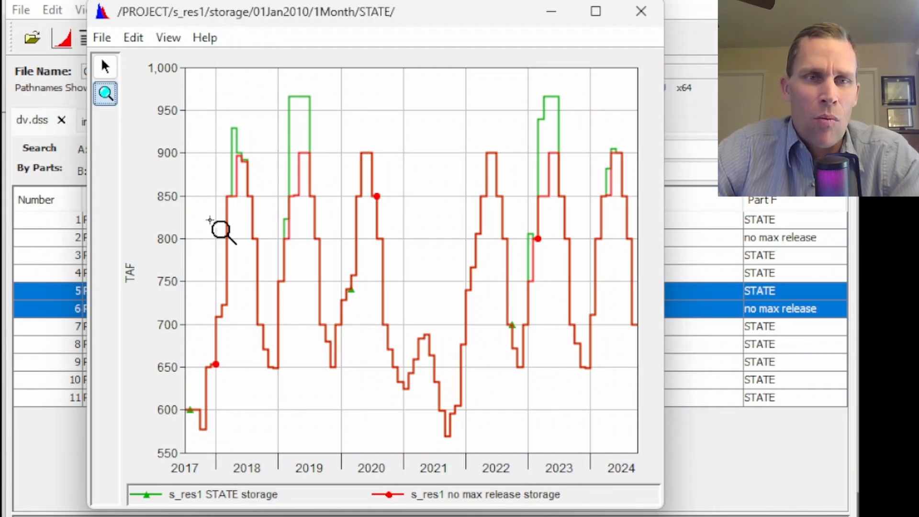
pyautogui.click(232, 498)
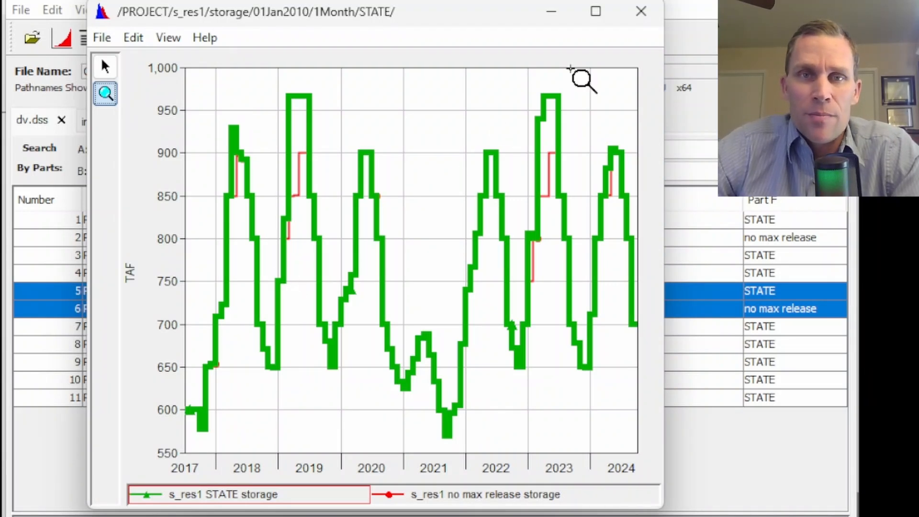
pyautogui.click(641, 12)
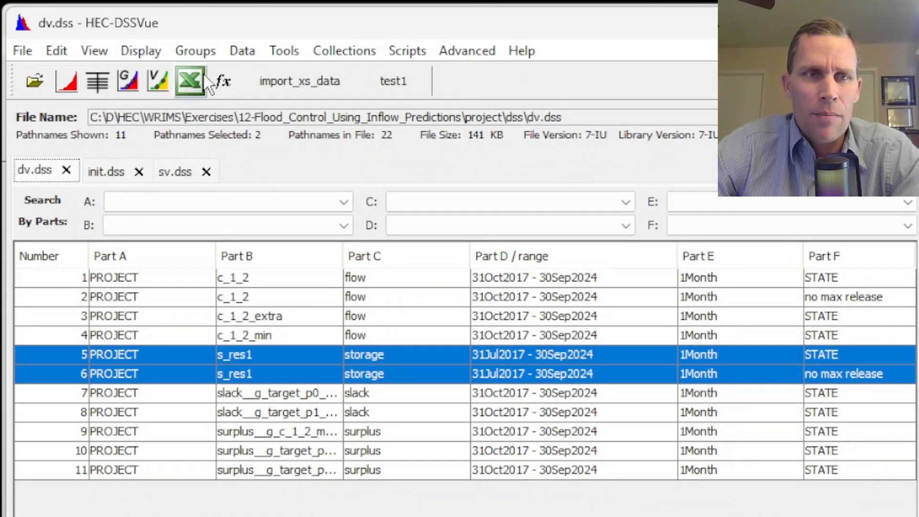
# Step: Start a manual time series in dv.dss with the pathname /PROJECT/S_RES1_P1_MIN/STORAGE//1MON/PENALTY_ZONES/
pyautogui.click(243, 49)
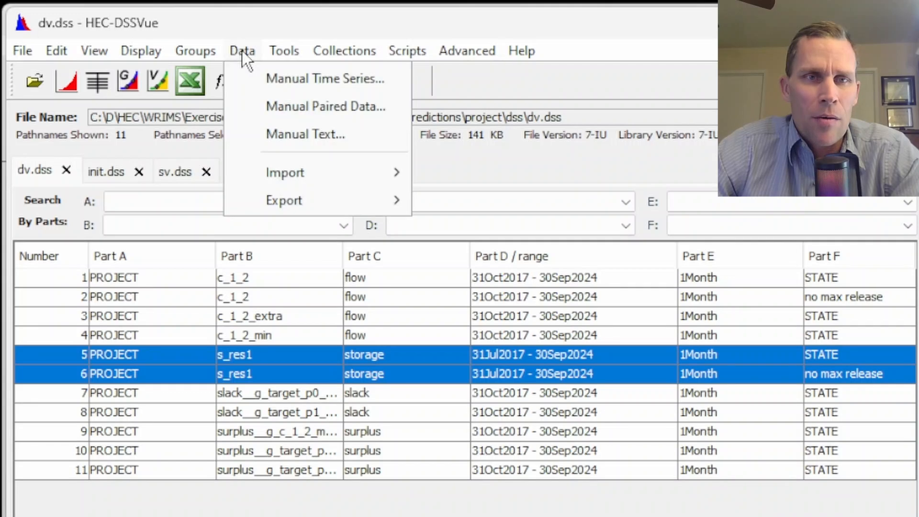
pyautogui.click(262, 78)
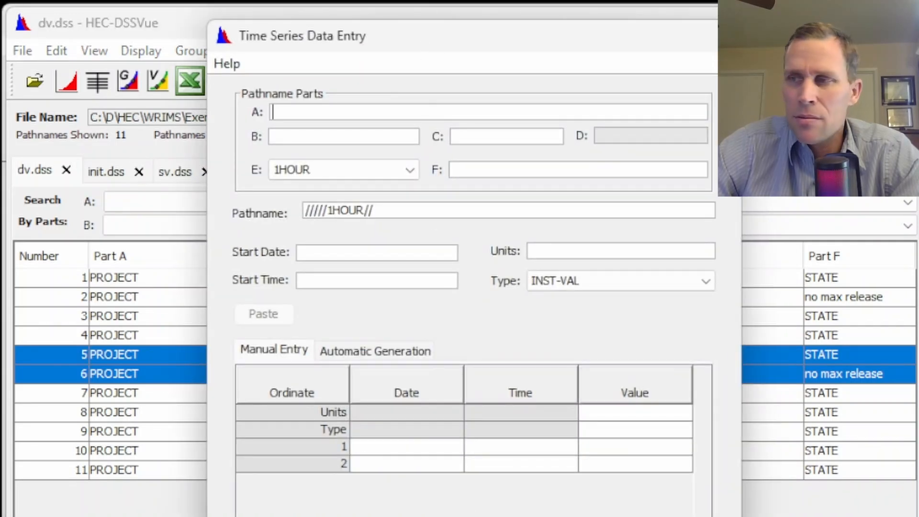
pyautogui.moveTo(373, 210); pyautogui.dragTo(202, 211)
pyautogui.write('/PROJECT/S_RES1_P1_MIN/STORAGE//1MON/PENALTY_ZONES/')
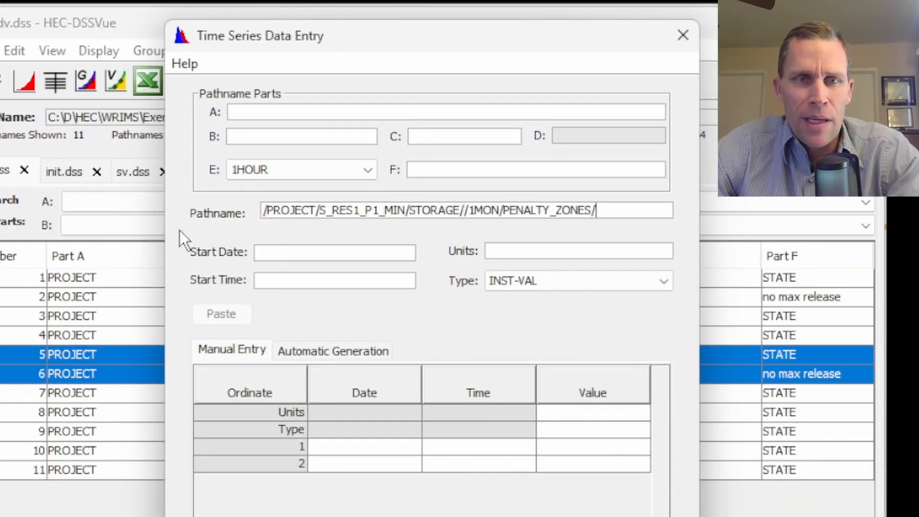
pyautogui.press('Tab')
pyautogui.moveTo(344, 210); pyautogui.dragTo(365, 209)
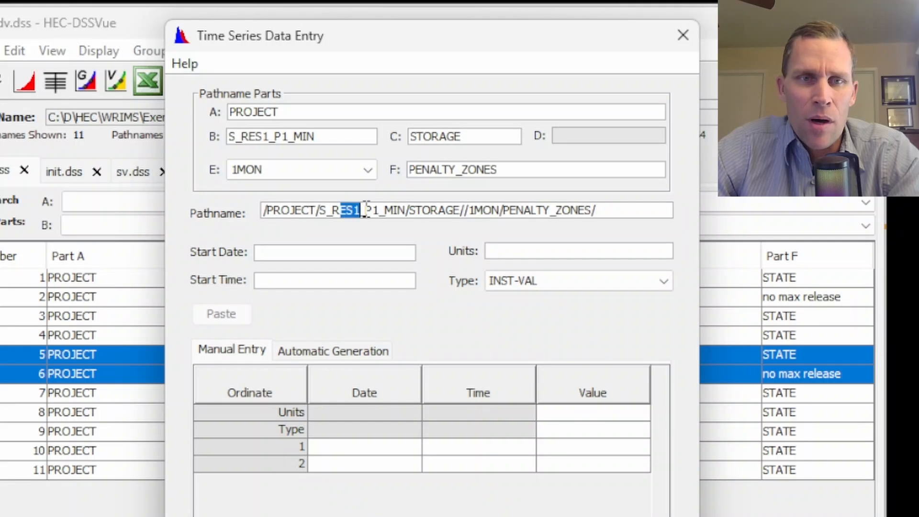
# Step: Set the new time series to start on 31OCT2017 at 2400, with units TAF and type PER-AVER
pyautogui.click(360, 259)
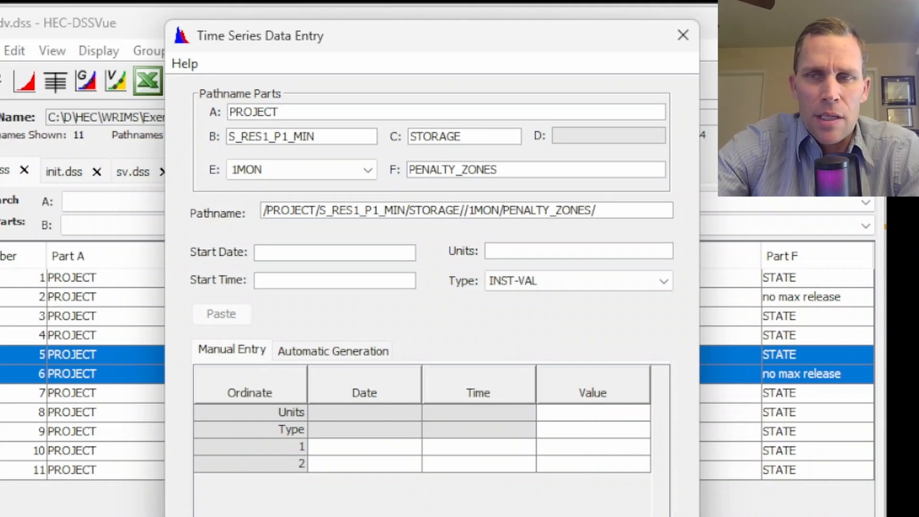
pyautogui.write('31OCT2017')
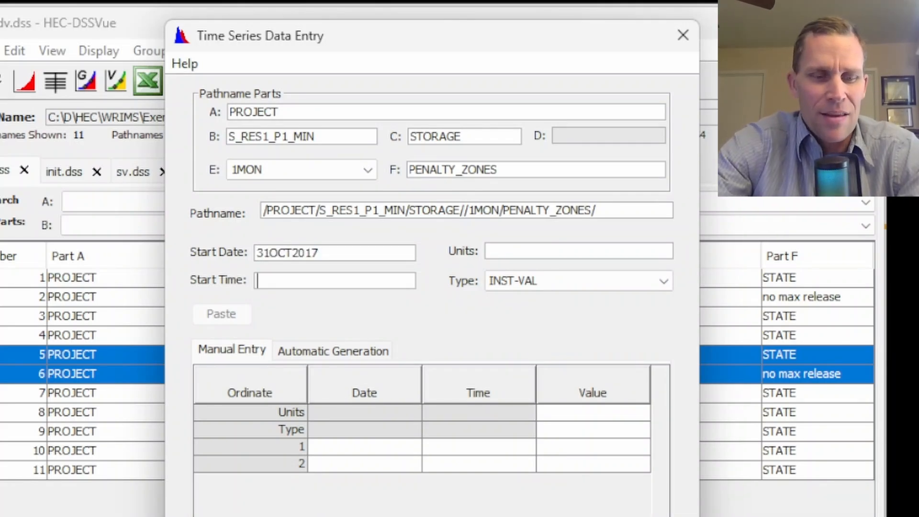
pyautogui.write('24')
pyautogui.press('Tab')
pyautogui.click(406, 285)
pyautogui.write('00')
pyautogui.press('Tab')
pyautogui.write('TA')
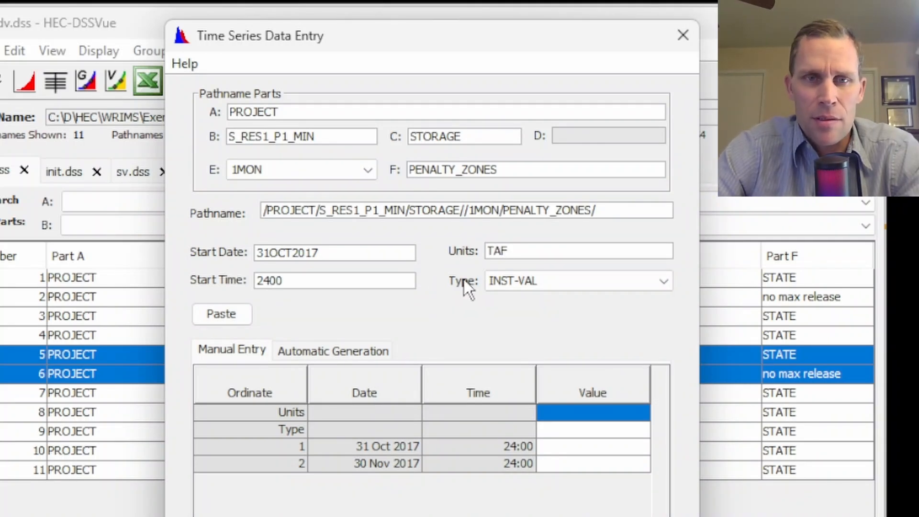
pyautogui.click(535, 286)
pyautogui.click(537, 299)
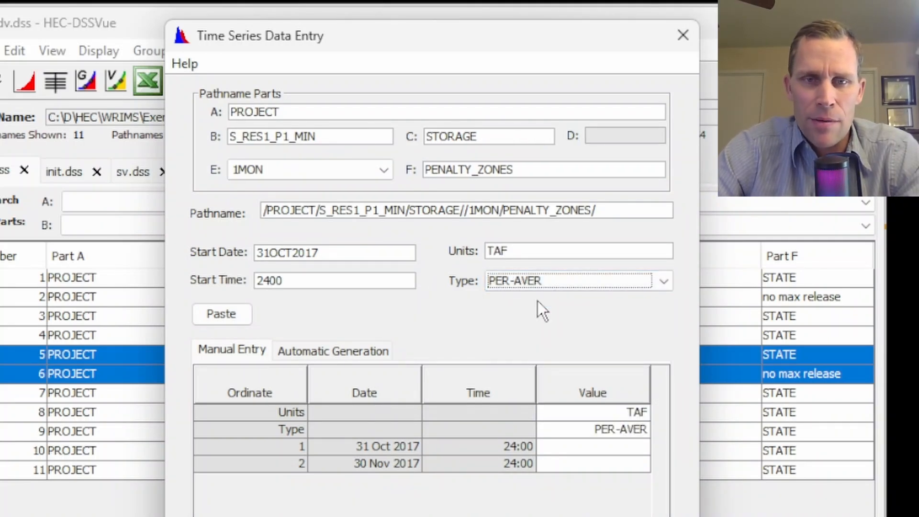
# Step: Fill the new time series with the P1_MIN column values copied from data.xlsx and save the record
pyautogui.click(576, 445)
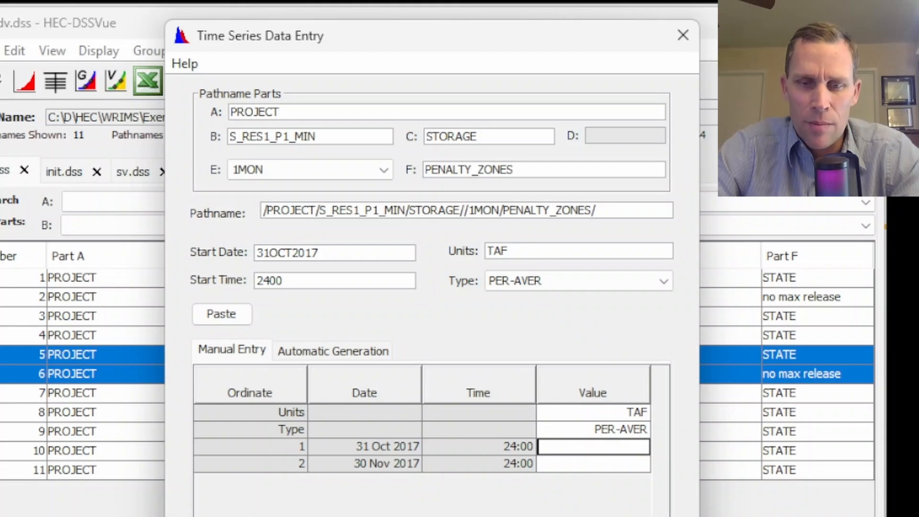
pyautogui.hotkey('alt', 'Tab')
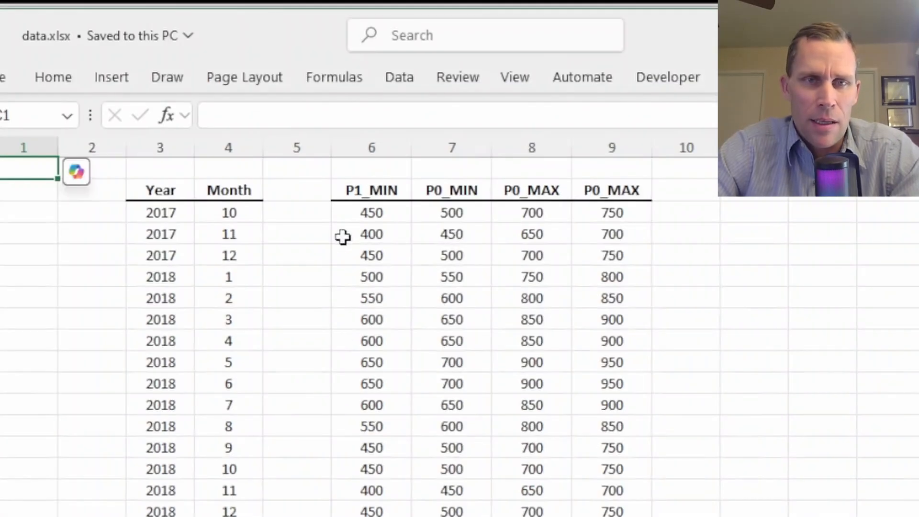
pyautogui.click(362, 208)
pyautogui.hotkey('ctrl', 'shift', 'Down')
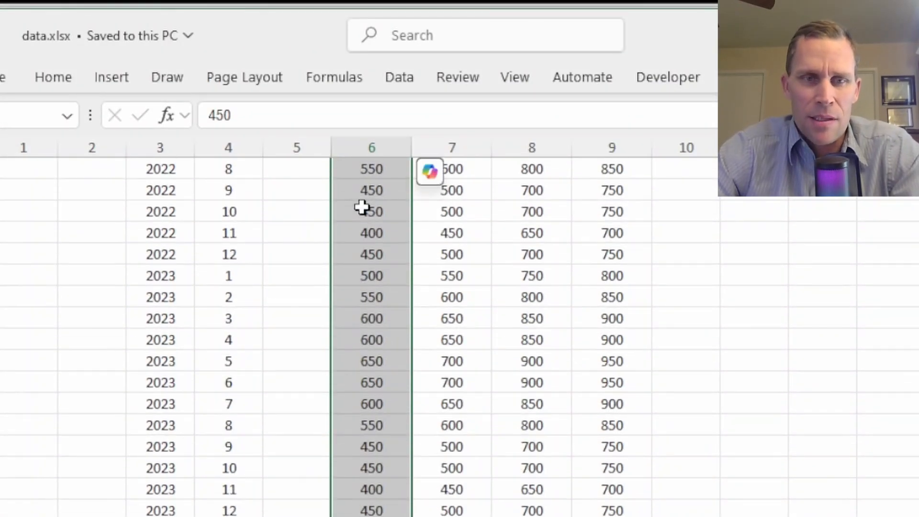
pyautogui.hotkey('ctrl', 'c')
pyautogui.hotkey('alt', 'Tab')
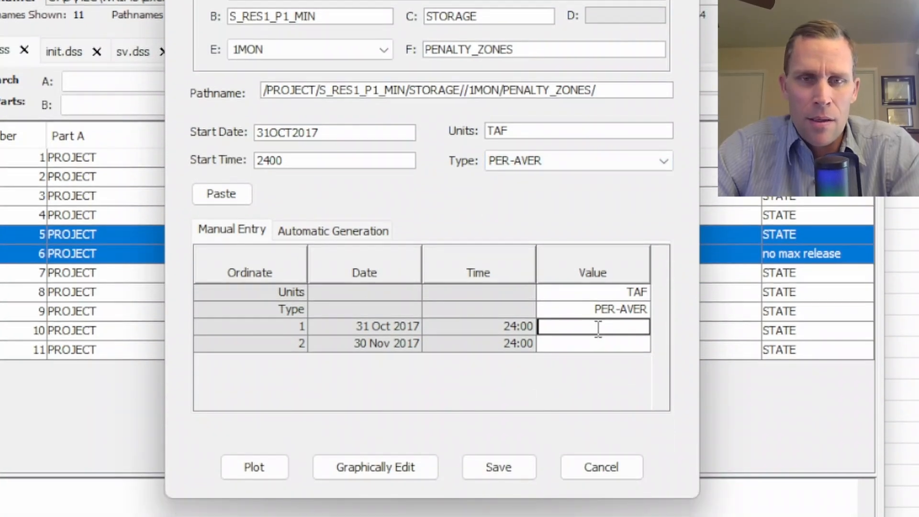
pyautogui.hotkey('ctrl', 'v')
pyautogui.click(516, 468)
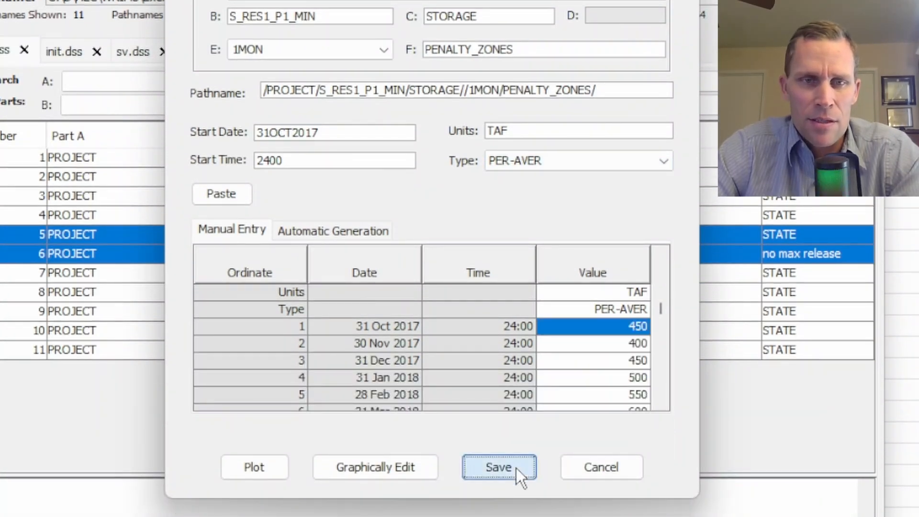
pyautogui.click(470, 220)
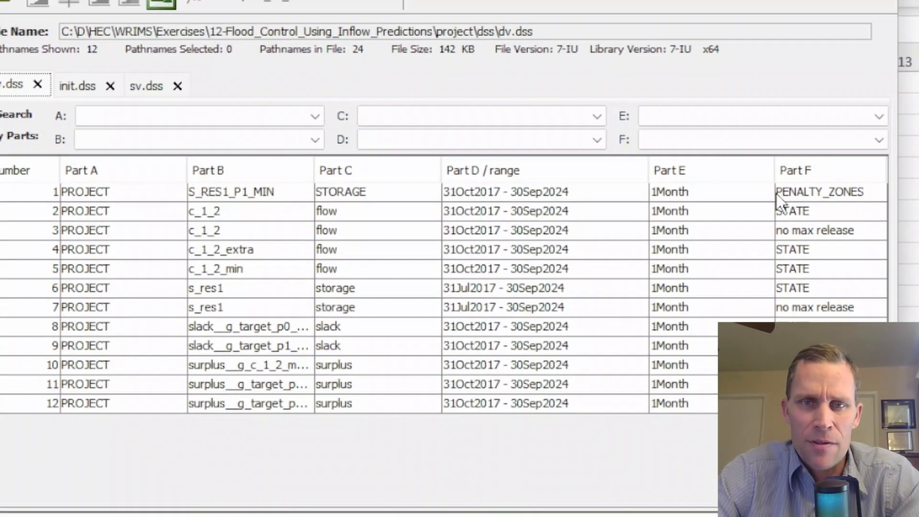
# Step: Plot the S_RES1_P1_MIN penalty zone record to check its monthly pattern, and close the plot
pyautogui.click(775, 164)
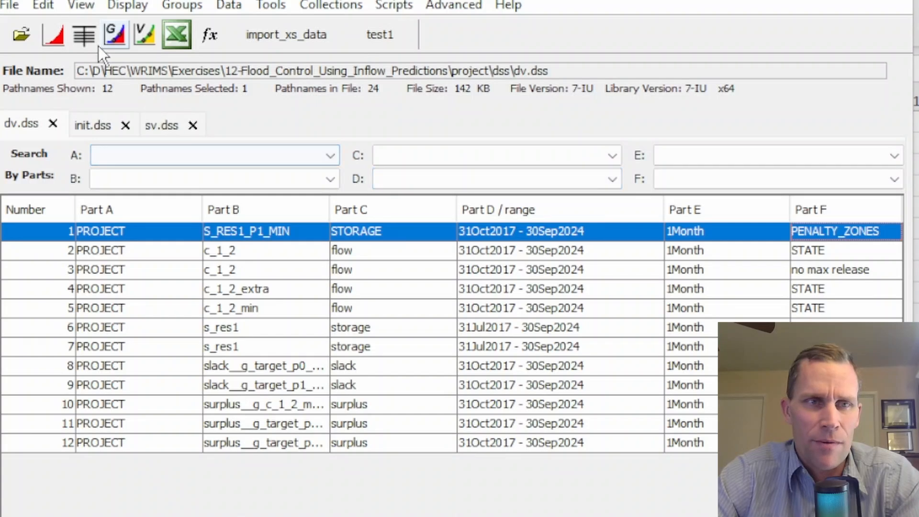
pyautogui.click(87, 39)
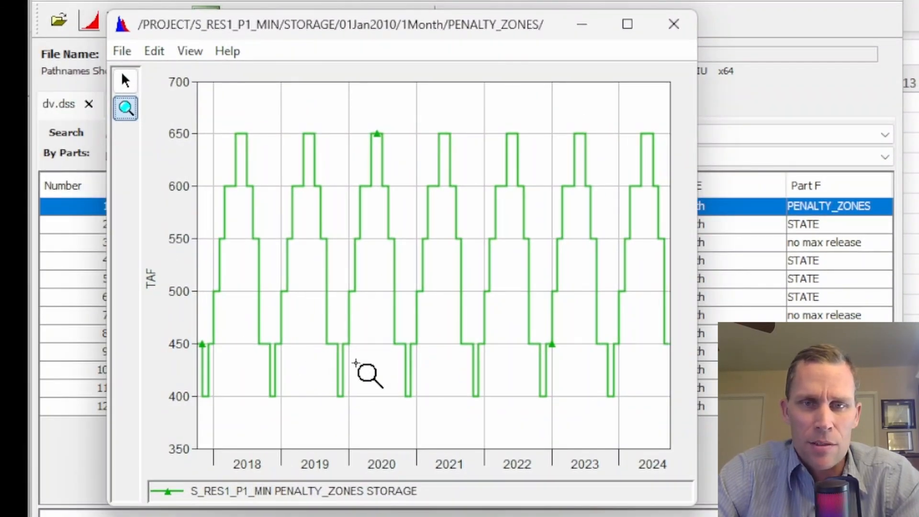
pyautogui.click(673, 25)
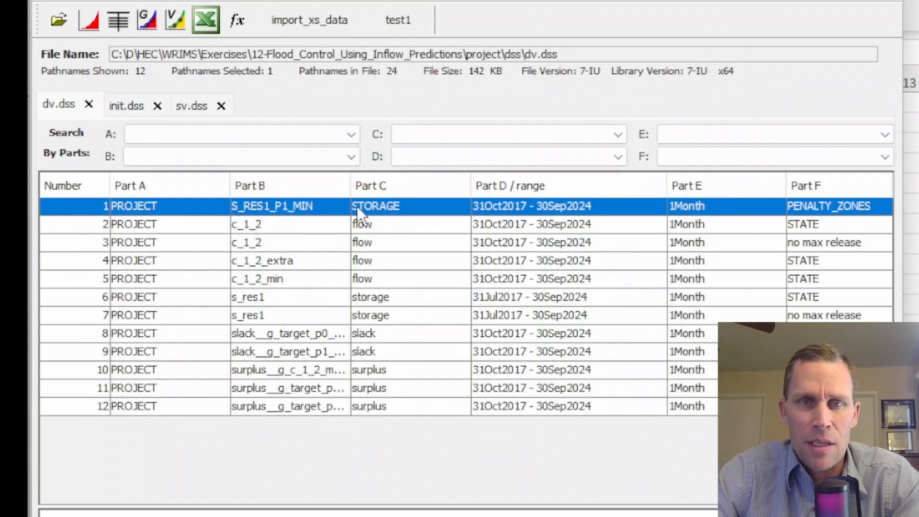
# Step: Duplicate the S_RES1_P1_MIN record with its B part changed to S_RES1_P0_MIN
pyautogui.rightClick(360, 206)
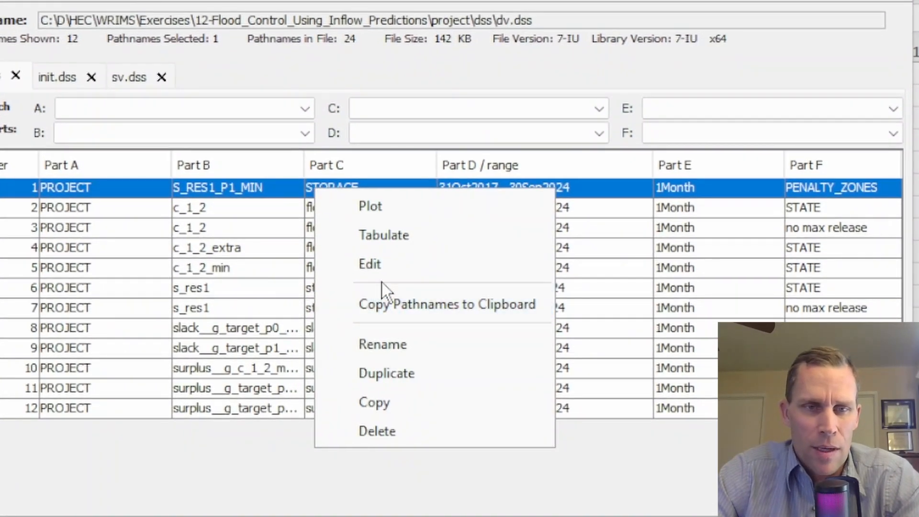
pyautogui.click(388, 372)
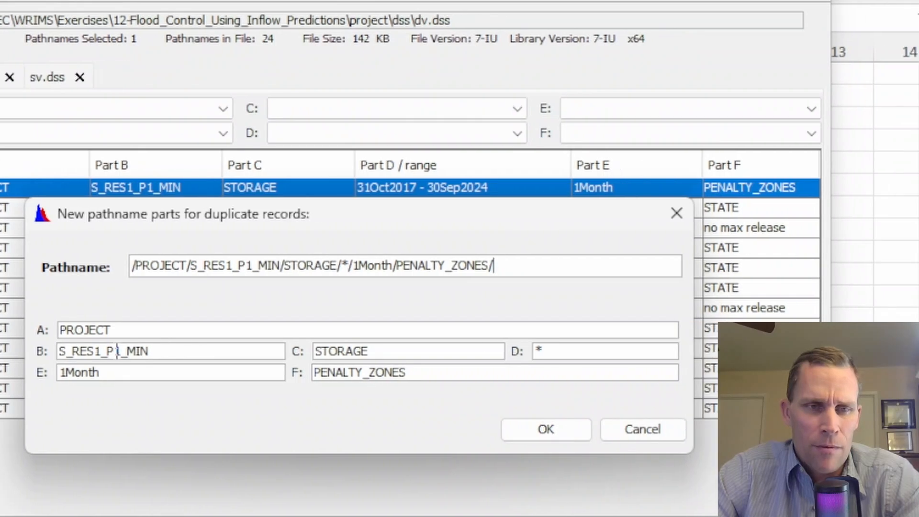
pyautogui.press('Left')
pyautogui.press('Left')
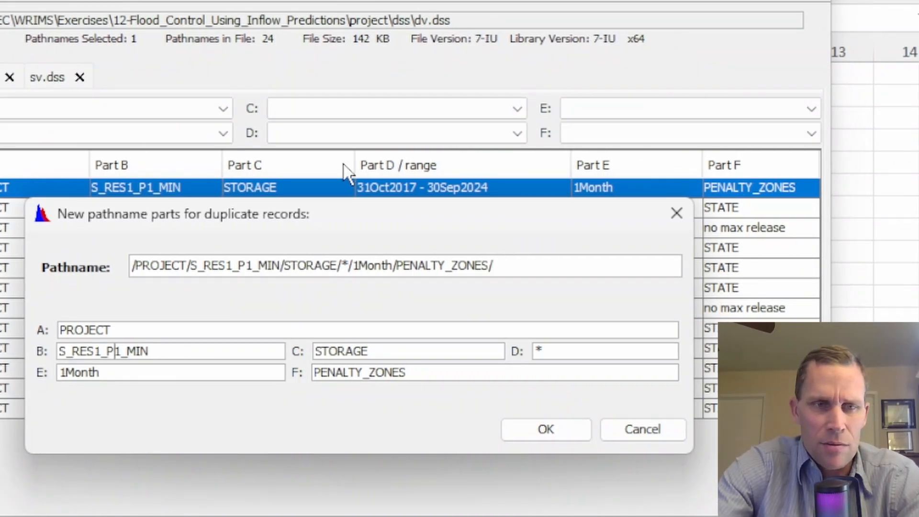
pyautogui.write('0')
pyautogui.press('Tab')
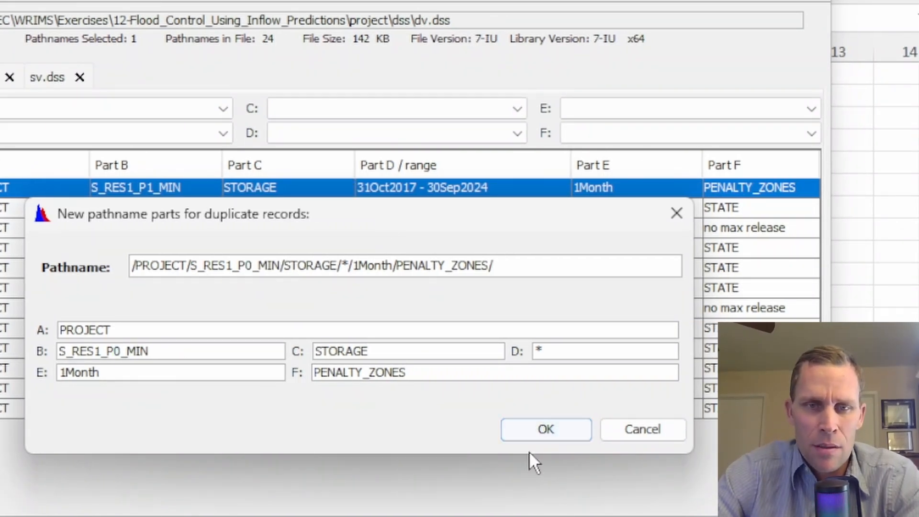
pyautogui.press('Return')
pyautogui.click(624, 393)
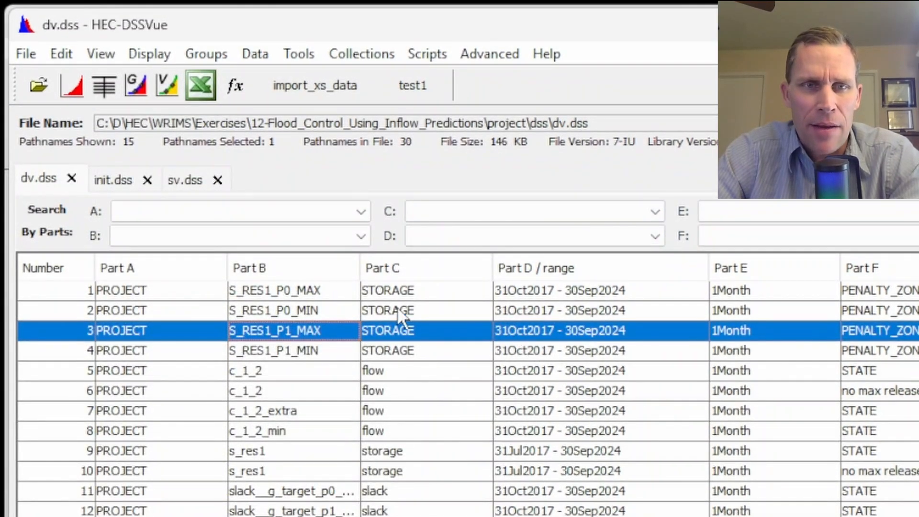
# Step: Plot the four S_RES1 PENALTY_ZONES storage records together
pyautogui.click(392, 290)
pyautogui.keyDown('shift'); pyautogui.click(409, 351); pyautogui.keyUp('shift')
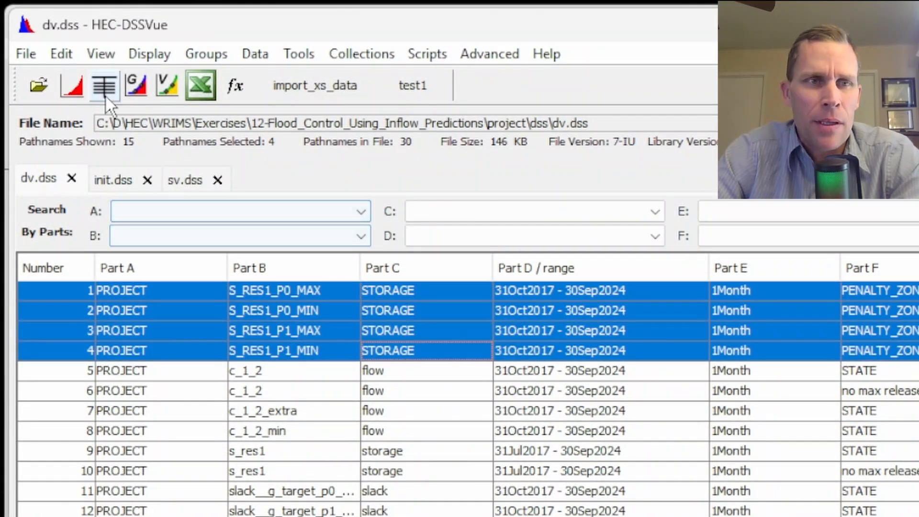
pyautogui.click(77, 86)
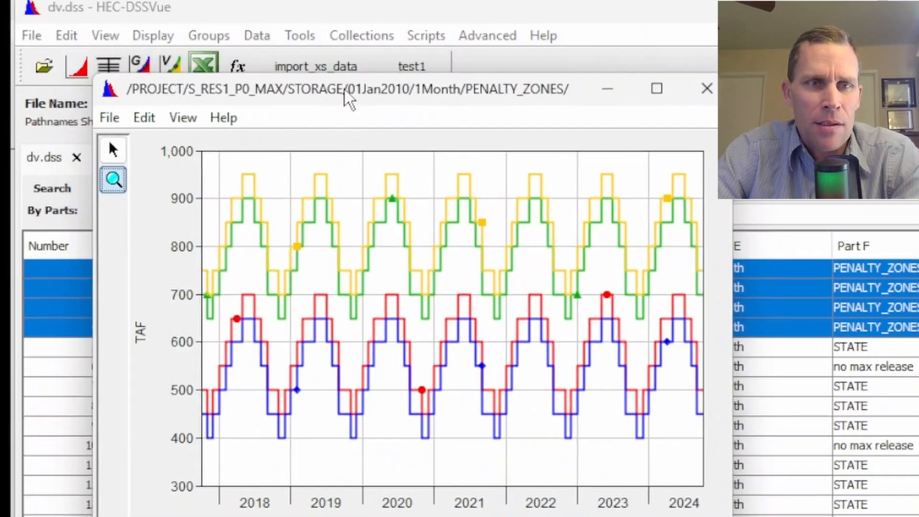
# Step: Highlight each of the four penalty zone curves in turn, examine the early and later years at closer range, and close the plot
pyautogui.moveTo(399, 461); pyautogui.dragTo(99, 125)
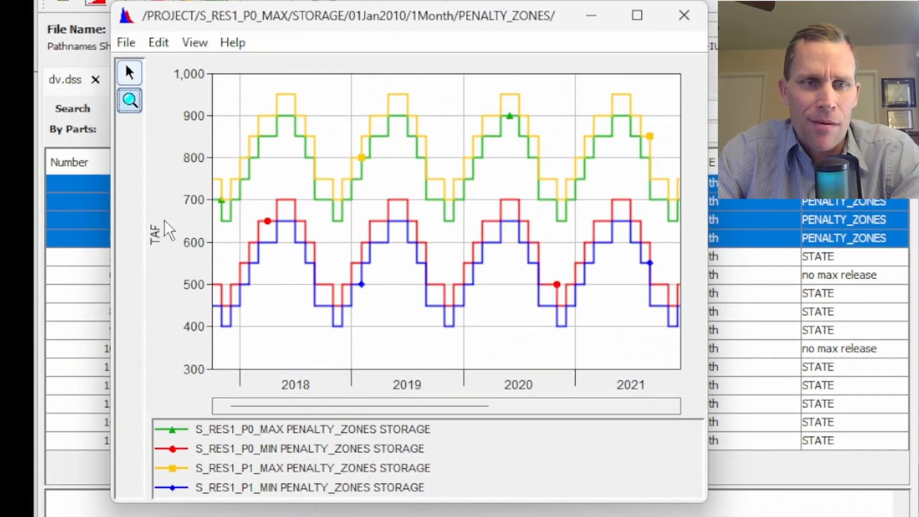
pyautogui.click(272, 434)
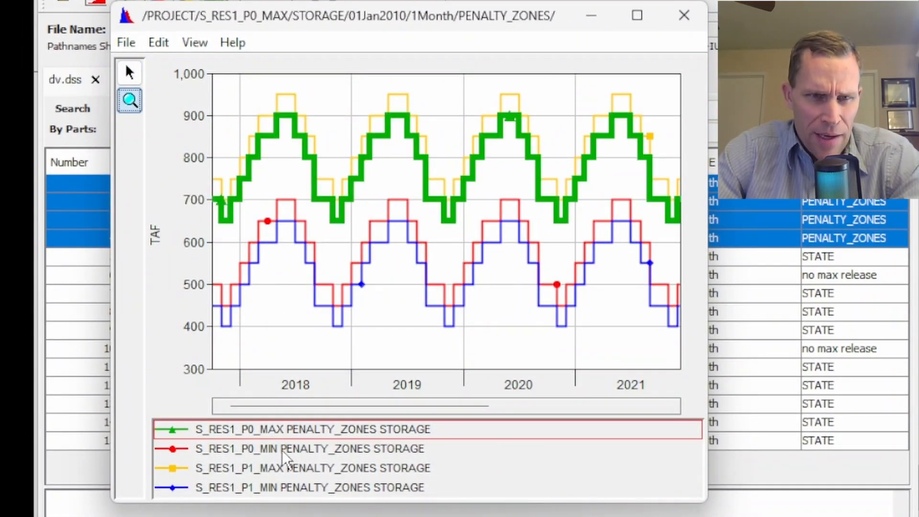
pyautogui.click(283, 451)
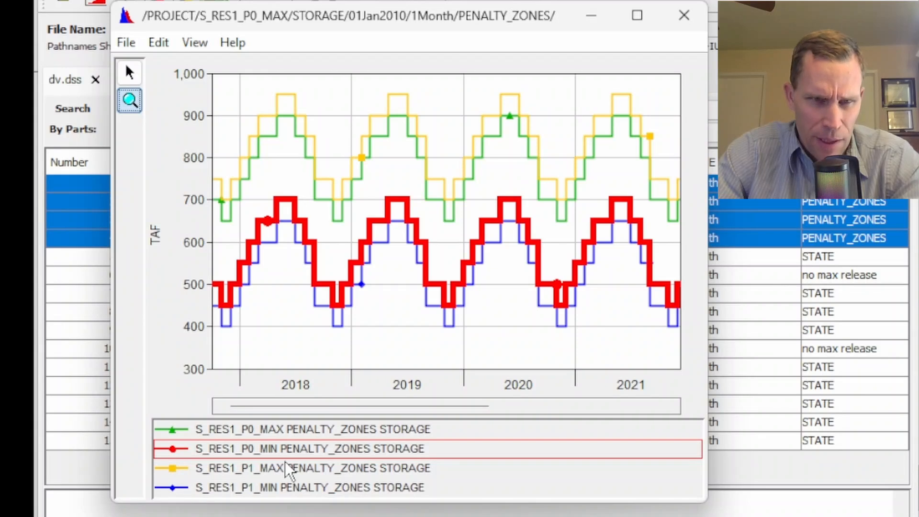
pyautogui.click(283, 467)
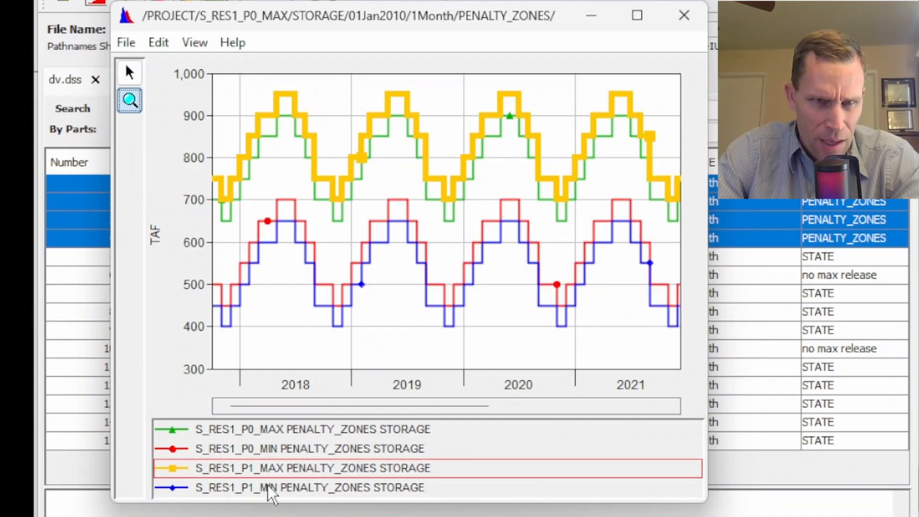
pyautogui.click(268, 485)
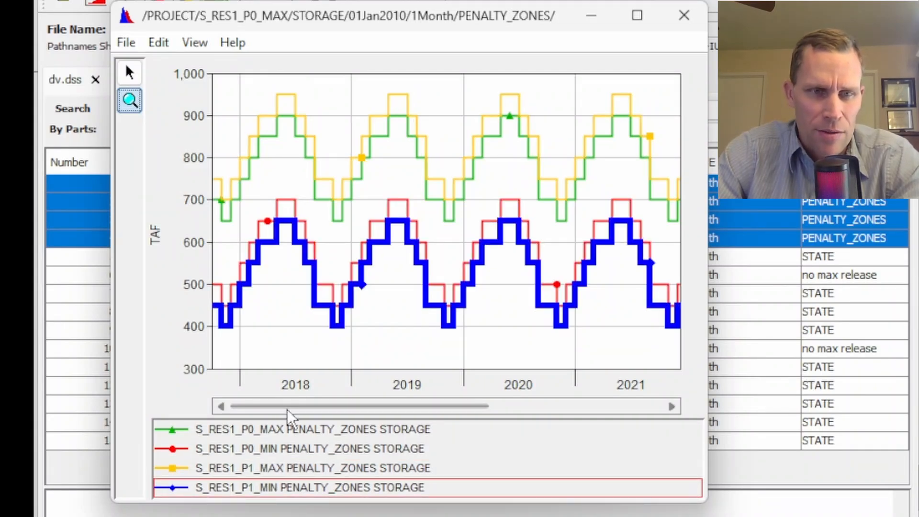
pyautogui.moveTo(287, 409); pyautogui.dragTo(437, 417)
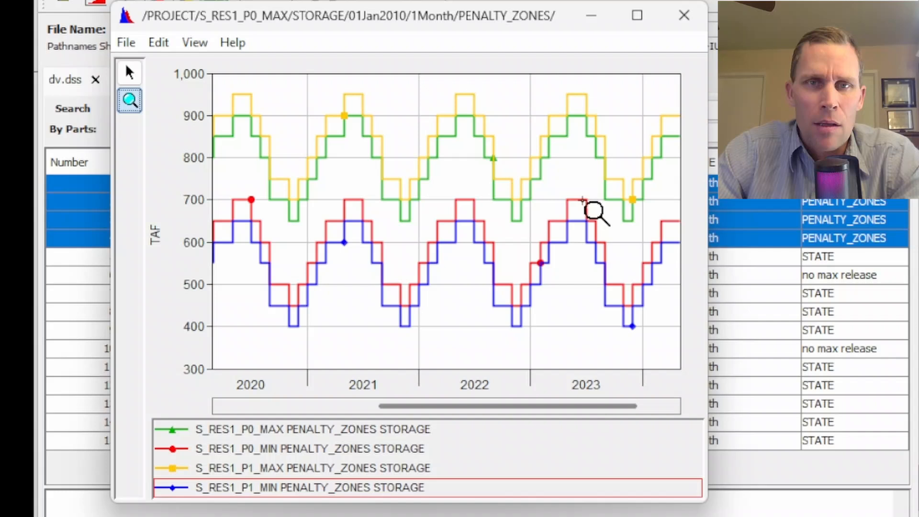
pyautogui.click(683, 16)
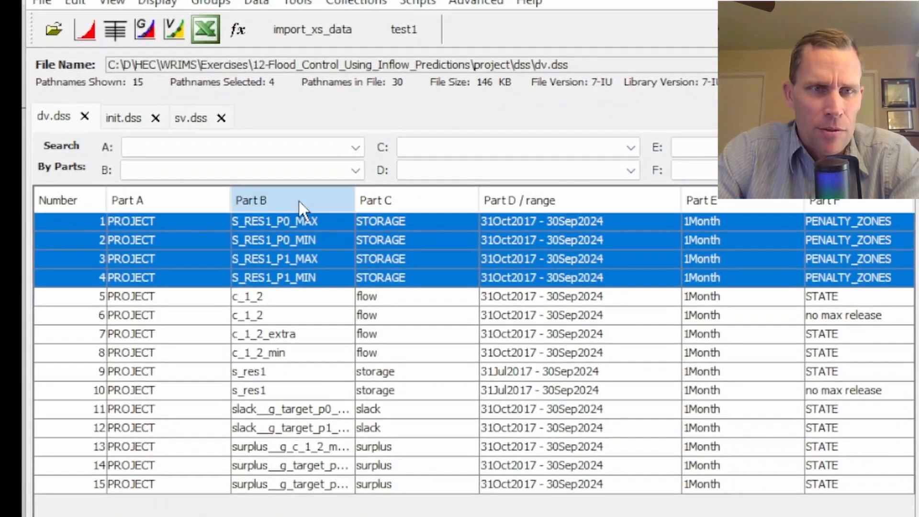
# Step: Sort the records by Part B and plot both s_res1 storage records together with the four penalty zone records
pyautogui.click(299, 201)
pyautogui.click(299, 201)
pyautogui.click(299, 201)
pyautogui.click(282, 299)
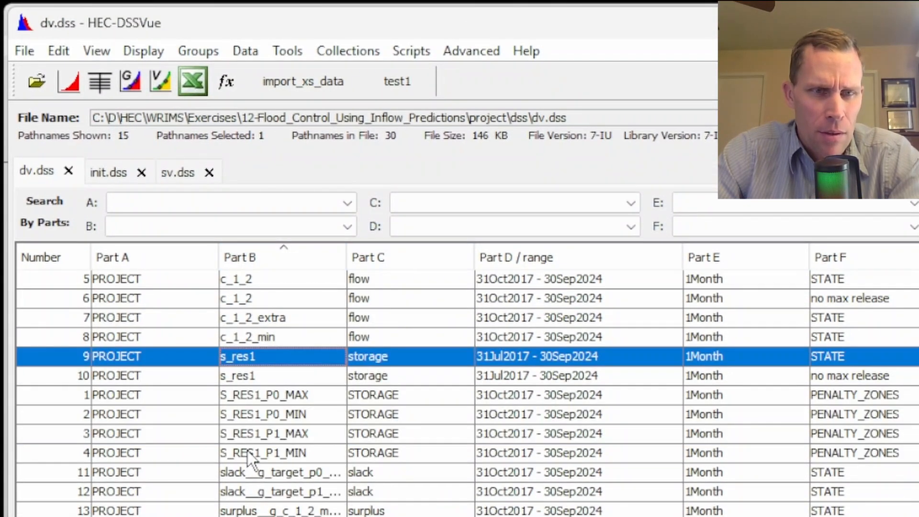
pyautogui.keyDown('shift'); pyautogui.click(247, 449); pyautogui.keyUp('shift')
pyautogui.click(262, 377)
pyautogui.click(252, 358)
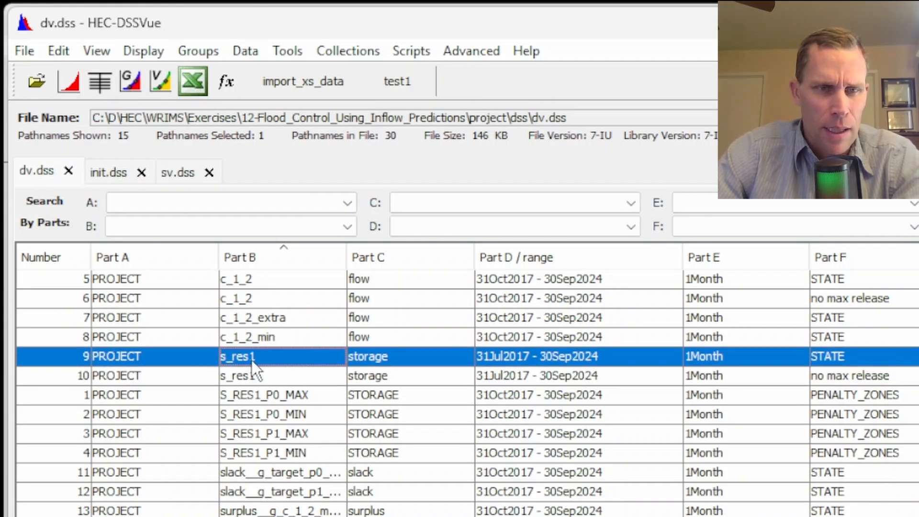
pyautogui.keyDown('shift'); pyautogui.click(268, 453); pyautogui.keyUp('shift')
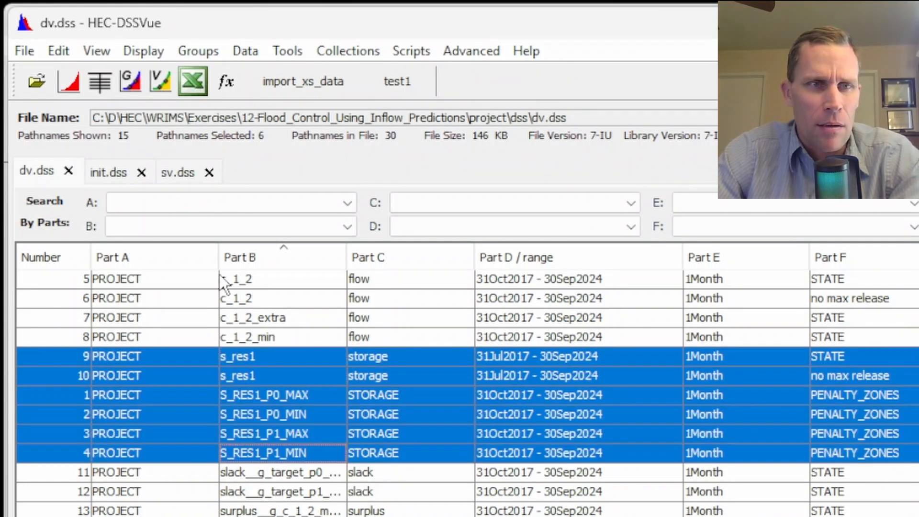
pyautogui.click(75, 84)
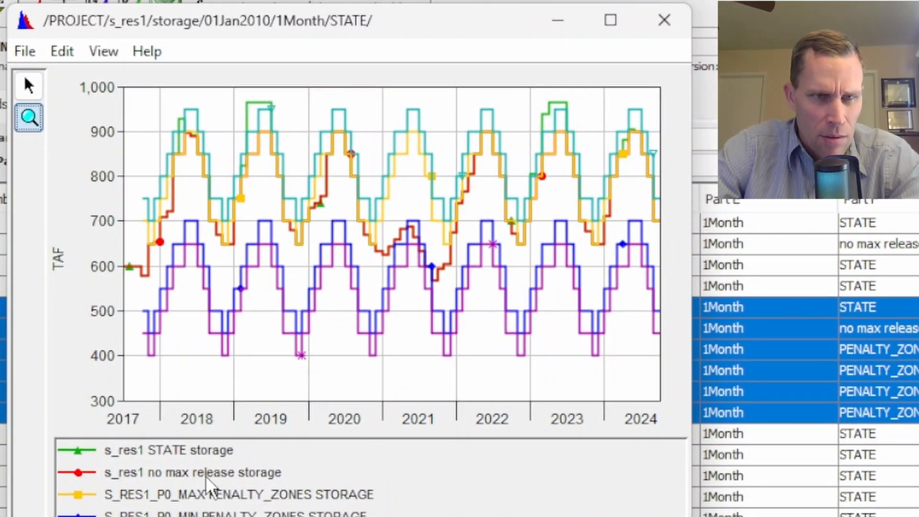
# Step: Highlight the s_res1 STATE storage curve, widen the plot window, and enlarge the mid-2017 to mid-2019 period
pyautogui.click(198, 459)
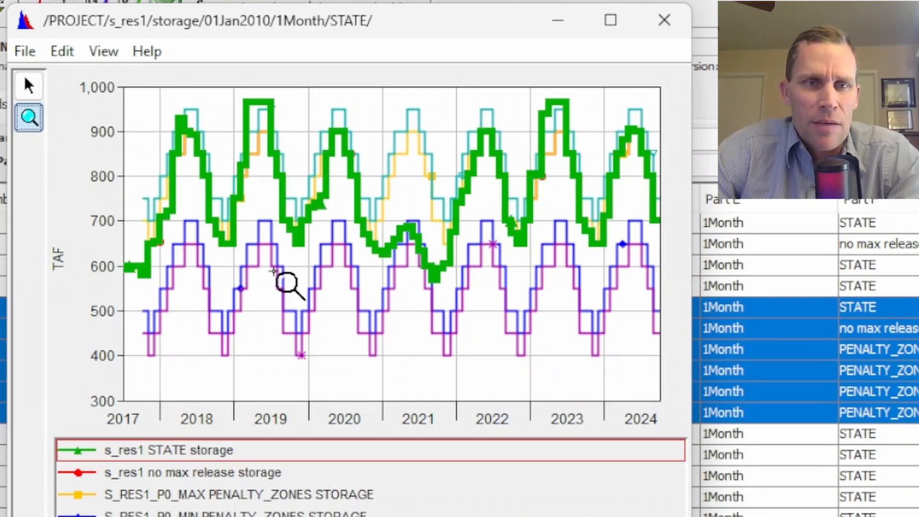
pyautogui.moveTo(691, 516); pyautogui.dragTo(885, 516)
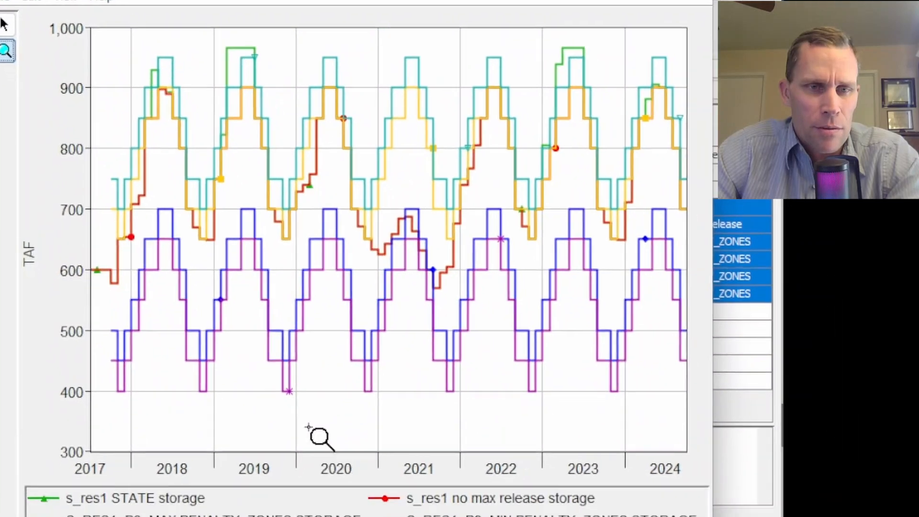
pyautogui.moveTo(295, 404); pyautogui.dragTo(44, 11)
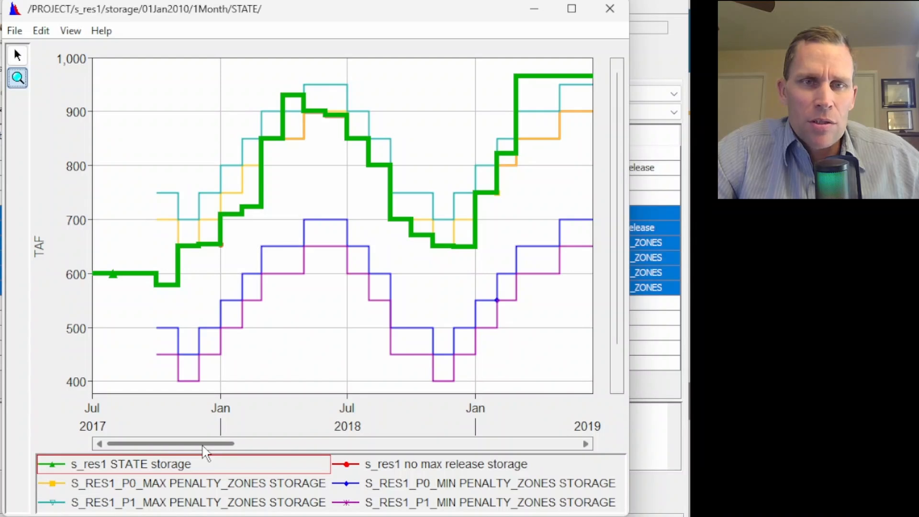
# Step: Examine the s_res1 STATE storage curve against the penalty zone boundaries from mid-2018 through mid-2022, highlighting the curve
pyautogui.moveTo(203, 446); pyautogui.dragTo(262, 449)
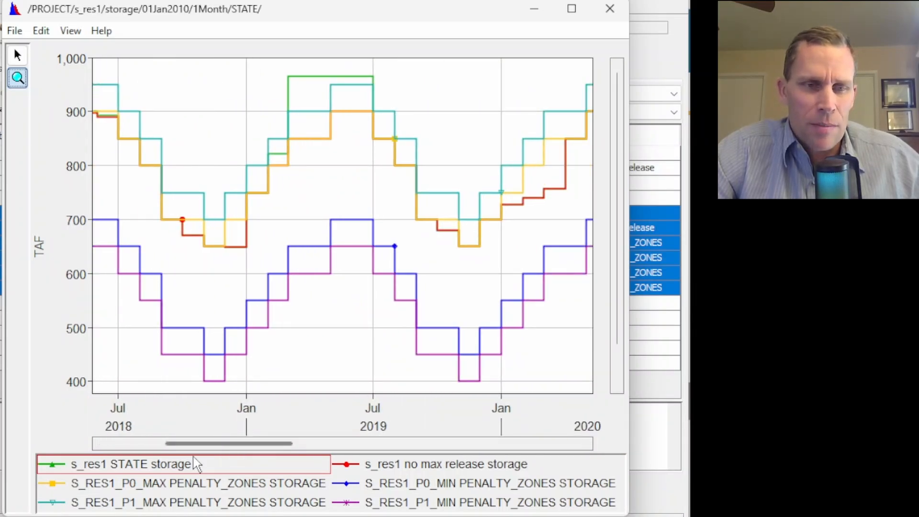
pyautogui.click(165, 470)
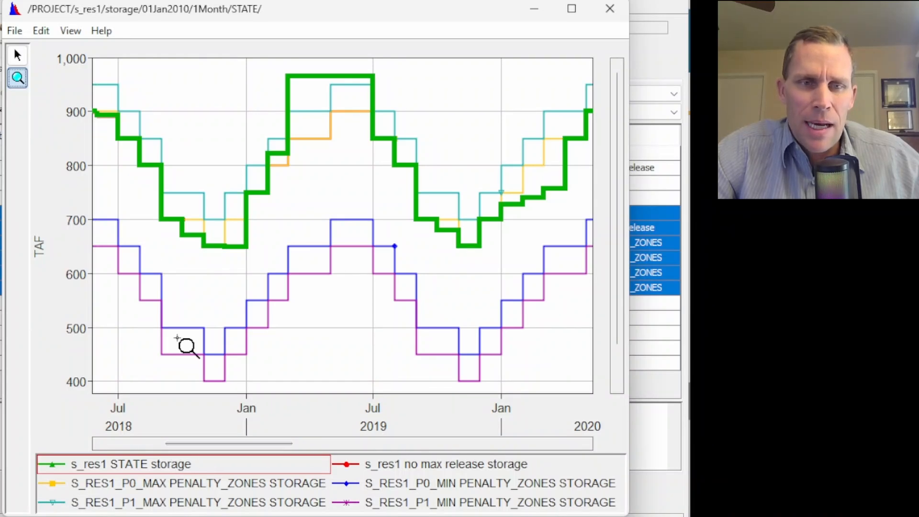
pyautogui.scroll(-3, 186, 470)
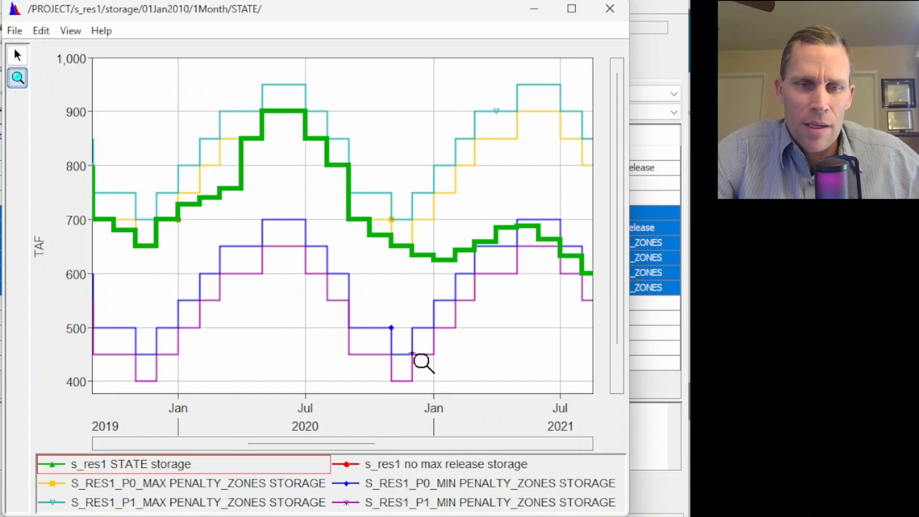
pyautogui.scroll(-1, 286, 453)
pyautogui.scroll(-2, 285, 452)
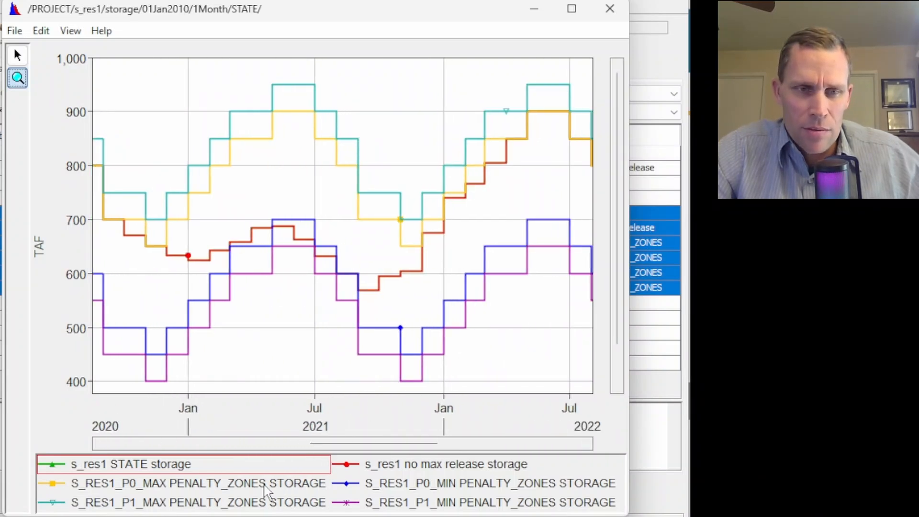
pyautogui.moveTo(182, 467)
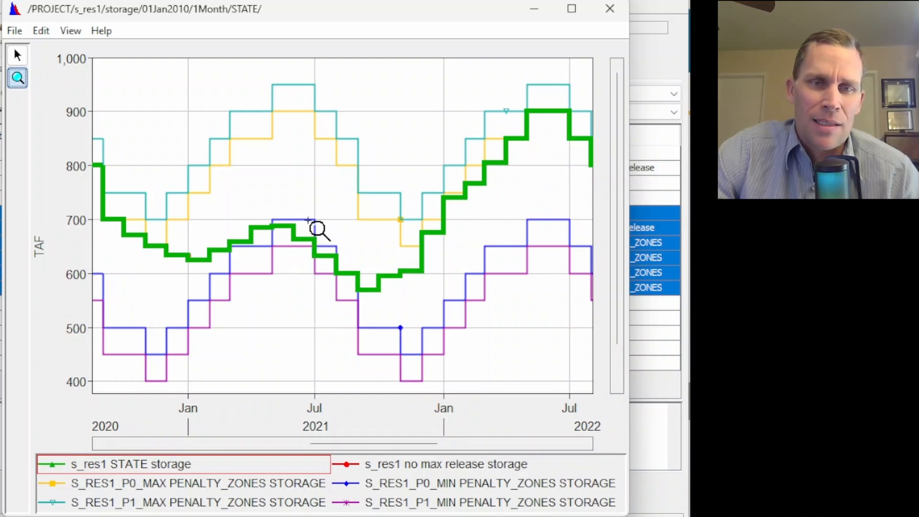
# Step: Examine the s_res1 STATE storage curve against the penalty zones for 2022–2023 and mid-2017 to mid-2019, and close the plot
pyautogui.moveTo(315, 273)
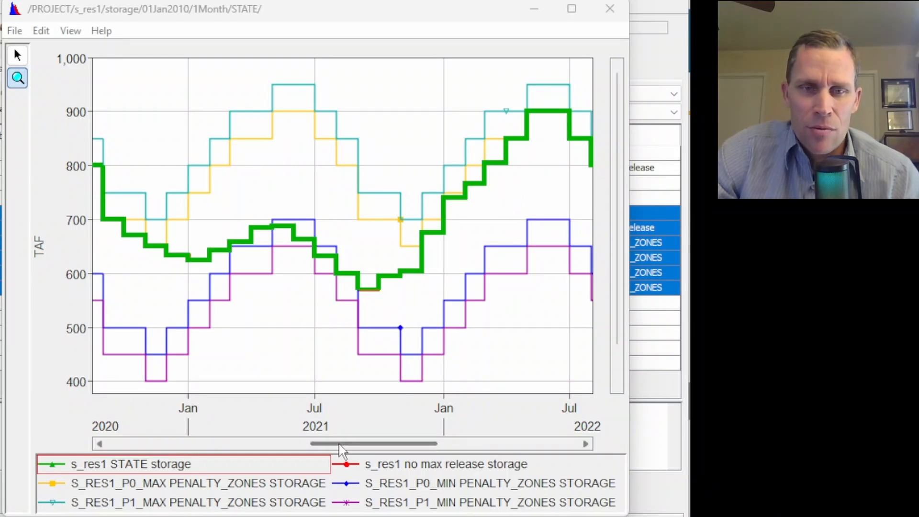
pyautogui.moveTo(339, 444); pyautogui.dragTo(431, 444)
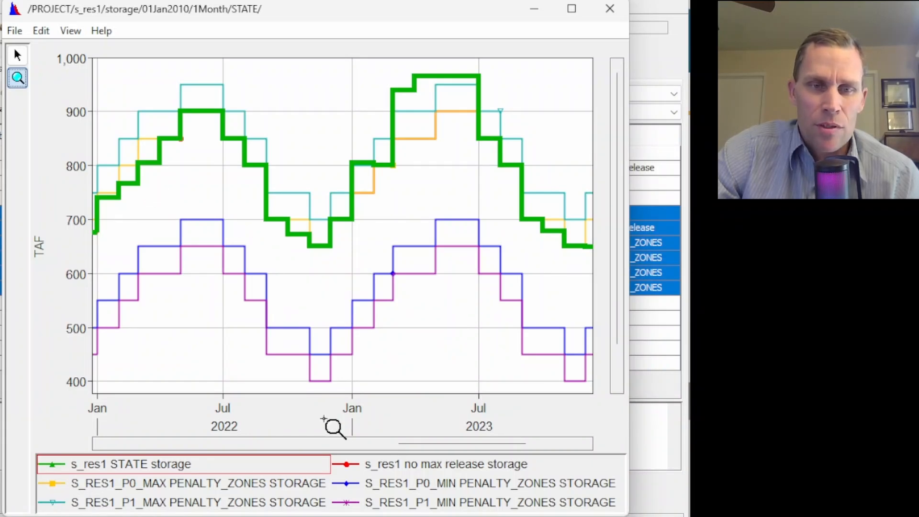
pyautogui.moveTo(410, 443); pyautogui.dragTo(117, 443)
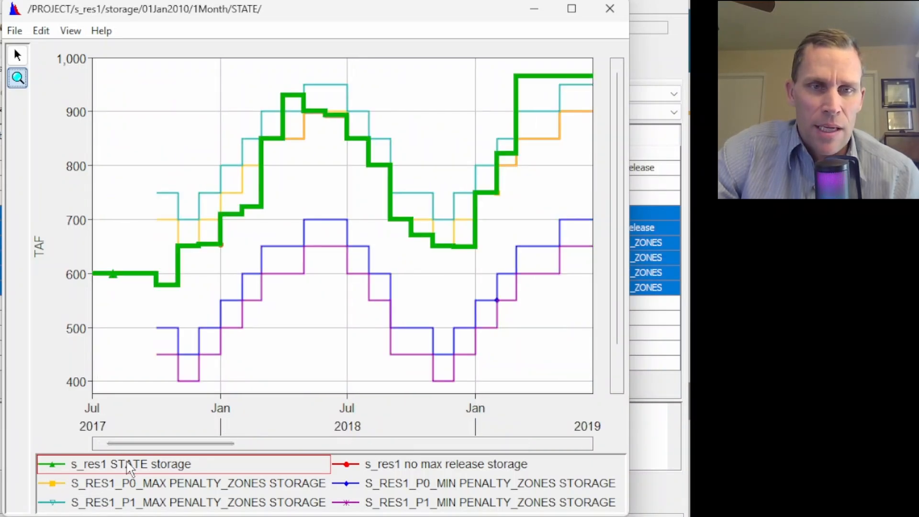
pyautogui.click(606, 9)
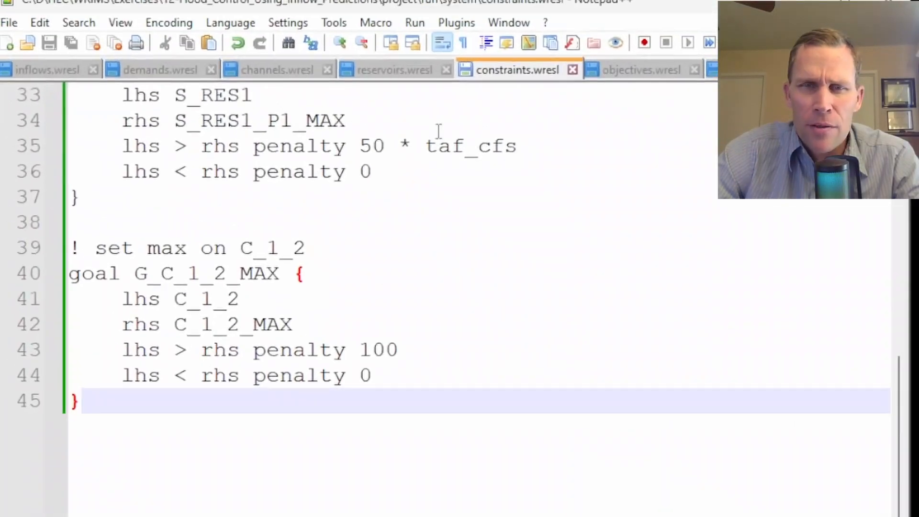
# Step: In Notepad++, change the S_RES1 weight in objectives.wresl to -1 * taf_cfs and save the file
pyautogui.click(601, 198)
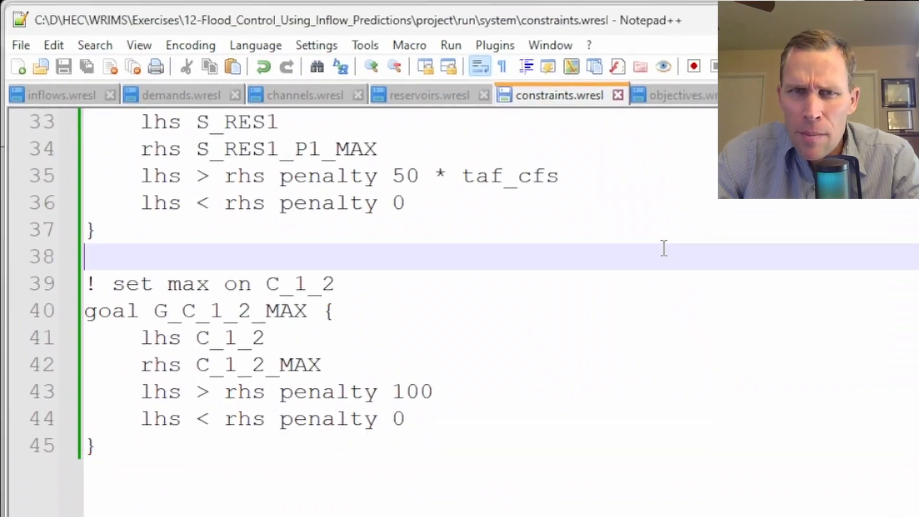
pyautogui.click(684, 96)
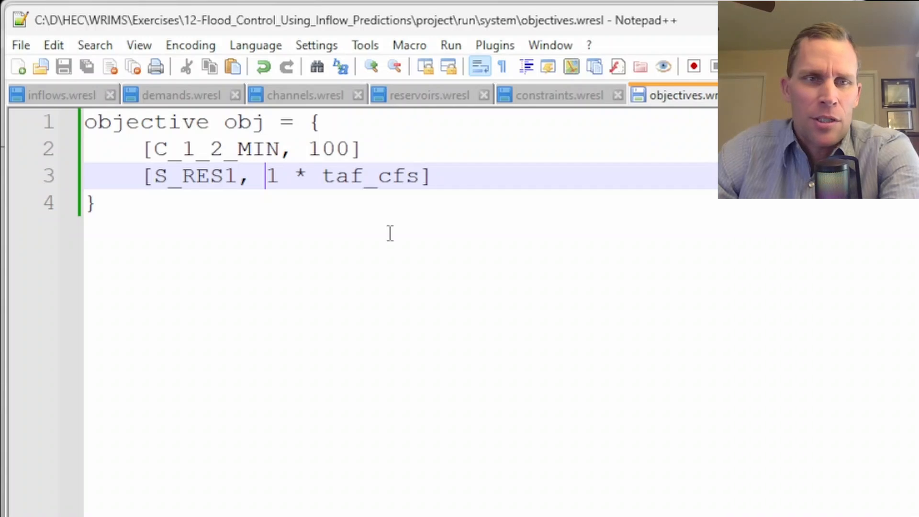
pyautogui.write('-')
pyautogui.doubleClick(212, 187)
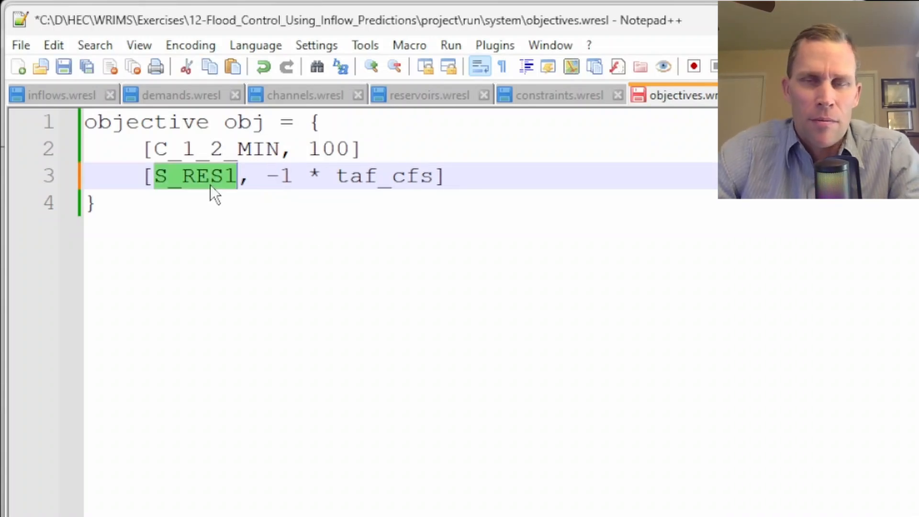
pyautogui.doubleClick(286, 175)
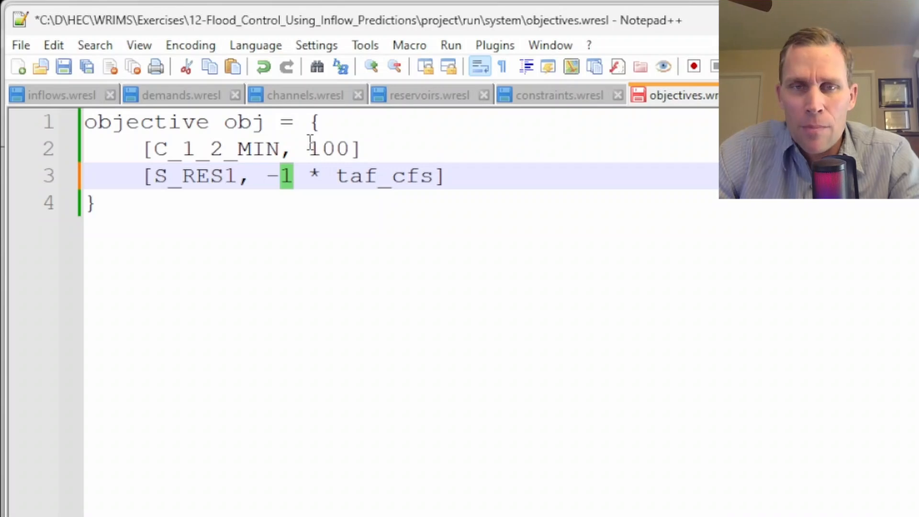
pyautogui.moveTo(309, 146); pyautogui.dragTo(346, 149)
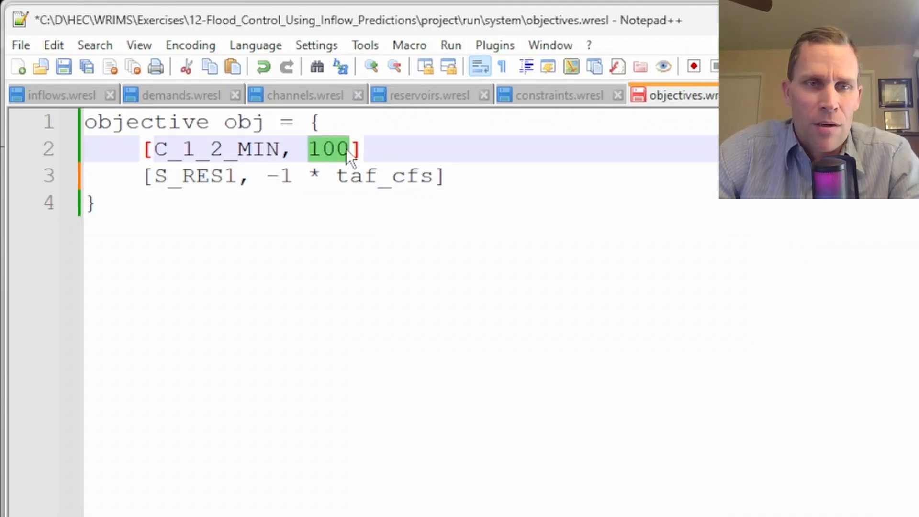
pyautogui.doubleClick(258, 149)
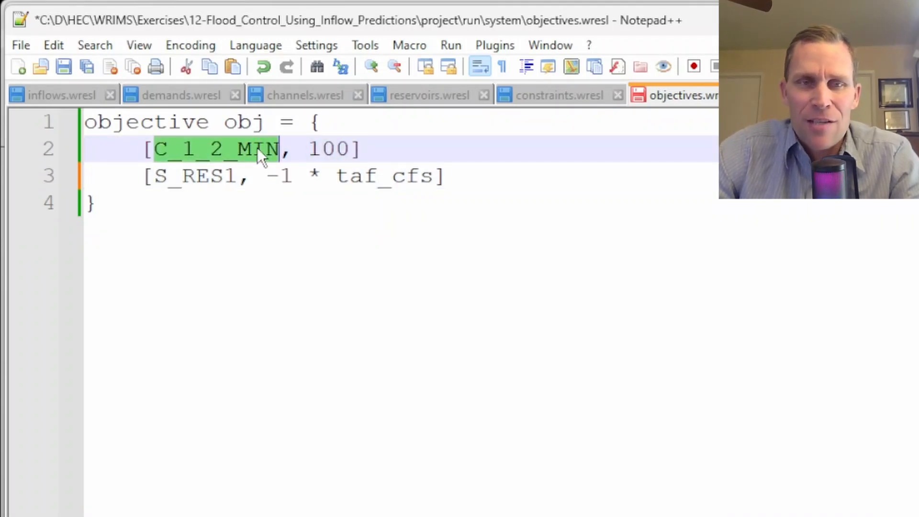
pyautogui.click(386, 271)
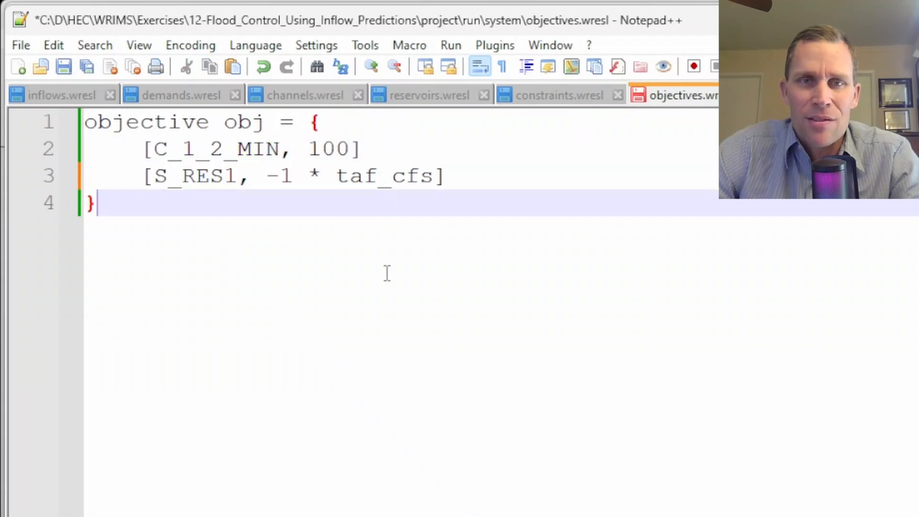
pyautogui.hotkey('ctrl', 's')
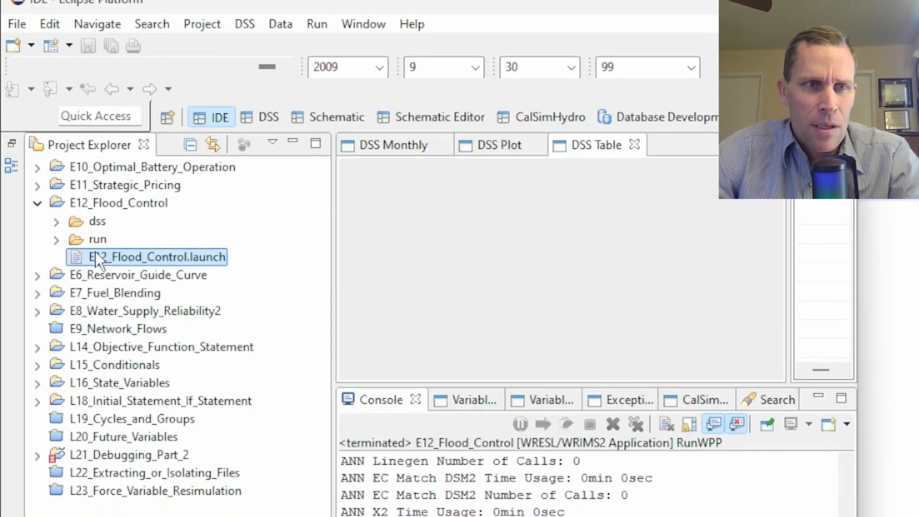
# Step: Switch to WRIMS and run the E12_Flood_Control launch configuration
pyautogui.rightClick(96, 251)
pyautogui.moveTo(277, 468)
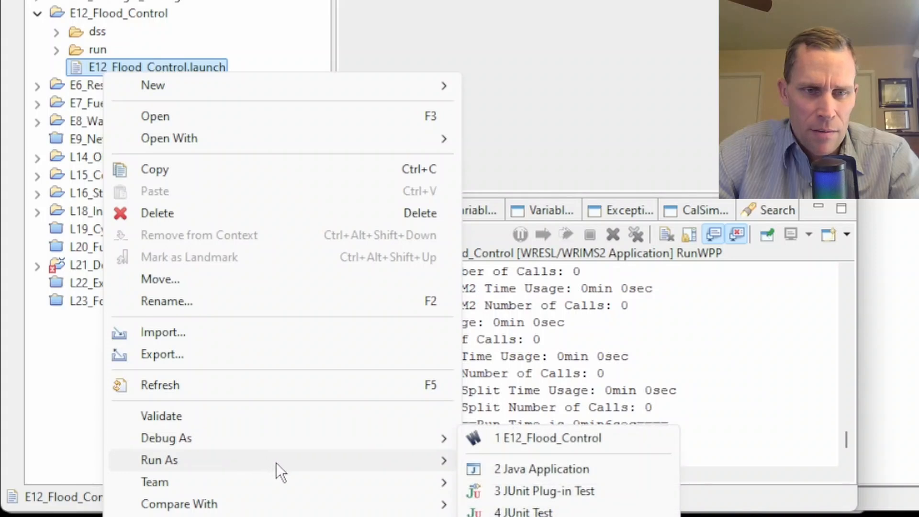
pyautogui.click(493, 460)
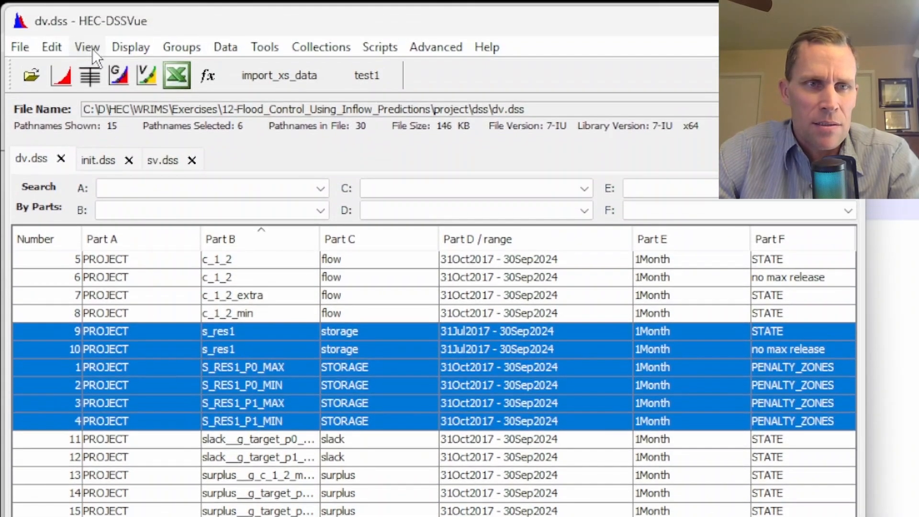
# Step: Refresh the dv.dss catalog in HEC-DSSVue and plot both s_res1 storage records with the four penalty zone records in an enlarged window
pyautogui.click(93, 48)
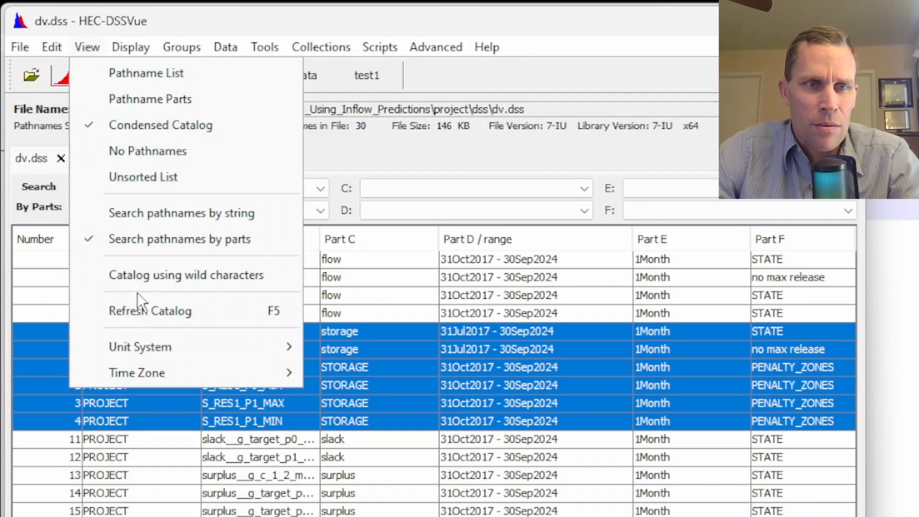
pyautogui.click(143, 311)
pyautogui.click(216, 337)
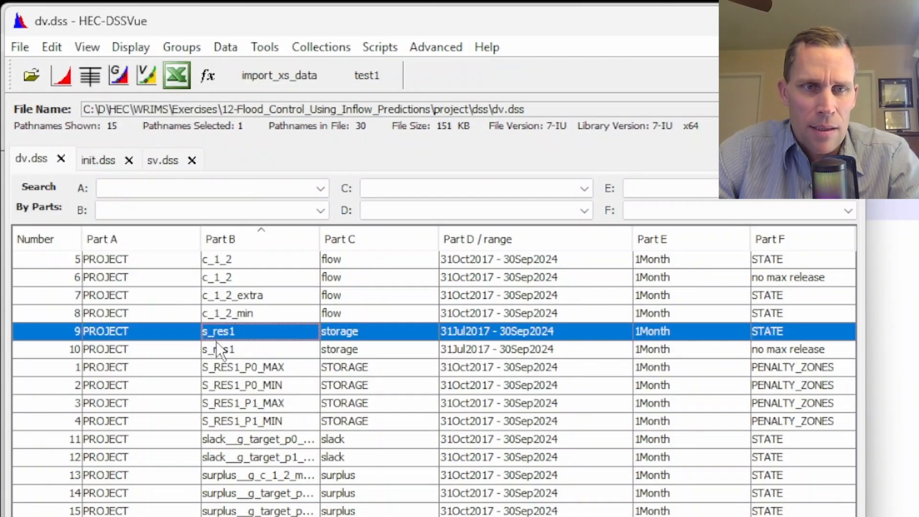
pyautogui.keyDown('shift'); pyautogui.click(229, 422); pyautogui.keyUp('shift')
pyautogui.click(62, 76)
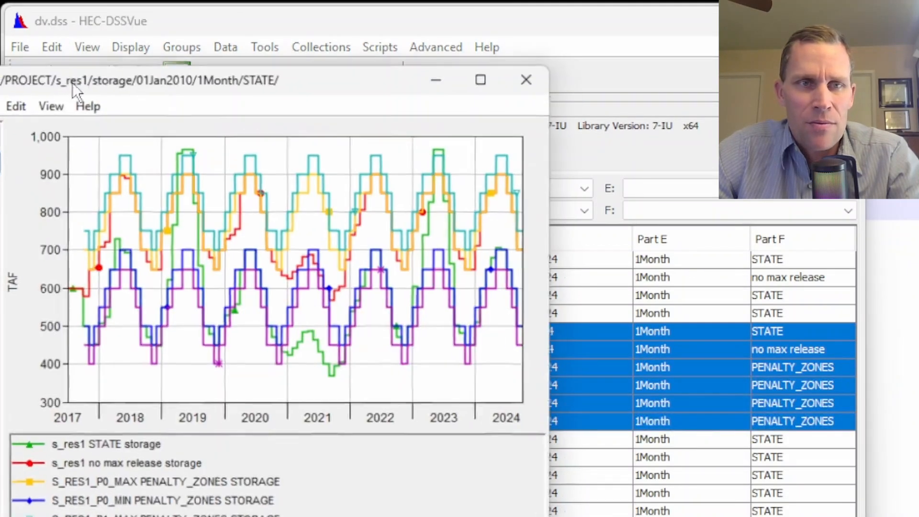
pyautogui.doubleClick(223, 75)
pyautogui.moveTo(354, 428); pyautogui.dragTo(107, 36)
pyautogui.click(120, 505)
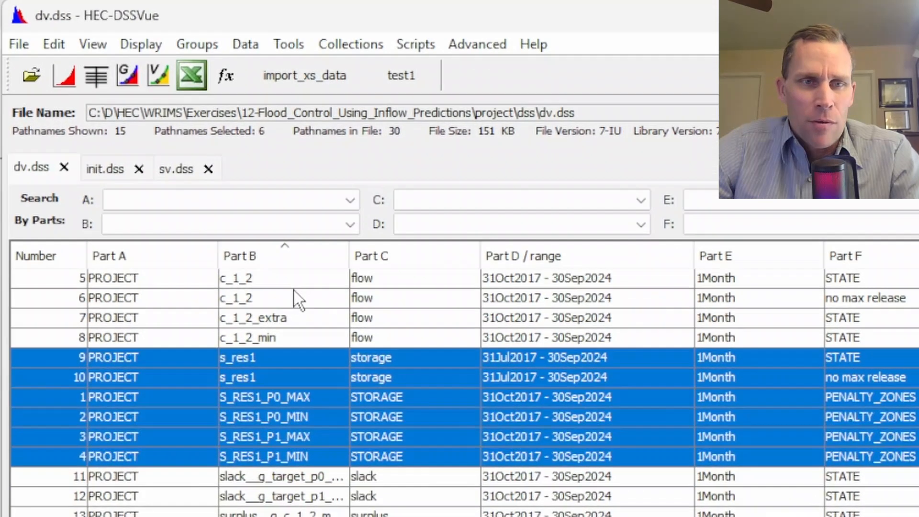
# Step: Plot the c_1_2 STATE and no max release flow records together and highlight the STATE curve
pyautogui.click(294, 283)
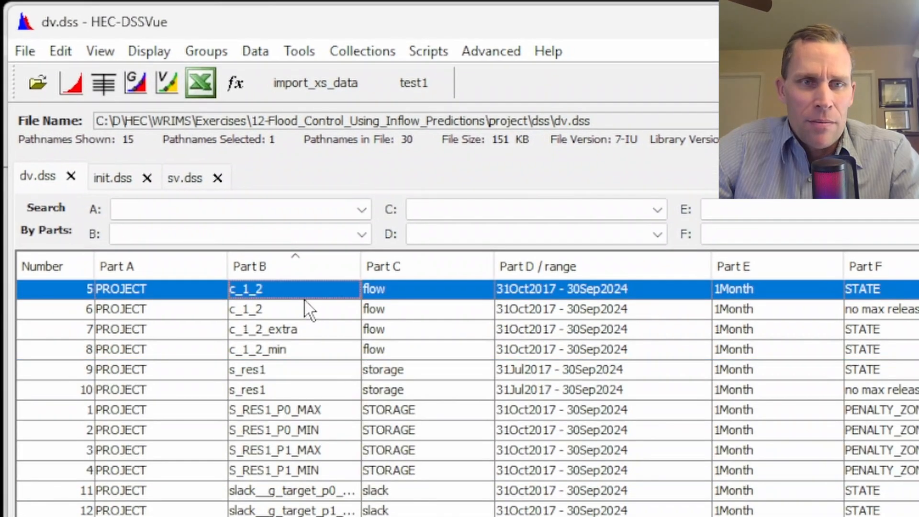
pyautogui.keyDown('shift'); pyautogui.click(295, 297); pyautogui.keyUp('shift')
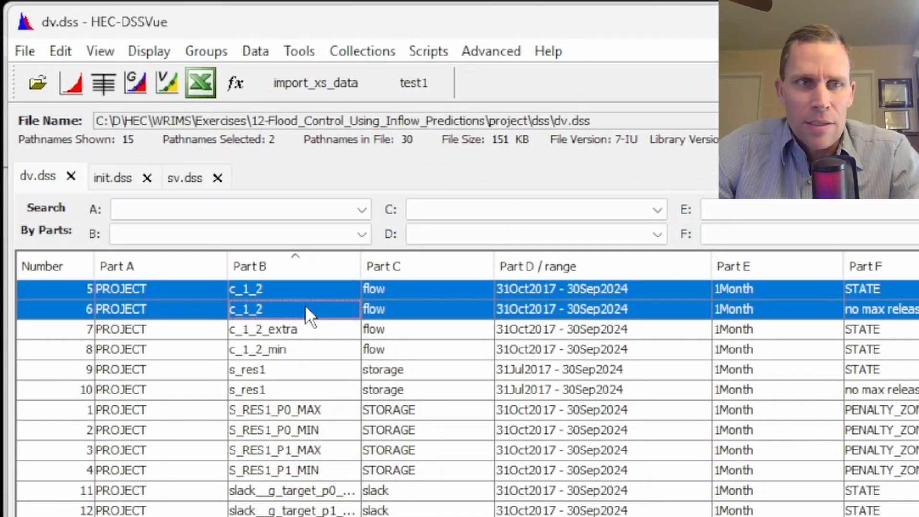
pyautogui.click(75, 84)
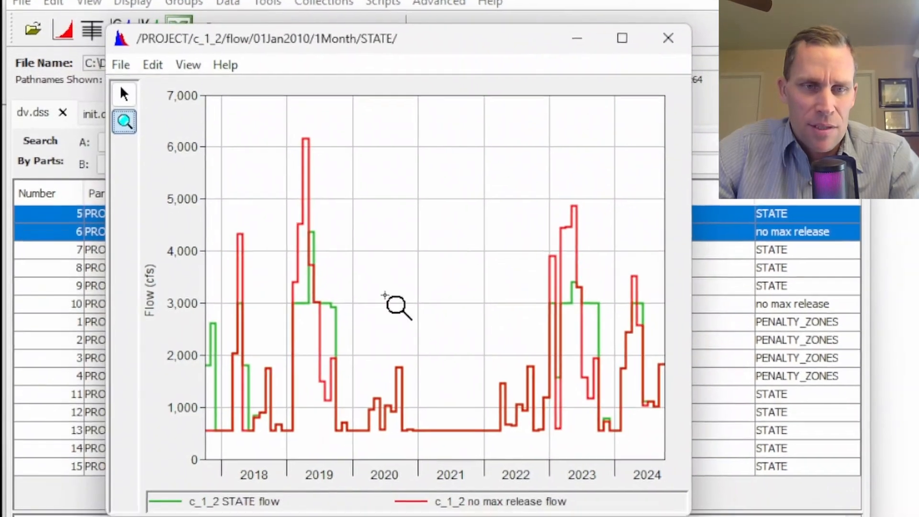
pyautogui.click(257, 507)
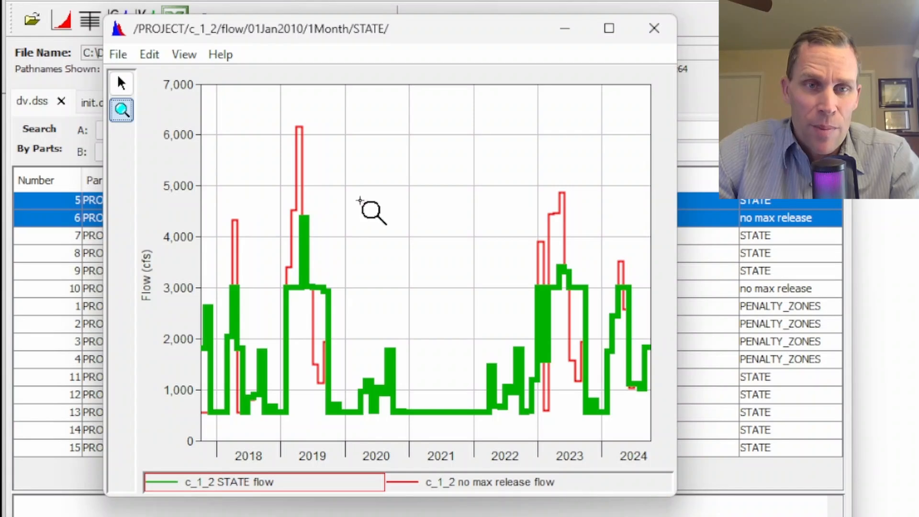
# Step: Examine the highlighted c_1_2 STATE flow at closer range for 2018–2020 and 2021–2024, and close the plot
pyautogui.moveTo(405, 192); pyautogui.dragTo(163, 477)
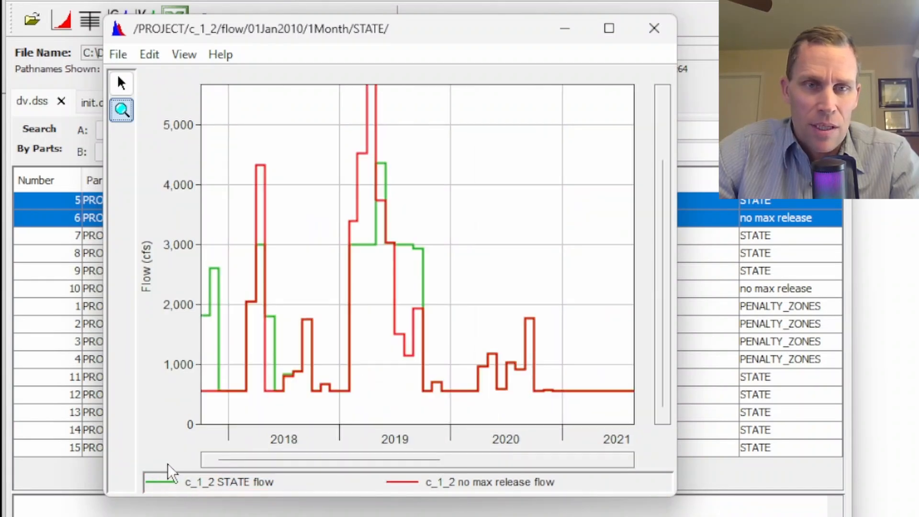
pyautogui.click(219, 484)
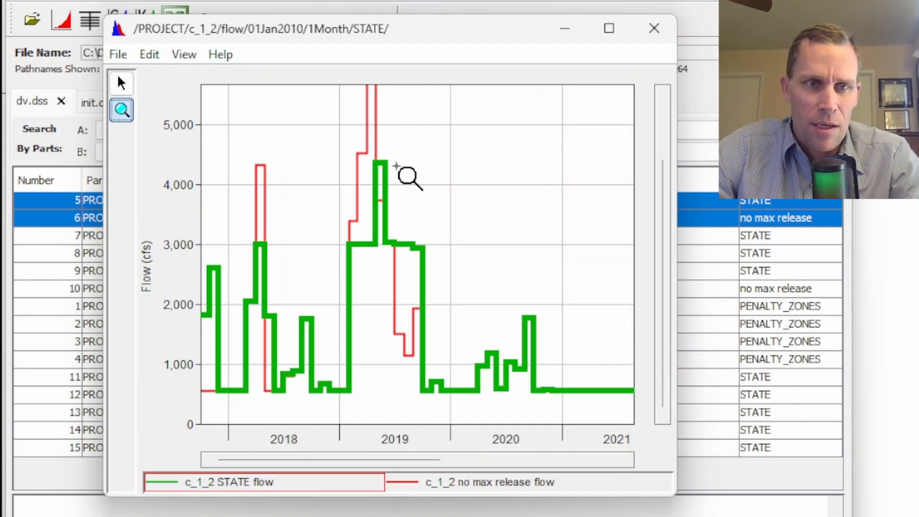
pyautogui.moveTo(662, 277); pyautogui.dragTo(665, 224)
pyautogui.moveTo(355, 461); pyautogui.dragTo(554, 487)
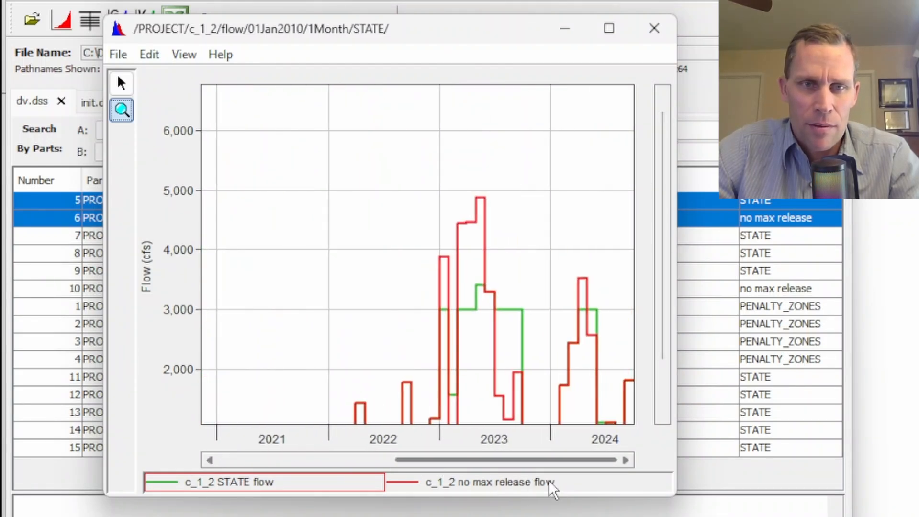
pyautogui.click(328, 483)
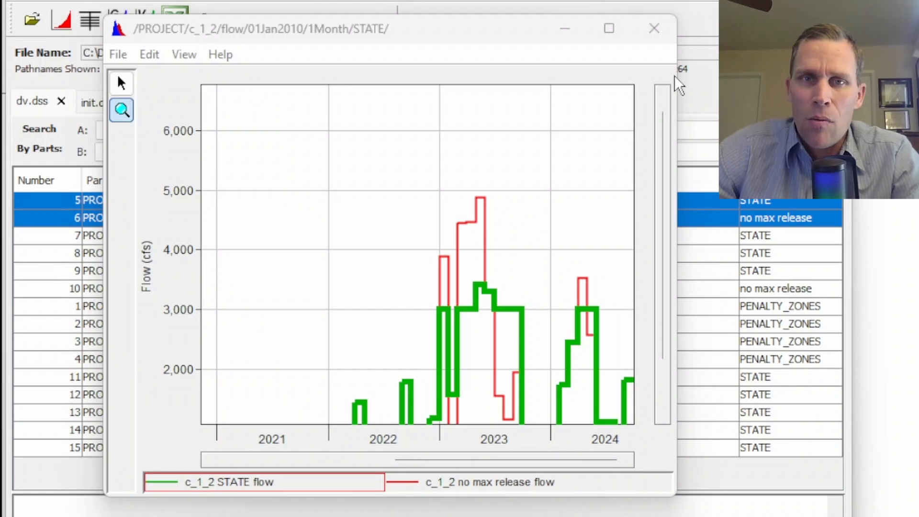
pyautogui.click(654, 28)
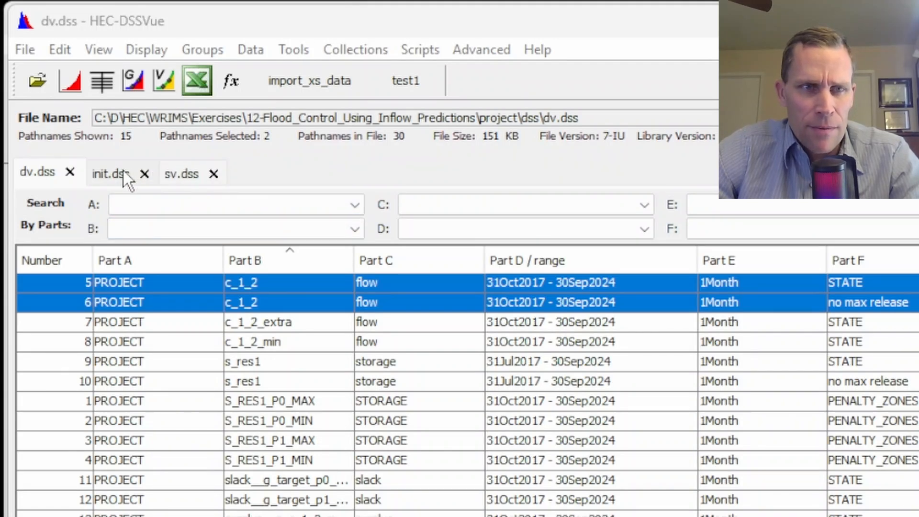
# Step: Plot the I_RES1 inflow record from sv.dss, examine its flood peaks, and close the plot
pyautogui.click(183, 180)
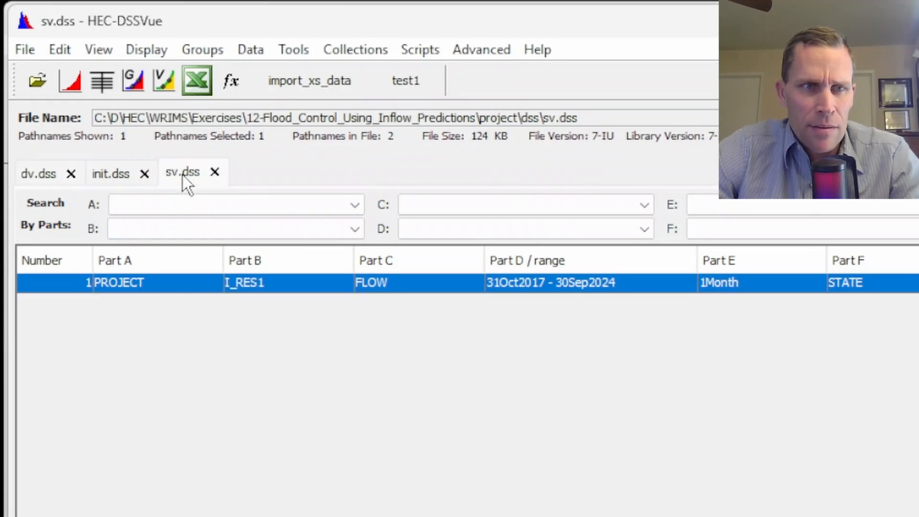
pyautogui.click(73, 84)
pyautogui.moveTo(177, 92); pyautogui.dragTo(302, 88)
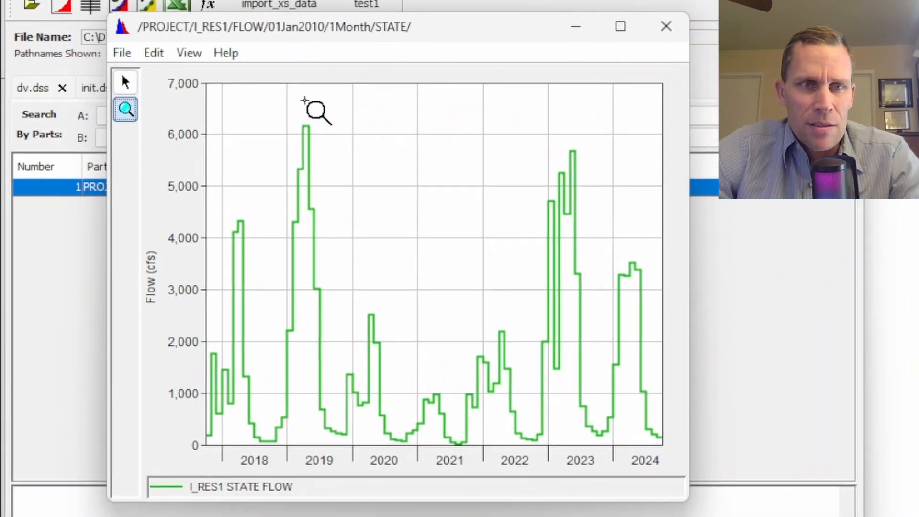
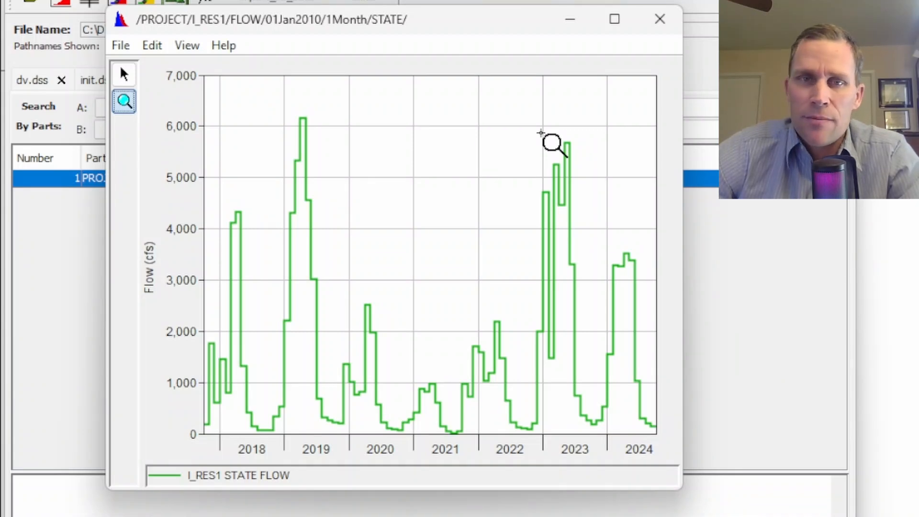
pyautogui.click(660, 19)
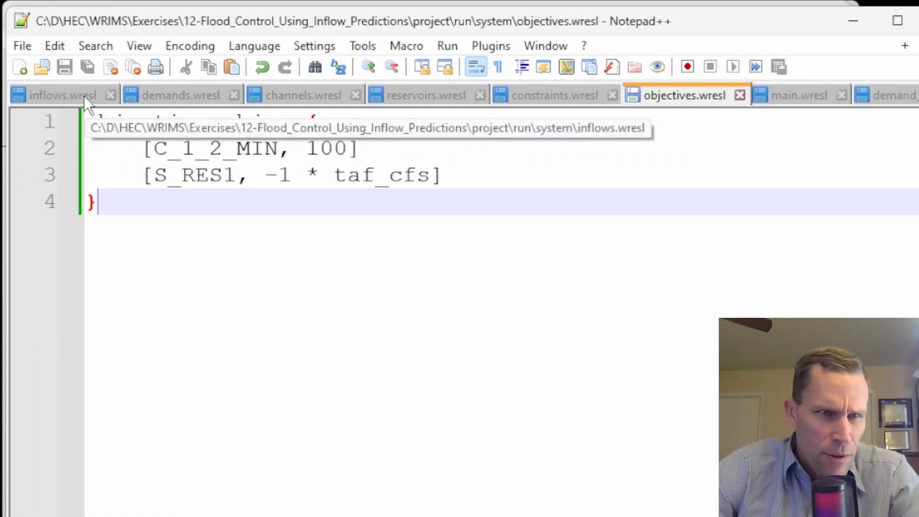
# Step: In inflows.wresl, add a commented block with svar I_AVE_6MON_SV averaging I_RES1(1) through I_RES1(6), dvar I_AVE_6MON in CFS, and goal SET_I_AVE_6MON
pyautogui.click(75, 94)
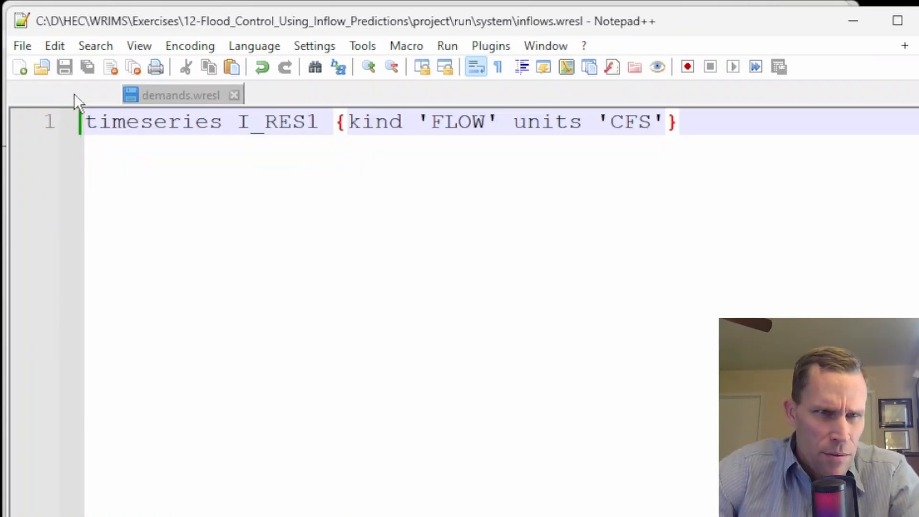
pyautogui.click(720, 206)
pyautogui.press('Return')
pyautogui.write("! track the average inflow for the next 6 months \tsvar I_AVE_6MON_SV { value (I_RES1(1) + I_RES1(2) + I_RES1(3) + I_RES1(4) + I_RES1(5) + I_RES1(6))/6 } \tdvar I_AVE_6MON { std kind 'FLOW' units 'CFS' } \tgoal SET_I_AVE_6MON { I_AVE_6MON = I_AVE_6MON_SV }")
# Step: Remove the extra indentation from the new six-month average inflow block and highlight its comment text
pyautogui.hotkey('shift', 'Up')
pyautogui.hotkey('shift', 'Up')
pyautogui.hotkey('shift', 'Up')
pyautogui.hotkey('shift', 'Up')
pyautogui.hotkey('shift', 'Up')
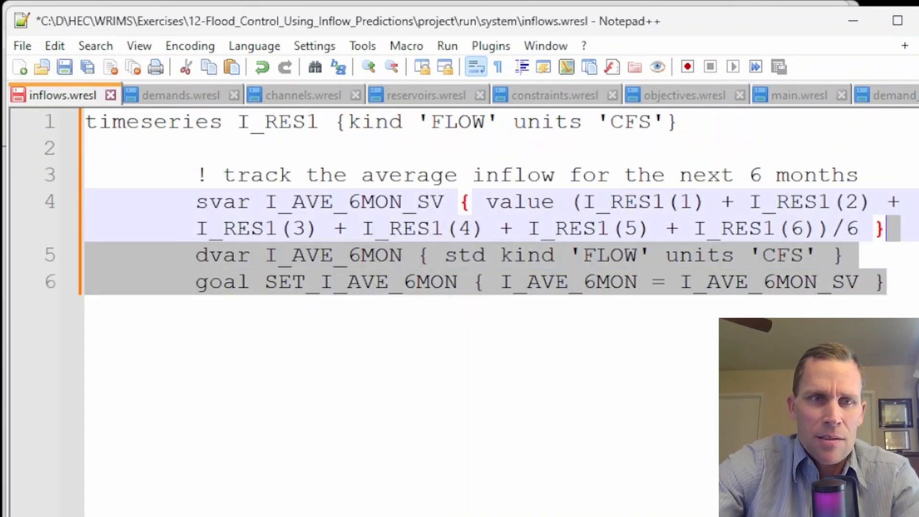
pyautogui.hotkey('shift', 'Tab')
pyautogui.click(92, 156)
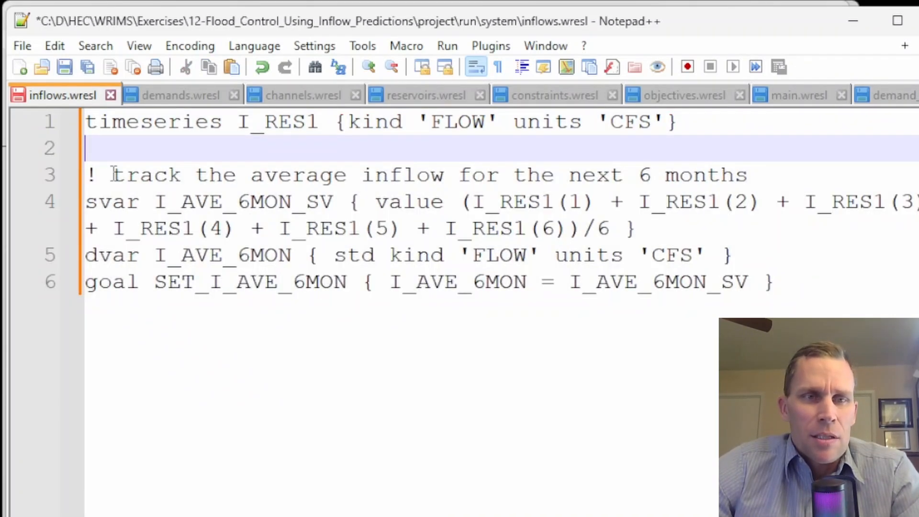
pyautogui.moveTo(113, 176); pyautogui.dragTo(791, 163)
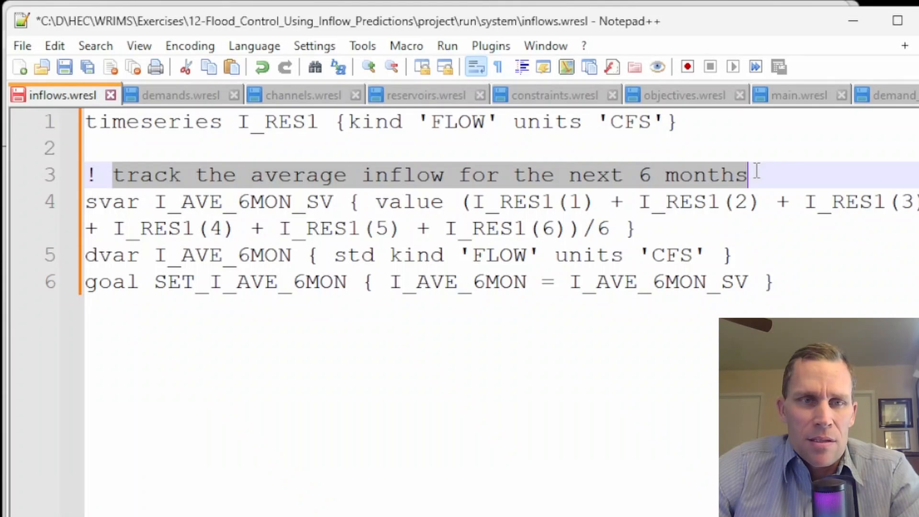
# Step: Examine the svar I_AVE_6MON_SV definition, its I_RES1 future-month terms, and the division by 6
pyautogui.doubleClick(123, 202)
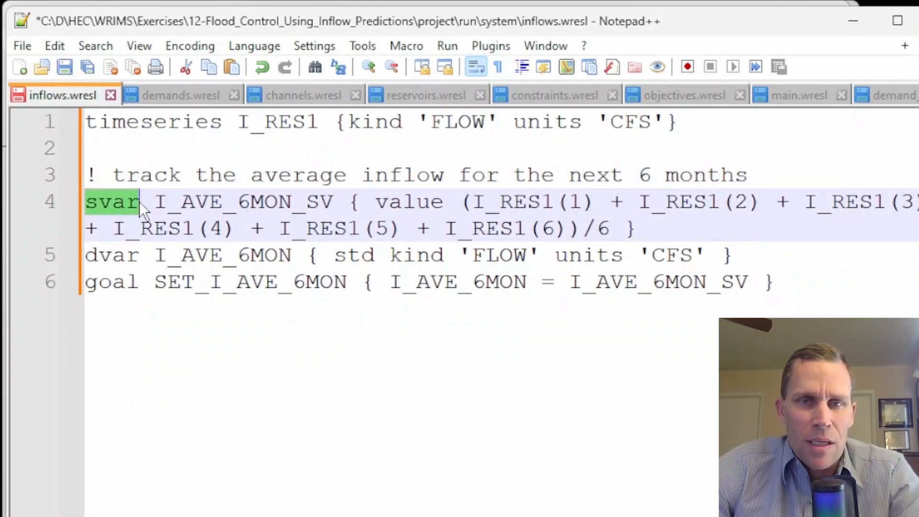
pyautogui.doubleClick(236, 213)
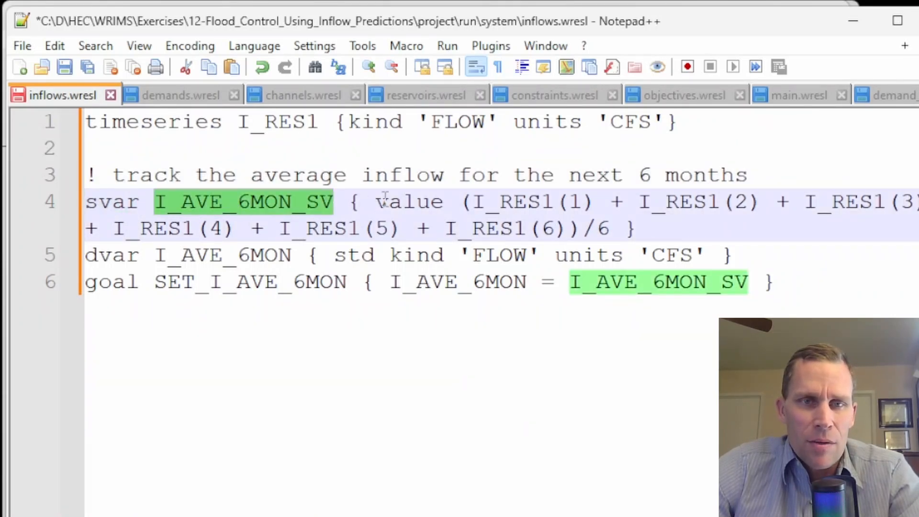
pyautogui.doubleClick(392, 200)
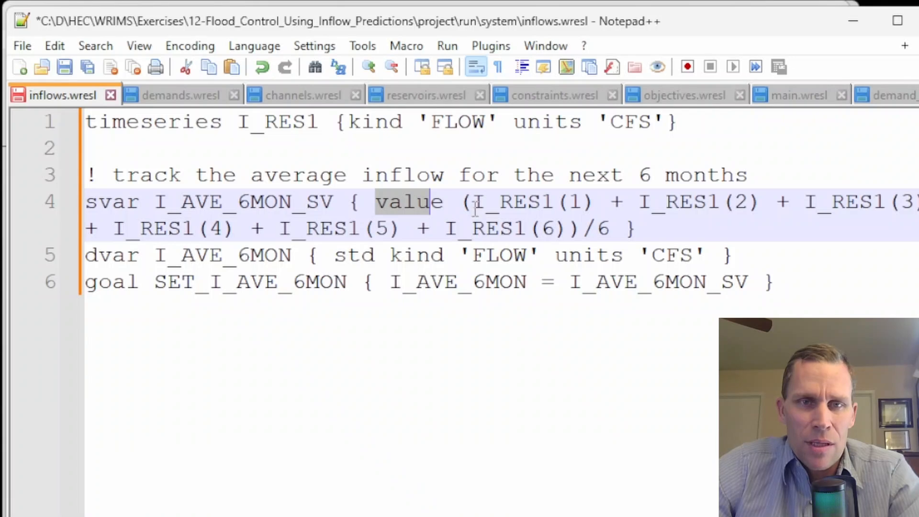
pyautogui.moveTo(475, 206); pyautogui.dragTo(609, 229)
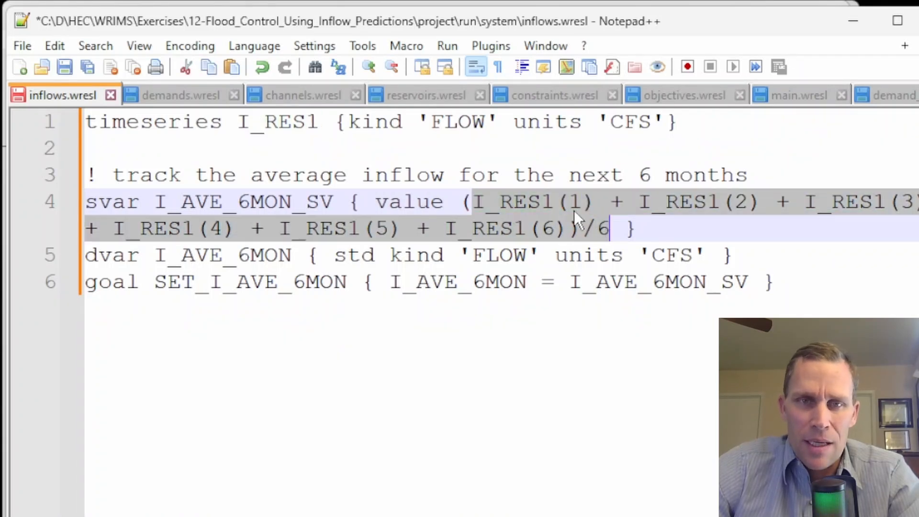
pyautogui.doubleClick(516, 206)
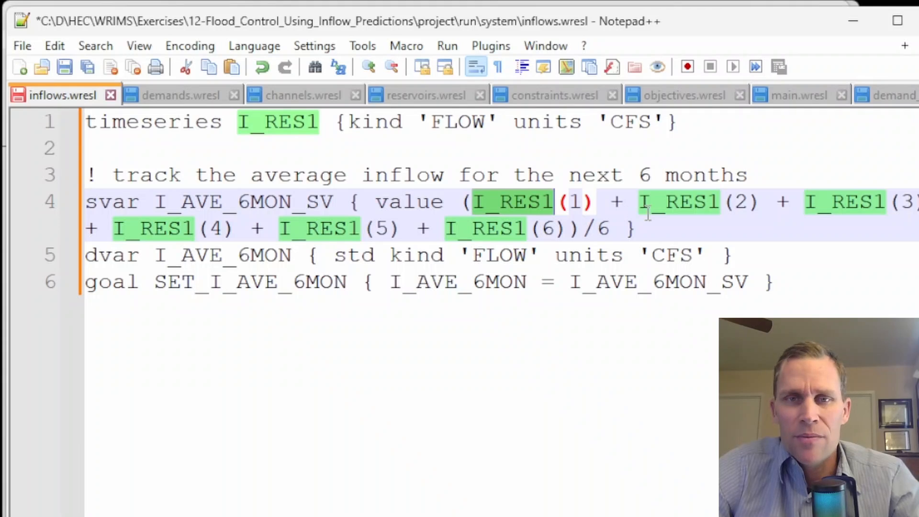
pyautogui.doubleClick(684, 213)
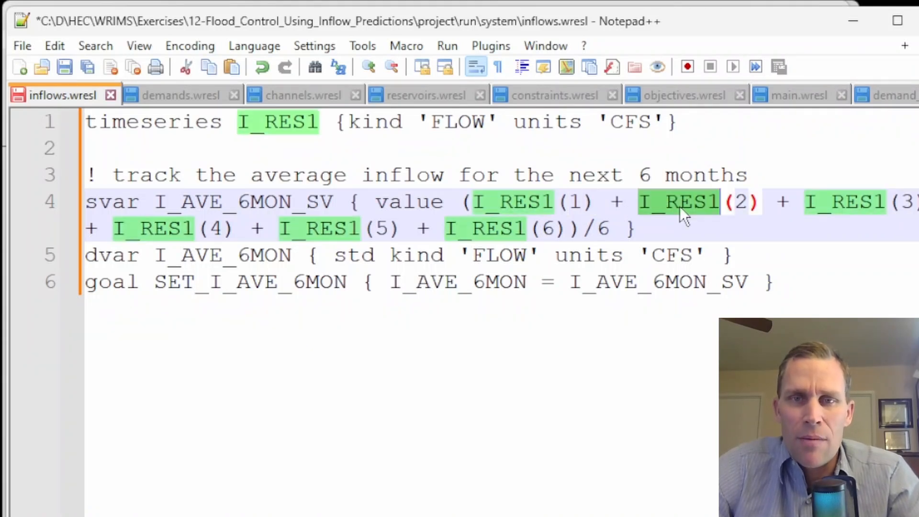
pyautogui.doubleClick(856, 215)
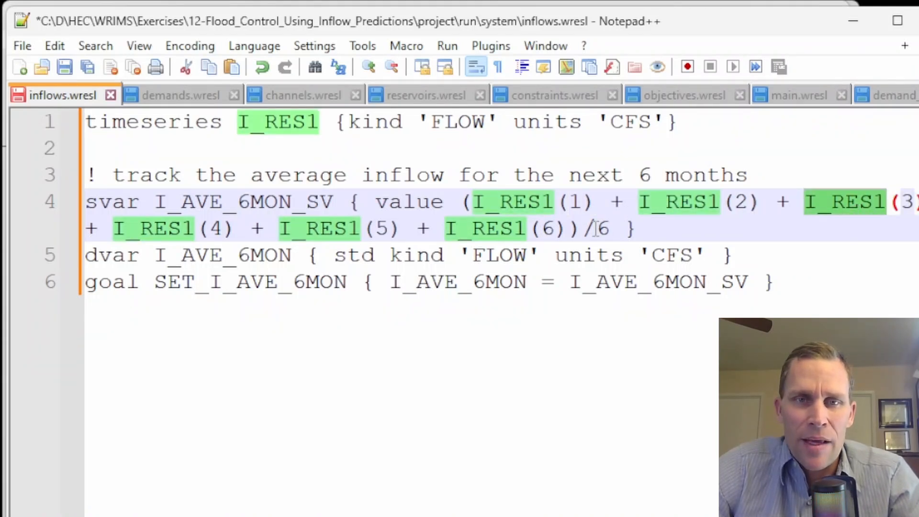
pyautogui.moveTo(583, 229); pyautogui.dragTo(613, 231)
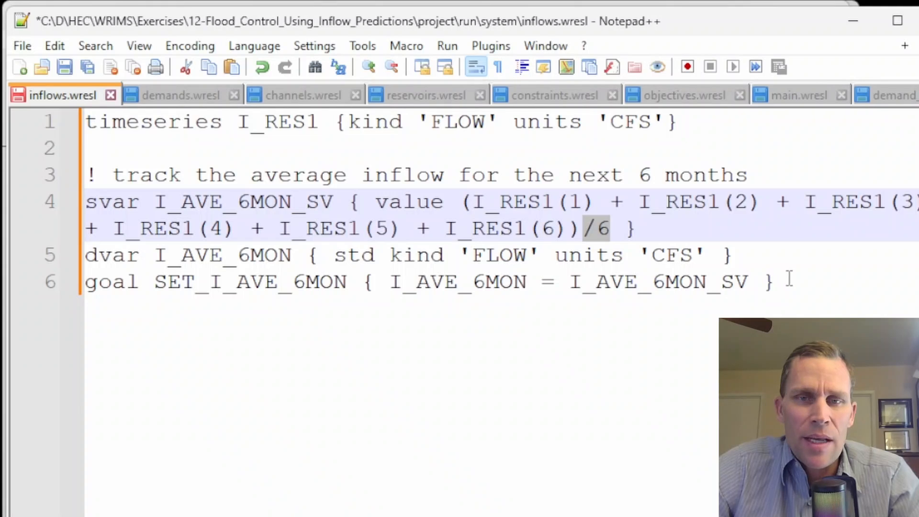
# Step: Examine the dvar I_AVE_6MON declaration and the goal SET_I_AVE_6MON that ties it to the state variable
pyautogui.moveTo(789, 279); pyautogui.dragTo(85, 255)
pyautogui.press('Right')
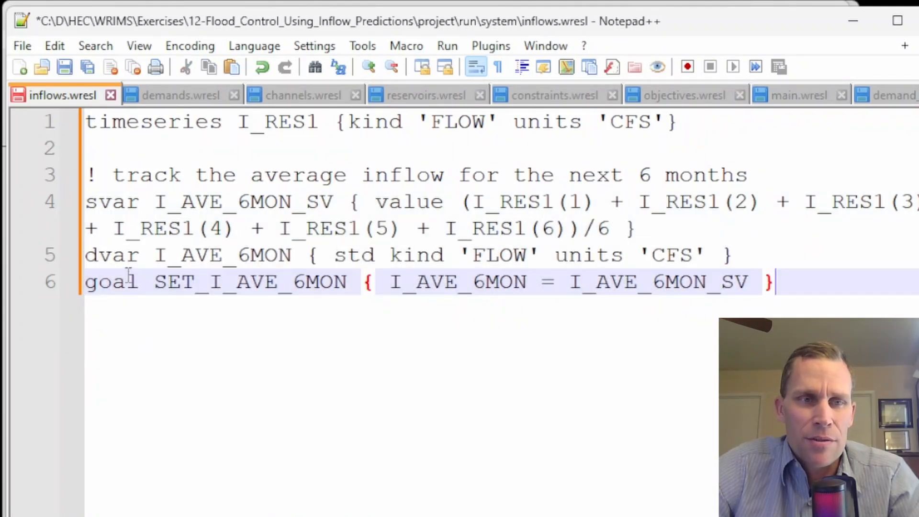
pyautogui.click(128, 254)
pyautogui.doubleClick(199, 254)
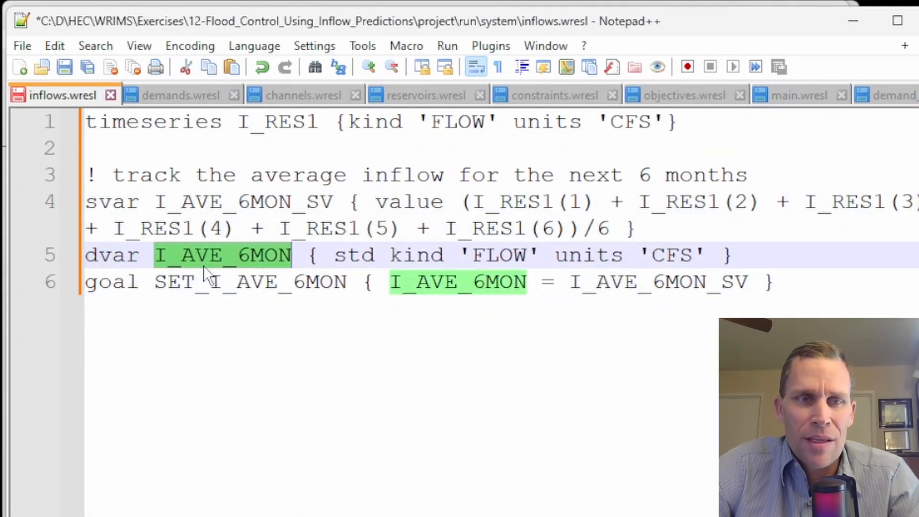
pyautogui.click(258, 282)
pyautogui.doubleClick(259, 285)
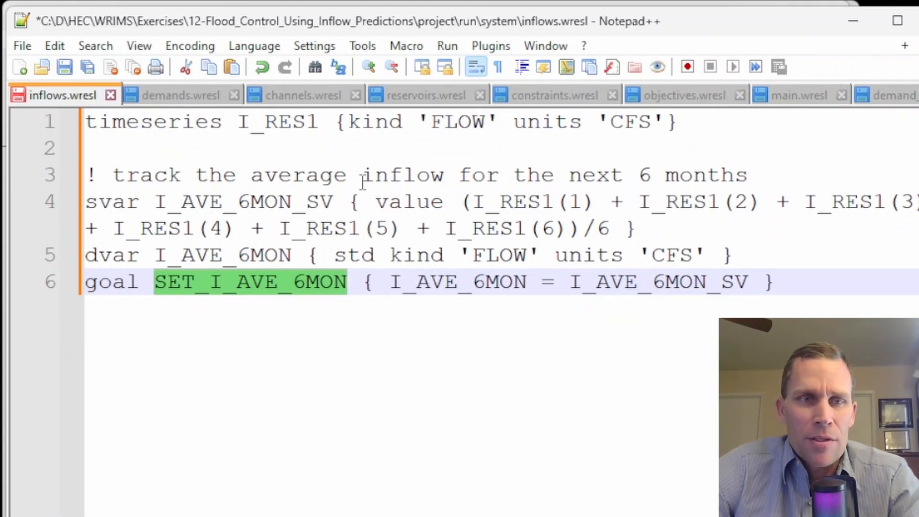
pyautogui.moveTo(253, 165); pyautogui.dragTo(754, 287)
pyautogui.click(755, 284)
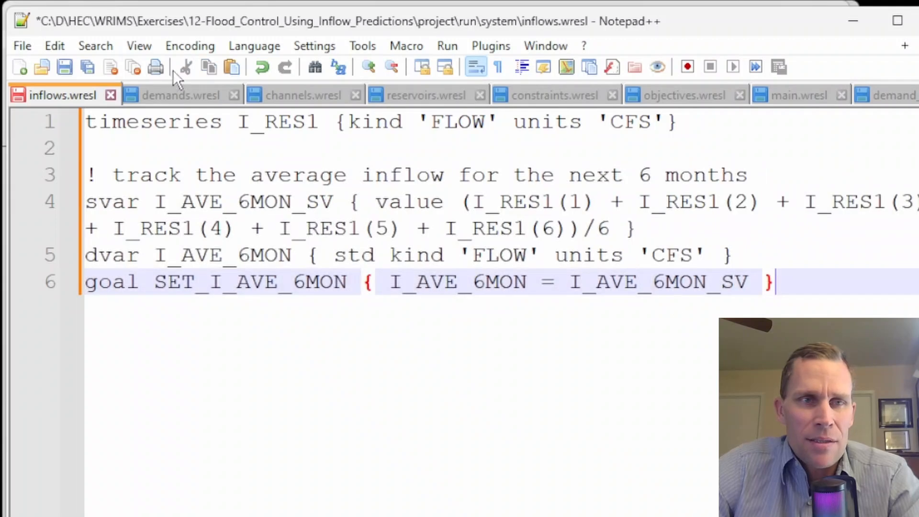
# Step: Save the edited WRESL files, switch to the Eclipse IDE, and rerun E12_Flood_Control.launch
pyautogui.click(89, 66)
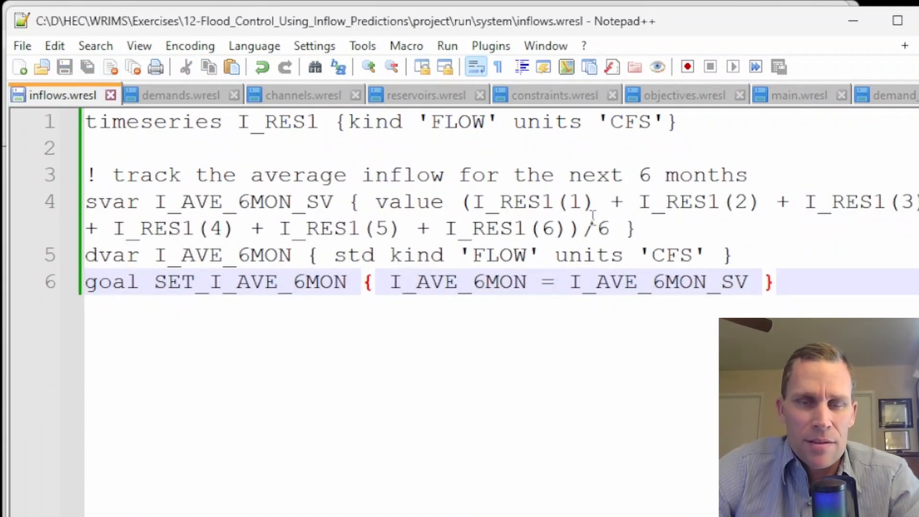
pyautogui.hotkey('alt', 'Tab')
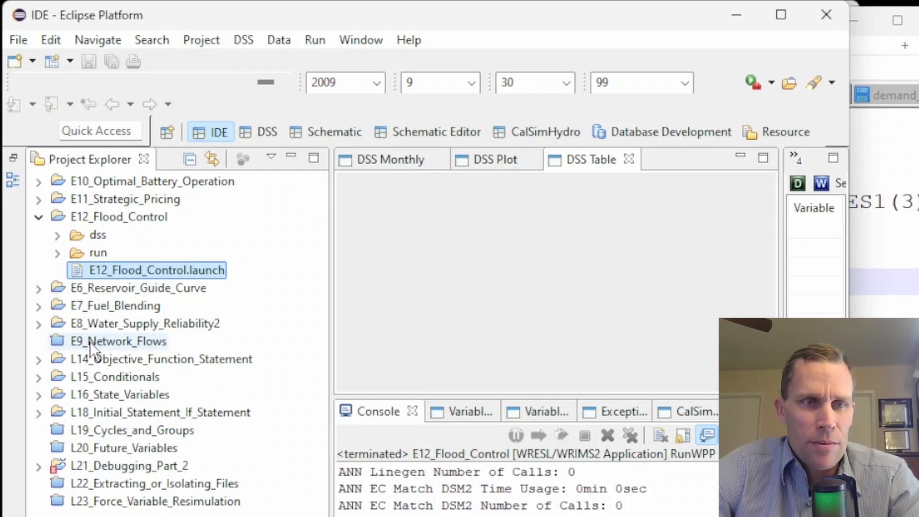
pyautogui.rightClick(111, 275)
pyautogui.press('Escape')
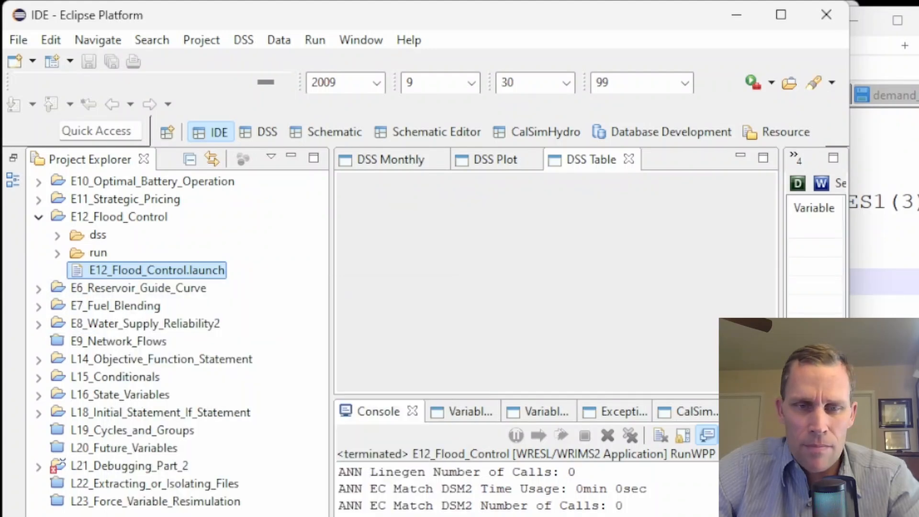
# Step: Switch to HEC-DSSVue, refresh the dv.dss catalog, and plot the i_ave_6mon STATE flow to examine its peaks
pyautogui.hotkey('alt', 'Tab')
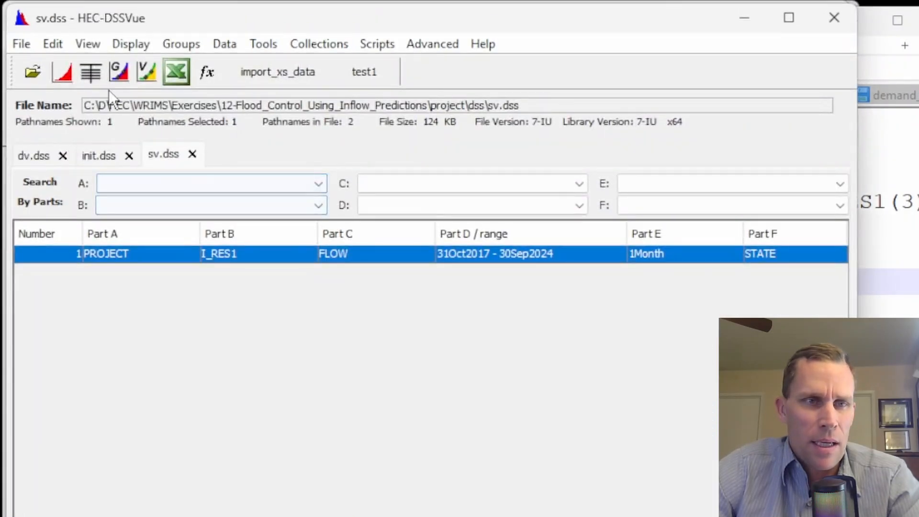
pyautogui.click(34, 156)
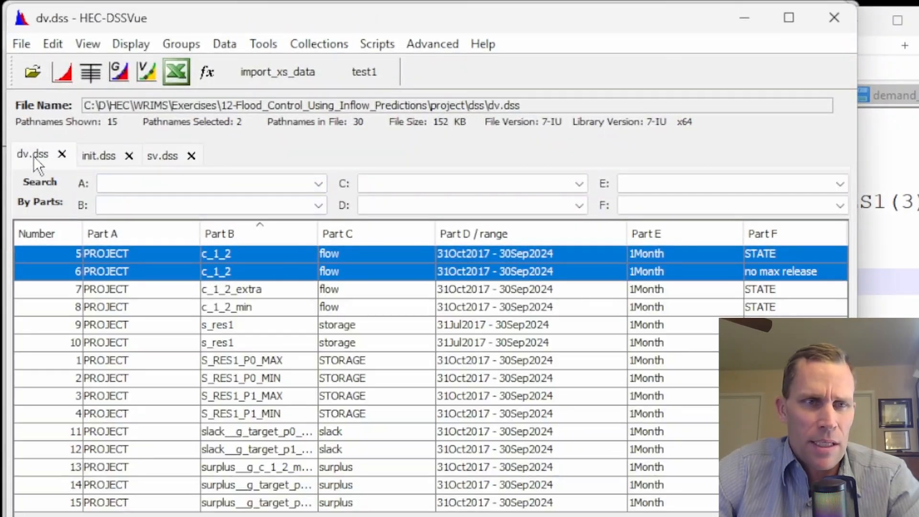
pyautogui.click(88, 45)
pyautogui.click(162, 297)
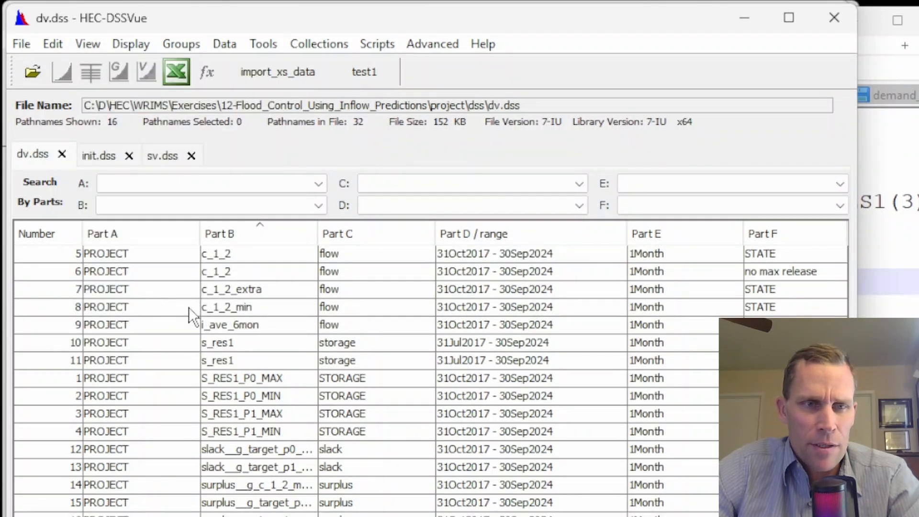
pyautogui.click(237, 323)
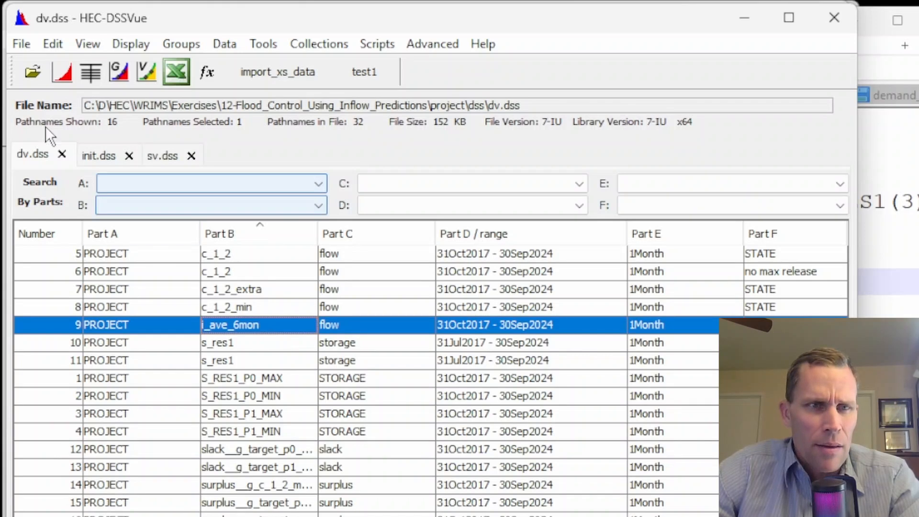
pyautogui.click(64, 73)
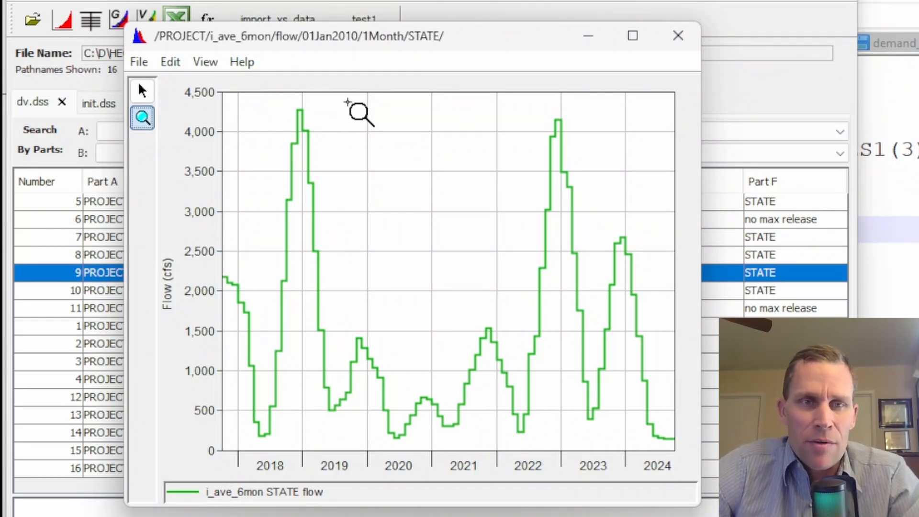
pyautogui.moveTo(308, 143)
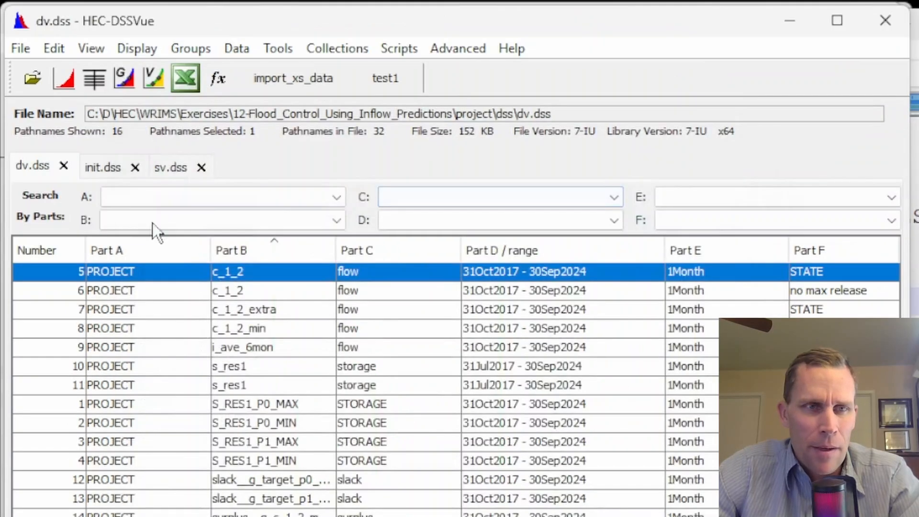
# Step: Plot the c_1_2 STATE flow from dv.dss, examine late 2017 to mid-2020 at closer range, and close the plot
pyautogui.click(63, 20)
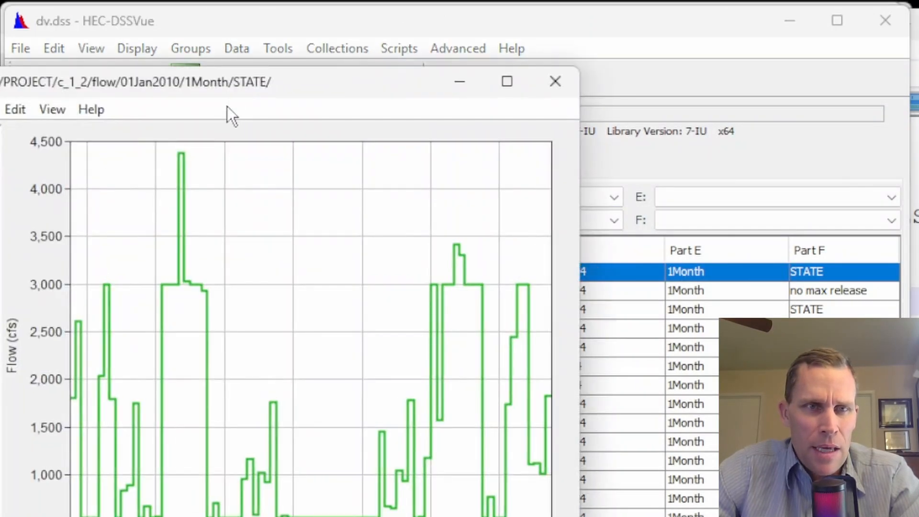
pyautogui.moveTo(249, 85); pyautogui.dragTo(377, 91)
pyautogui.moveTo(344, 241); pyautogui.dragTo(266, 461)
pyautogui.moveTo(290, 387); pyautogui.dragTo(289, 449)
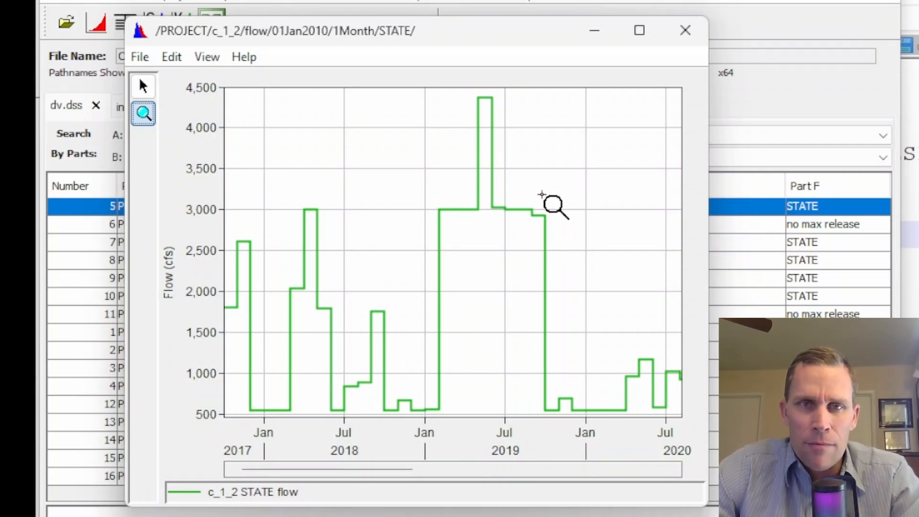
pyautogui.click(685, 31)
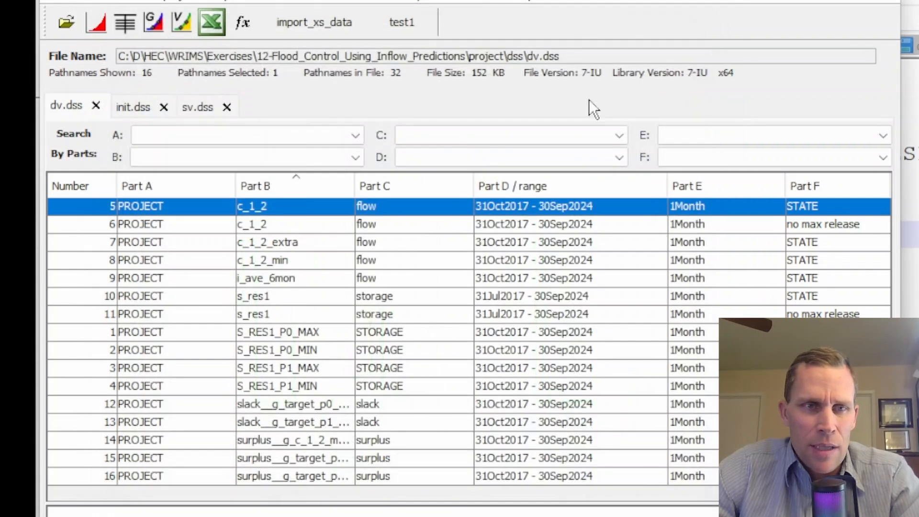
# Step: Tabulate the c_1_2 STATE flow and examine the monthly releases from October 2018 through May 2019
pyautogui.click(123, 27)
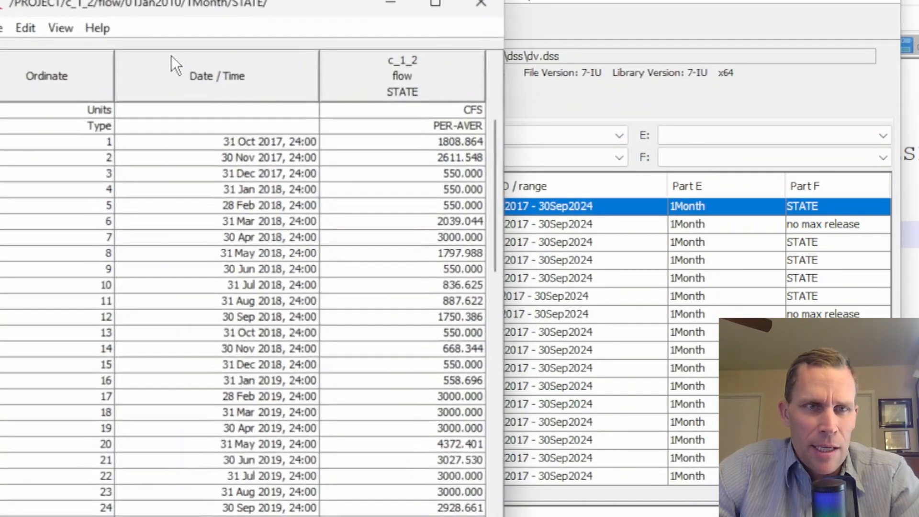
pyautogui.moveTo(214, 12); pyautogui.dragTo(367, 17)
pyautogui.scroll(-2, 570, 270)
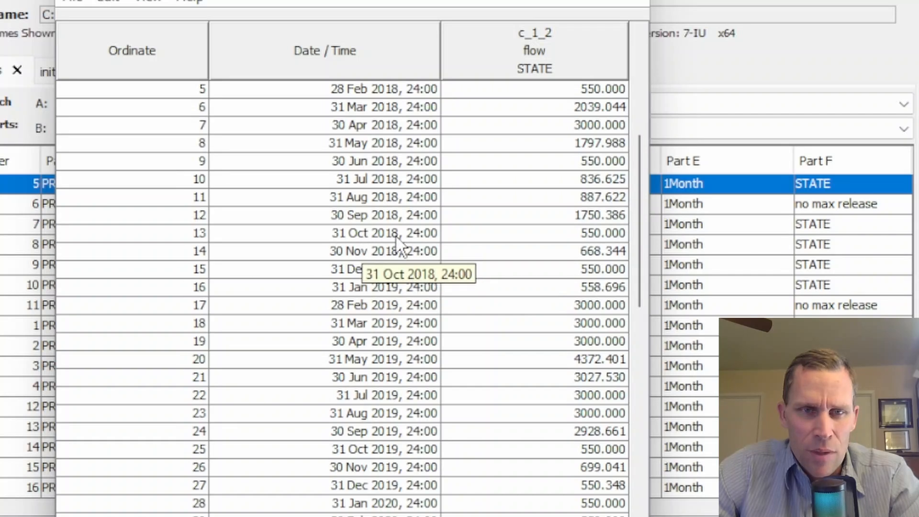
pyautogui.moveTo(480, 235); pyautogui.dragTo(504, 267)
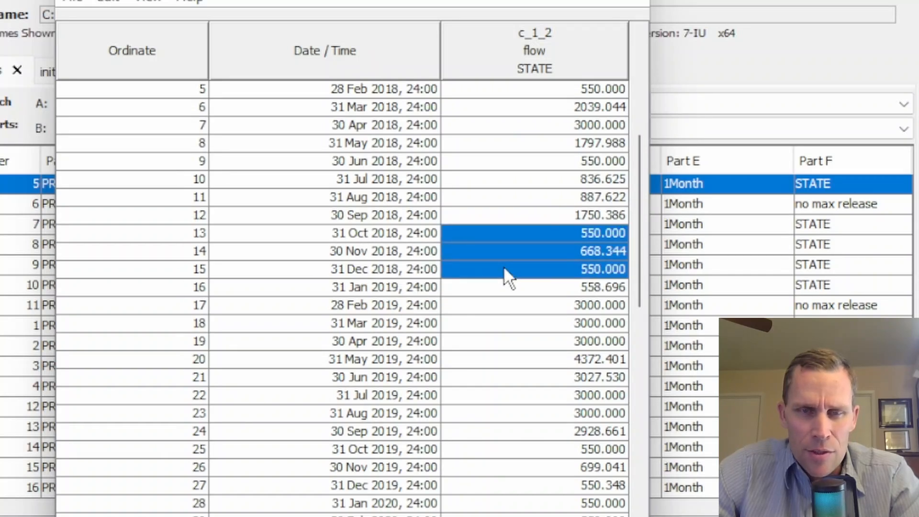
pyautogui.click(575, 237)
pyautogui.click(575, 255)
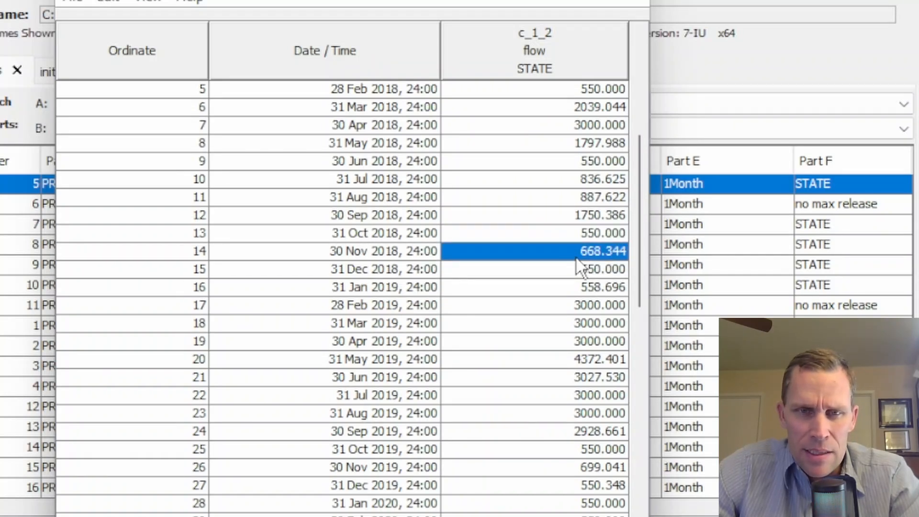
pyautogui.click(564, 269)
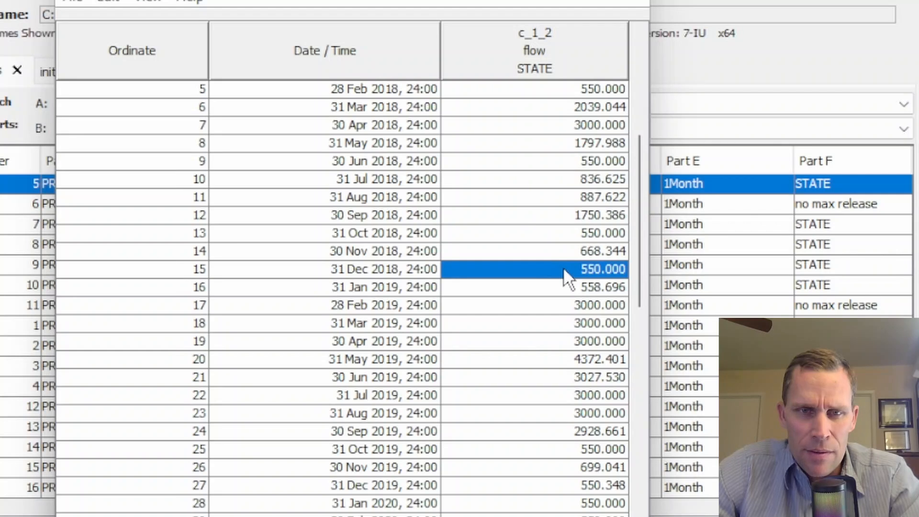
pyautogui.click(576, 288)
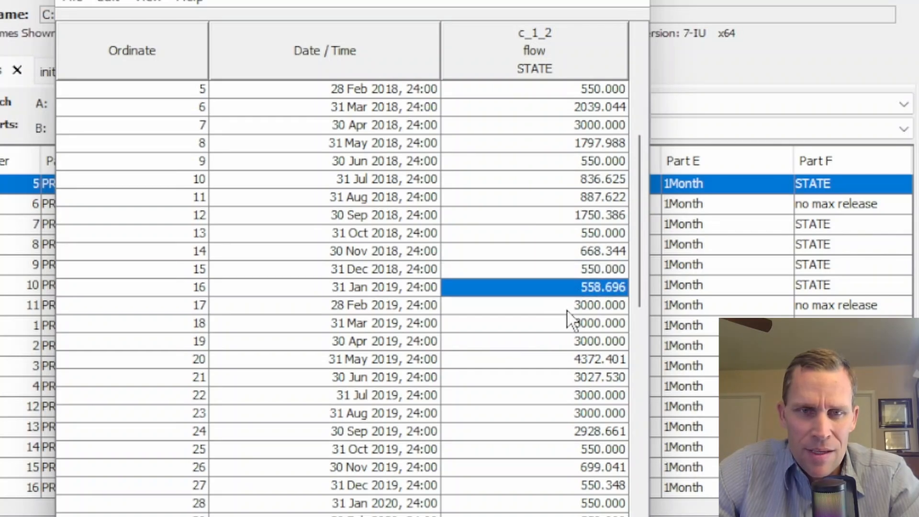
pyautogui.moveTo(568, 309); pyautogui.dragTo(554, 340)
pyautogui.click(568, 361)
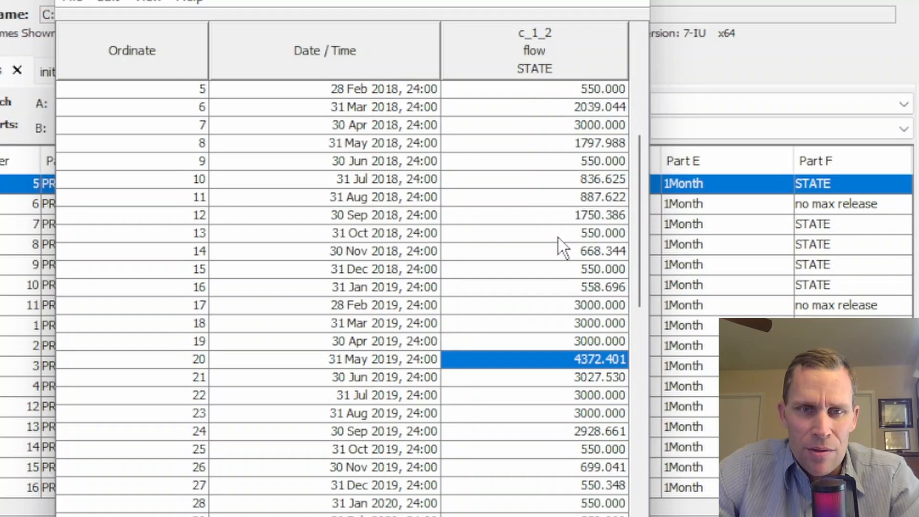
# Step: Compare the October 2018–January 2019 releases with those from February to August 2019, and close the table
pyautogui.moveTo(558, 237); pyautogui.dragTo(558, 287)
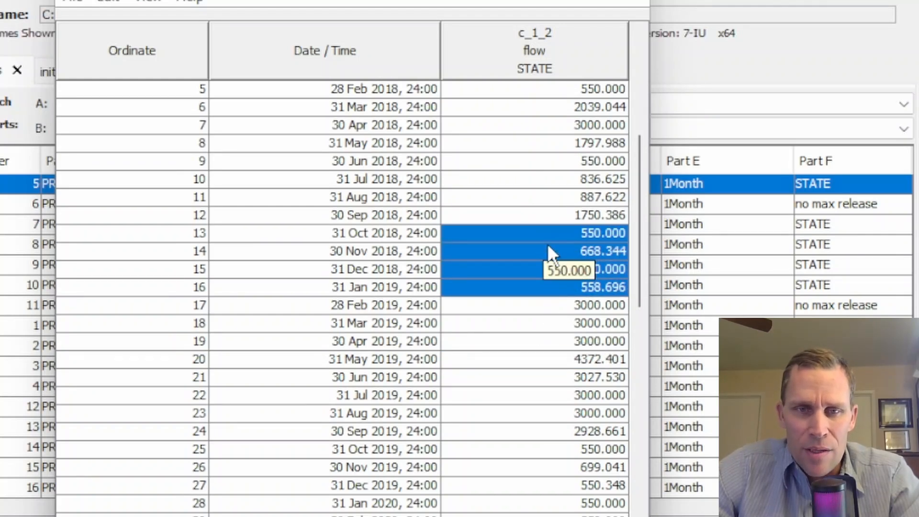
pyautogui.moveTo(552, 307); pyautogui.dragTo(562, 413)
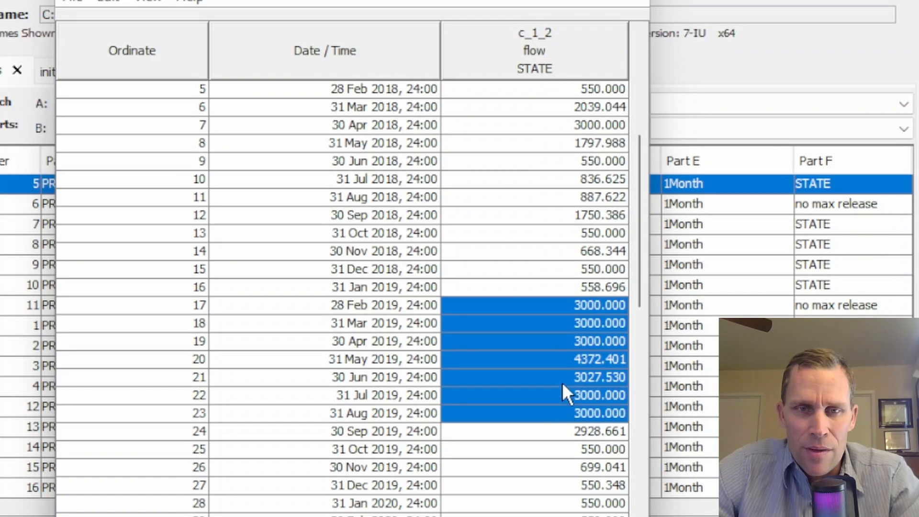
pyautogui.click(548, 235)
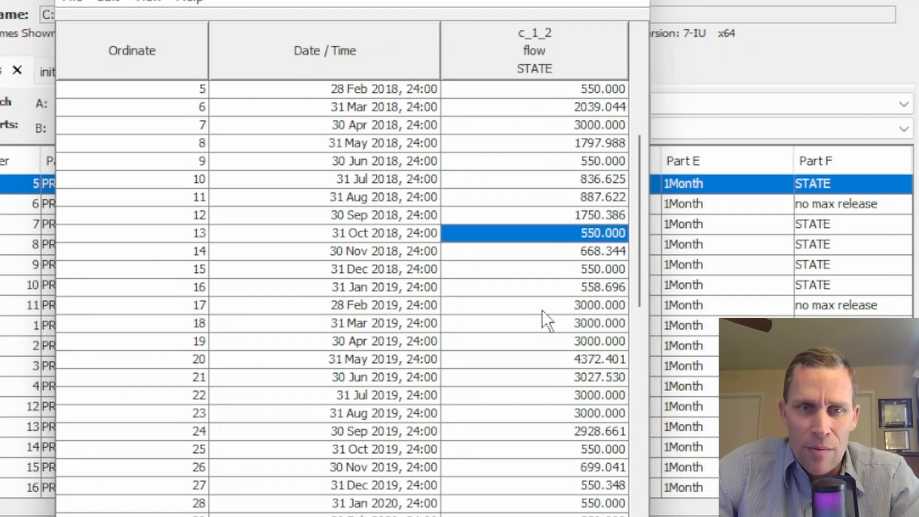
pyautogui.moveTo(550, 306); pyautogui.dragTo(555, 381)
pyautogui.click(548, 235)
pyautogui.click(632, 25)
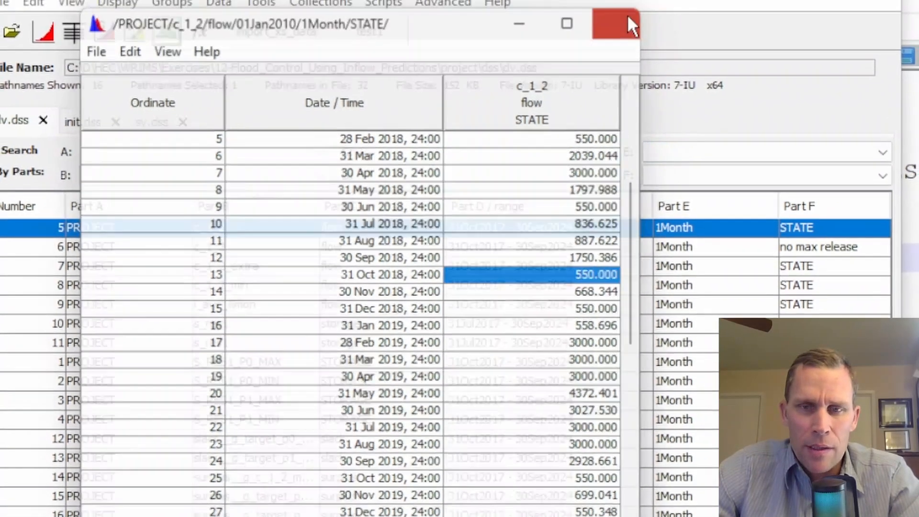
# Step: Switch to Notepad++, paste the FLOOD_CONTROL goal after G_C_1_2_MAX in constraints.wresl, and outdent it to the left margin
pyautogui.click(897, 316)
pyautogui.click(536, 101)
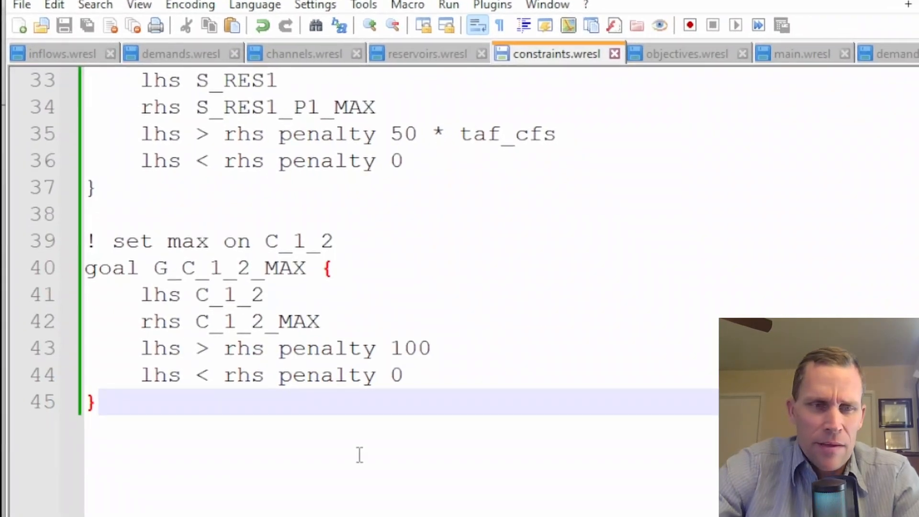
pyautogui.press('Return')
pyautogui.press('Return')
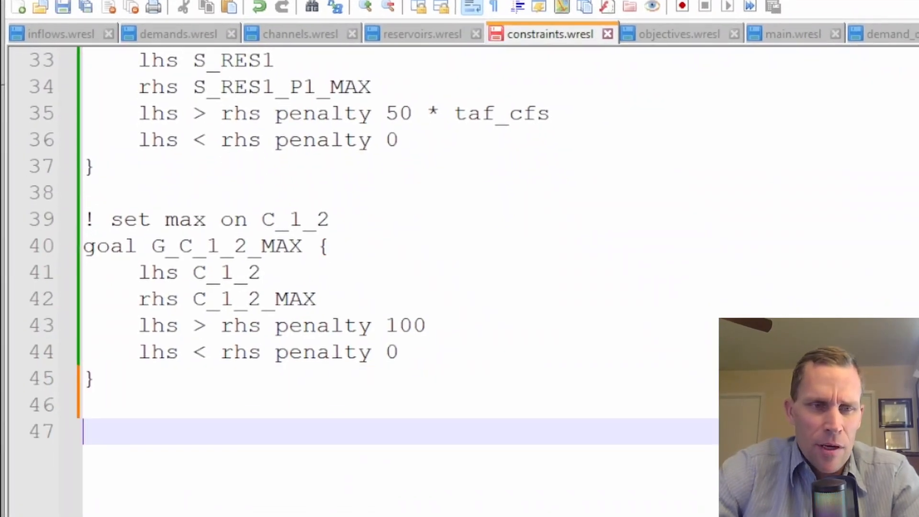
pyautogui.hotkey('ctrl', 'v')
pyautogui.moveTo(206, 515); pyautogui.dragTo(156, 283)
pyautogui.hotkey('shift', 'Tab')
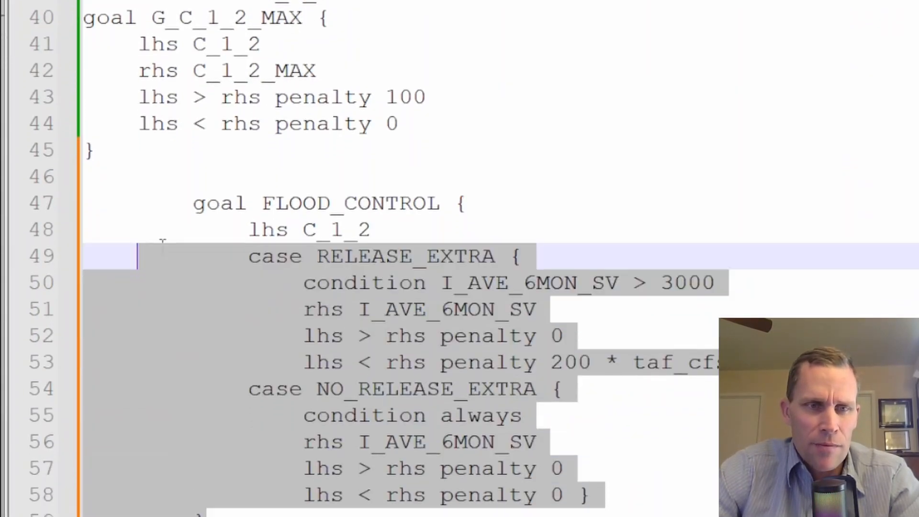
pyautogui.hotkey('shift', 'Tab')
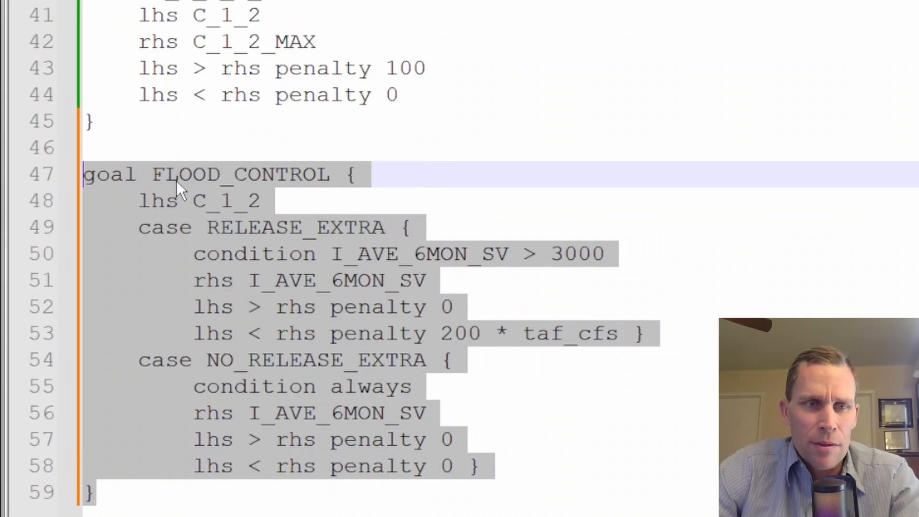
# Step: Review the FLOOD_CONTROL goal: its C_1_2 left-hand side, the I_AVE_6MON_SV > 3000 condition, and the 200 * taf_cfs penalty
pyautogui.doubleClick(178, 177)
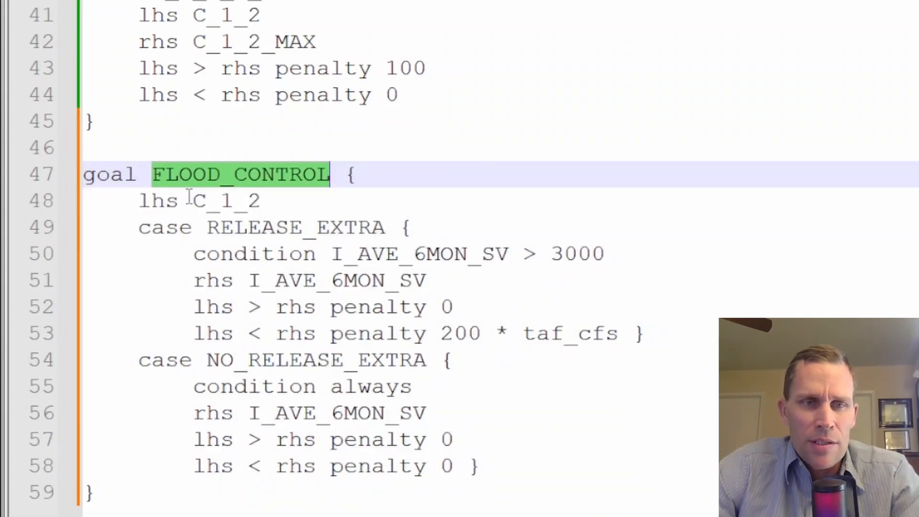
pyautogui.moveTo(191, 200); pyautogui.dragTo(261, 201)
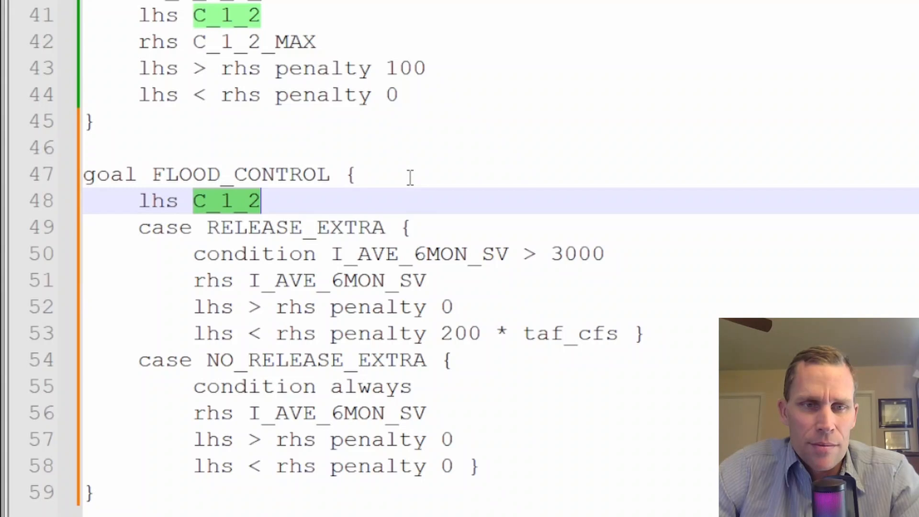
pyautogui.moveTo(331, 253); pyautogui.dragTo(509, 253)
pyautogui.click(440, 254)
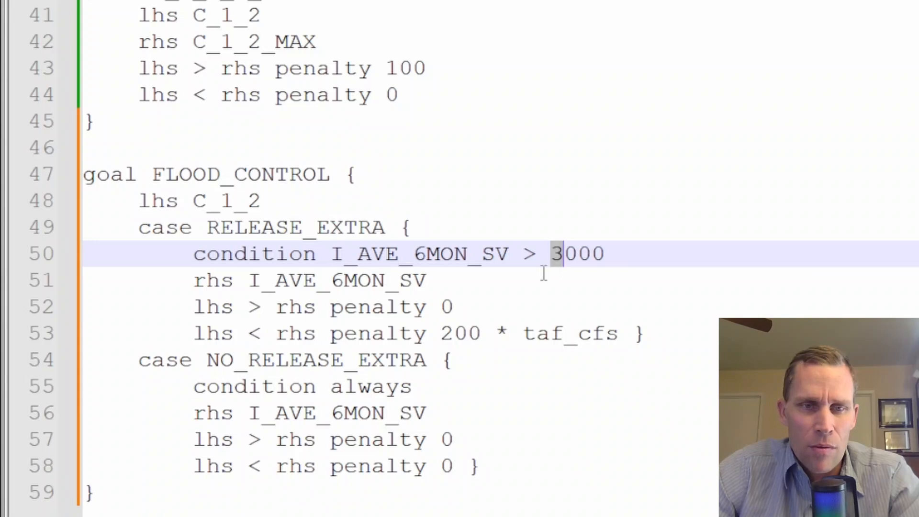
pyautogui.click(368, 333)
pyautogui.doubleClick(357, 330)
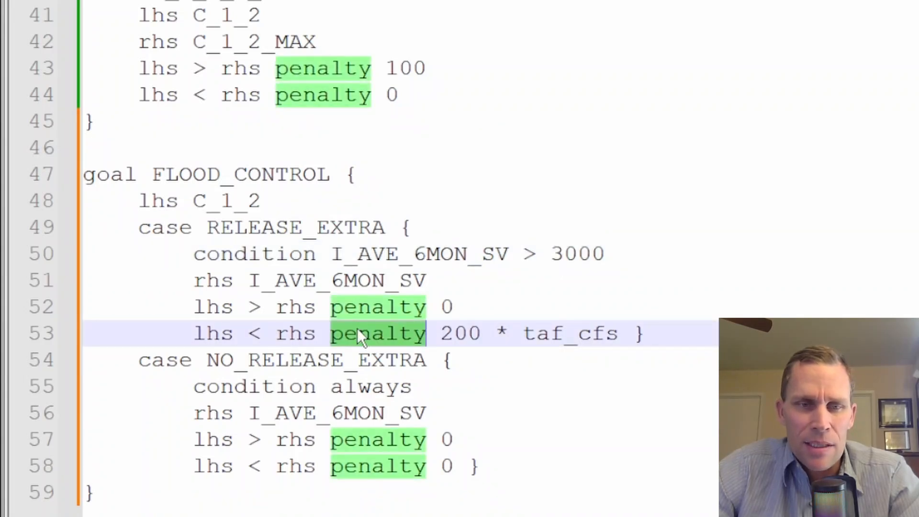
pyautogui.doubleClick(211, 202)
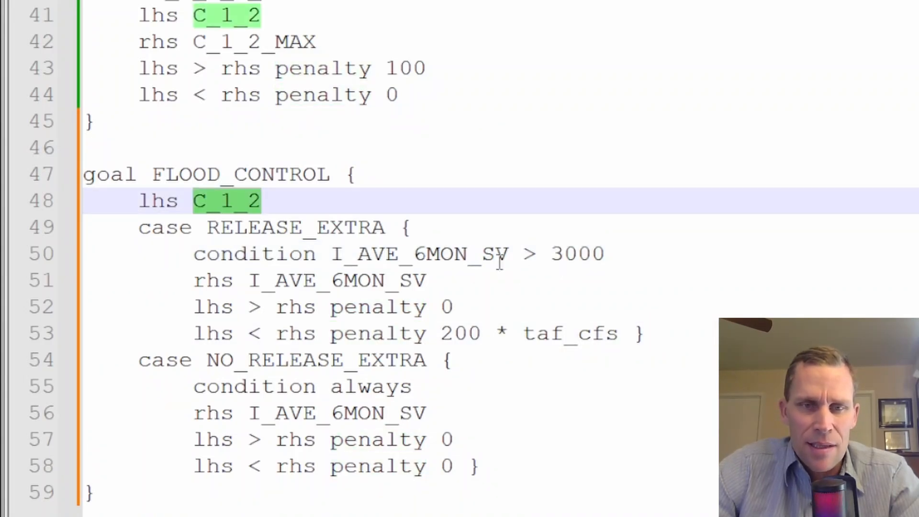
pyautogui.moveTo(552, 254); pyautogui.dragTo(605, 254)
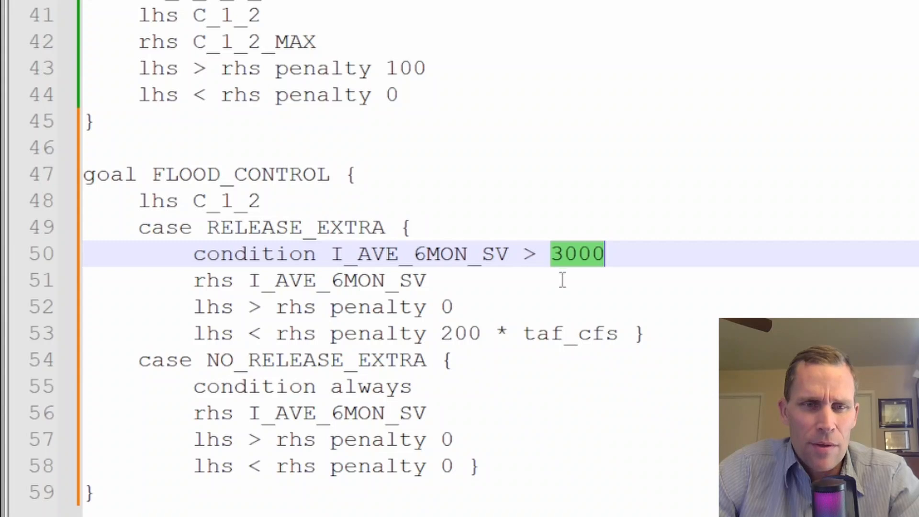
pyautogui.click(315, 334)
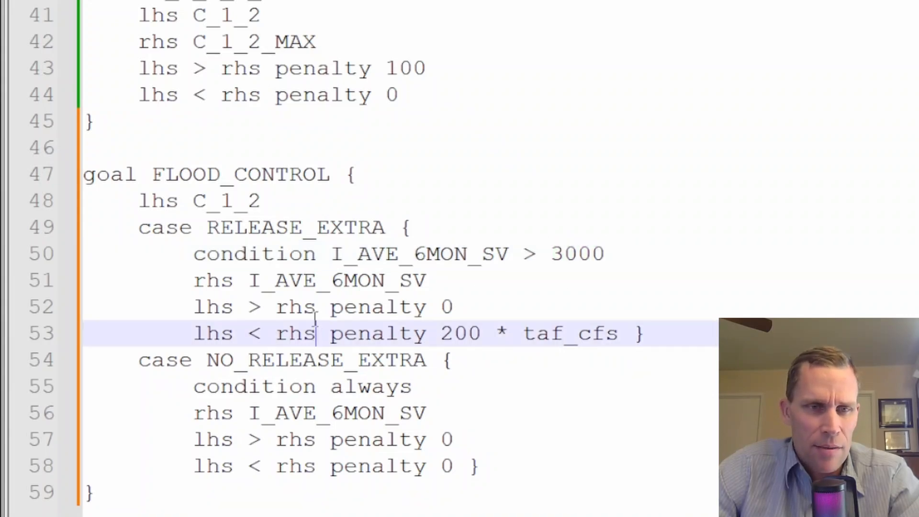
pyautogui.doubleClick(314, 277)
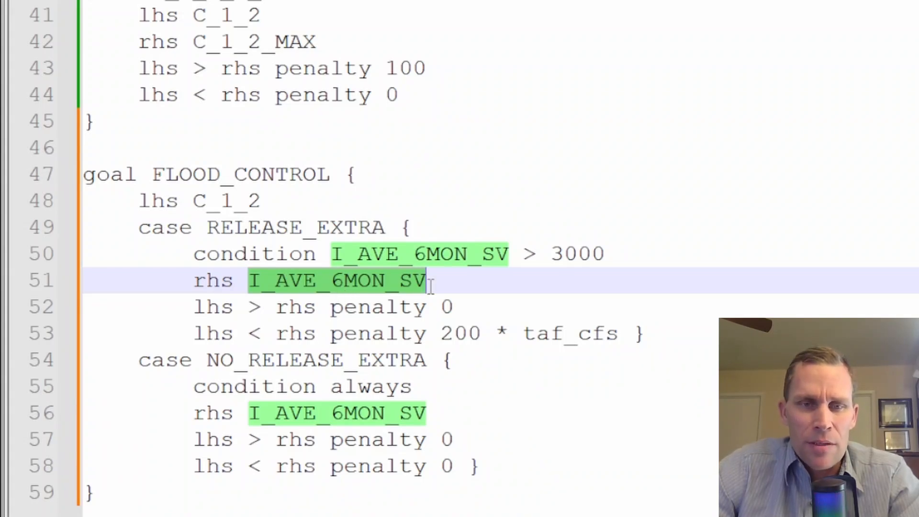
pyautogui.moveTo(442, 333); pyautogui.dragTo(467, 333)
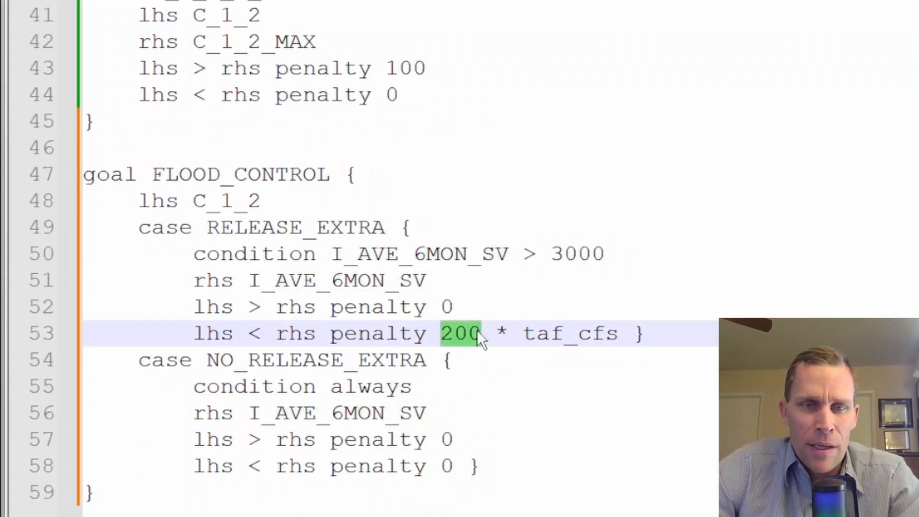
pyautogui.moveTo(552, 254); pyautogui.dragTo(592, 254)
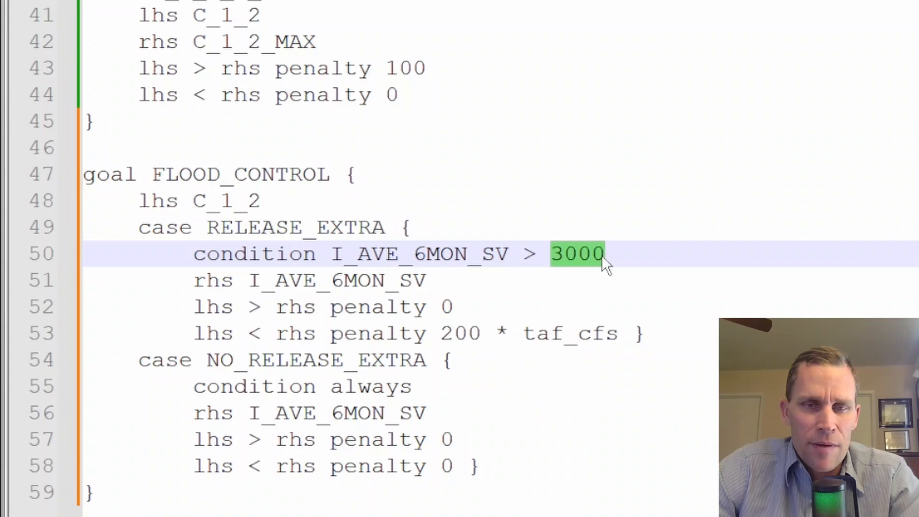
pyautogui.click(611, 255)
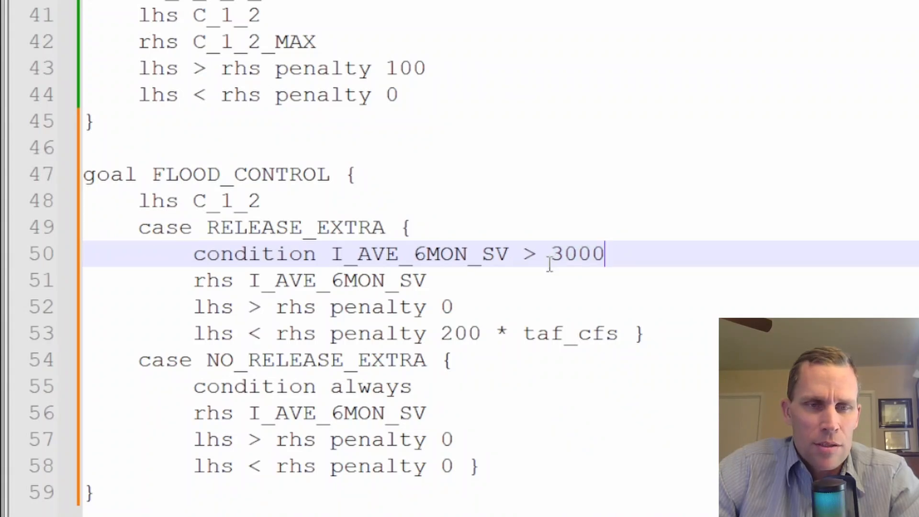
# Step: Save constraints.wresl, switch to WRIMS, and run the E12_Flood_Control launch file
pyautogui.hotkey('ctrl', 's')
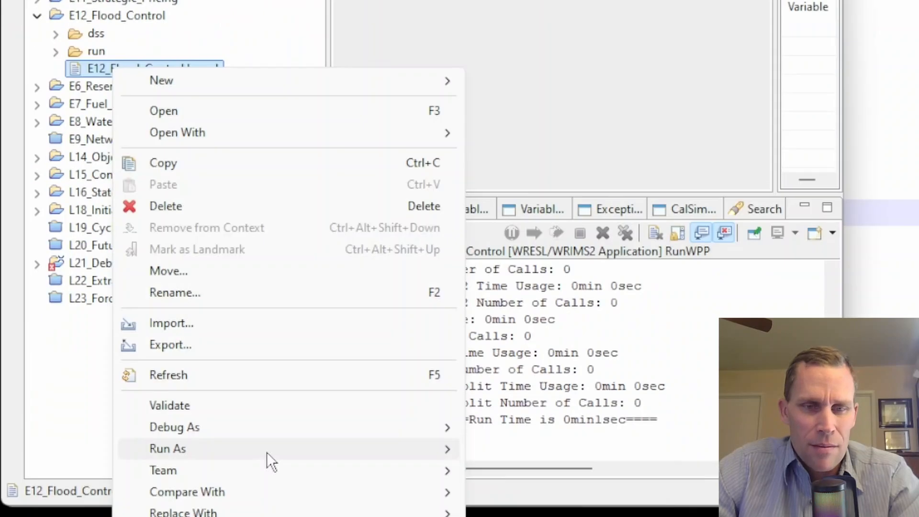
pyautogui.moveTo(266, 452)
pyautogui.click(519, 445)
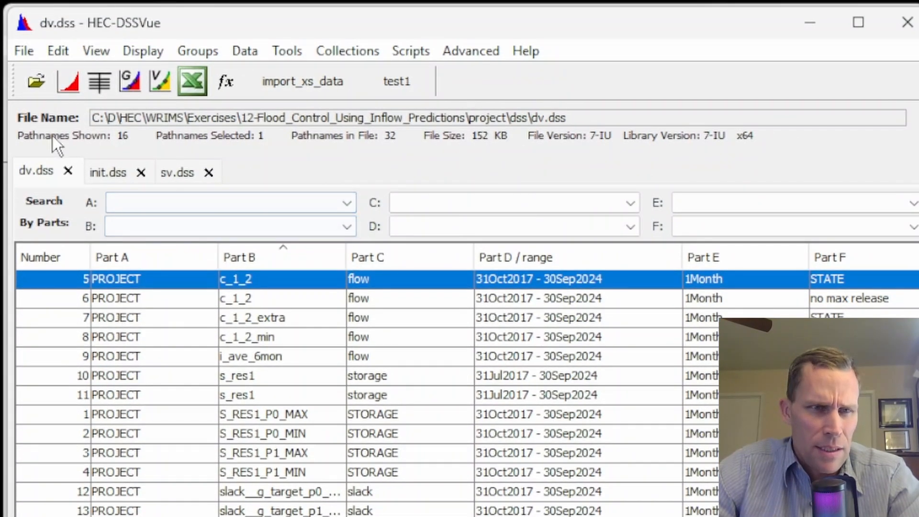
# Step: Refresh the dv.dss catalog in HEC-DSSVue and compare the c_1_2 STATE and no max release flows on a plot, focusing on late 2017 through 2020
pyautogui.click(90, 52)
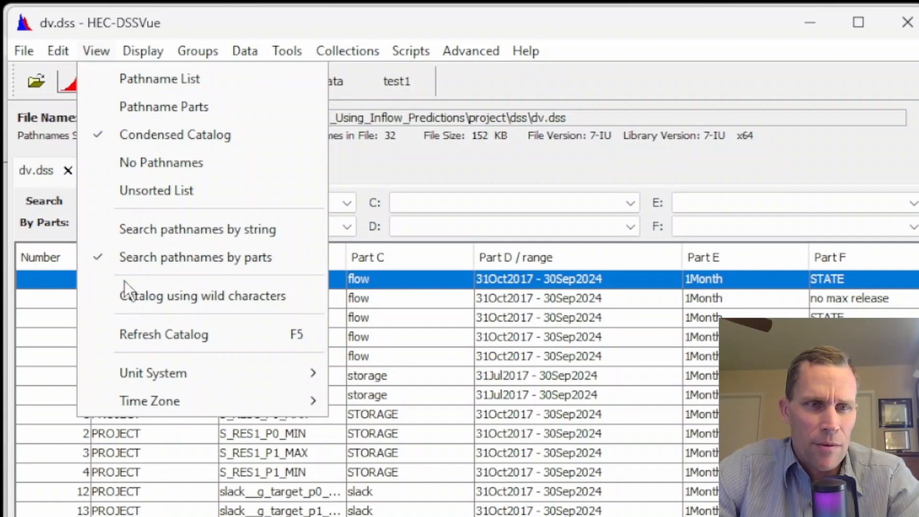
pyautogui.click(156, 333)
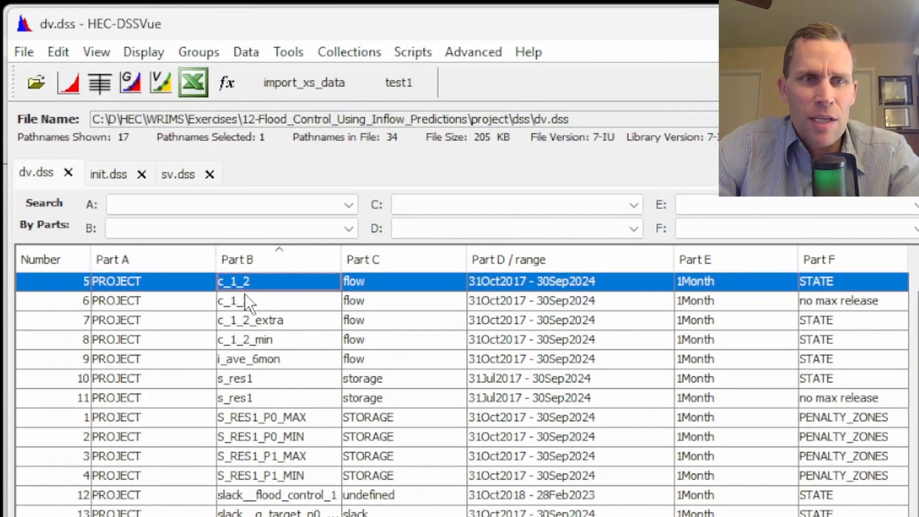
pyautogui.click(243, 295)
pyautogui.click(242, 282)
pyautogui.keyDown('ctrl'); pyautogui.click(241, 297); pyautogui.keyUp('ctrl')
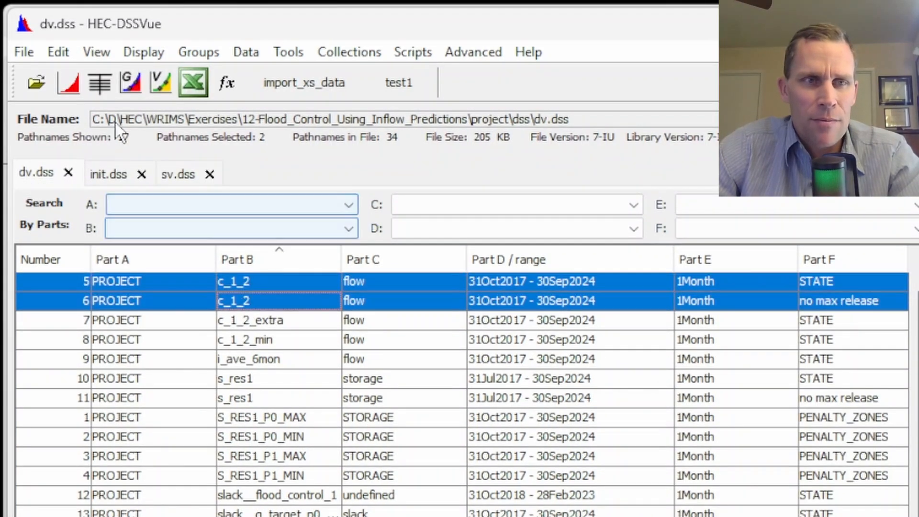
pyautogui.click(72, 85)
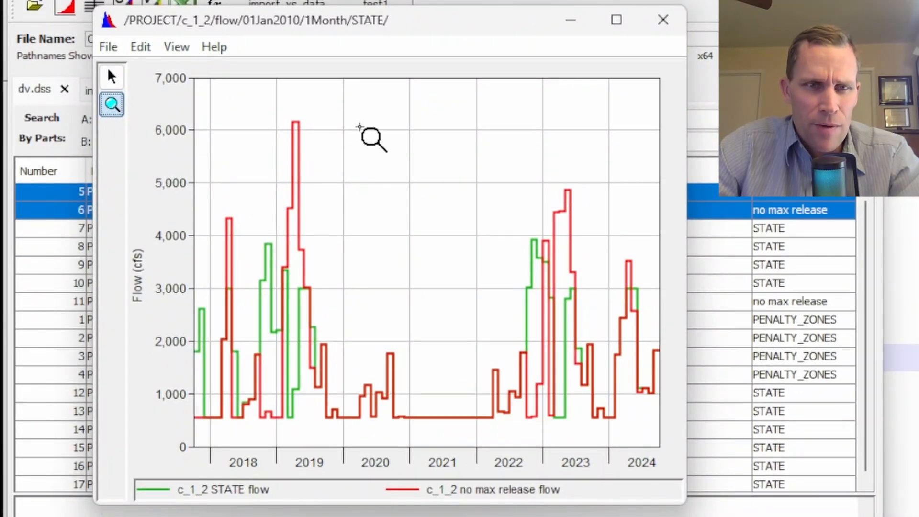
pyautogui.moveTo(376, 104); pyautogui.dragTo(173, 442)
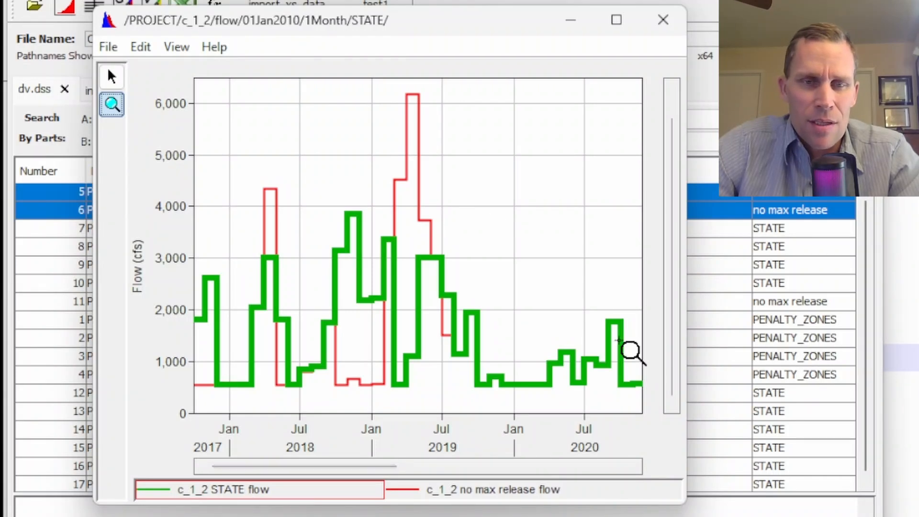
pyautogui.moveTo(630, 351)
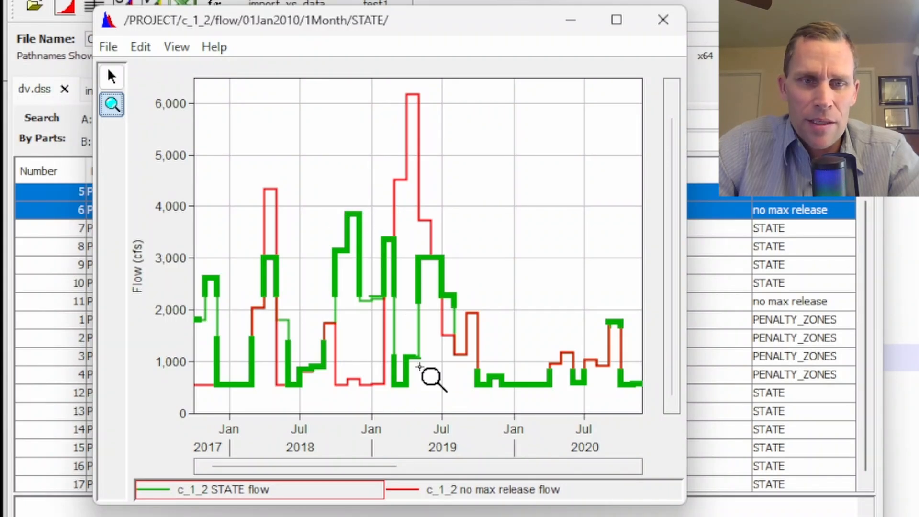
pyautogui.click(663, 23)
# Step: Plot s_res1 STATE storage with S_RES1_P1_MAX and S_RES1_P1_MIN, examine the 2018–2019 and 2022–2023 drawdowns, and close the plot
pyautogui.click(242, 283)
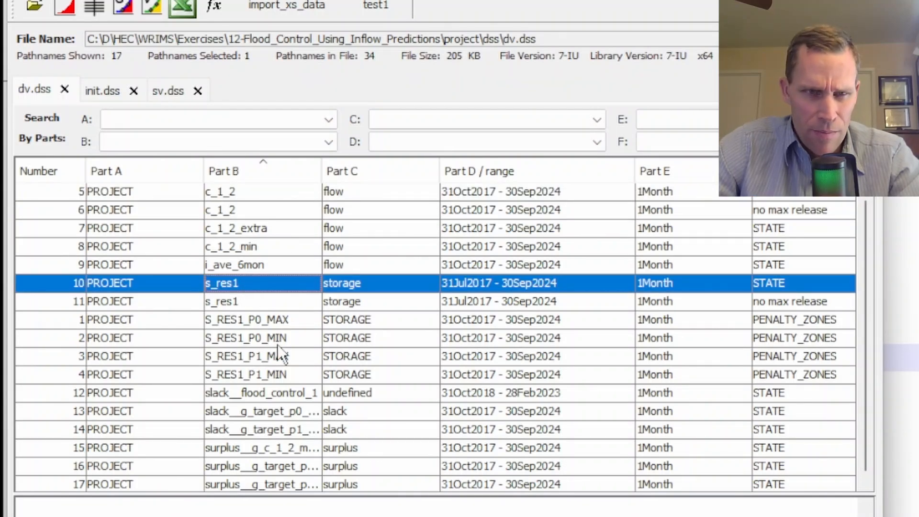
pyautogui.keyDown('ctrl'); pyautogui.click(282, 356); pyautogui.keyUp('ctrl')
pyautogui.keyDown('ctrl'); pyautogui.click(289, 374); pyautogui.keyUp('ctrl')
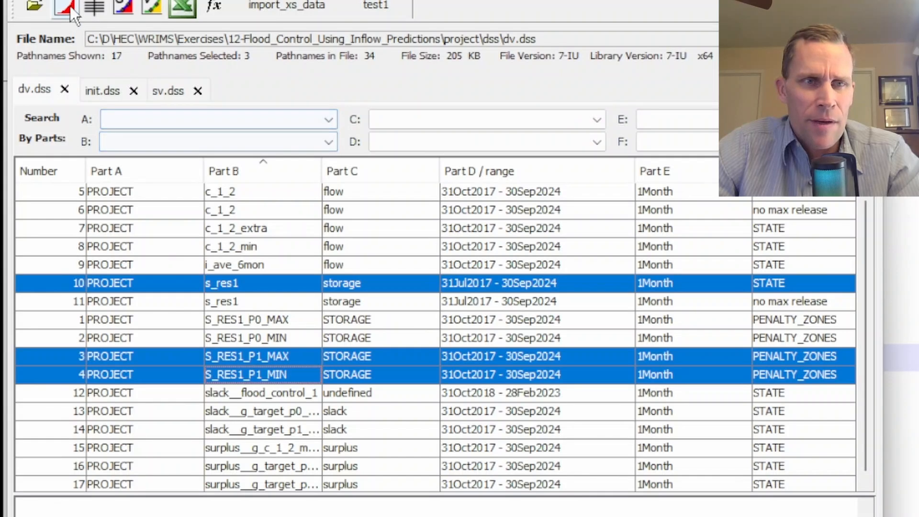
pyautogui.click(141, 15)
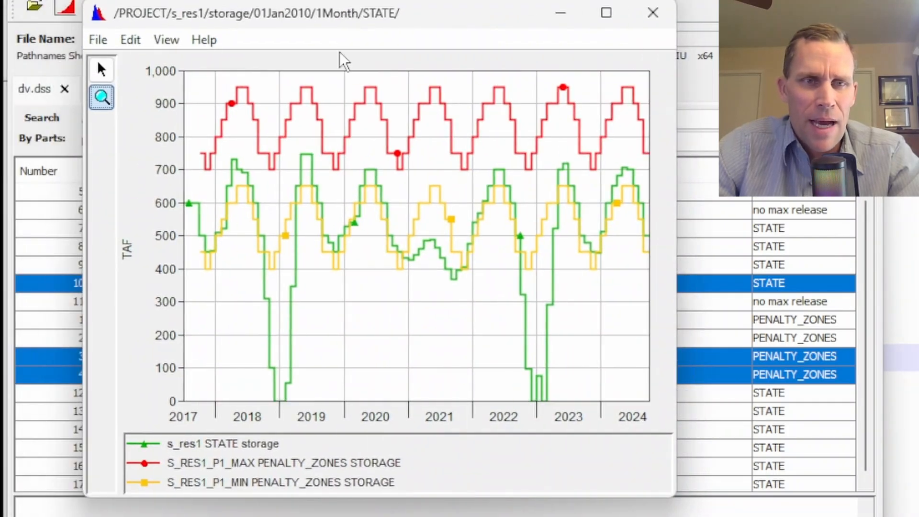
pyautogui.moveTo(197, 81); pyautogui.dragTo(386, 402)
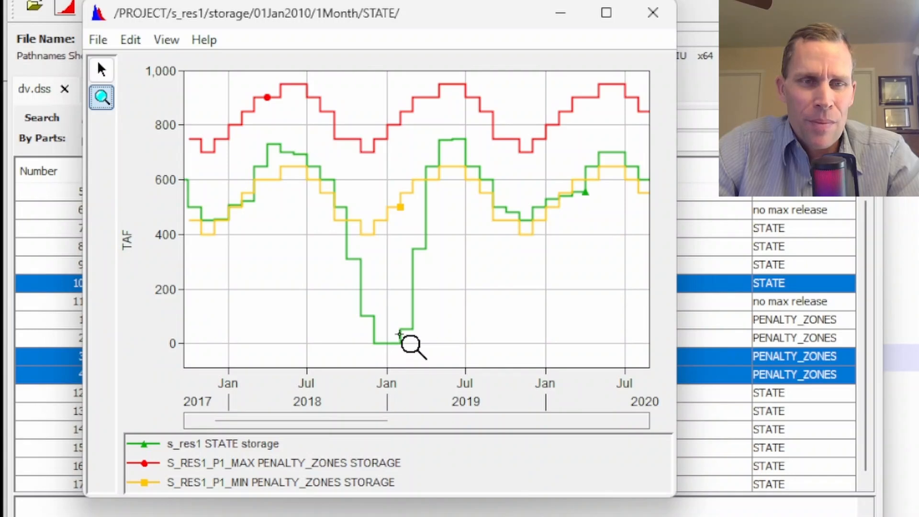
pyautogui.click(402, 346)
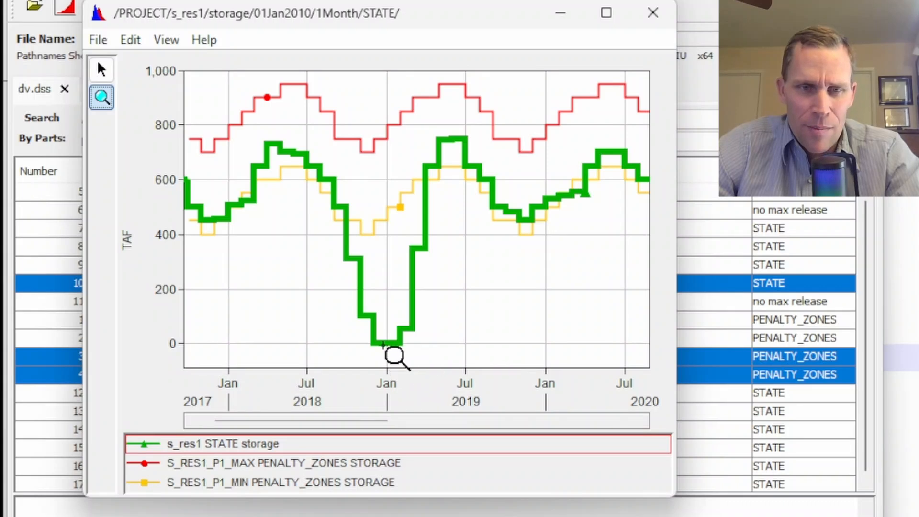
pyautogui.moveTo(353, 423); pyautogui.dragTo(557, 423)
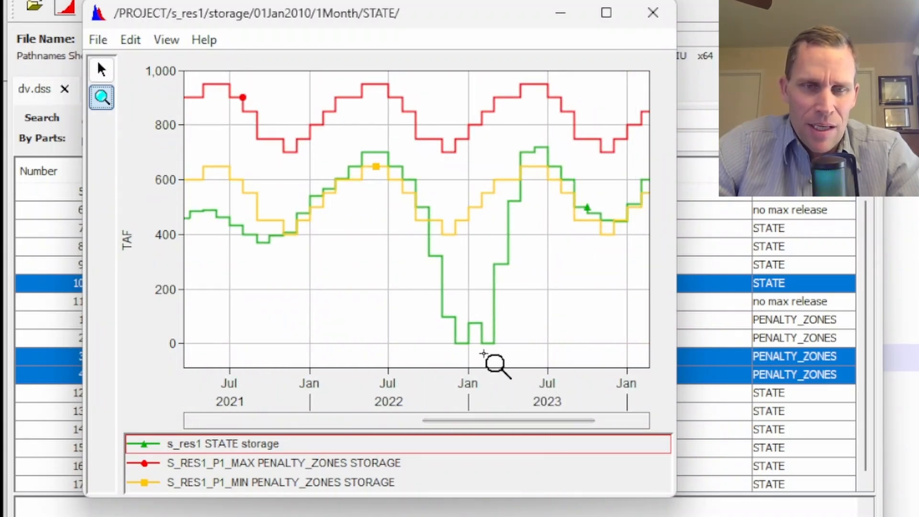
pyautogui.click(661, 20)
# Step: Switch to Notepad++ and set the I_AVE_6MON_SV threshold in the RELEASE_EXTRA condition to 2000
pyautogui.click(904, 217)
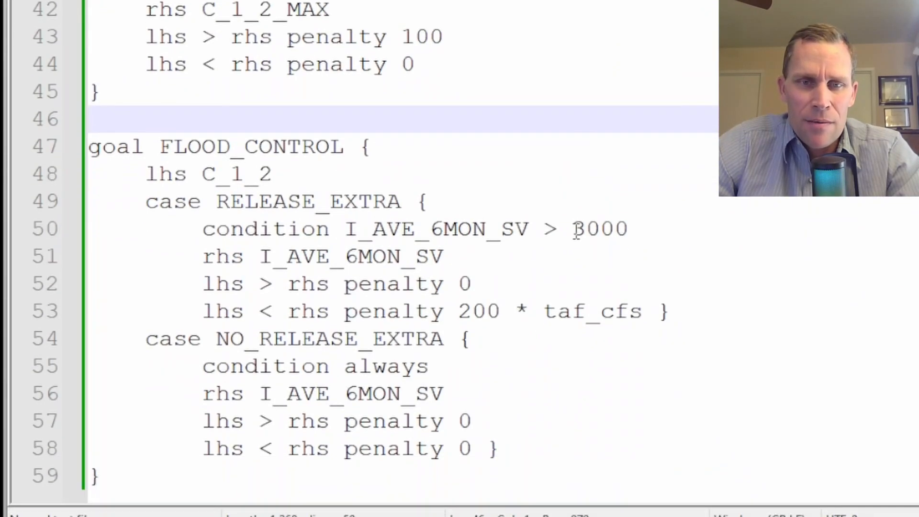
pyautogui.click(576, 234)
pyautogui.write('2')
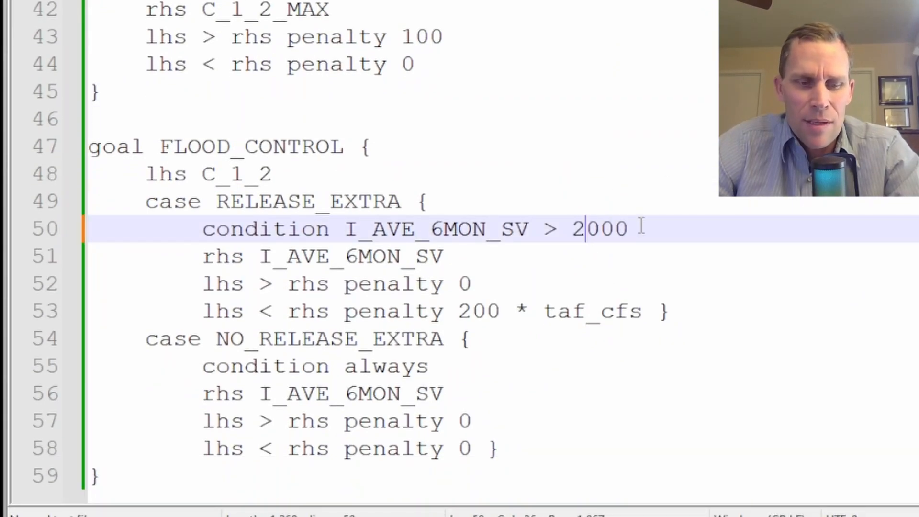
# Step: Switch to WRIMS and rerun the E12_Flood_Control launch file with the revised flood-control threshold
pyautogui.rightClick(136, 81)
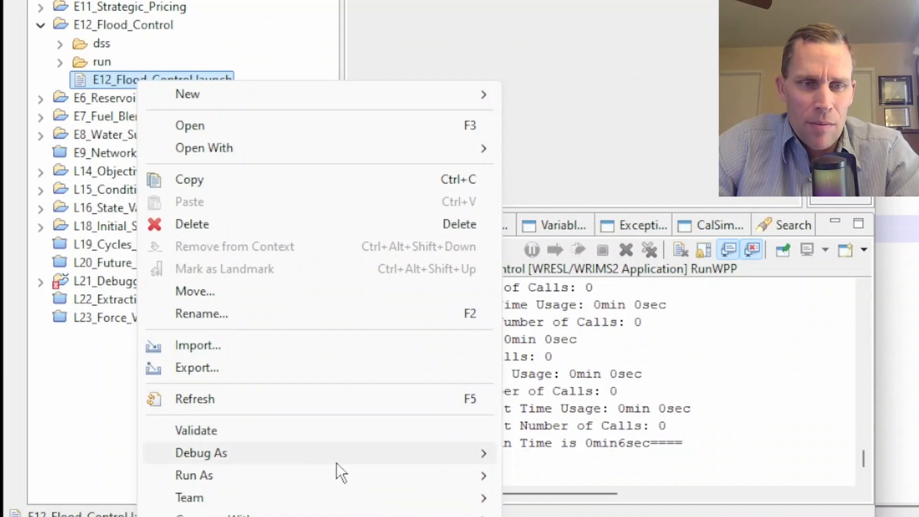
pyautogui.moveTo(350, 471)
pyautogui.click(595, 477)
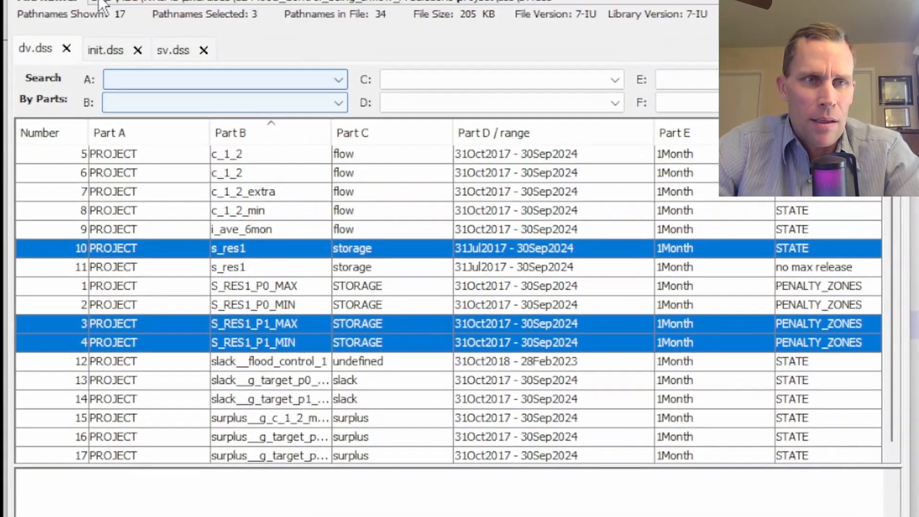
# Step: Refresh the dv.dss catalog, plot c_1_2 STATE against no max release flow, examine late 2017 through early 2021, and close the plot
pyautogui.click(96, 14)
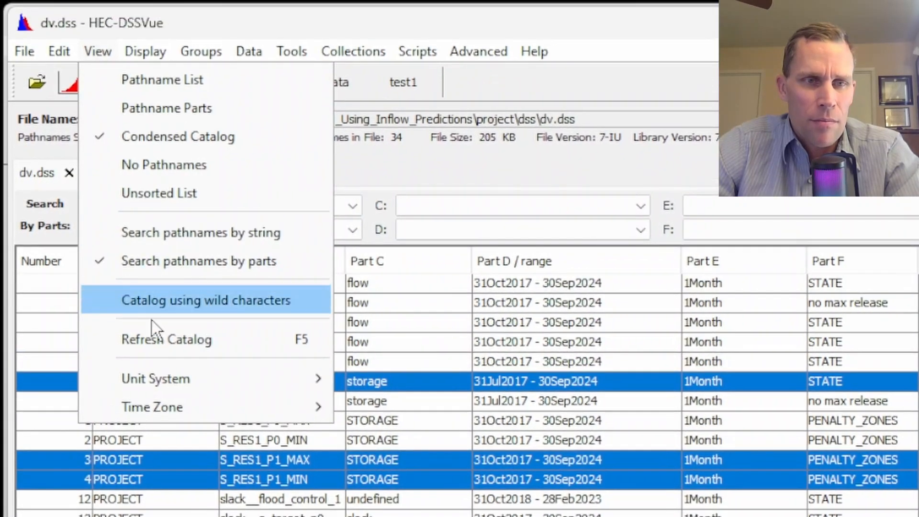
pyautogui.click(153, 336)
pyautogui.click(238, 287)
pyautogui.keyDown('ctrl'); pyautogui.click(245, 308); pyautogui.keyUp('ctrl')
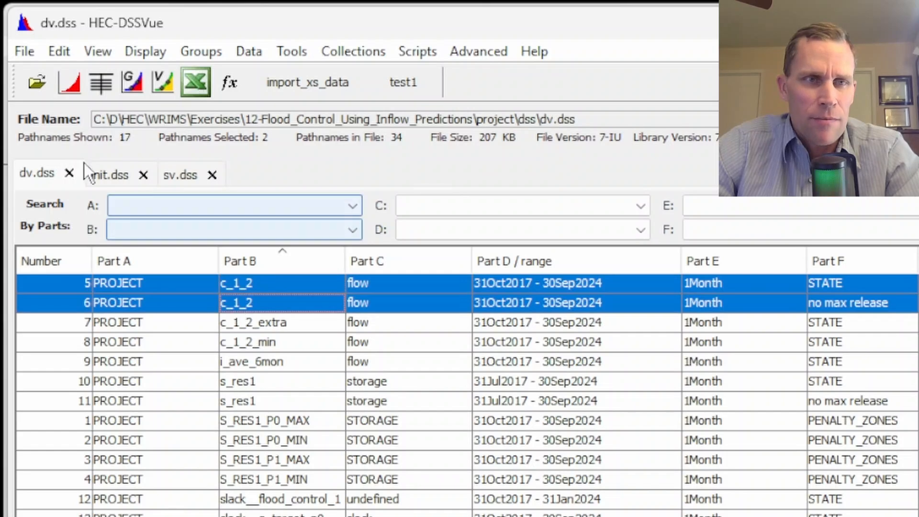
pyautogui.click(71, 85)
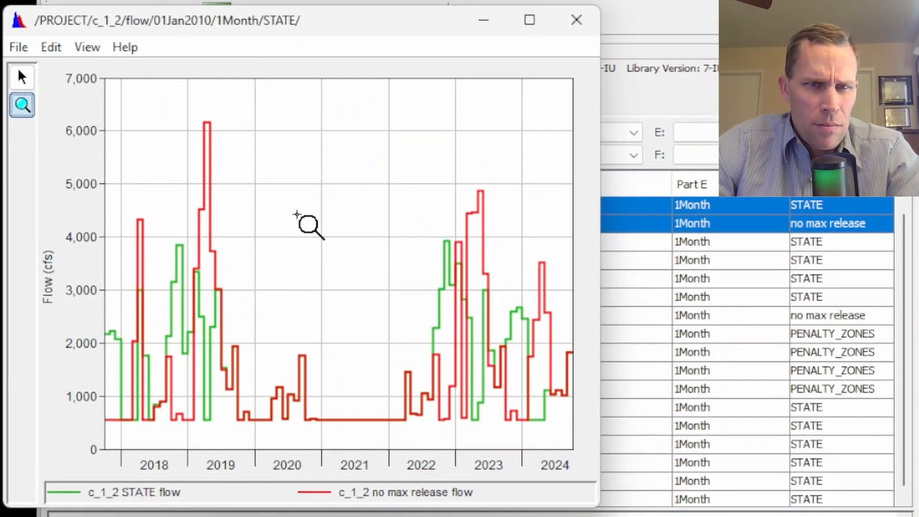
pyautogui.moveTo(297, 214); pyautogui.dragTo(72, 444)
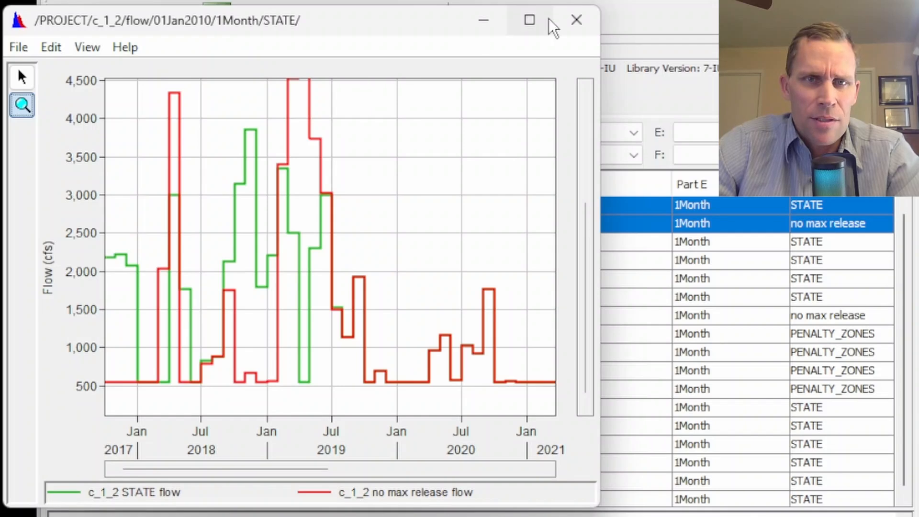
pyautogui.click(577, 20)
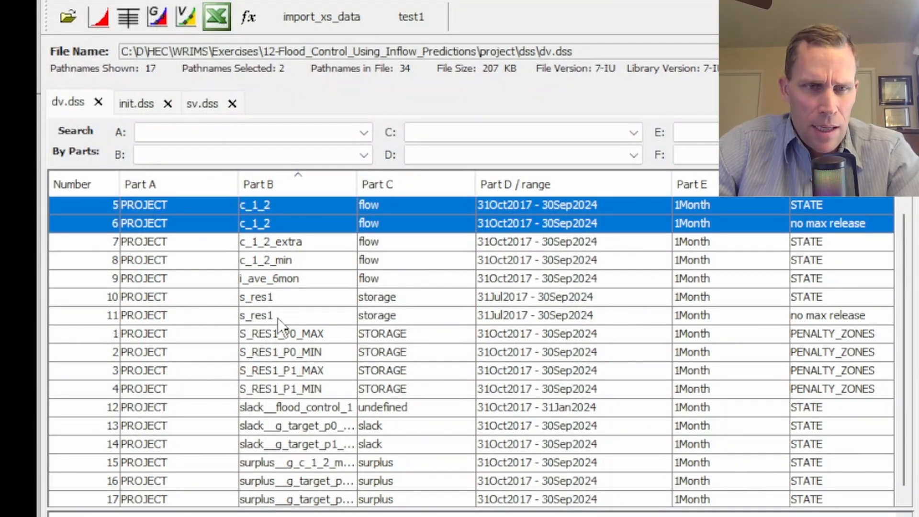
# Step: Plot s_res1 STATE storage with S_RES1_P1_MAX and S_RES1_P1_MIN, highlight the s_res1 curve to examine its drawdowns, and close the plot
pyautogui.click(272, 296)
pyautogui.keyDown('ctrl'); pyautogui.click(287, 371); pyautogui.keyUp('ctrl')
pyautogui.keyDown('ctrl'); pyautogui.click(293, 389); pyautogui.keyUp('ctrl')
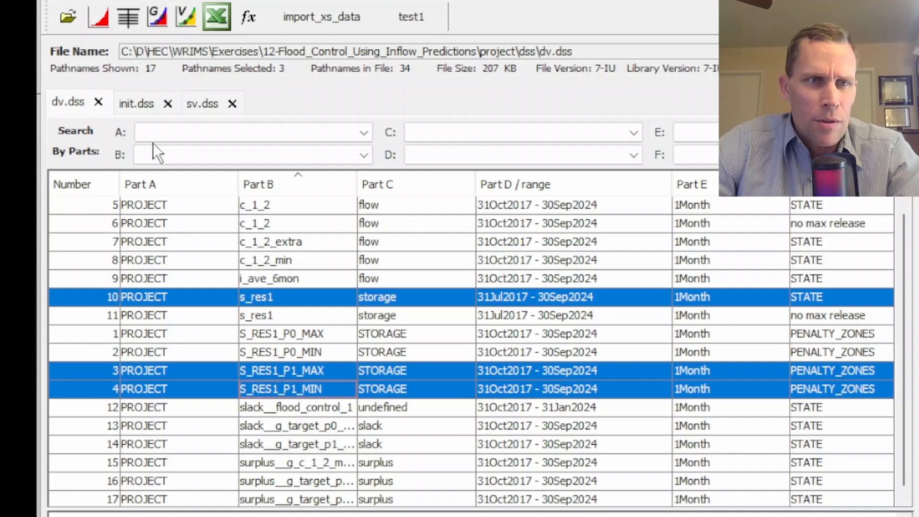
pyautogui.click(98, 20)
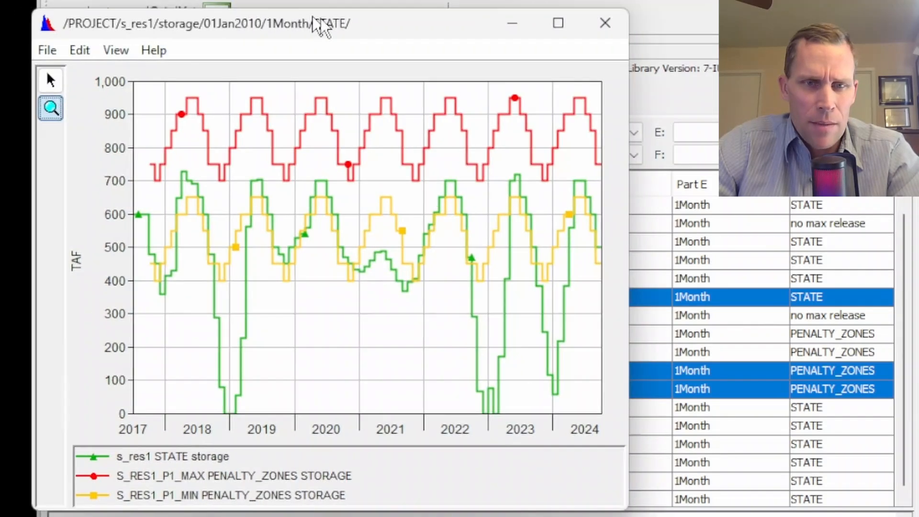
pyautogui.moveTo(314, 21); pyautogui.dragTo(382, 28)
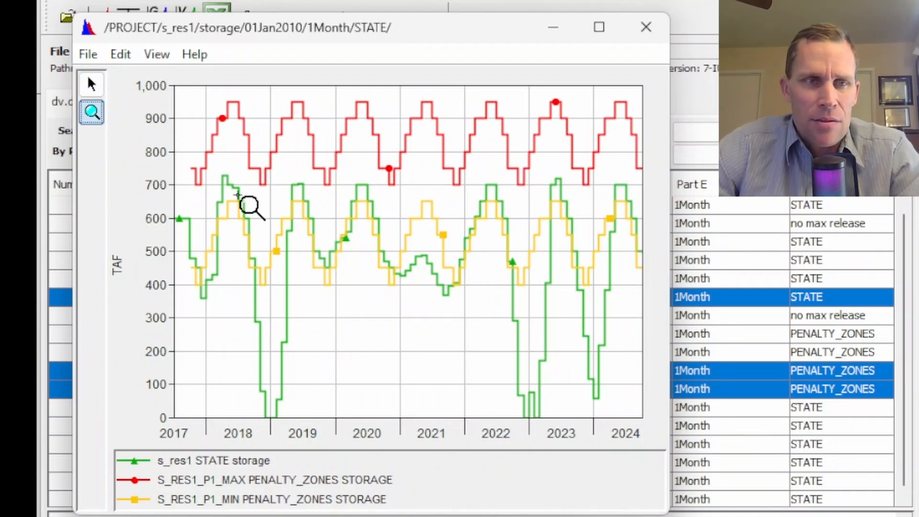
pyautogui.click(252, 462)
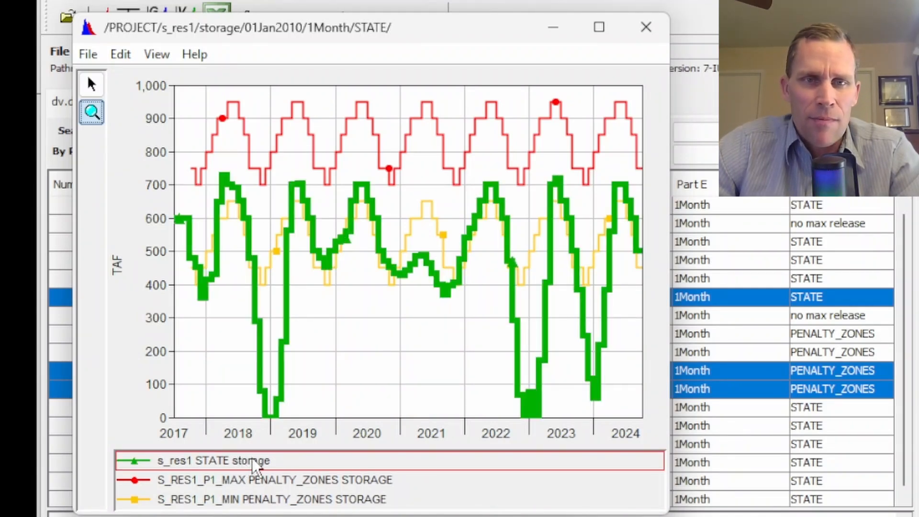
pyautogui.click(646, 26)
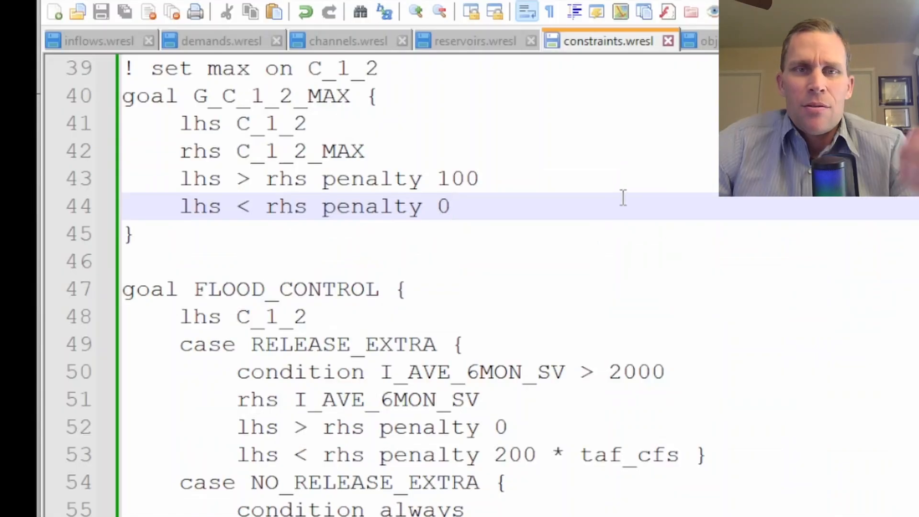
# Step: Switch to Notepad++ and change the S_RES1 weight in objectives.wresl to 1 * taf_cfs, saving the file
pyautogui.click(718, 44)
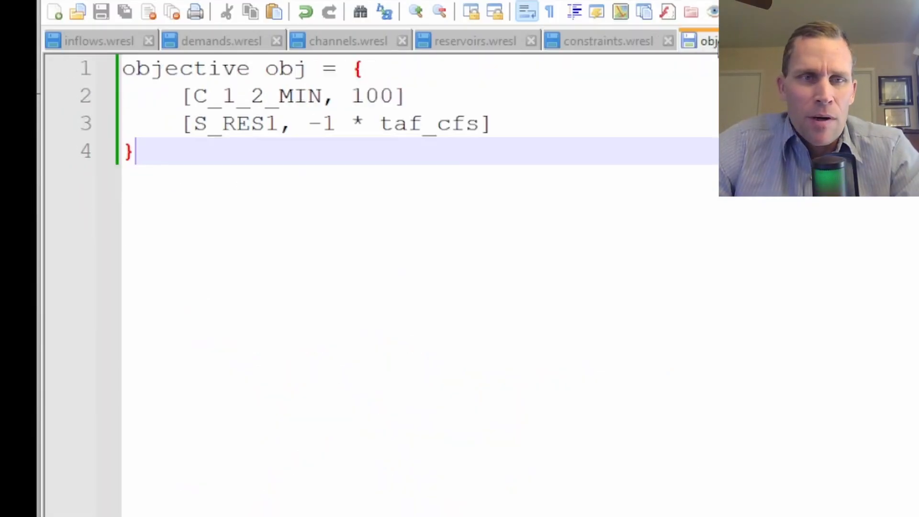
pyautogui.click(322, 124)
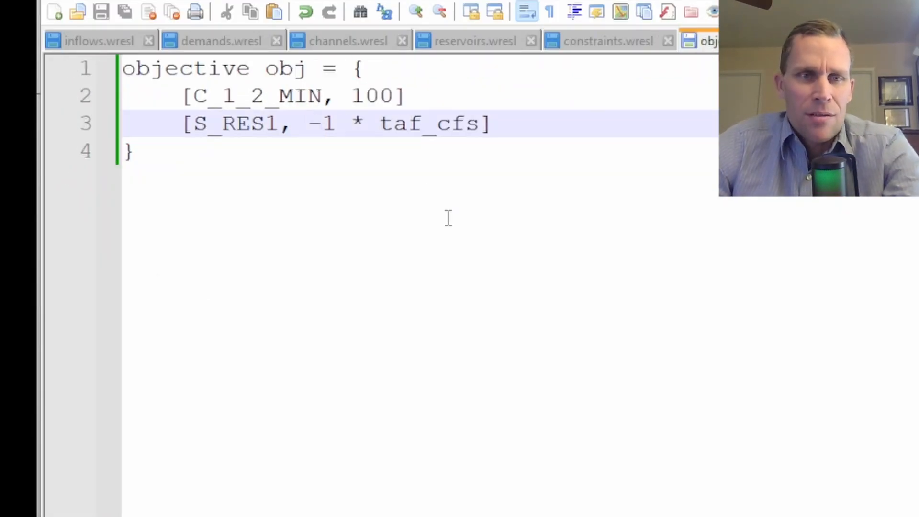
pyautogui.press('BackSpace')
pyautogui.doubleClick(243, 124)
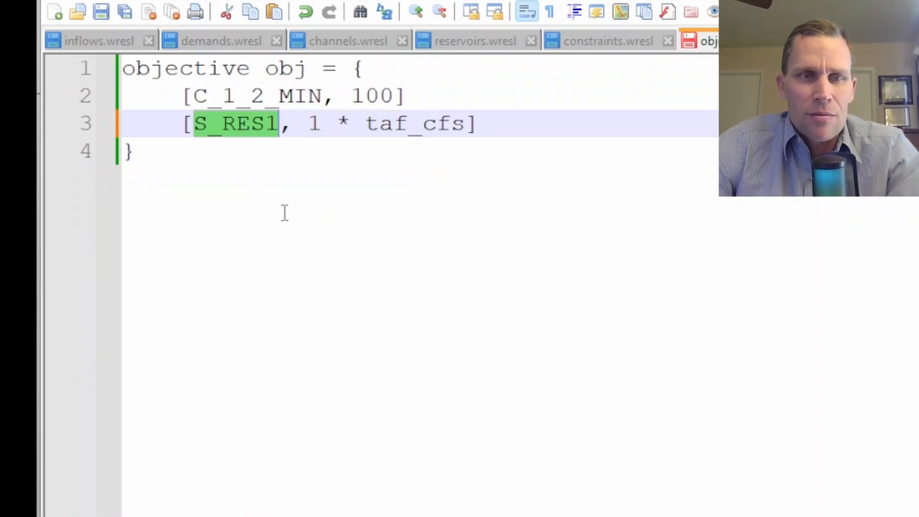
pyautogui.hotkey('ctrl', 's')
pyautogui.click(313, 125)
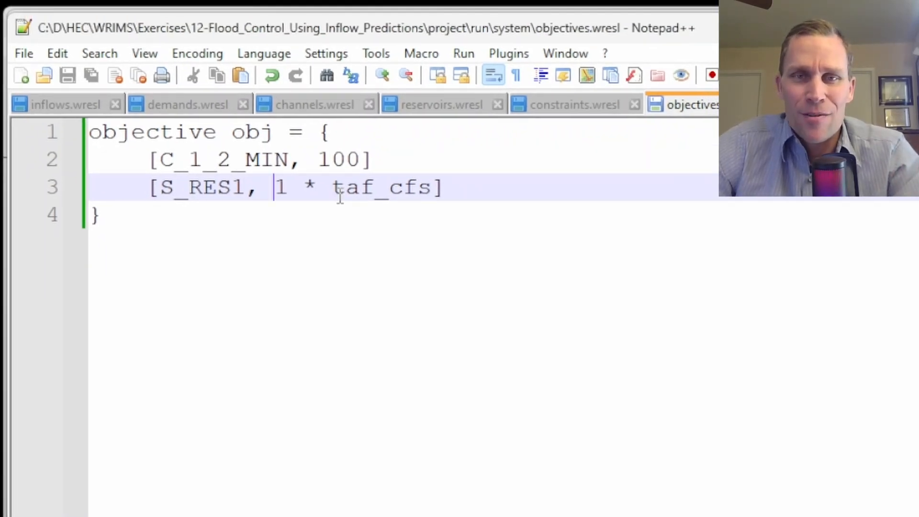
# Step: Switch to WRIMS and rerun the E12_Flood_Control launch file with the positive S_RES1 objective weight
pyautogui.hotkey('alt', 'Tab')
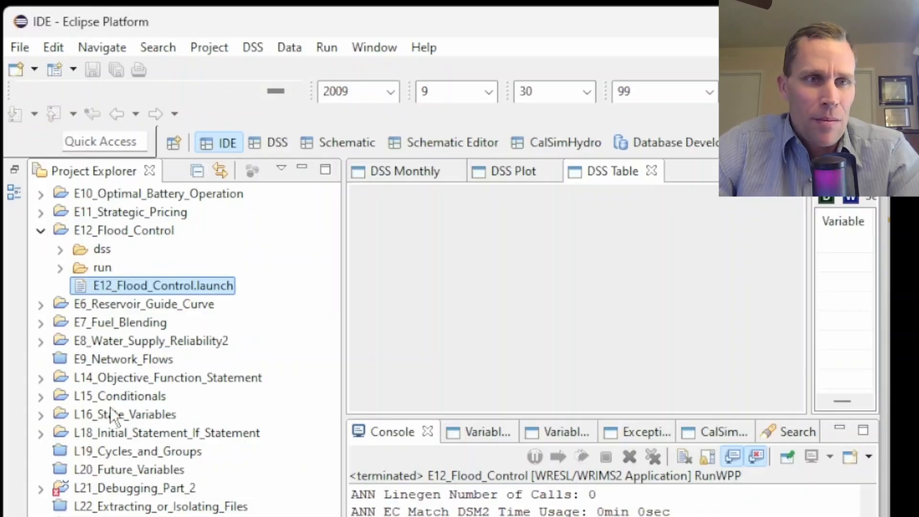
pyautogui.rightClick(100, 286)
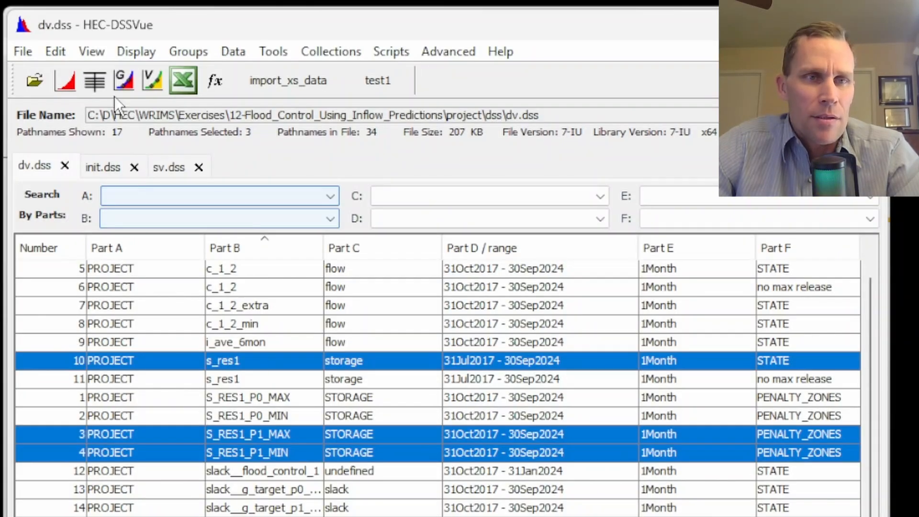
# Step: Refresh the dv.dss catalog in HEC-DSSVue, plot both c_1_2 flows, examine the highlighted STATE releases from late 2017 through 2020, and close the plot
pyautogui.click(90, 52)
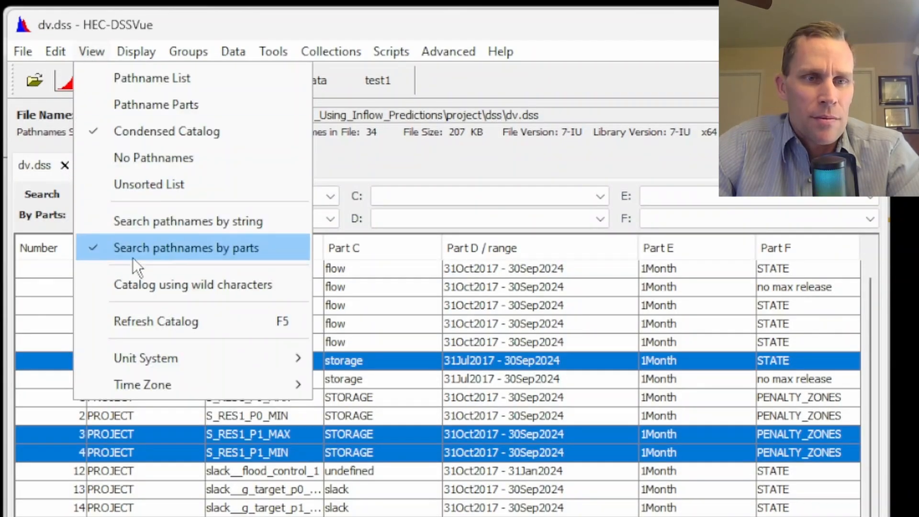
pyautogui.click(157, 327)
pyautogui.click(211, 269)
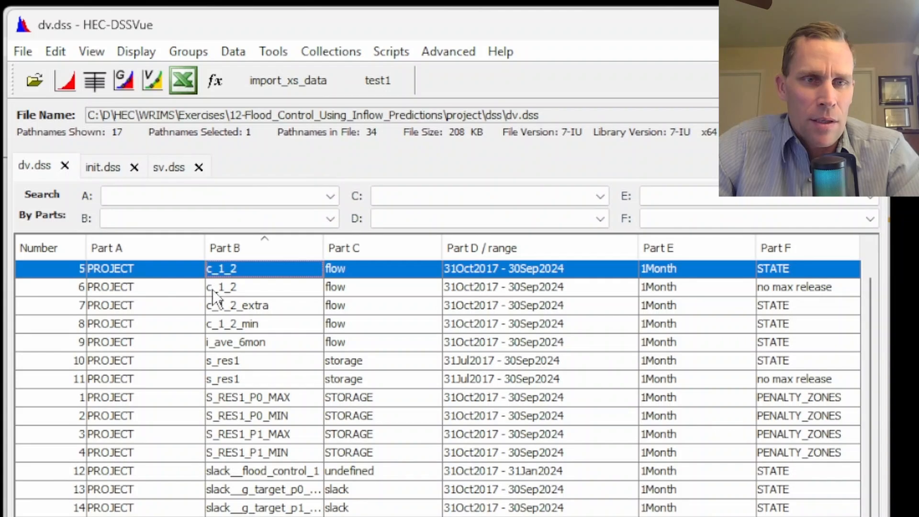
pyautogui.keyDown('ctrl'); pyautogui.click(212, 287); pyautogui.keyUp('ctrl')
pyautogui.click(65, 80)
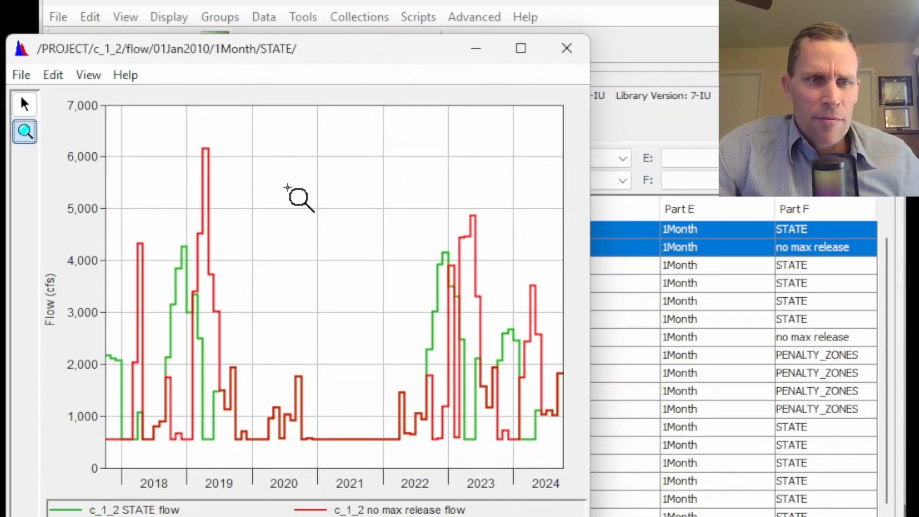
pyautogui.moveTo(287, 187); pyautogui.dragTo(107, 468)
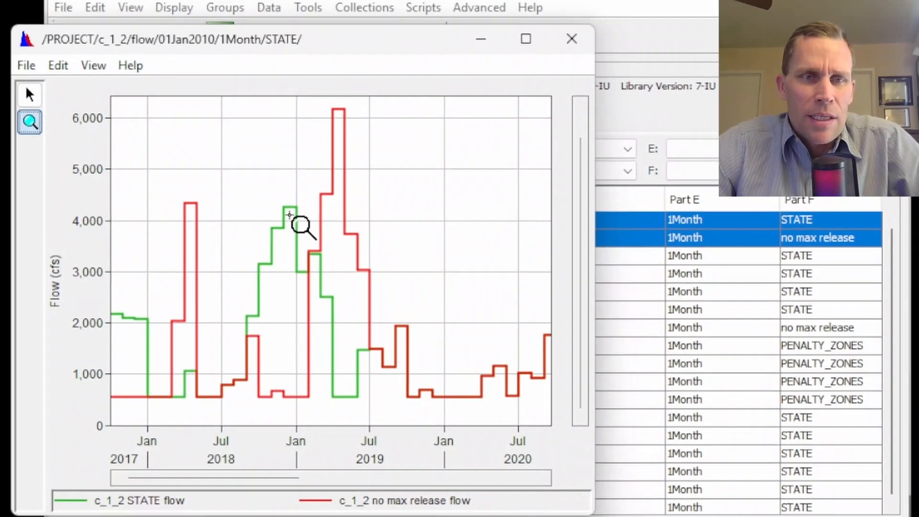
pyautogui.click(246, 316)
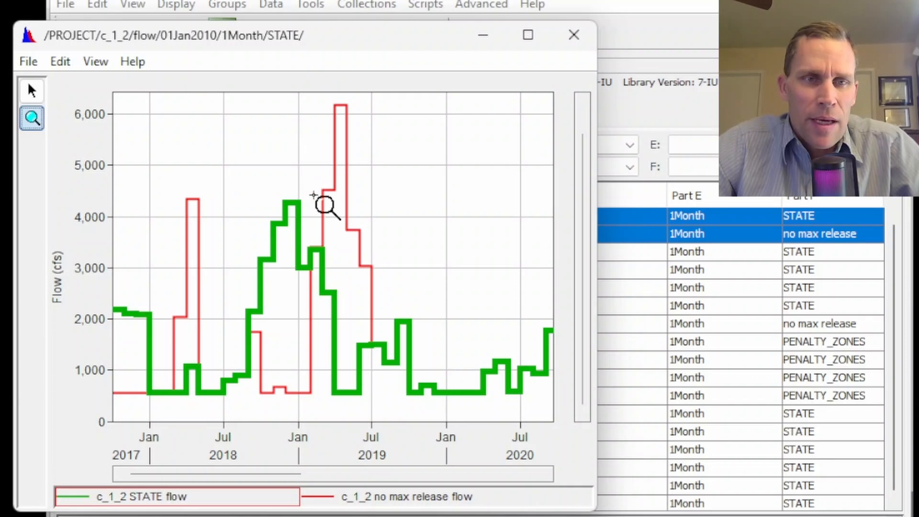
pyautogui.moveTo(307, 247)
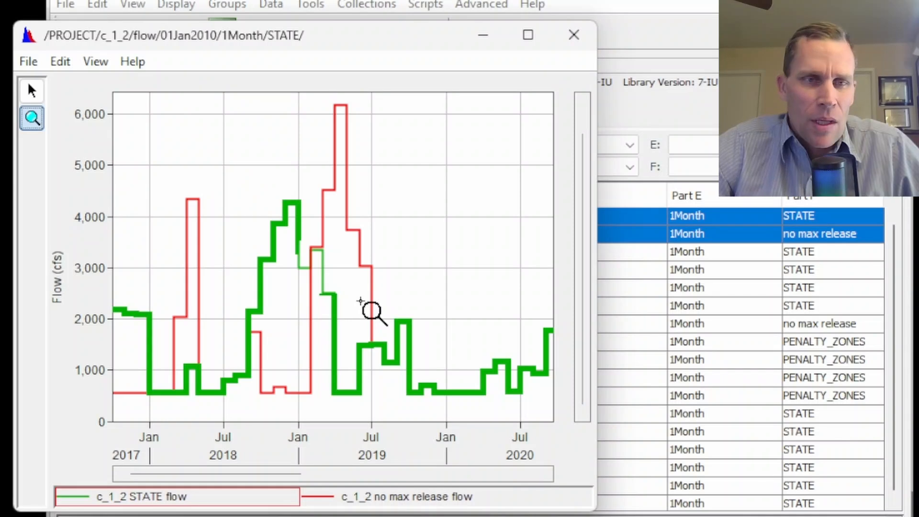
pyautogui.click(574, 34)
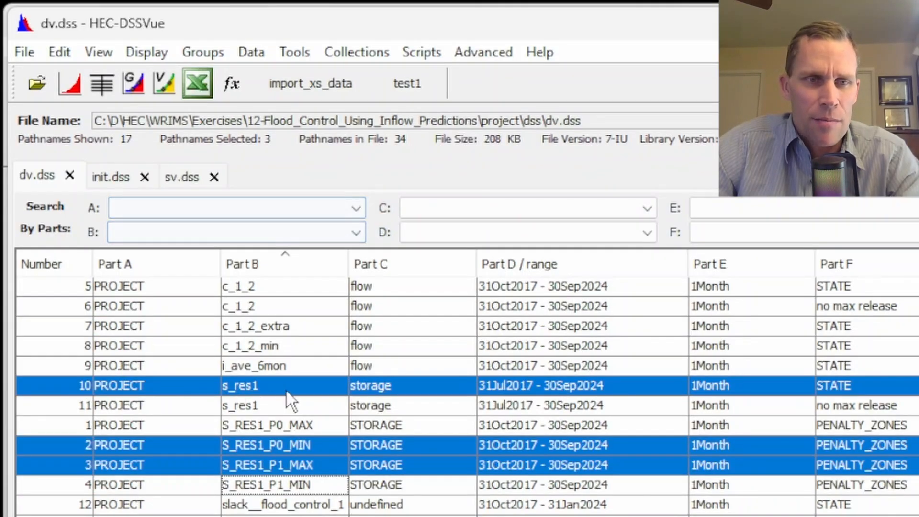
# Step: Plot s_res1 STATE storage with S_RES1_P0_MIN and S_RES1_P1_MAX, highlight the s_res1 curve for comparison with the zones, and close the plot
pyautogui.click(72, 84)
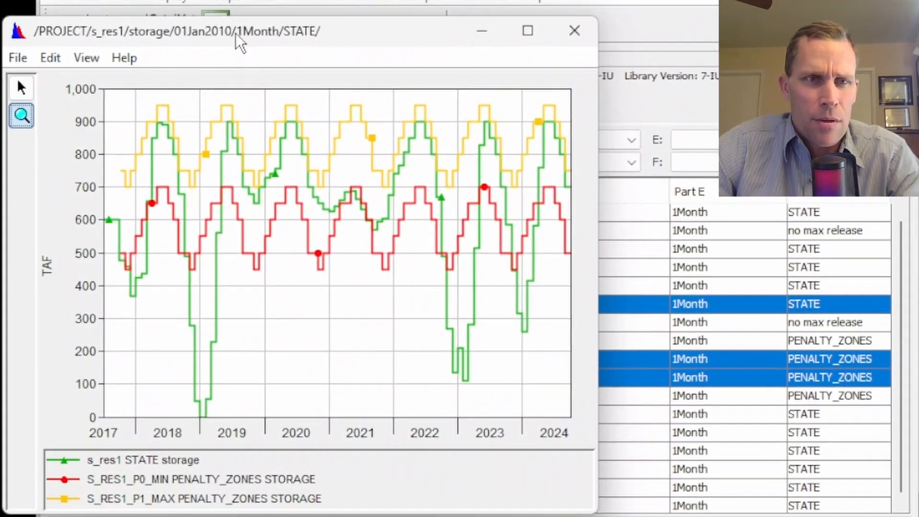
pyautogui.moveTo(224, 86); pyautogui.dragTo(303, 88)
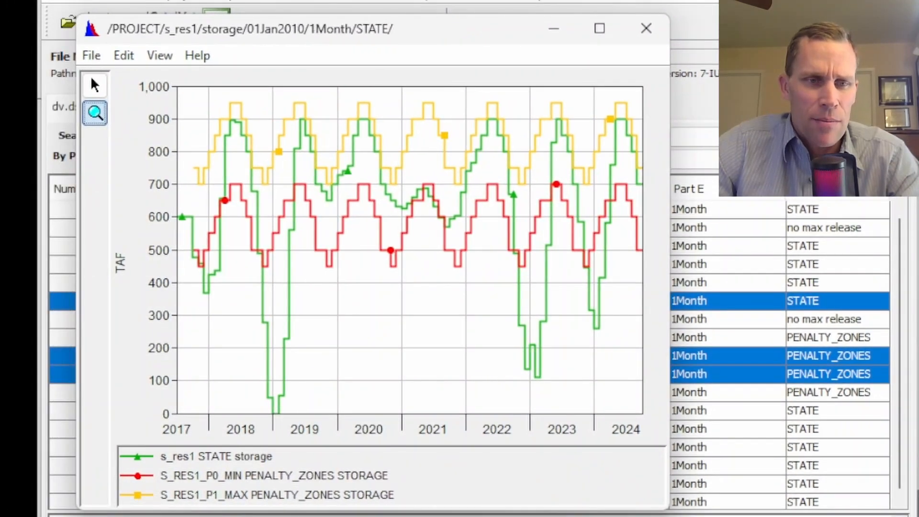
pyautogui.click(237, 460)
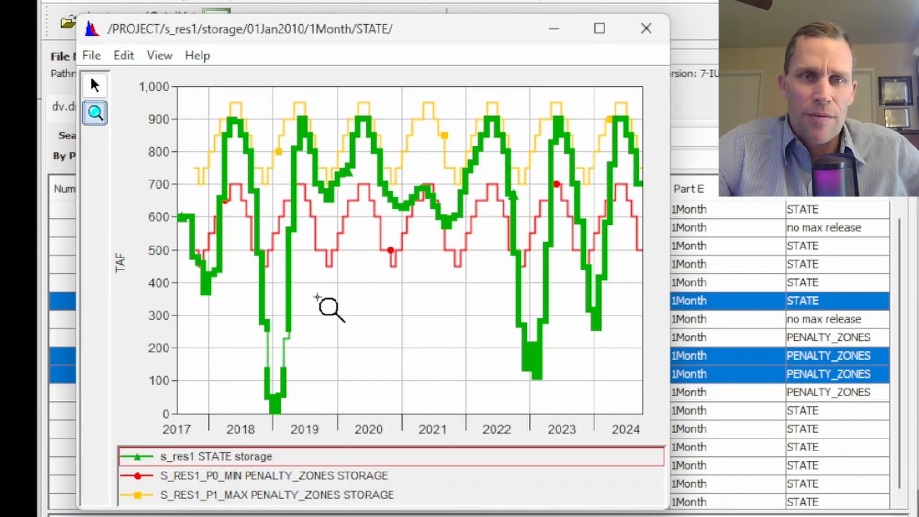
pyautogui.click(642, 30)
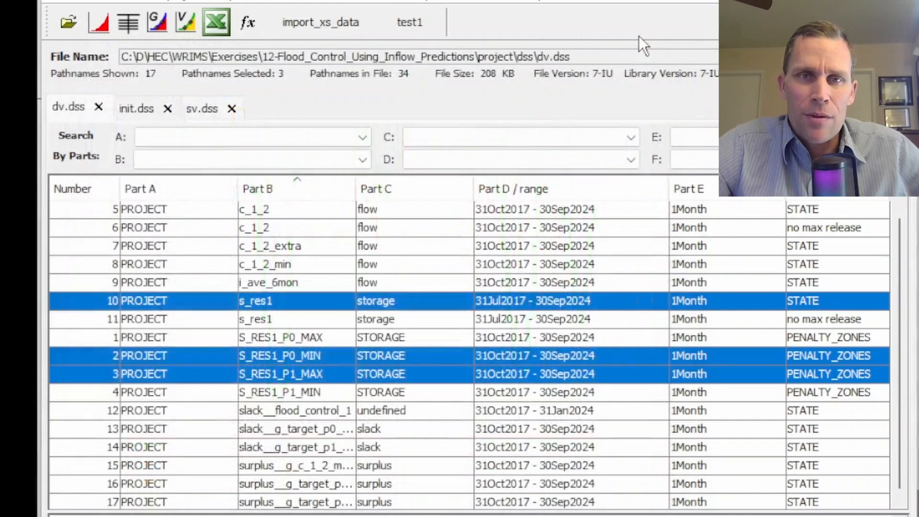